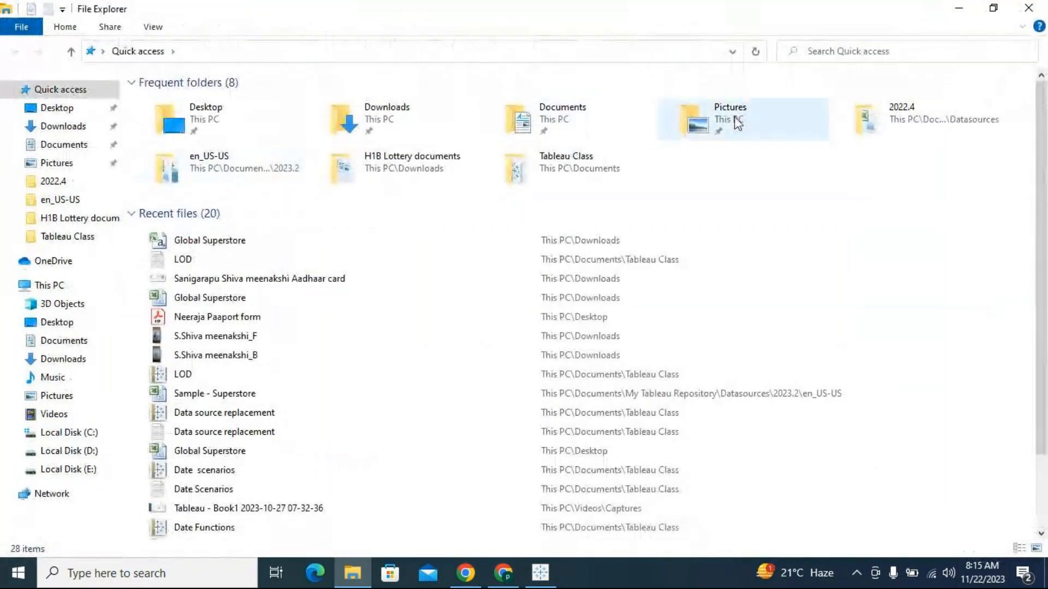
# Step: Open the Tableau Class folder inside Documents and browse to the LOD files
pyautogui.click(63, 145)
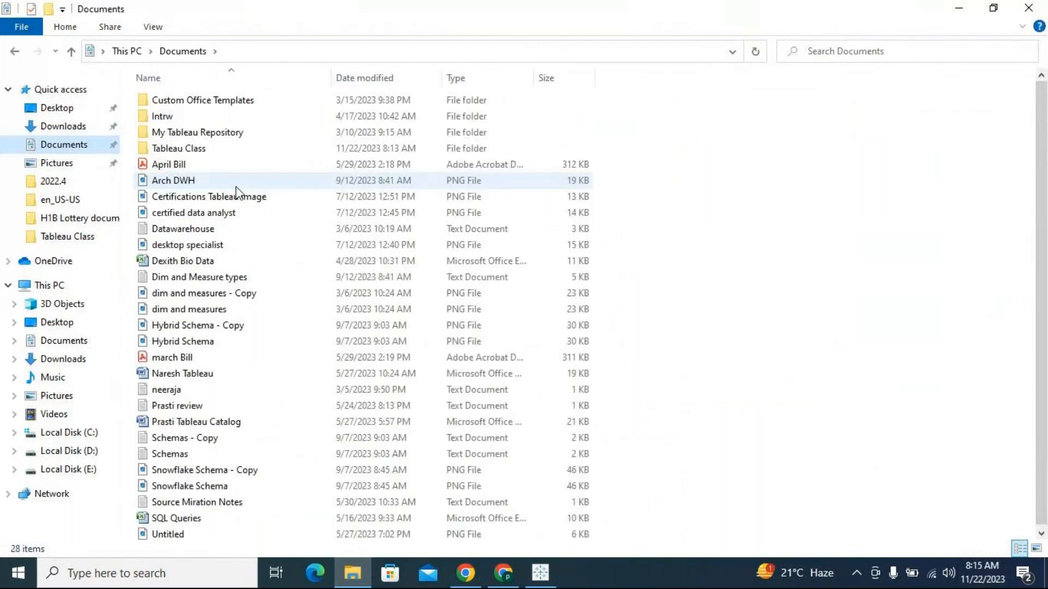
pyautogui.doubleClick(228, 152)
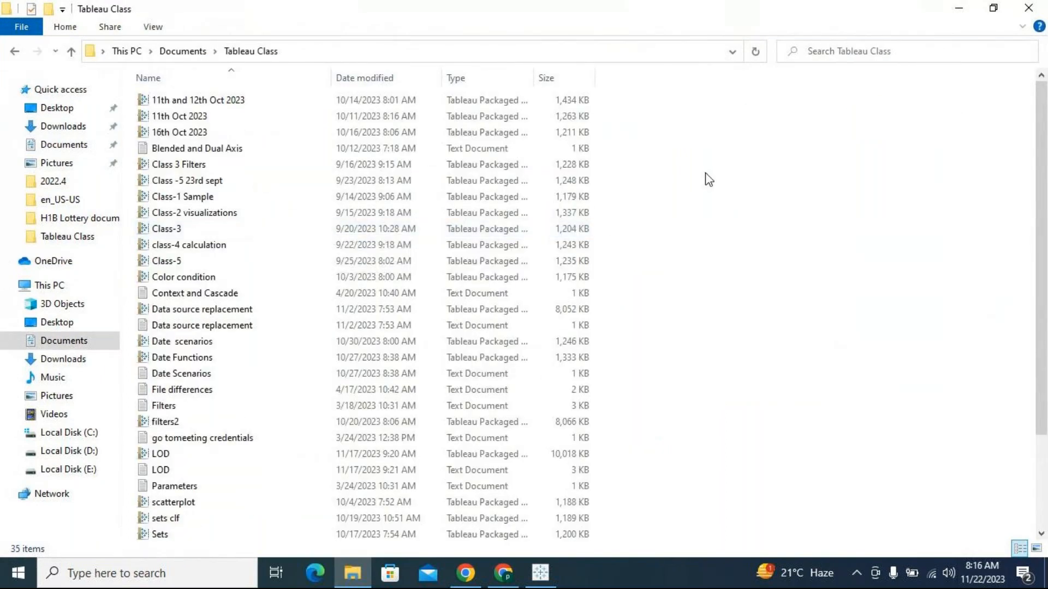
pyautogui.rightClick(705, 173)
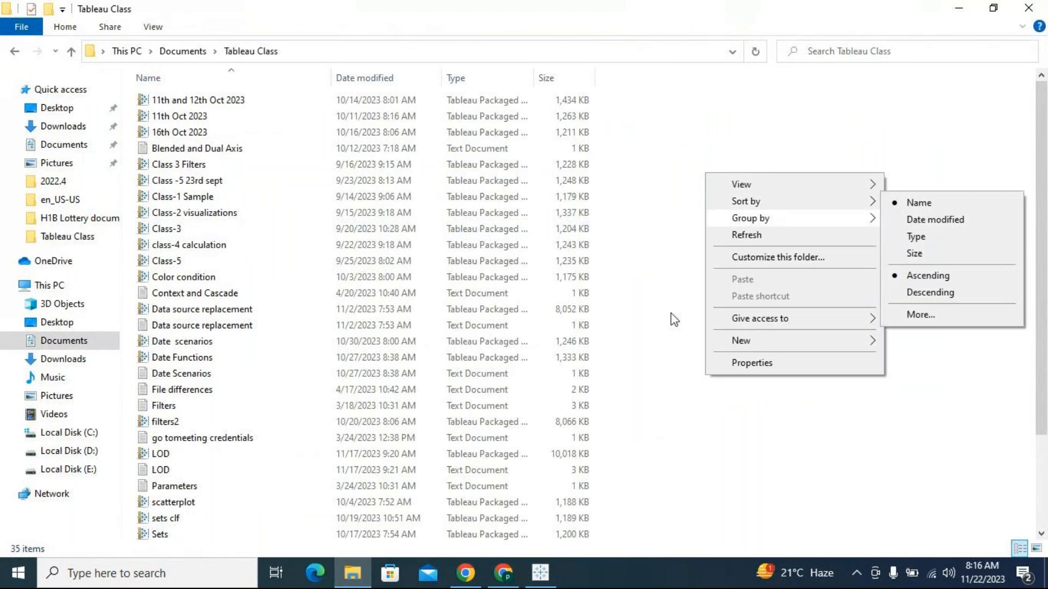
pyautogui.click(480, 420)
pyautogui.scroll(-3, 289, 456)
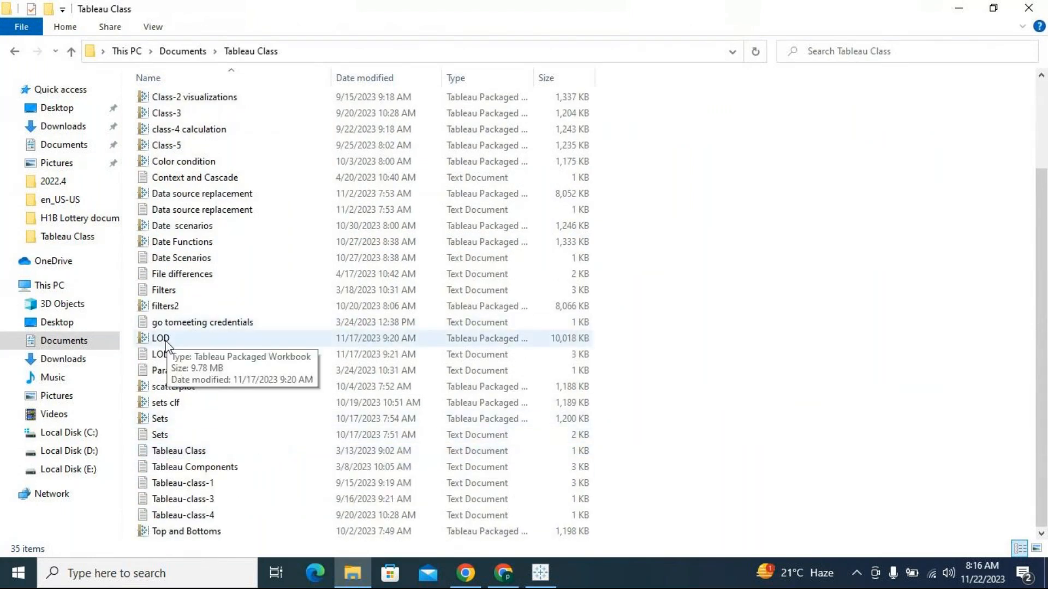
# Step: Switch to the LOD workbook in Tableau, look over the Scenario sheets and add a new blank worksheet
pyautogui.click(555, 579)
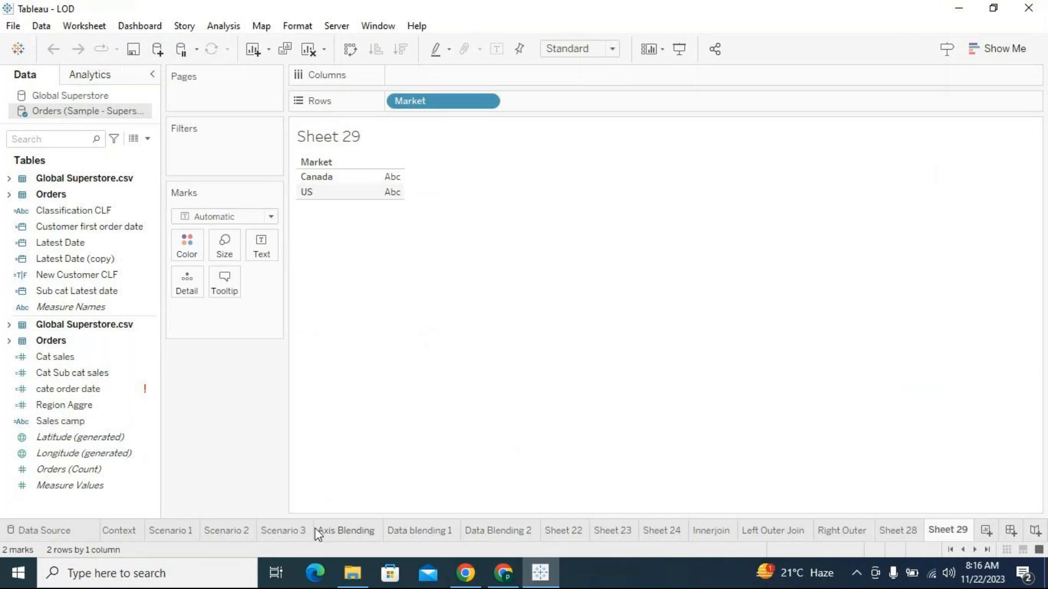
pyautogui.click(184, 535)
pyautogui.click(233, 533)
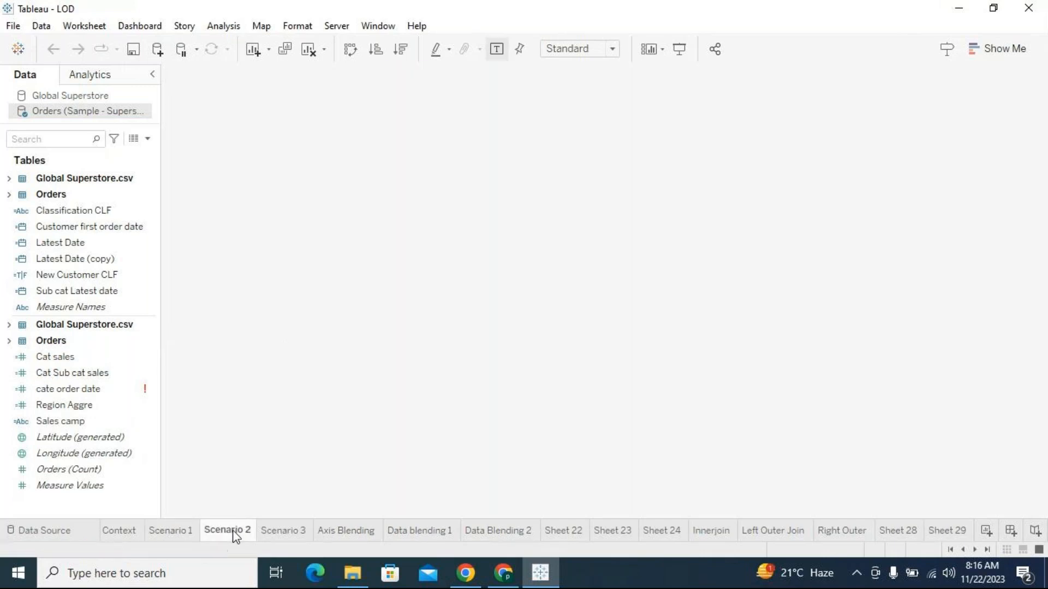
pyautogui.click(277, 530)
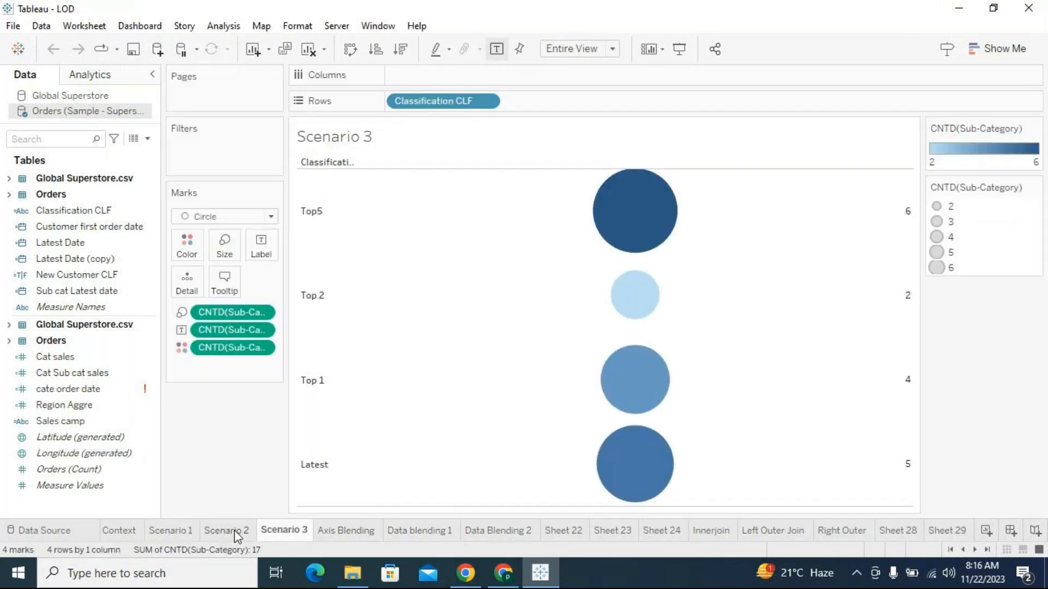
pyautogui.click(234, 530)
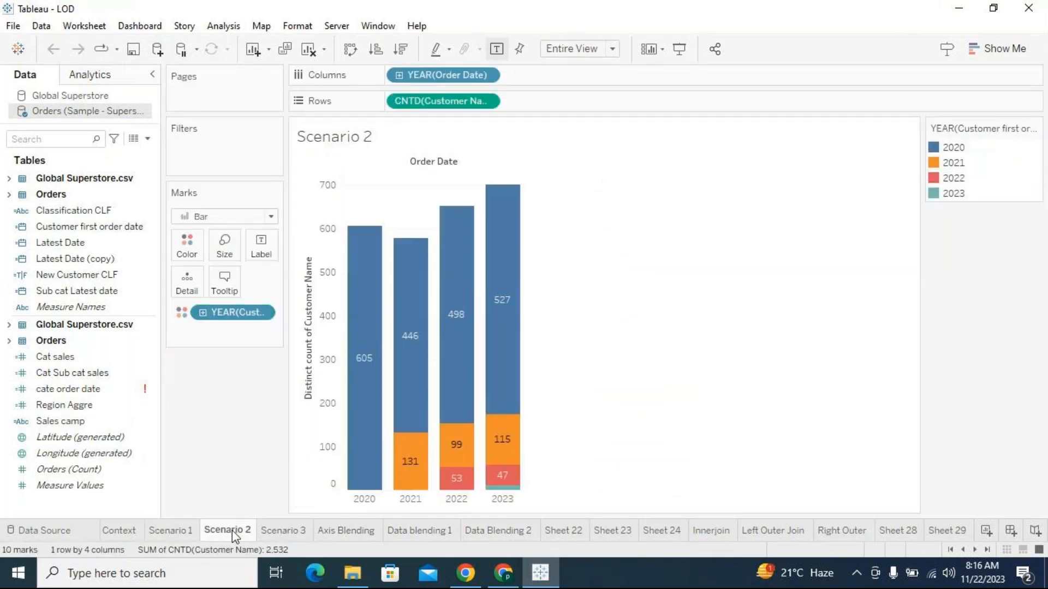
pyautogui.click(985, 531)
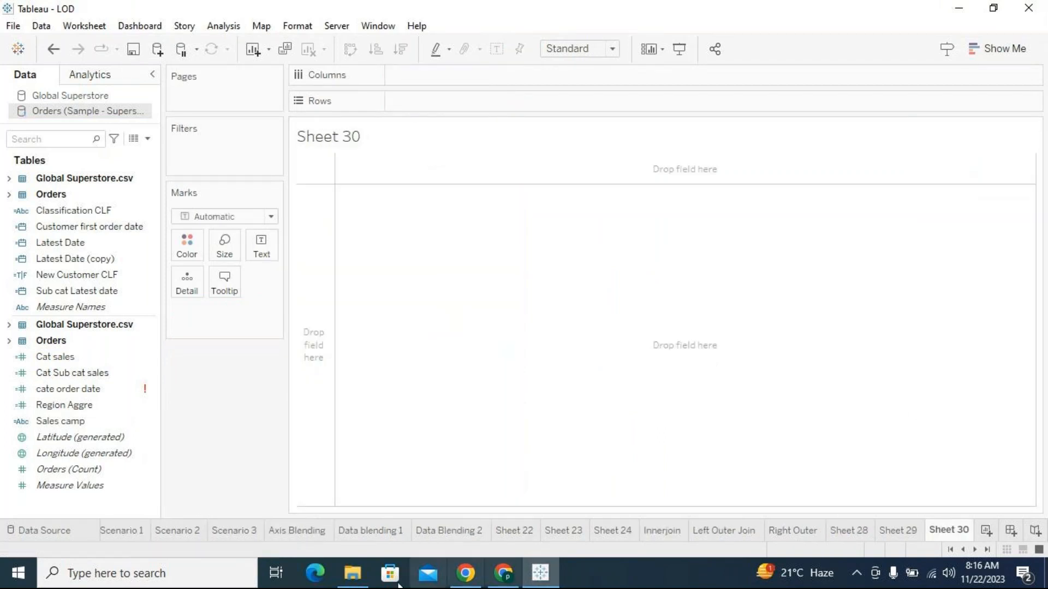
# Step: Open the LOD text document from the Tableau Class folder in Notepad and maximize its window
pyautogui.click(353, 573)
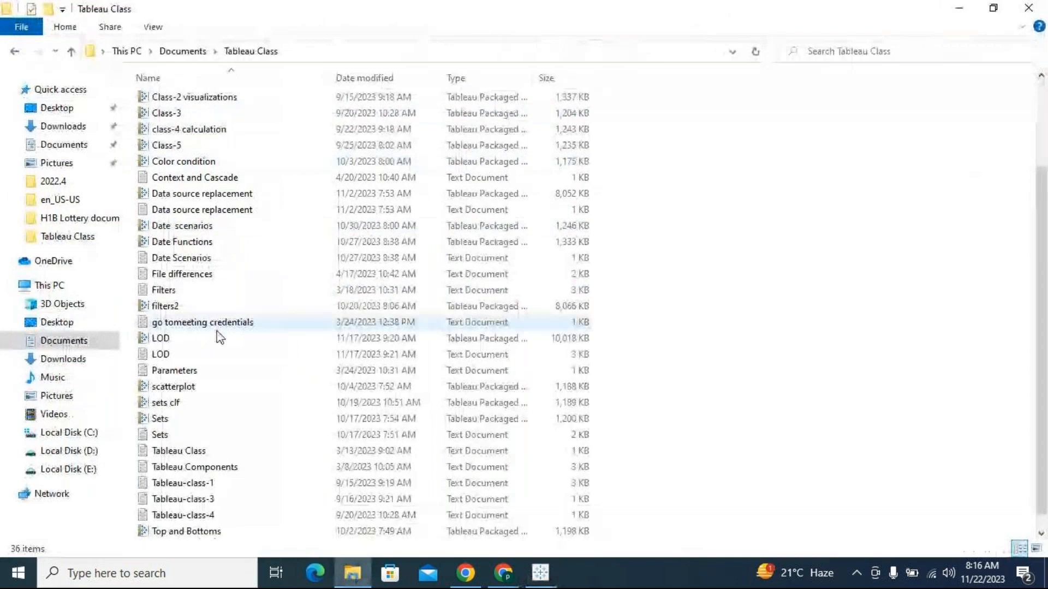
pyautogui.click(168, 358)
pyautogui.doubleClick(164, 355)
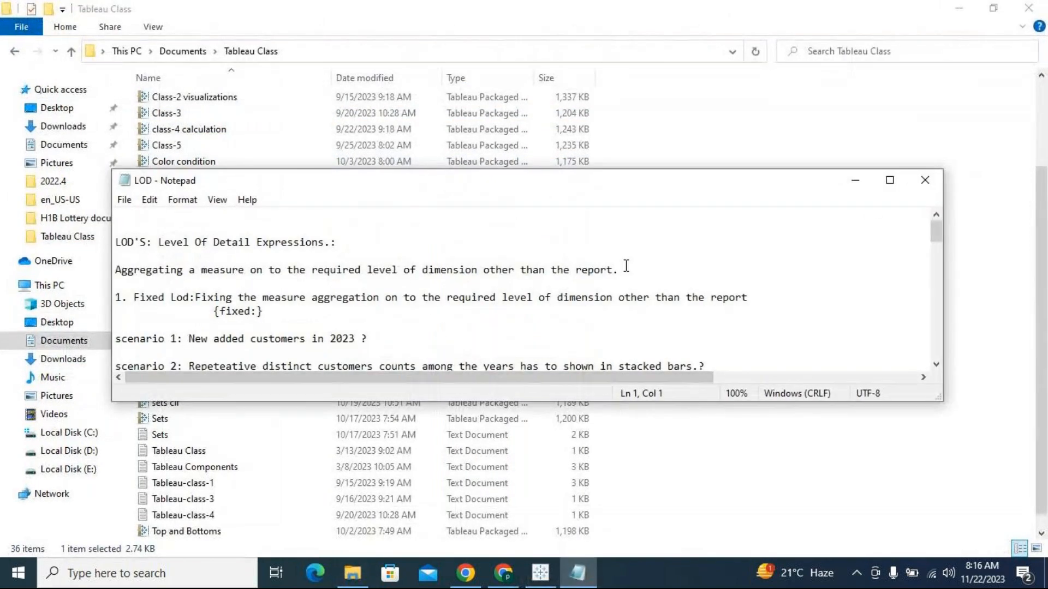
pyautogui.click(891, 183)
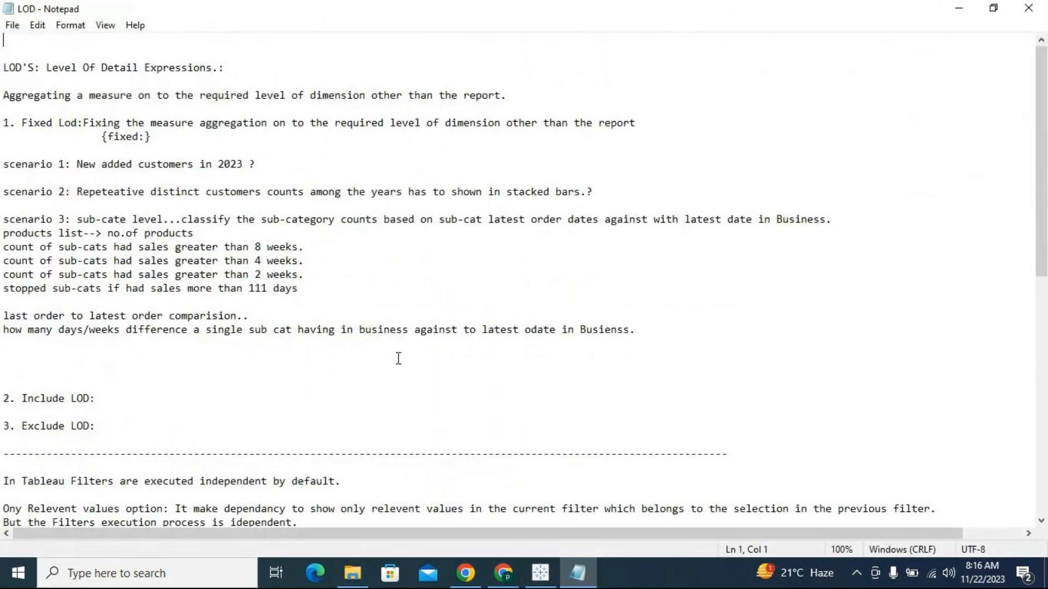
# Step: Look through the LOD notes and delete three blank lines above the "2. Include LOD:" heading
pyautogui.scroll(-15, 398, 358)
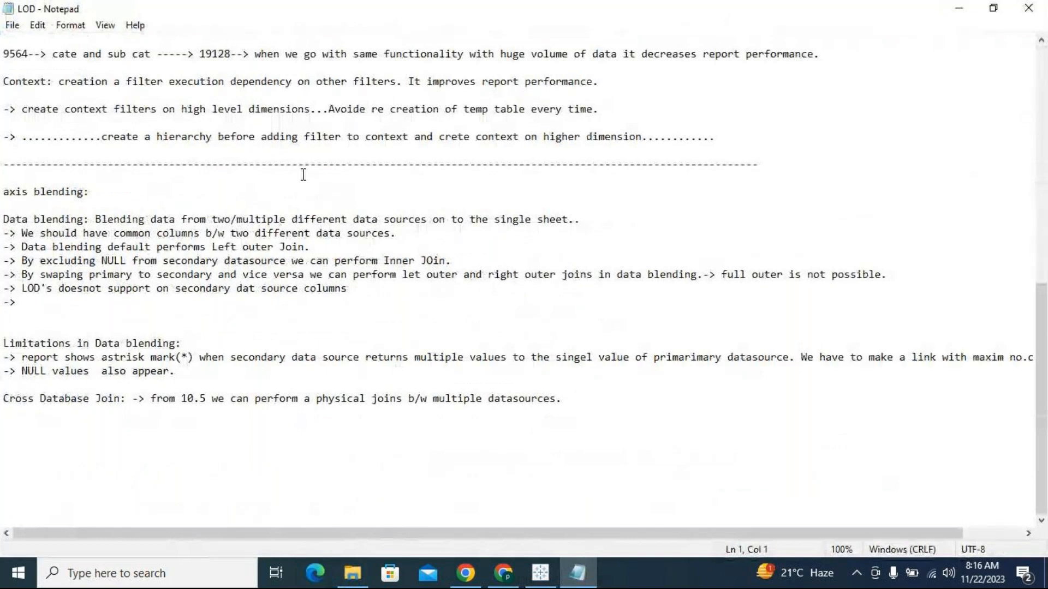
pyautogui.click(730, 139)
pyautogui.scroll(4, 665, 353)
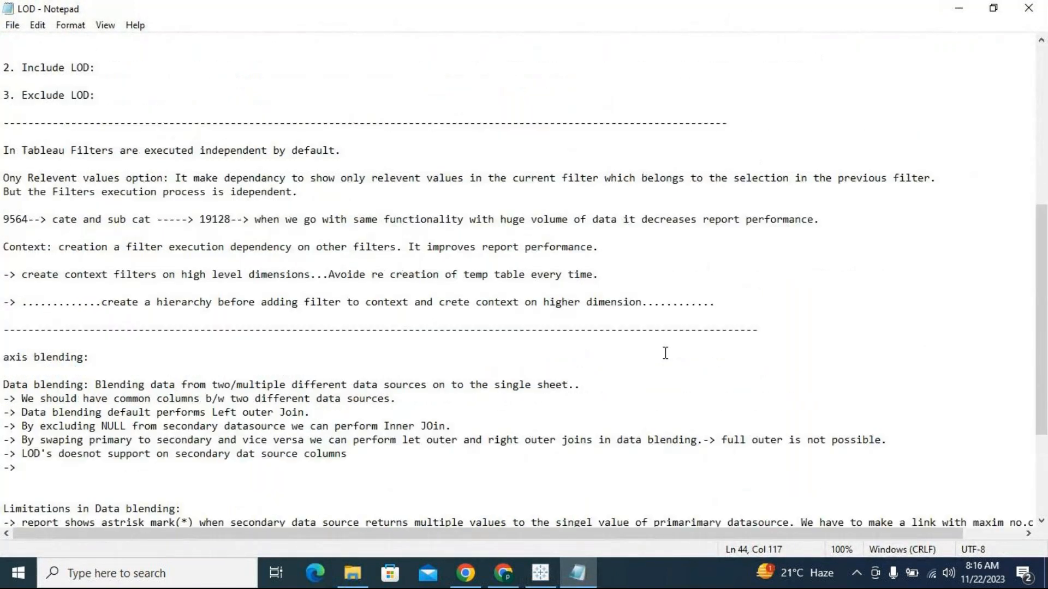
pyautogui.scroll(3, 664, 353)
pyautogui.click(81, 151)
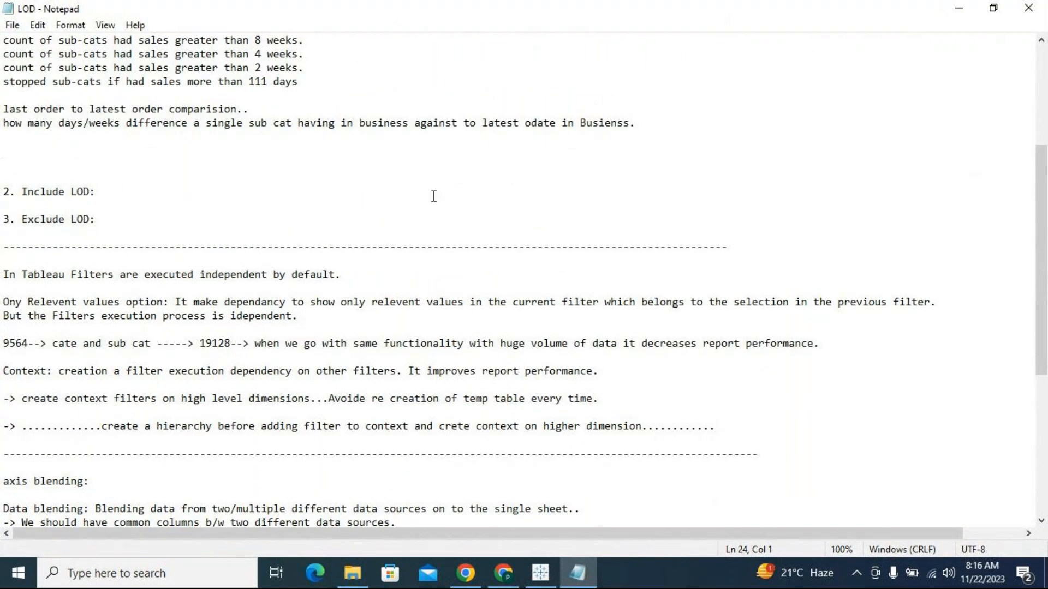
pyautogui.press('Delete')
pyautogui.press('Delete')
pyautogui.press('Delete')
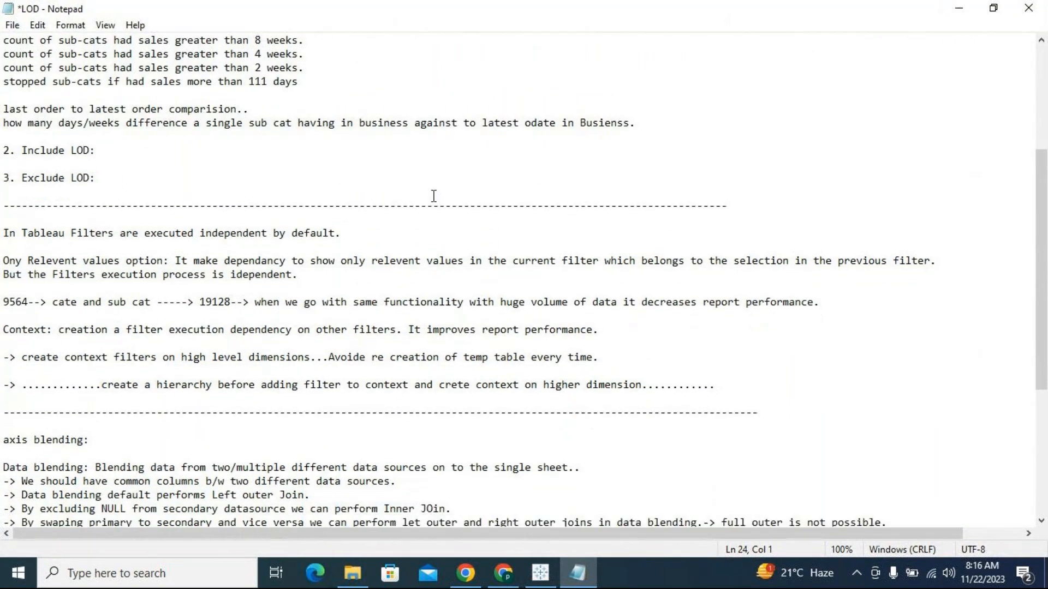
# Step: Insert two blank lines below the "2. Include LOD:" heading
pyautogui.click(122, 157)
pyautogui.press('Return')
pyautogui.press('Return')
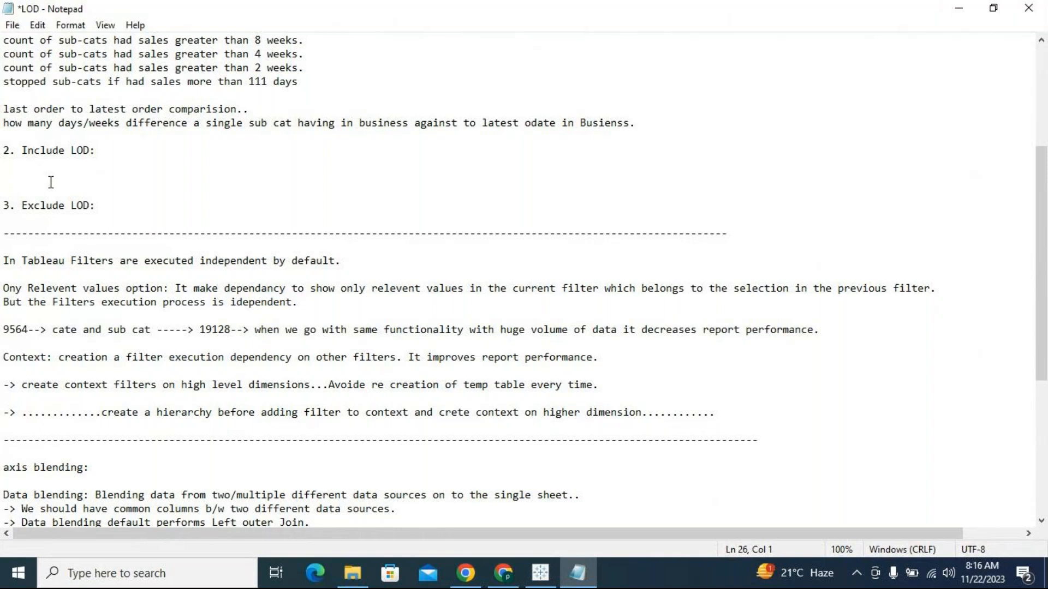
# Step: Review the Fixed Lod definition in the notes, highlighting its main phrase and the word "aggregation"
pyautogui.scroll(4, 185, 250)
pyautogui.scroll(1, 187, 252)
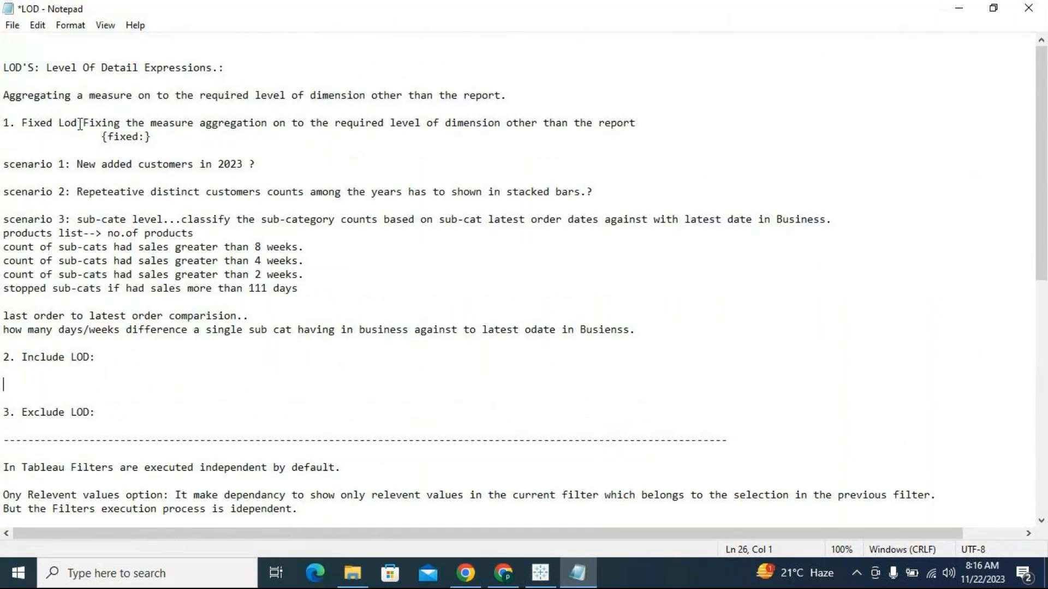
pyautogui.moveTo(88, 125); pyautogui.dragTo(501, 125)
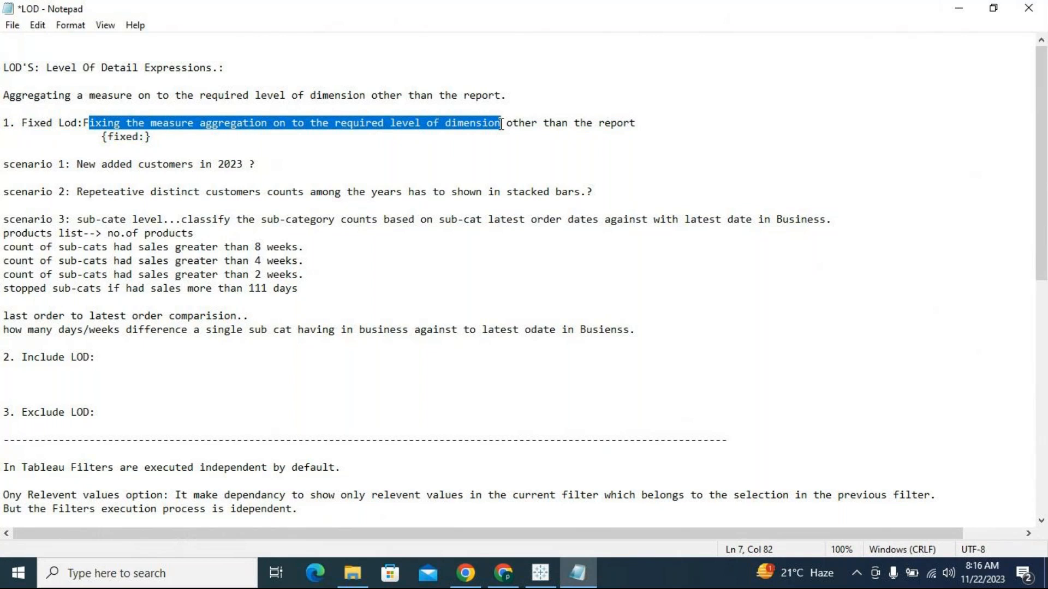
pyautogui.click(167, 125)
pyautogui.moveTo(193, 124); pyautogui.dragTo(273, 124)
# Step: Begin the Include LOD definition after its heading with "we can aggregate the measure at required level dimenstion"
pyautogui.scroll(-2, 222, 312)
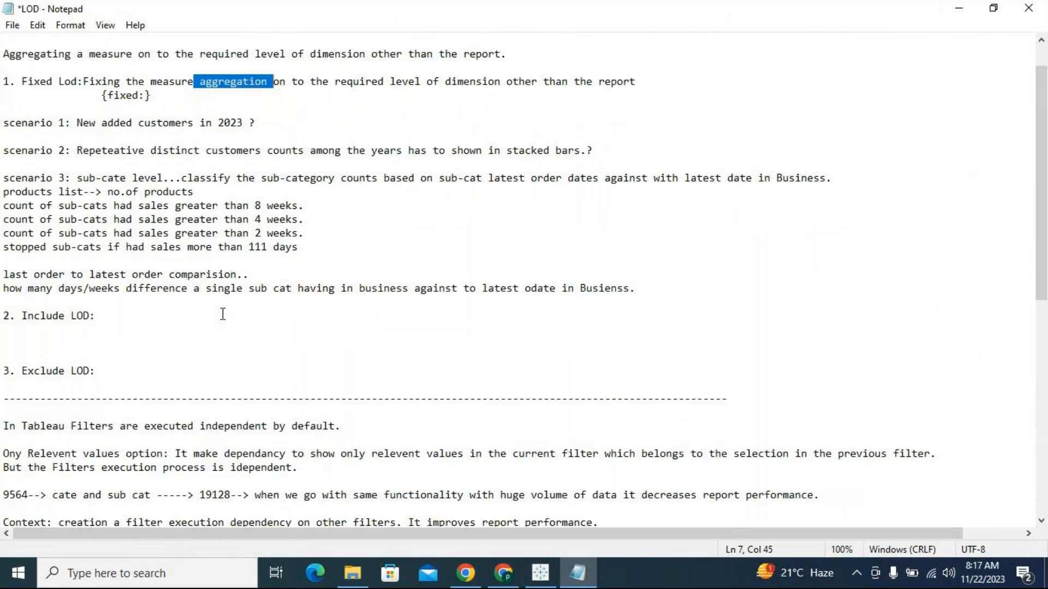
pyautogui.click(110, 274)
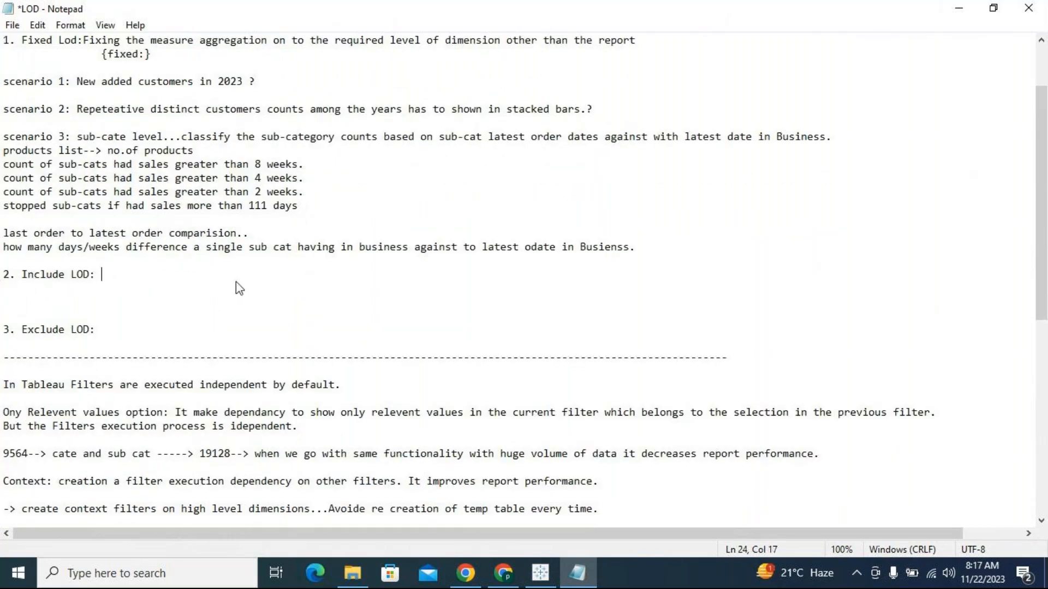
pyautogui.write('we can aggrega')
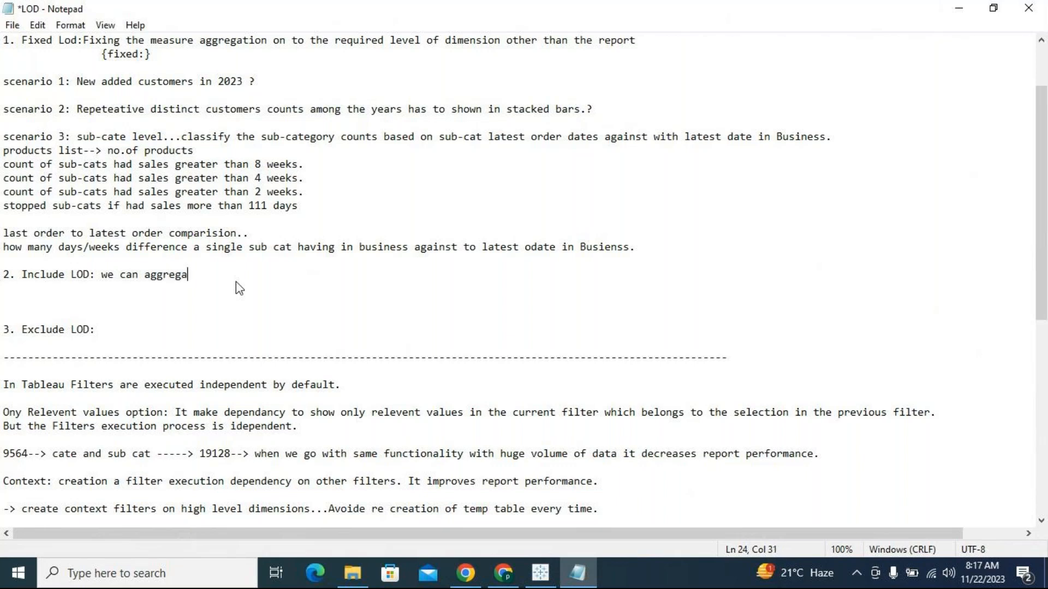
pyautogui.write('te the measure')
pyautogui.press('BackSpace')
pyautogui.write('re at requ')
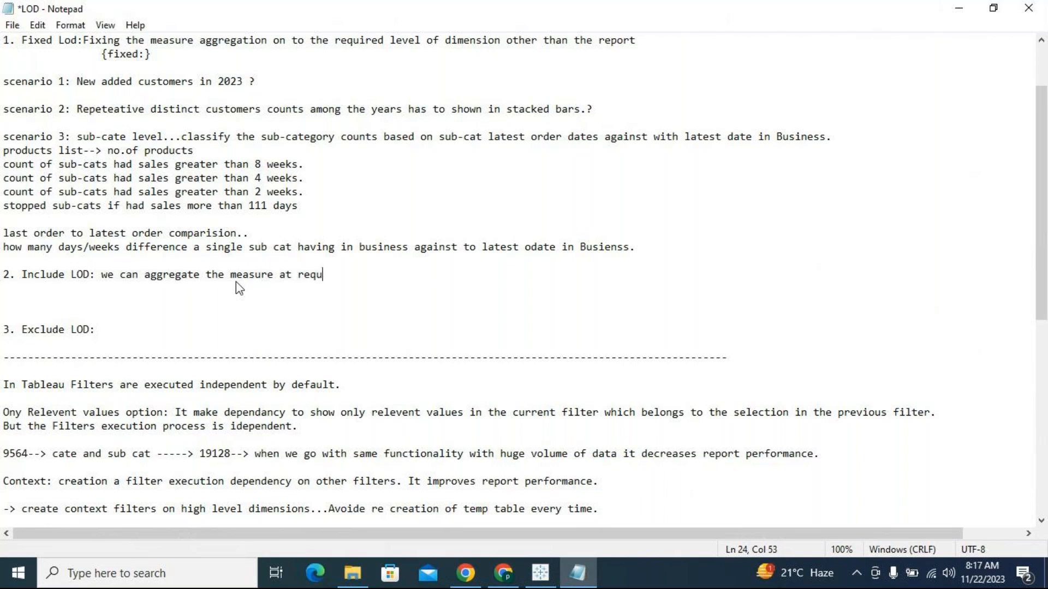
pyautogui.write('ired level dimenstion')
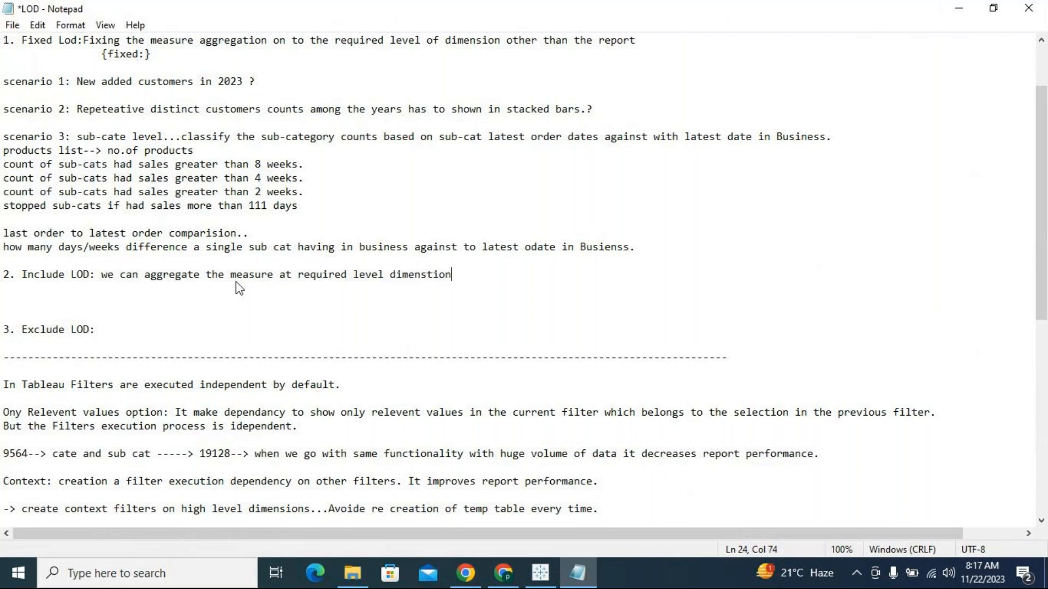
# Step: Complete the Include LOD definition with "and including that level to the report level dimension." and add two line breaks after it
pyautogui.write(' and including tha')
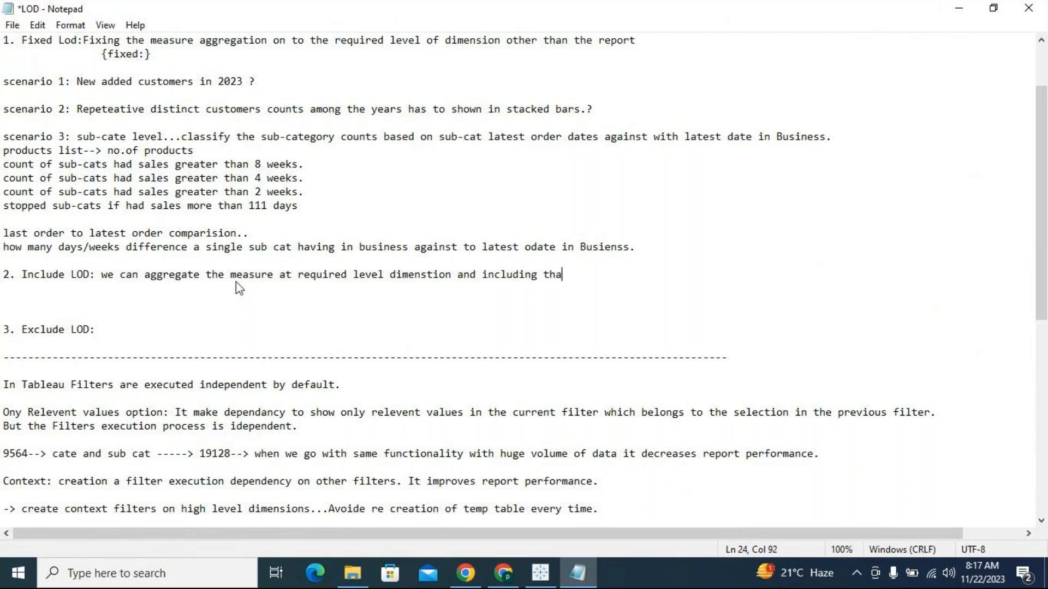
pyautogui.write('t level tot he re')
pyautogui.press('BackSpace')
pyautogui.press('BackSpace')
pyautogui.press('BackSpace')
pyautogui.press('BackSpace')
pyautogui.press('BackSpace')
pyautogui.press('BackSpace')
pyautogui.press('BackSpace')
pyautogui.write('the repor')
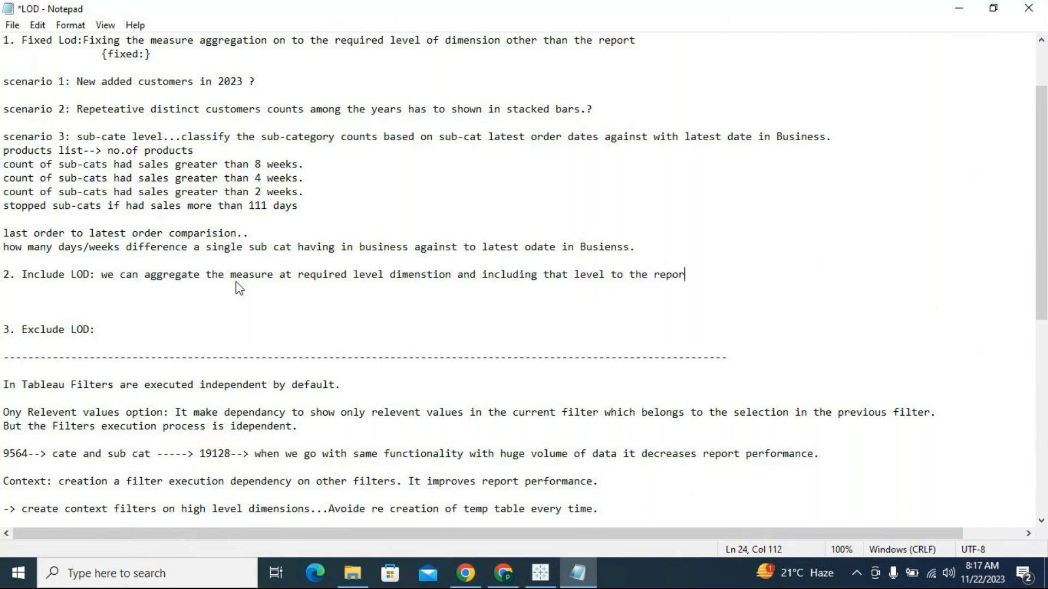
pyautogui.write('t level dimensi')
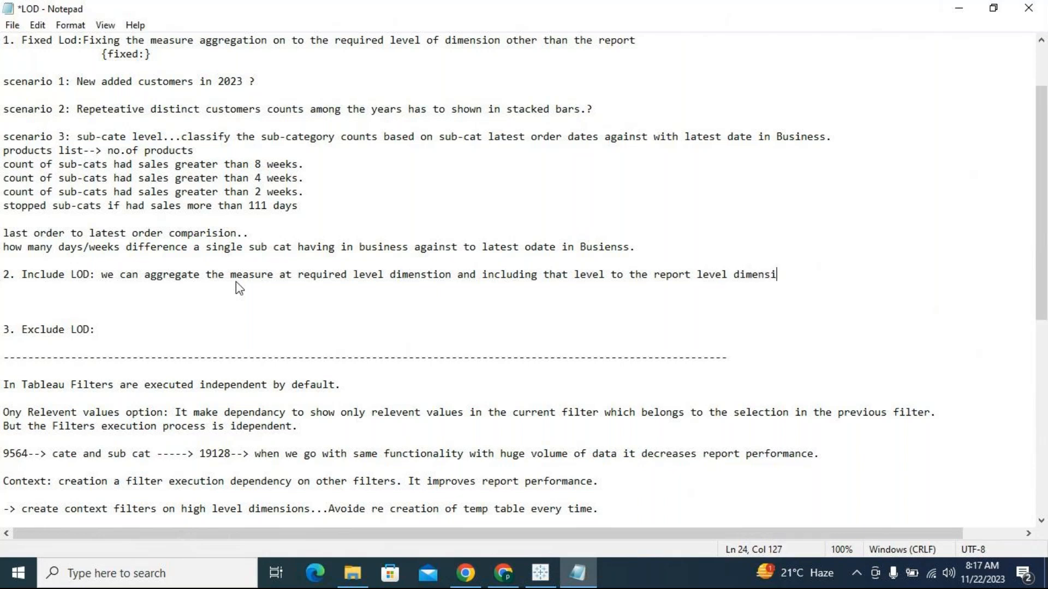
pyautogui.write('on.')
pyautogui.press('Return')
pyautogui.press('Return')
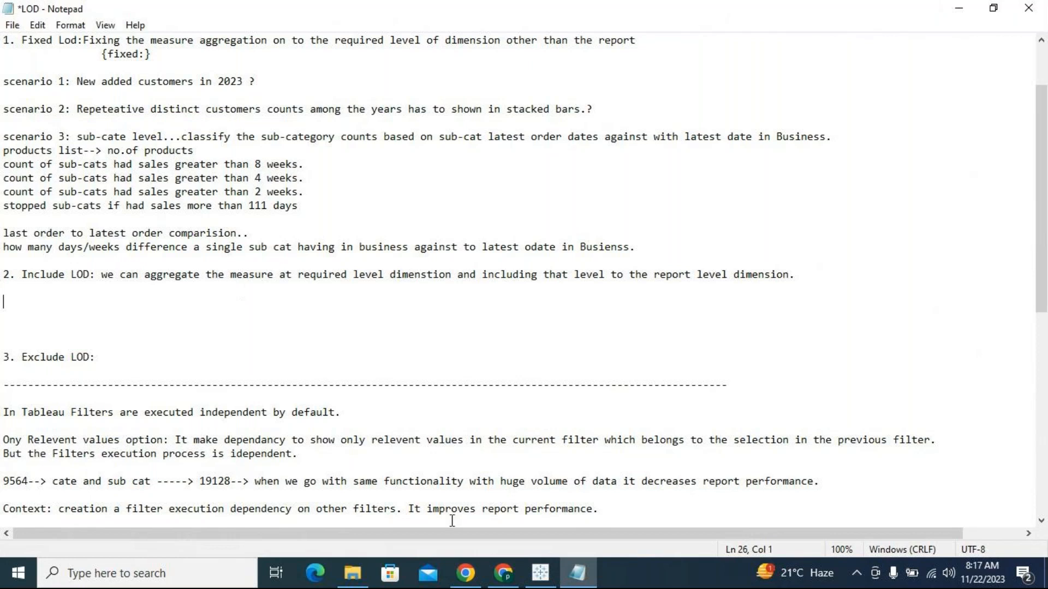
# Step: Return to the blank Tableau worksheet and place the Orders table's Category field on Rows
pyautogui.click(540, 574)
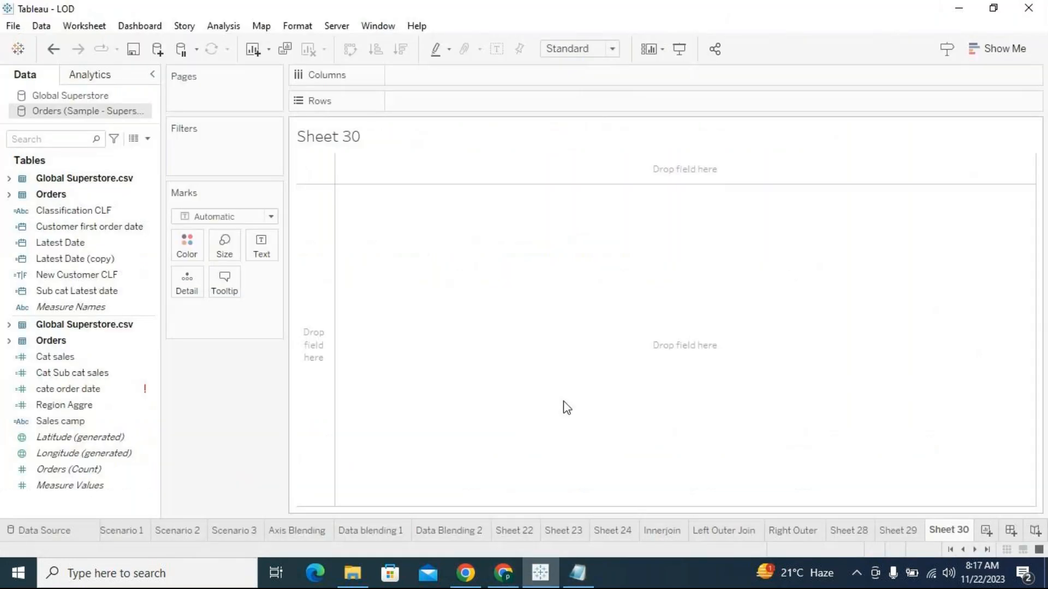
pyautogui.click(9, 196)
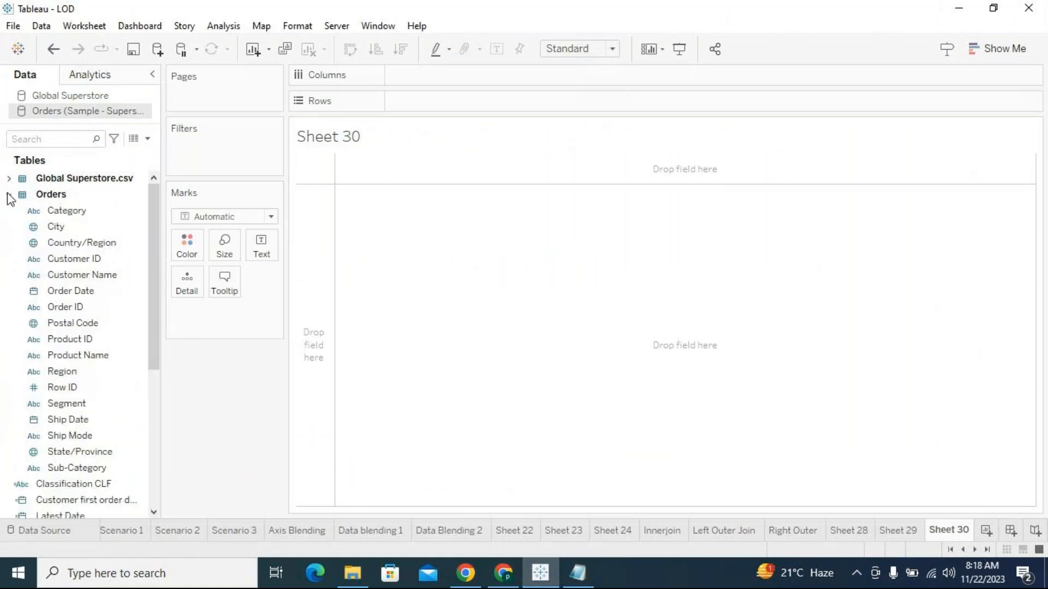
pyautogui.click(48, 208)
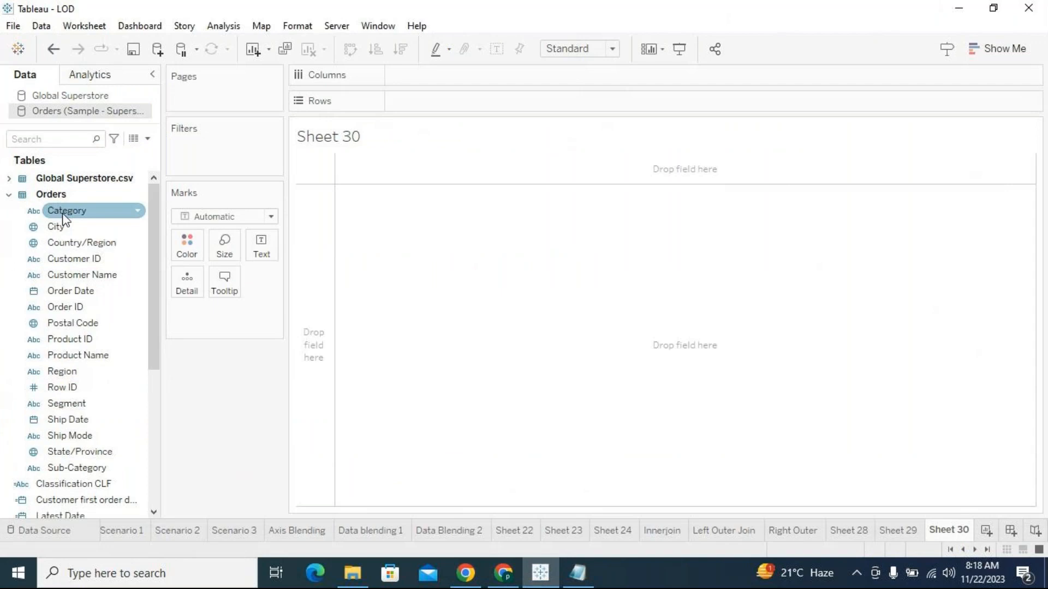
pyautogui.moveTo(64, 219); pyautogui.dragTo(459, 109)
# Step: Place the Orders table's Sales measure on Columns to chart sales by category
pyautogui.scroll(-5, 73, 444)
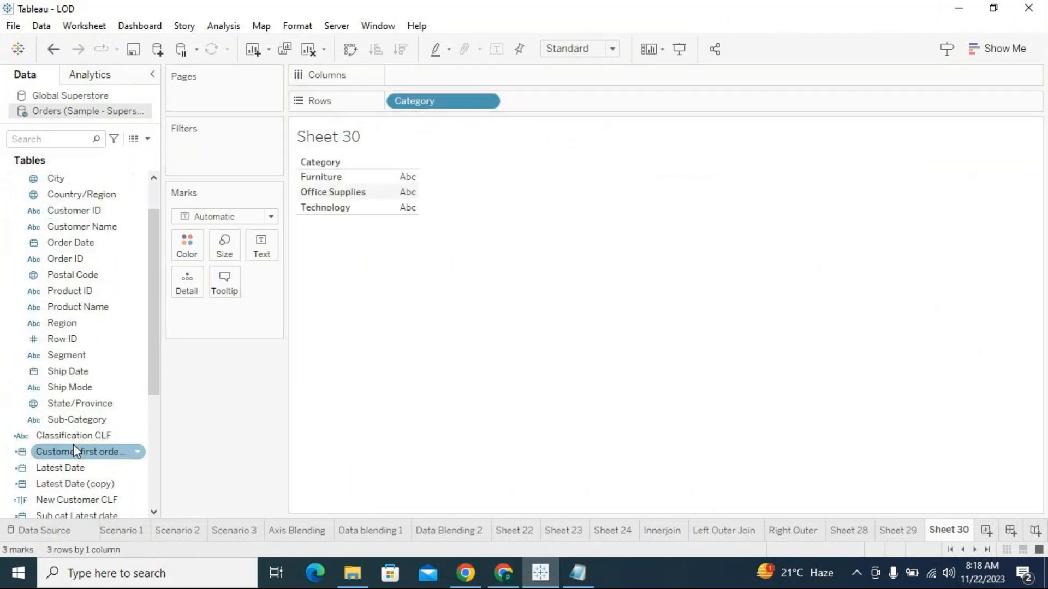
pyautogui.scroll(-1, 75, 450)
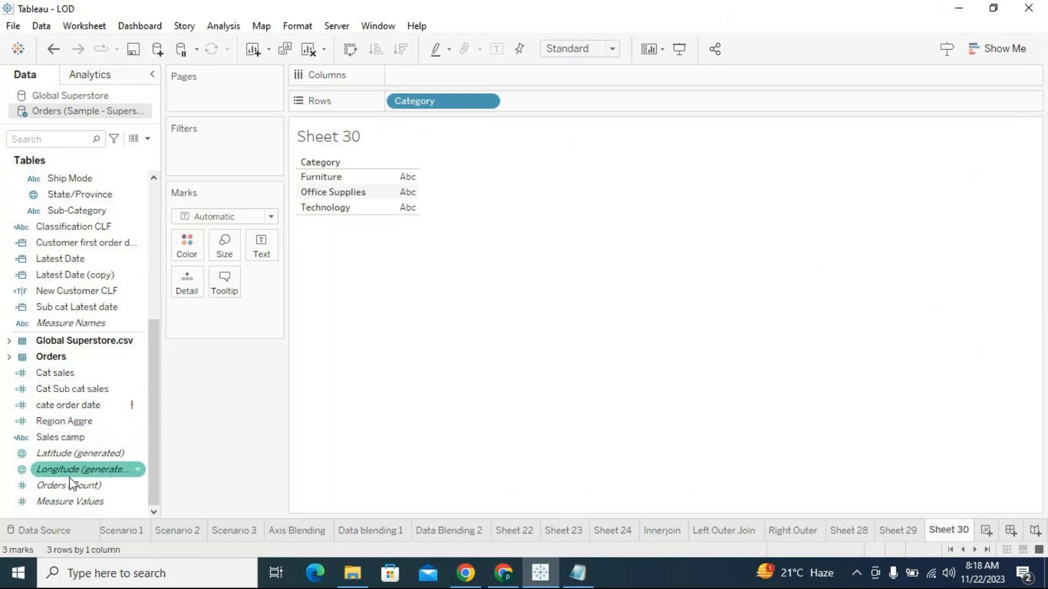
pyautogui.click(9, 358)
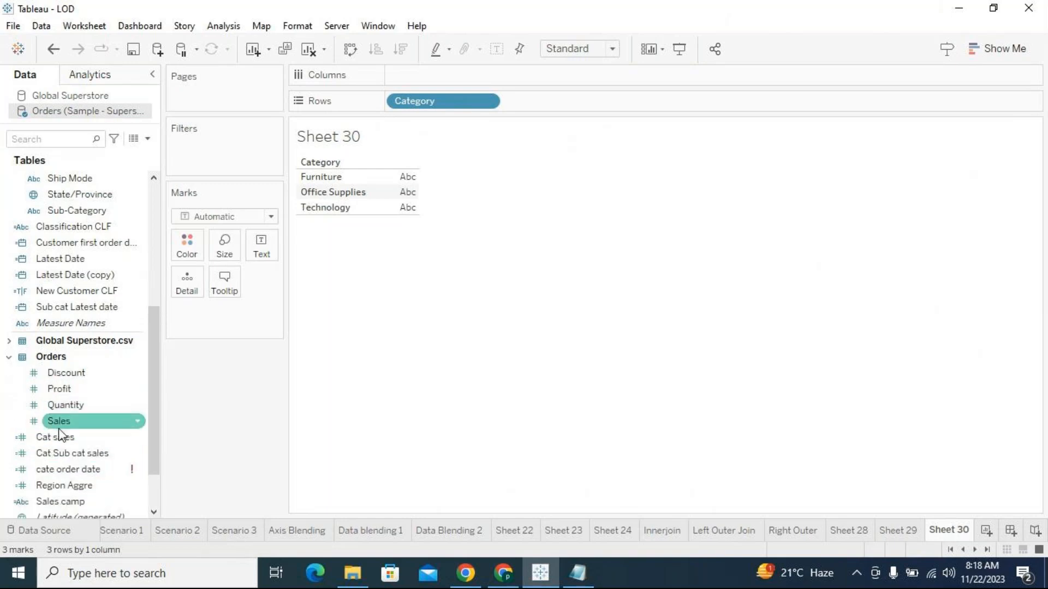
pyautogui.moveTo(52, 425); pyautogui.dragTo(512, 81)
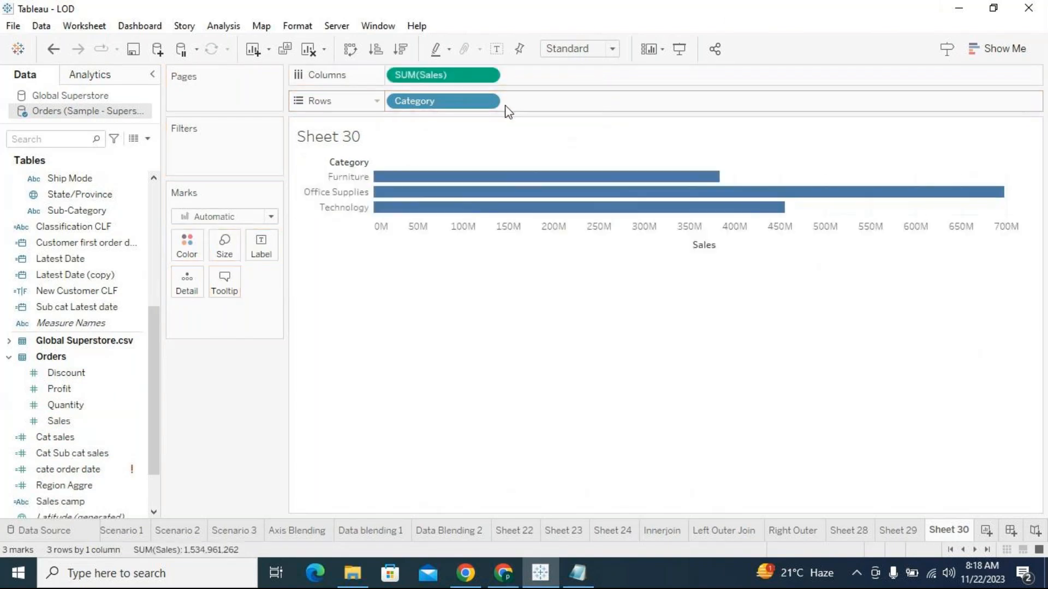
# Step: Show mark labels with the sales values on the category bars
pyautogui.click(486, 76)
pyautogui.click(552, 114)
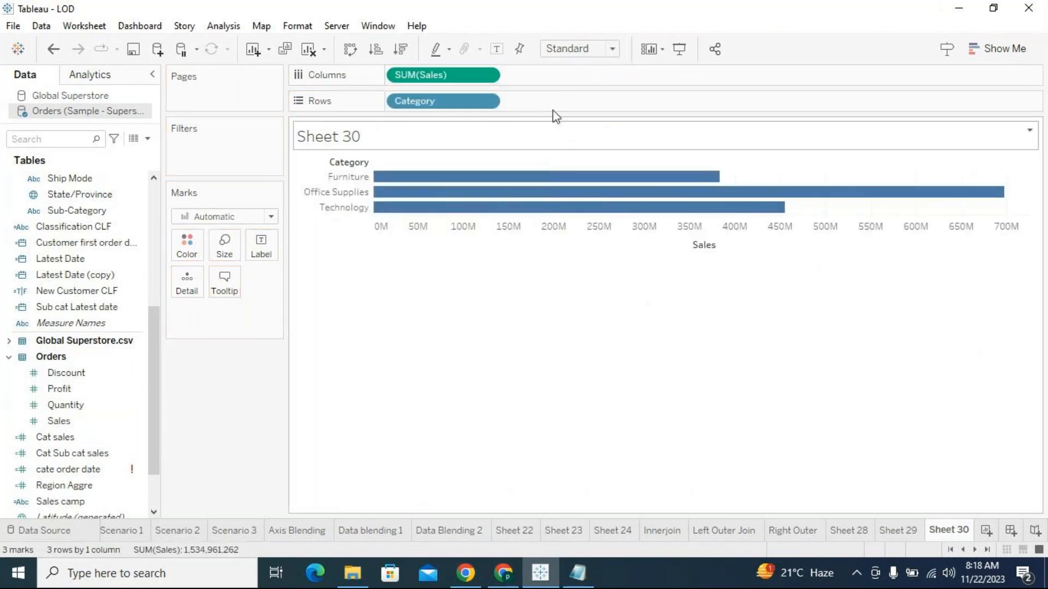
pyautogui.click(498, 50)
pyautogui.moveTo(632, 192)
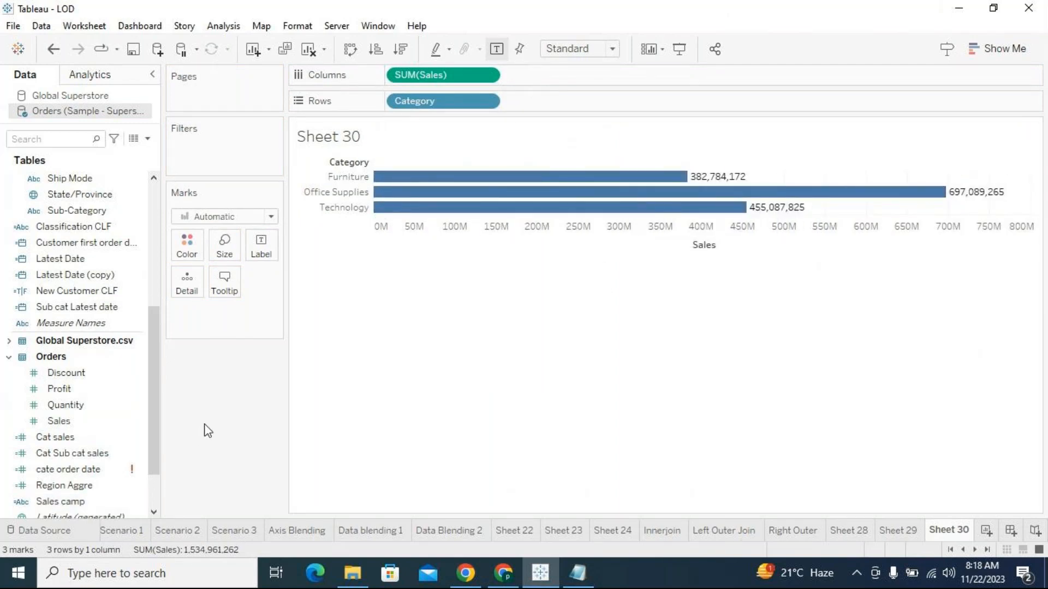
# Step: Open the Cat sales calculated field, examine its FIXED formula, and close the editor without changing it
pyautogui.click(131, 457)
pyautogui.scroll(-1, 132, 461)
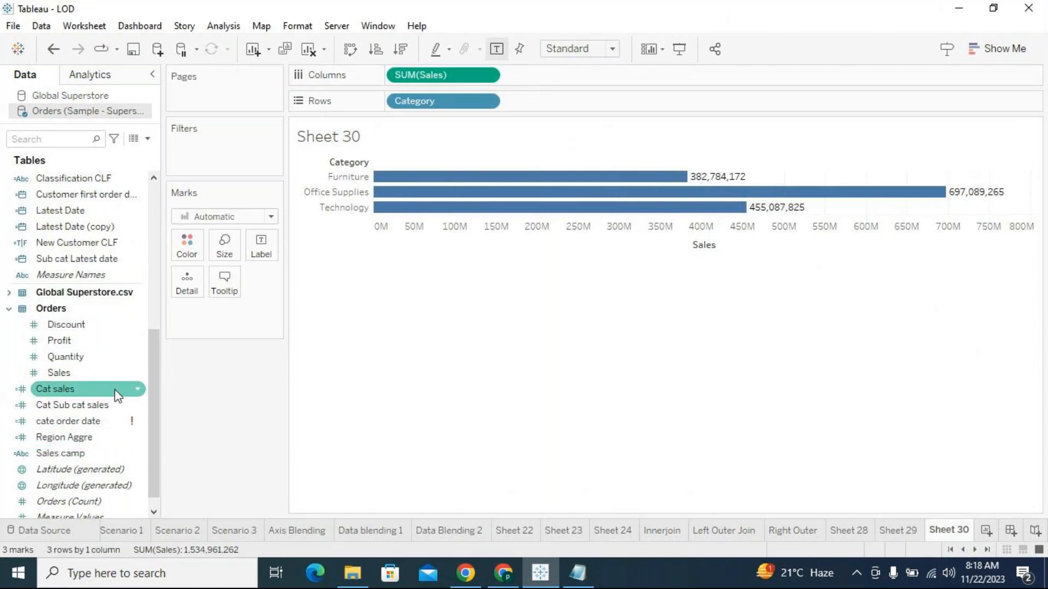
pyautogui.click(138, 395)
pyautogui.click(137, 390)
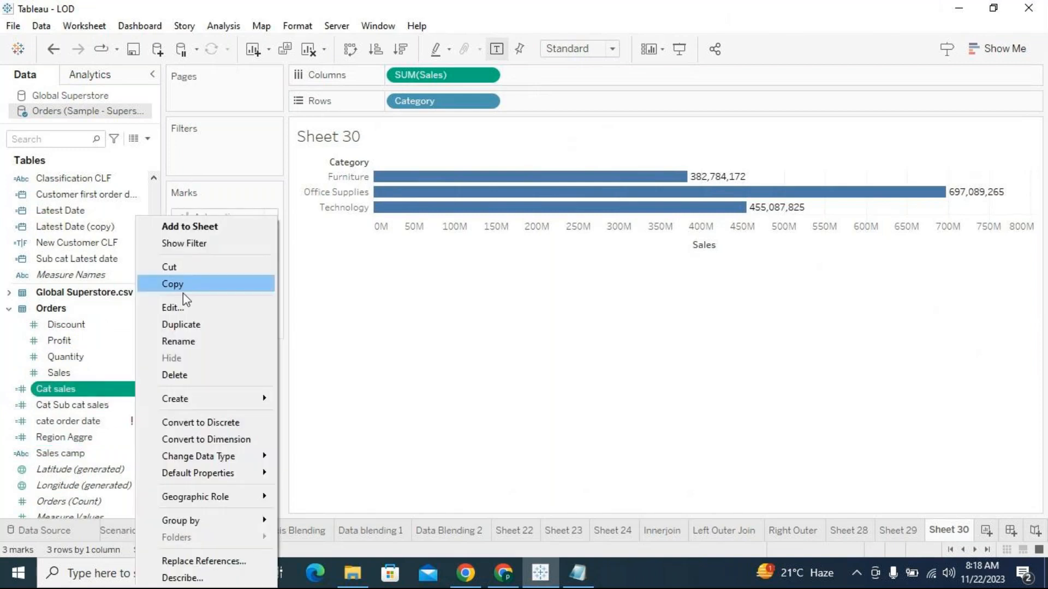
pyautogui.click(182, 307)
pyautogui.moveTo(435, 309); pyautogui.dragTo(233, 311)
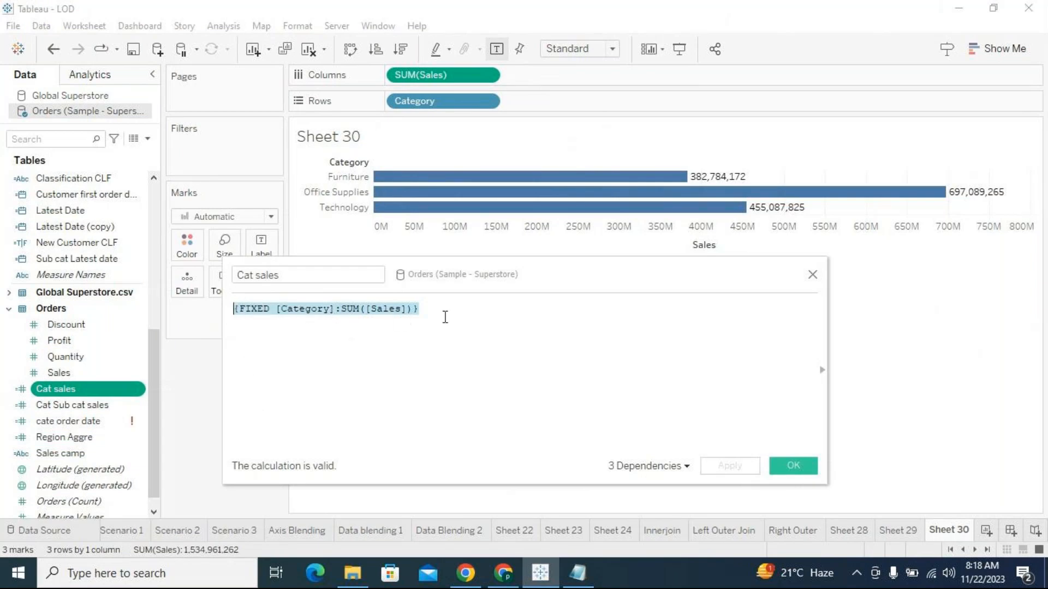
pyautogui.click(813, 274)
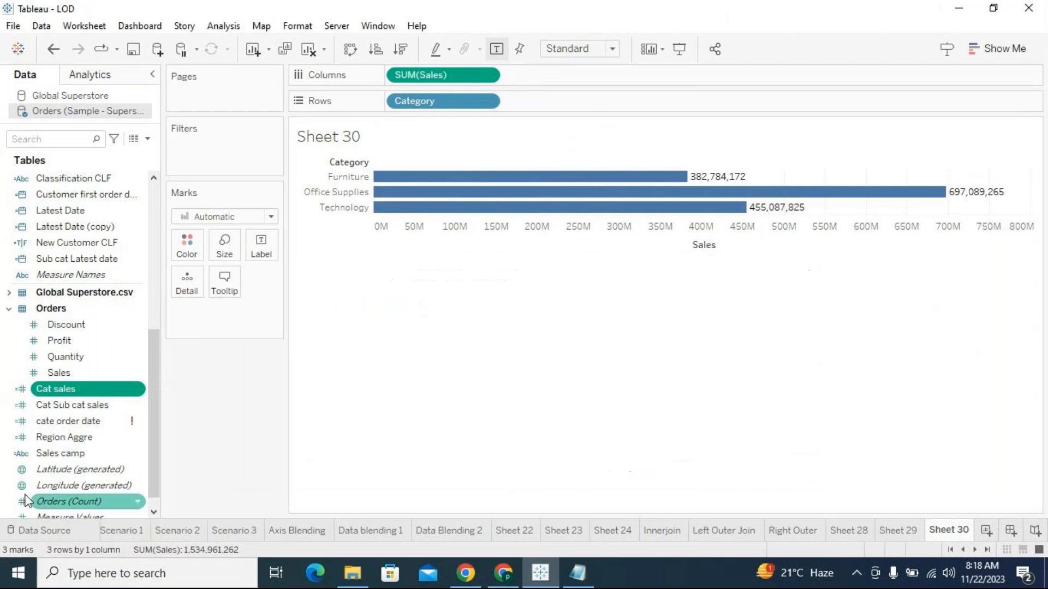
# Step: Place the Cat sales field on Columns after the Sales measure
pyautogui.moveTo(70, 389); pyautogui.dragTo(620, 76)
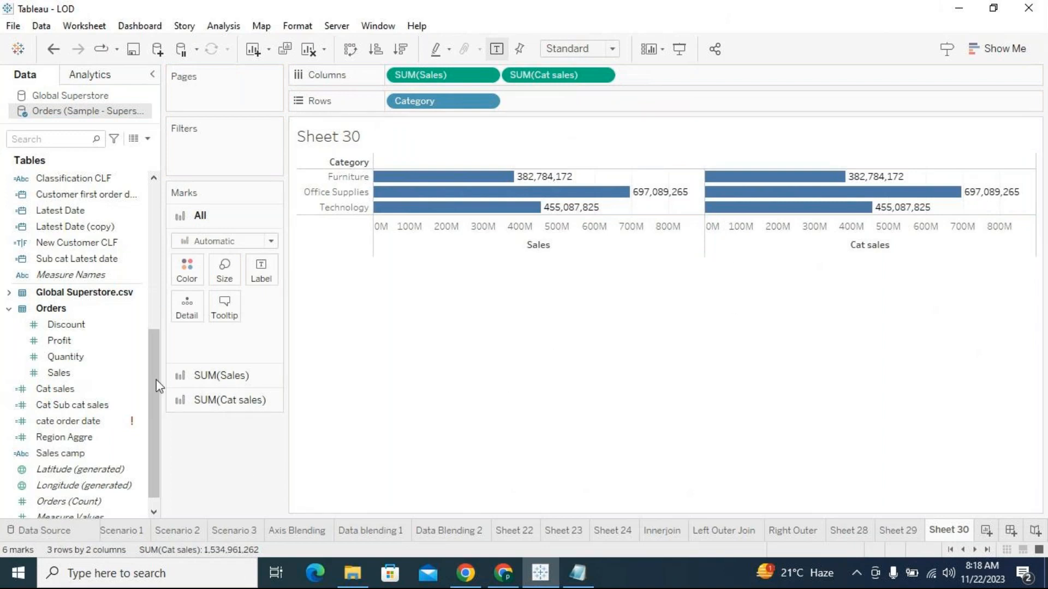
pyautogui.scroll(-1, 153, 402)
pyautogui.click(140, 423)
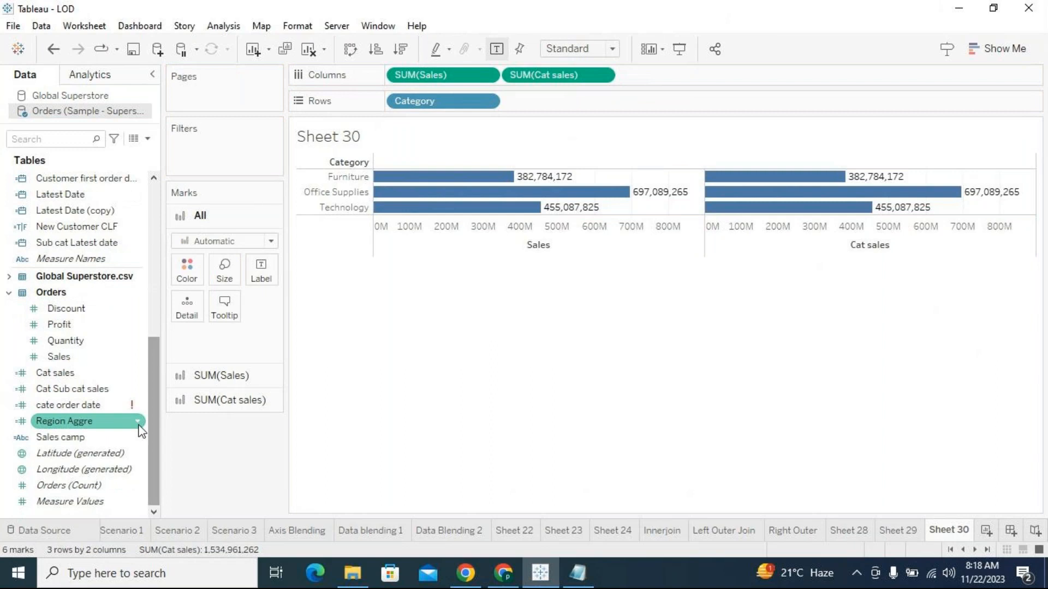
# Step: Create a calculated field named Include and begin its formula with "{ INCLUDE"
pyautogui.click(147, 139)
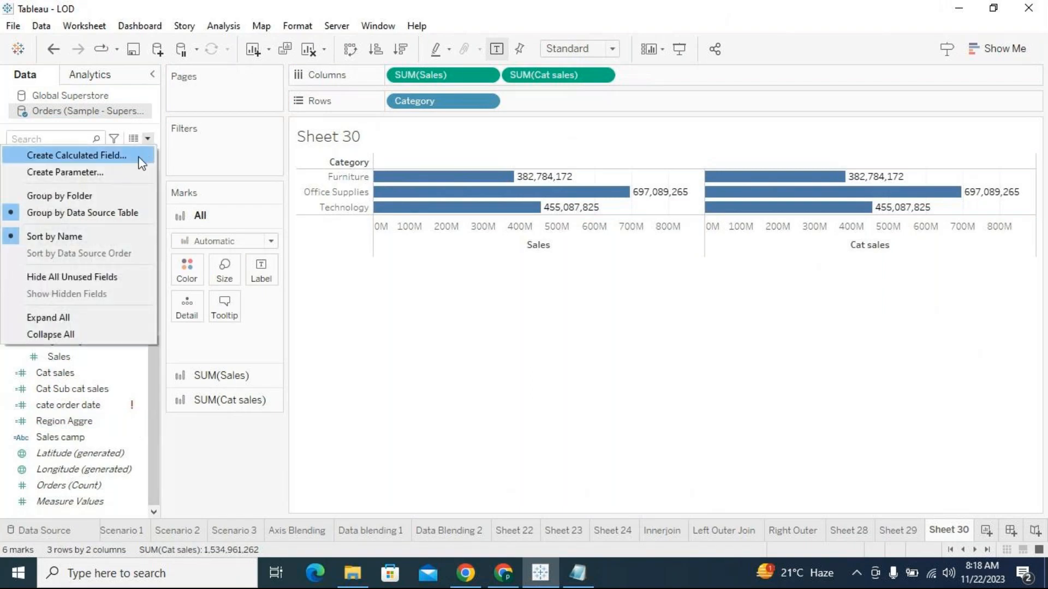
pyautogui.click(140, 157)
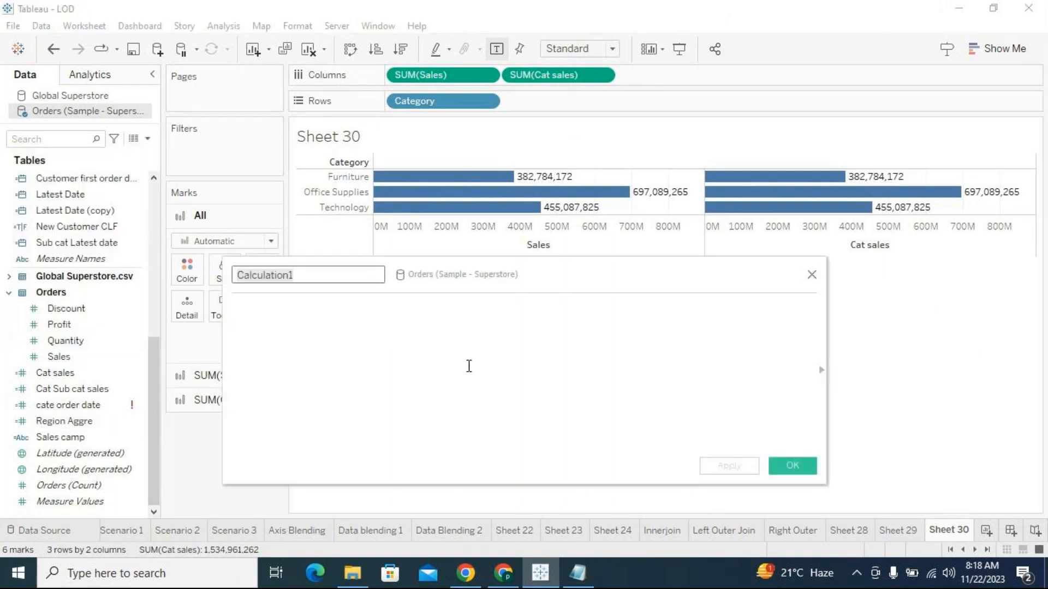
pyautogui.press('BackSpace')
pyautogui.write('Include')
pyautogui.press('Tab')
pyautogui.write('inclu')
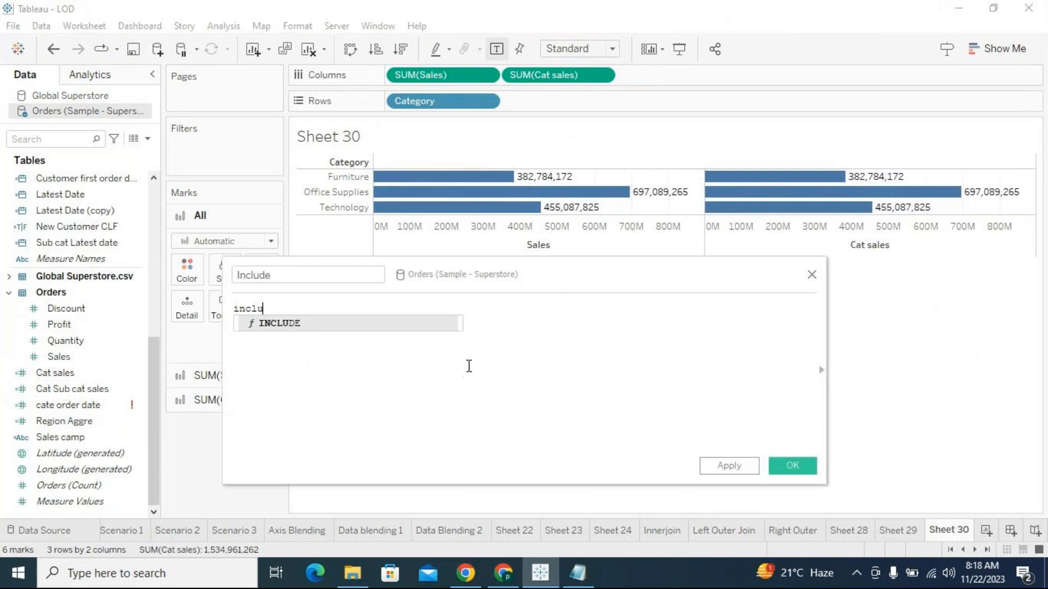
pyautogui.press('Return')
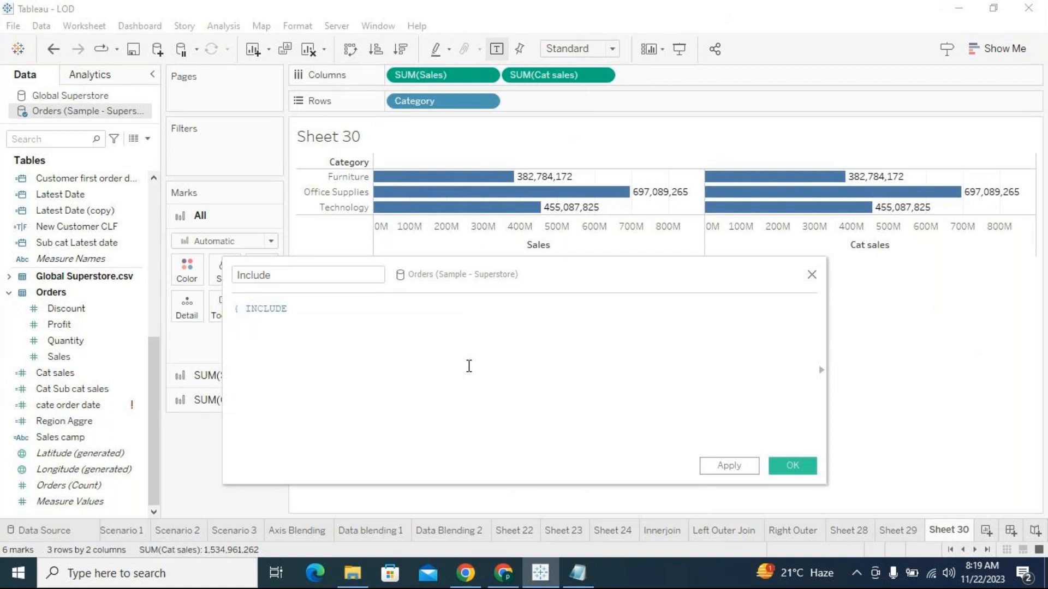
# Step: Complete the formula as { INCLUDE [Category]:SUM([Sales])} and save the calculated field
pyautogui.write('[Category]')
pyautogui.press('Return')
pyautogui.write(':sum')
pyautogui.press('Return')
pyautogui.write('sal')
pyautogui.press('Return')
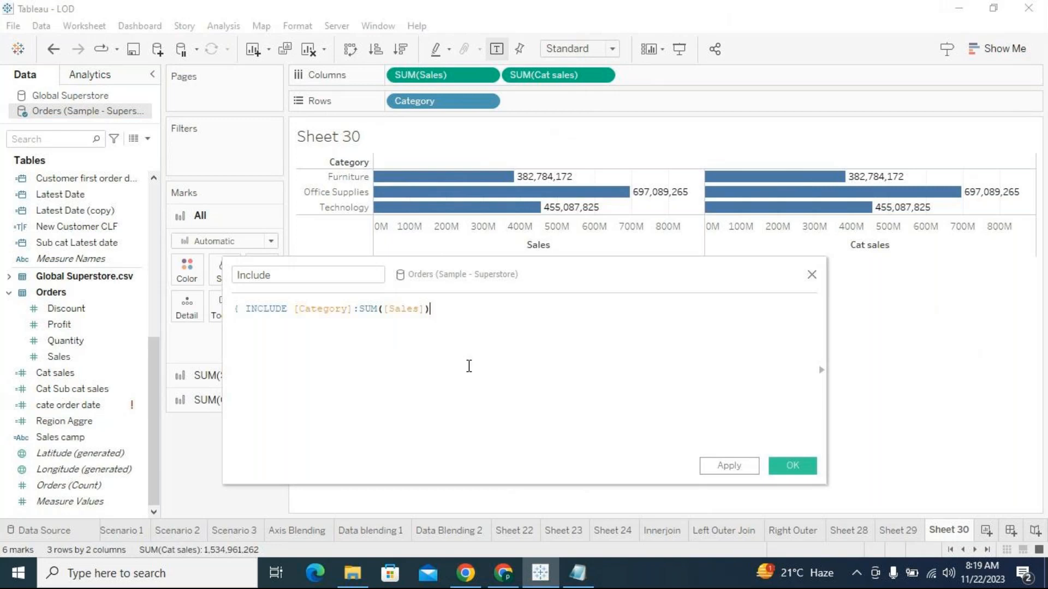
pyautogui.write('}')
pyautogui.click(792, 467)
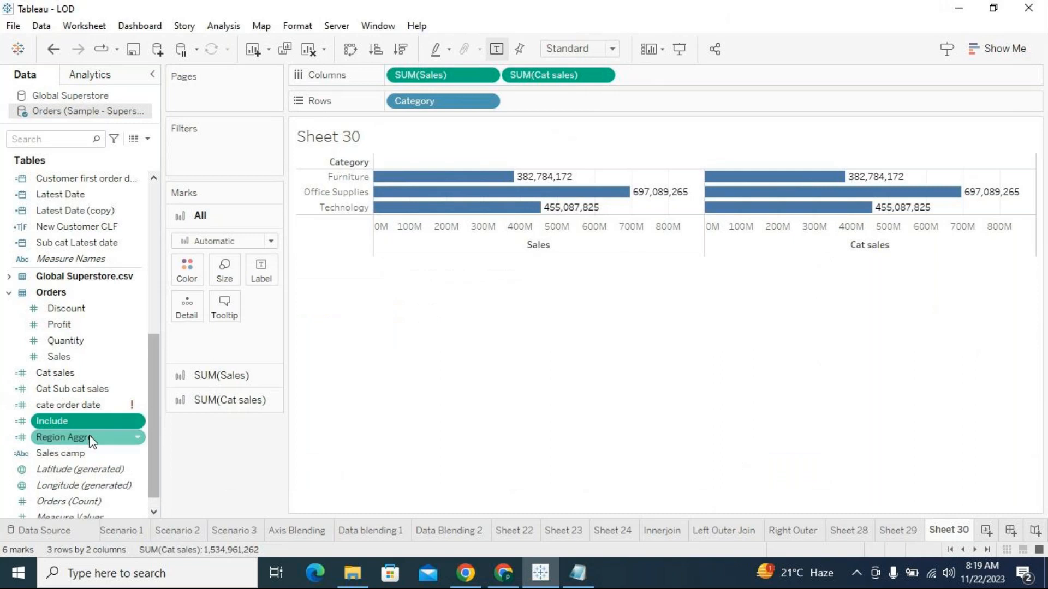
# Step: Place the Include field on Columns after Cat sales
pyautogui.moveTo(80, 424); pyautogui.dragTo(692, 133)
pyautogui.moveTo(713, 79); pyautogui.dragTo(713, 82)
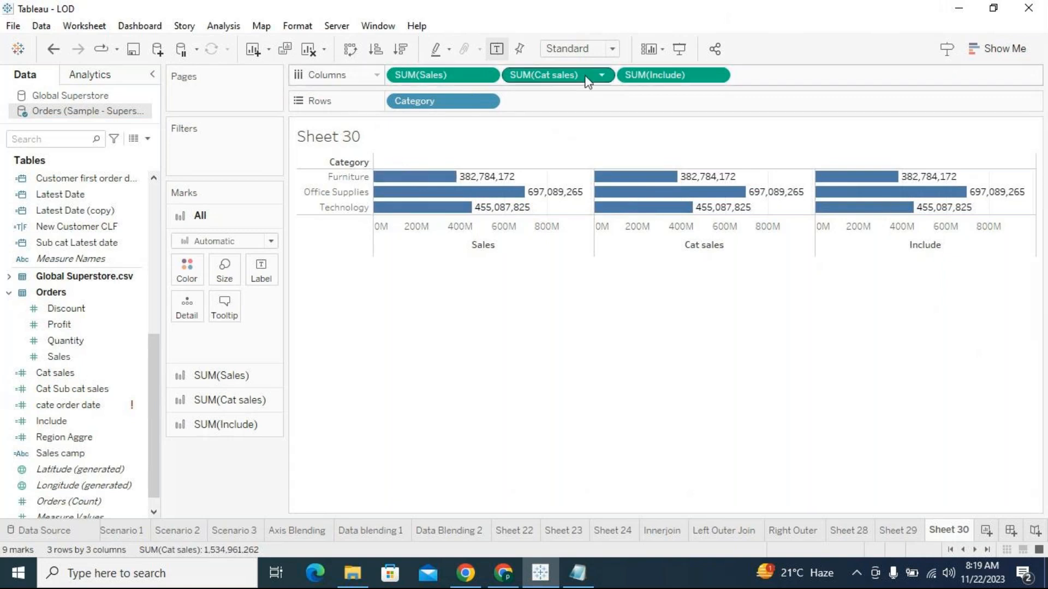
pyautogui.moveTo(700, 201)
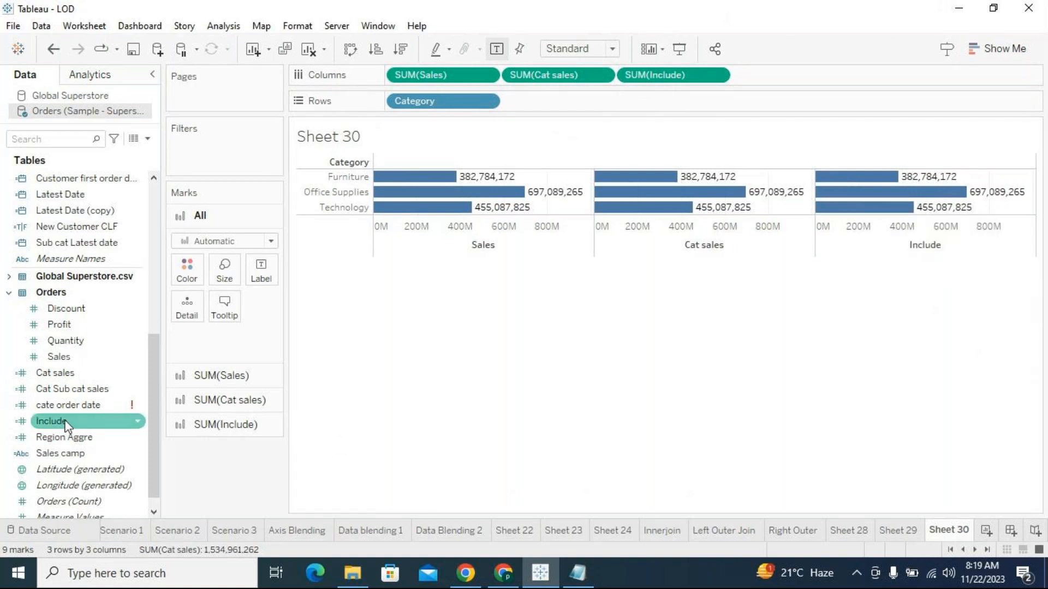
# Step: Add the Orders table's Sub-Category field to Rows after Category
pyautogui.scroll(1, 65, 244)
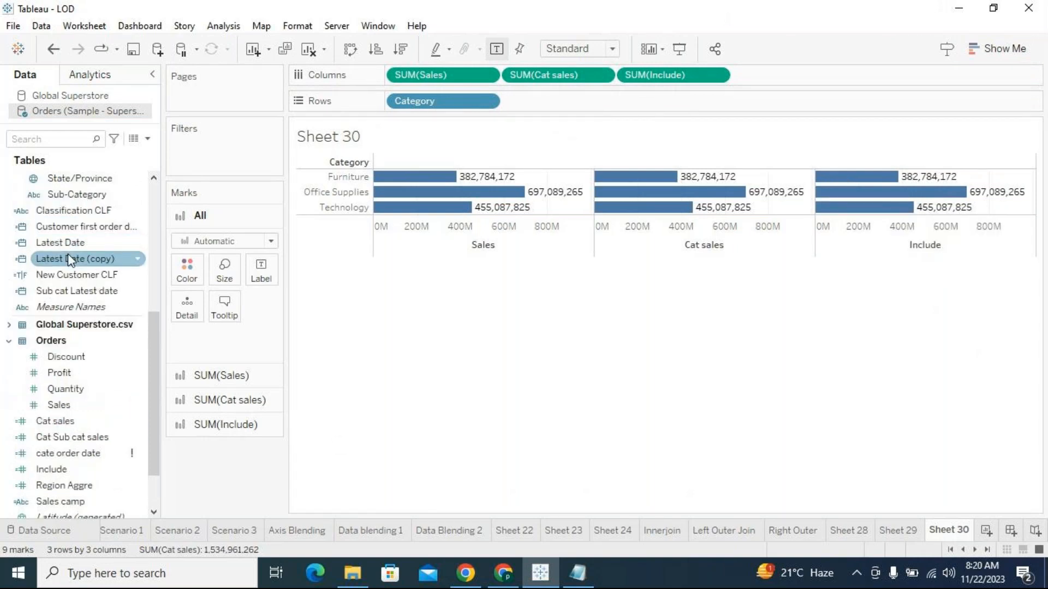
pyautogui.scroll(1, 79, 282)
pyautogui.scroll(2, 80, 285)
pyautogui.click(77, 339)
pyautogui.moveTo(228, 329); pyautogui.dragTo(709, 324)
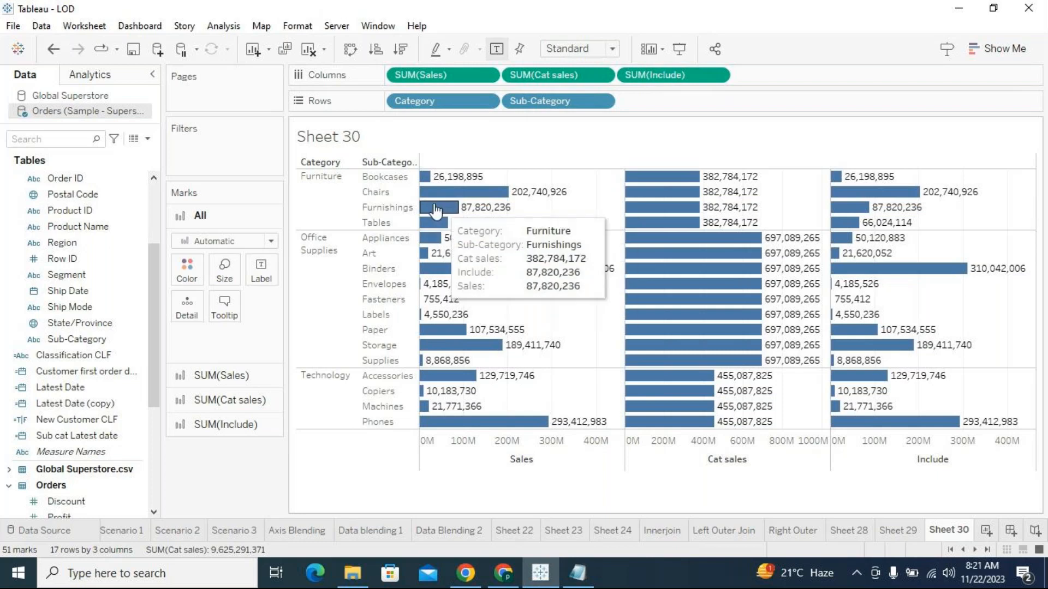
# Step: Highlight the Sales and Include axes for comparison and set the aggregation of both measures on Columns to Average
pyautogui.click(500, 473)
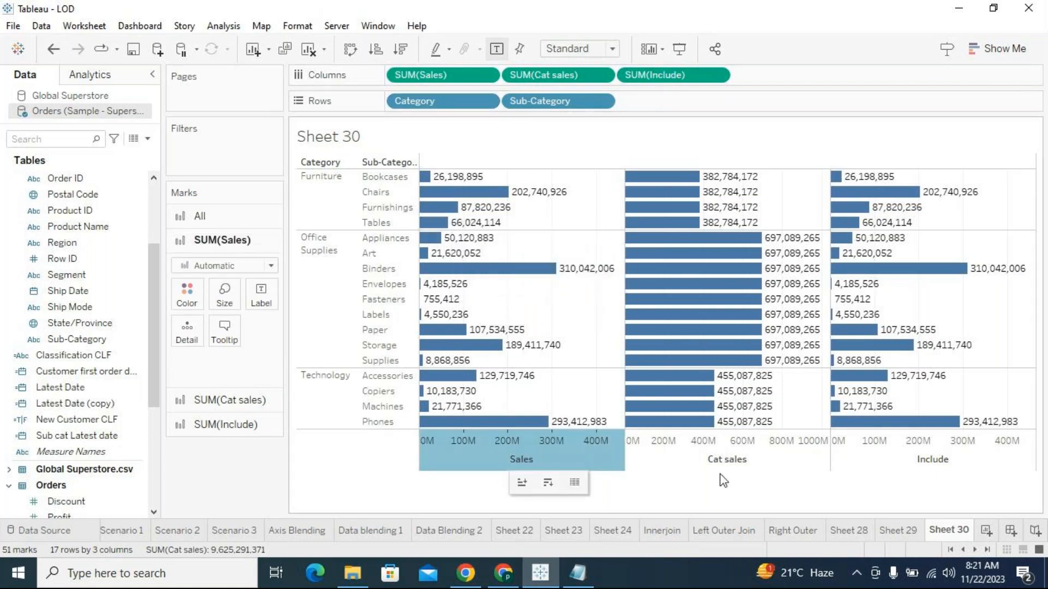
pyautogui.keyDown('ctrl'); pyautogui.click(908, 470); pyautogui.keyUp('ctrl')
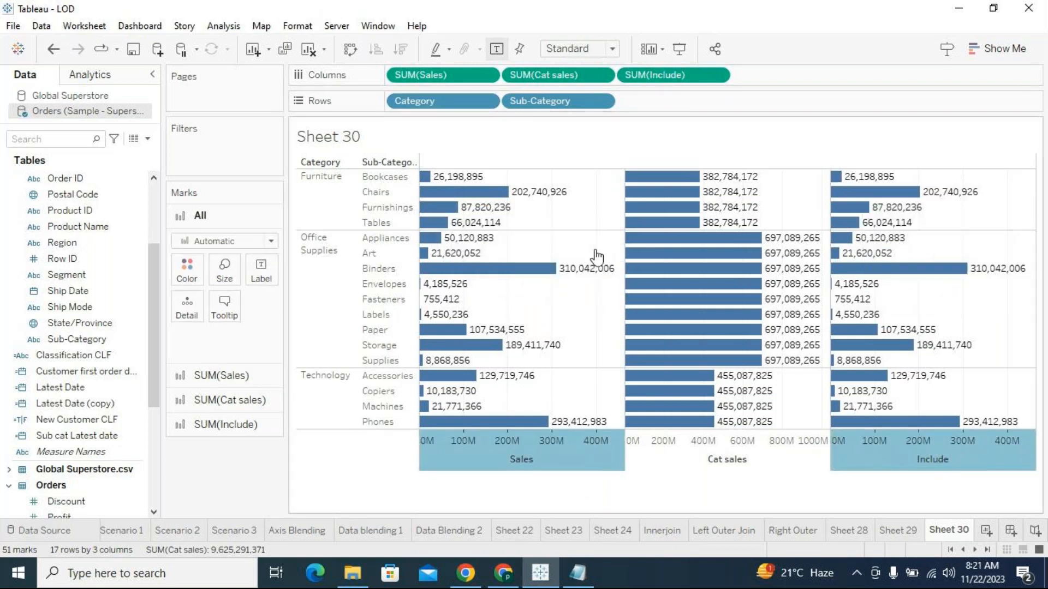
pyautogui.click(486, 75)
pyautogui.moveTo(476, 250)
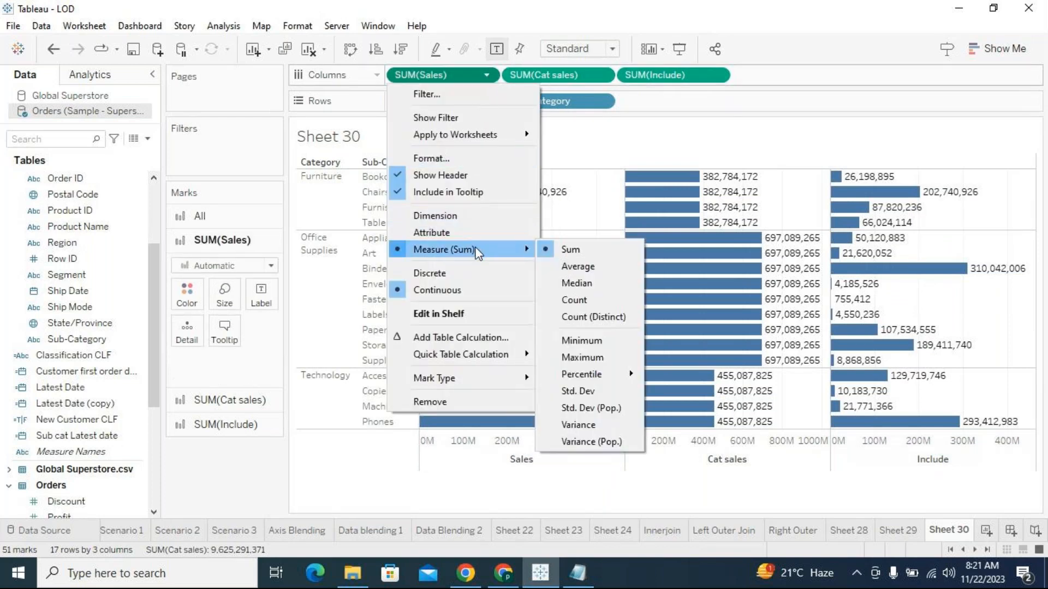
pyautogui.click(621, 177)
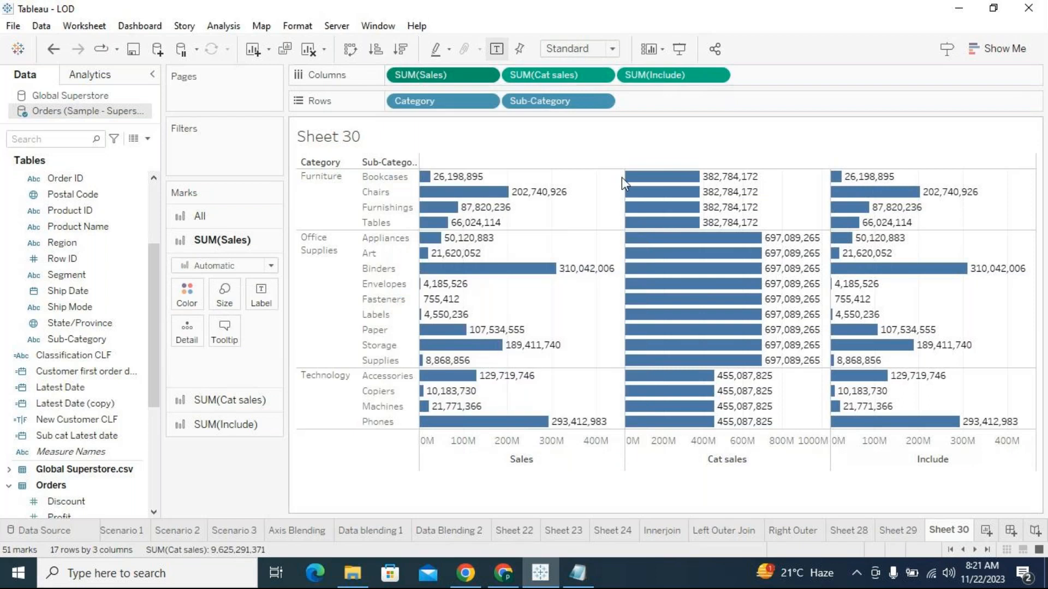
pyautogui.click(717, 76)
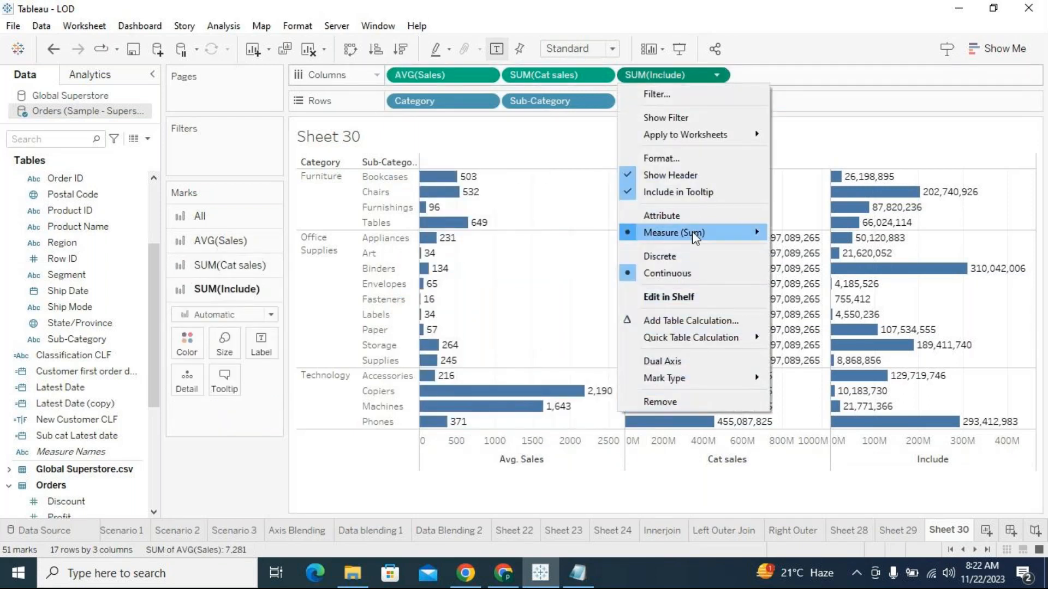
pyautogui.moveTo(695, 236)
pyautogui.click(808, 250)
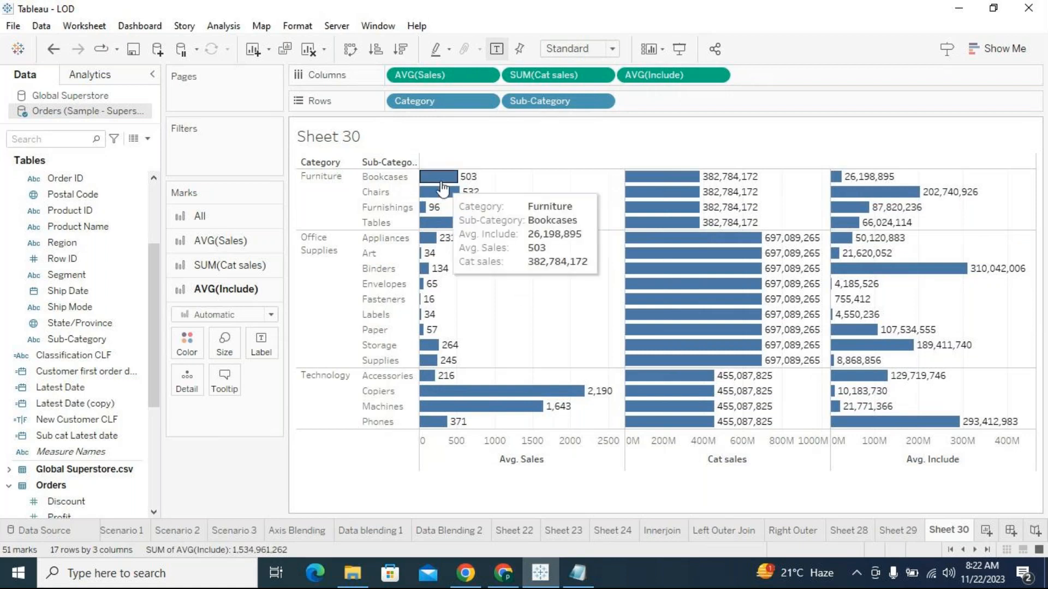
# Step: Add a Sales measure aggregated as Count at the front of Columns, and place another summed Sales measure before it
pyautogui.scroll(-3, 131, 450)
pyautogui.moveTo(85, 447)
pyautogui.mouseDown()
pyautogui.moveTo(74, 448)
pyautogui.moveTo(404, 105)
pyautogui.moveTo(403, 82)
pyautogui.mouseUp()
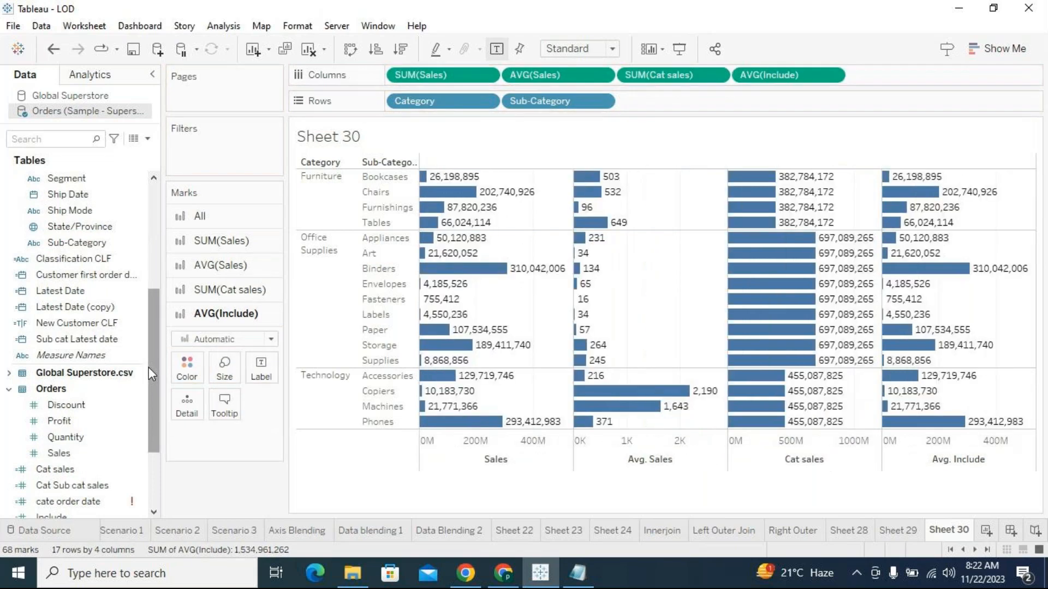
pyautogui.click(486, 75)
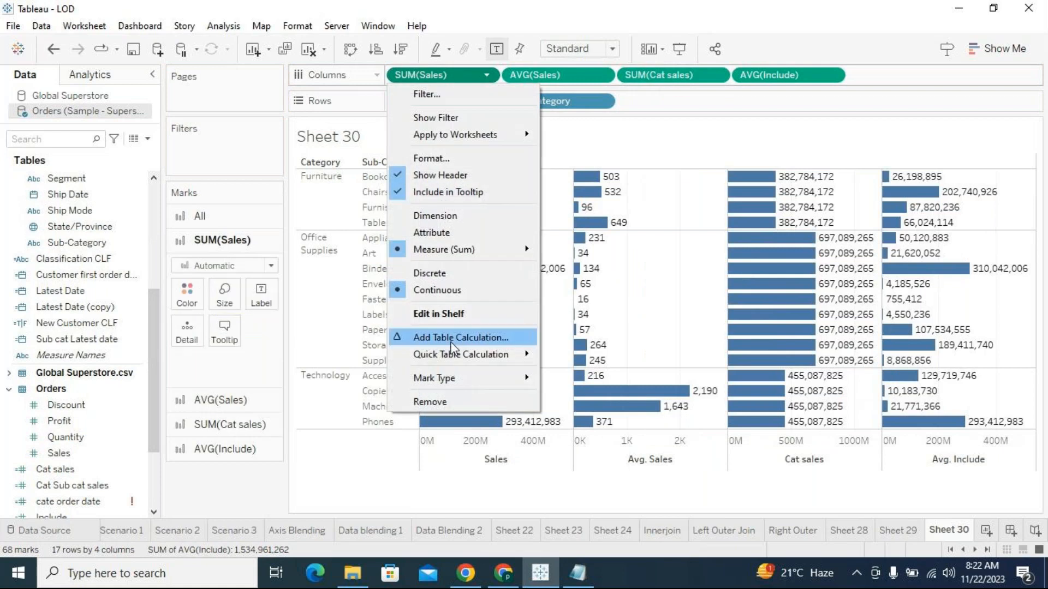
pyautogui.moveTo(515, 249)
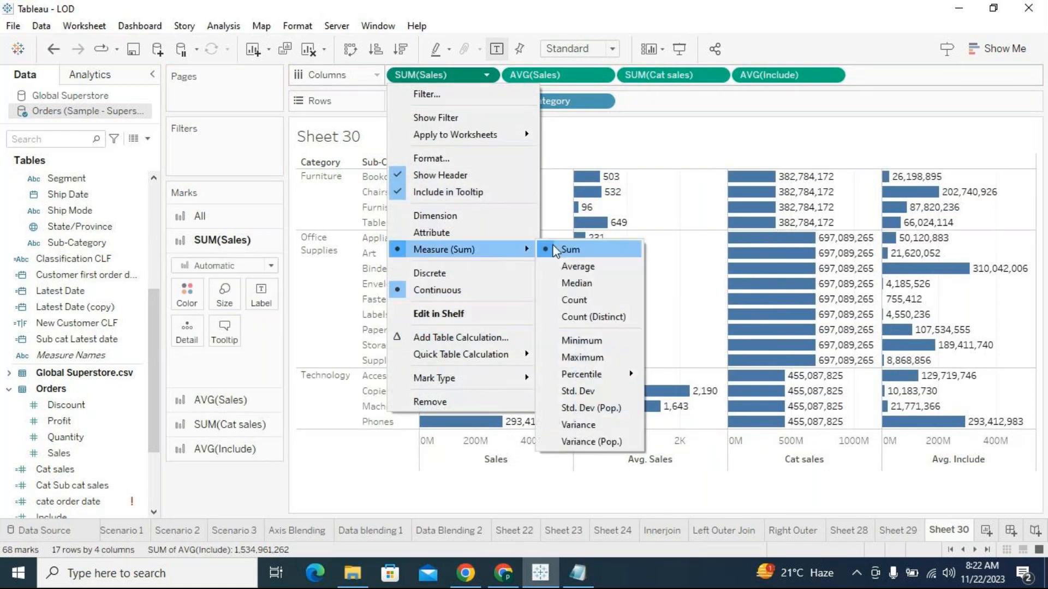
pyautogui.click(584, 302)
pyautogui.moveTo(77, 454); pyautogui.dragTo(404, 78)
pyautogui.hotkey('ctrl', 'z')
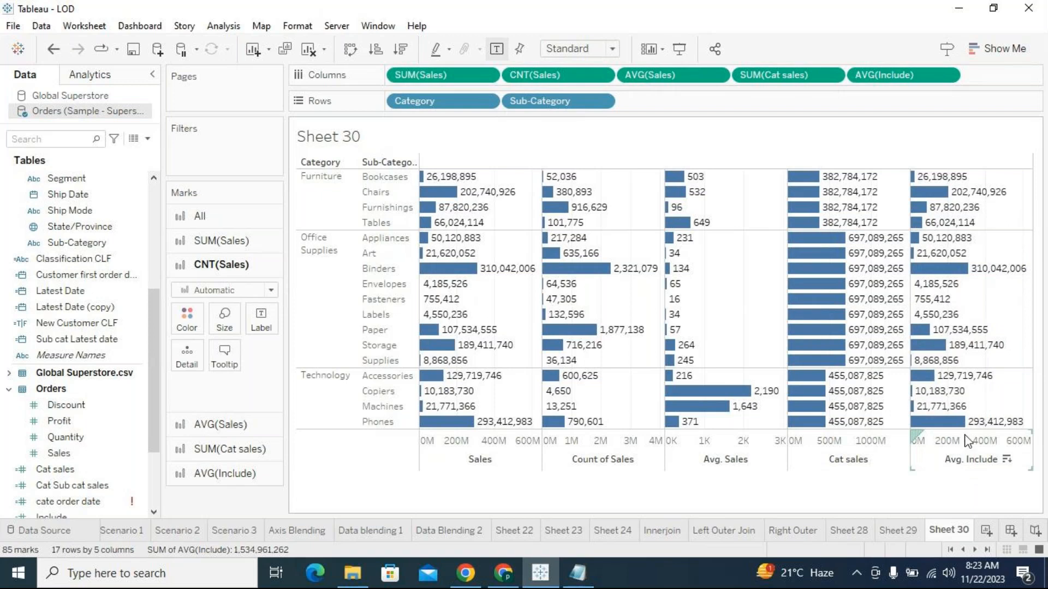
# Step: Compare the average Include values with the Sales and average Sales columns, highlighting these three axes
pyautogui.moveTo(935, 186)
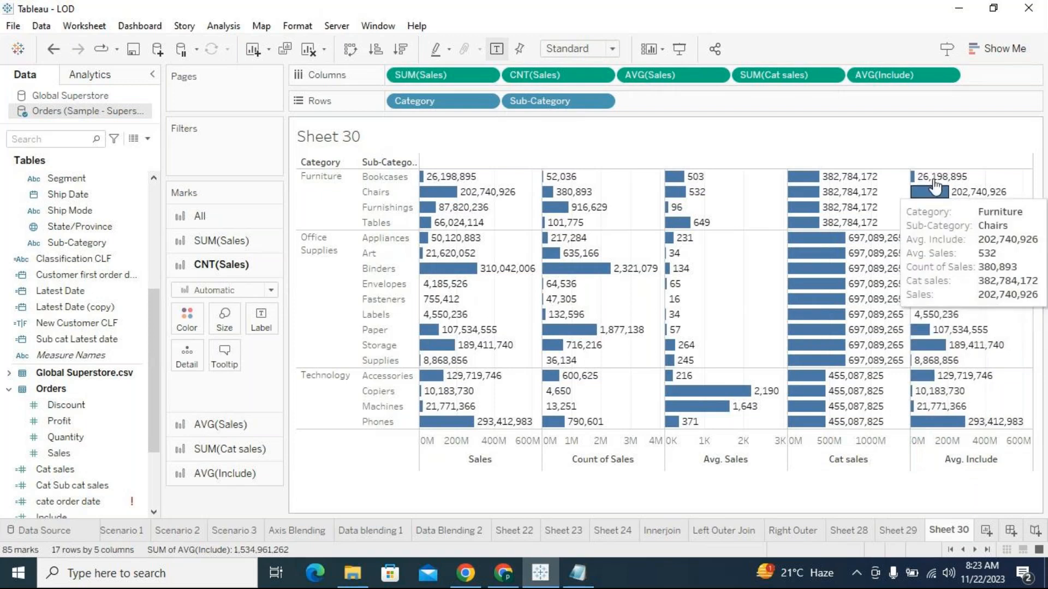
pyautogui.moveTo(941, 290)
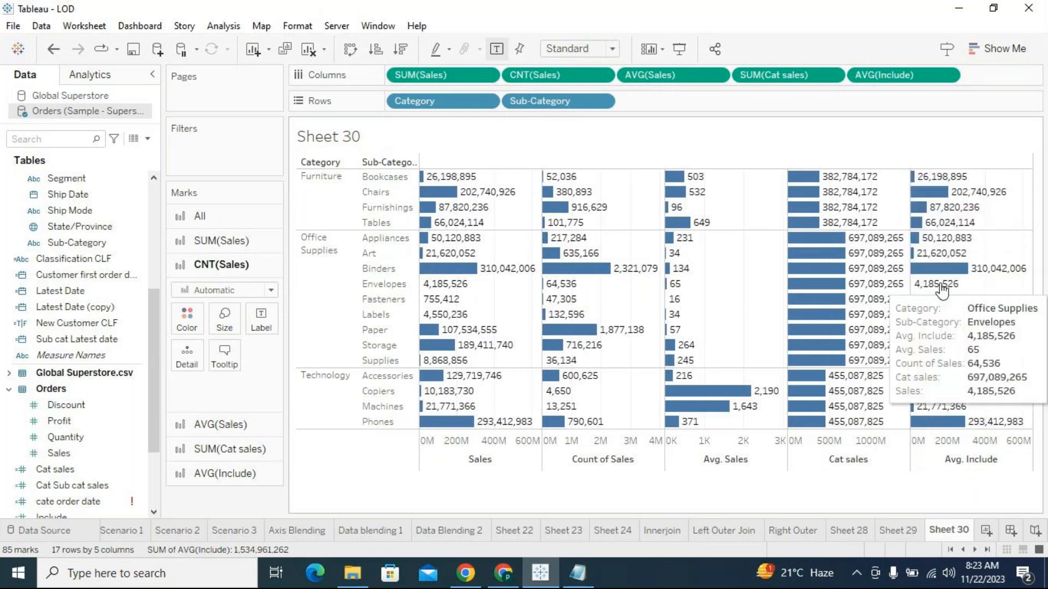
pyautogui.click(949, 439)
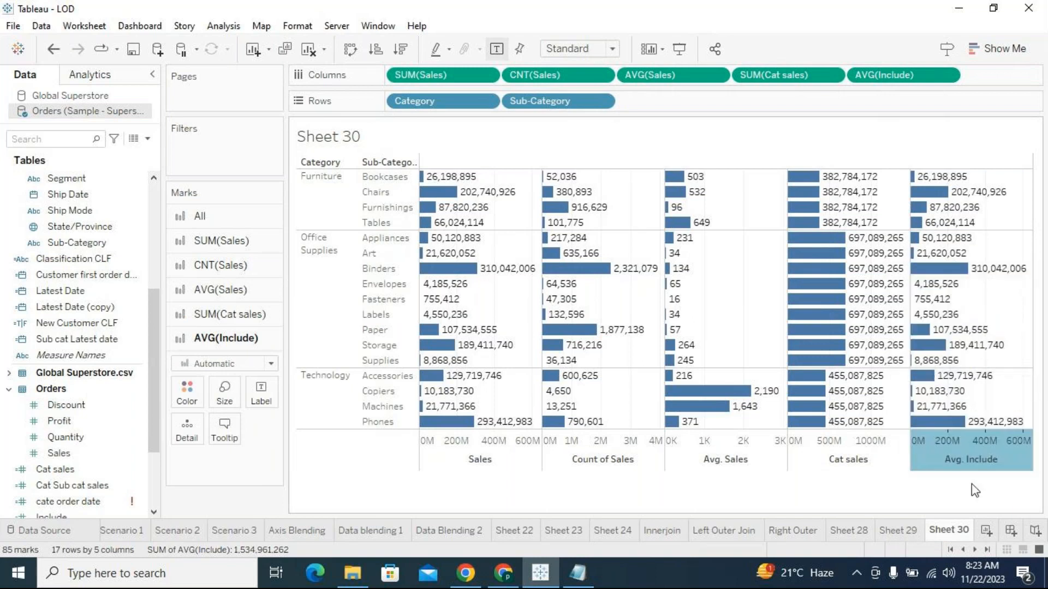
pyautogui.keyDown('ctrl'); pyautogui.click(452, 447); pyautogui.keyUp('ctrl')
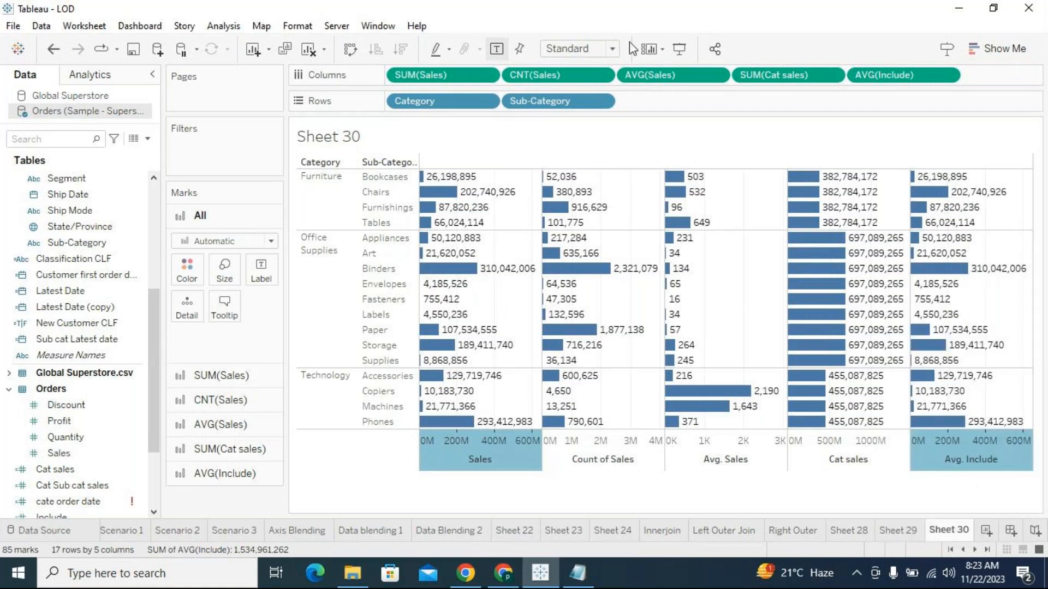
pyautogui.keyDown('ctrl'); pyautogui.click(674, 453); pyautogui.keyUp('ctrl')
pyautogui.moveTo(682, 185)
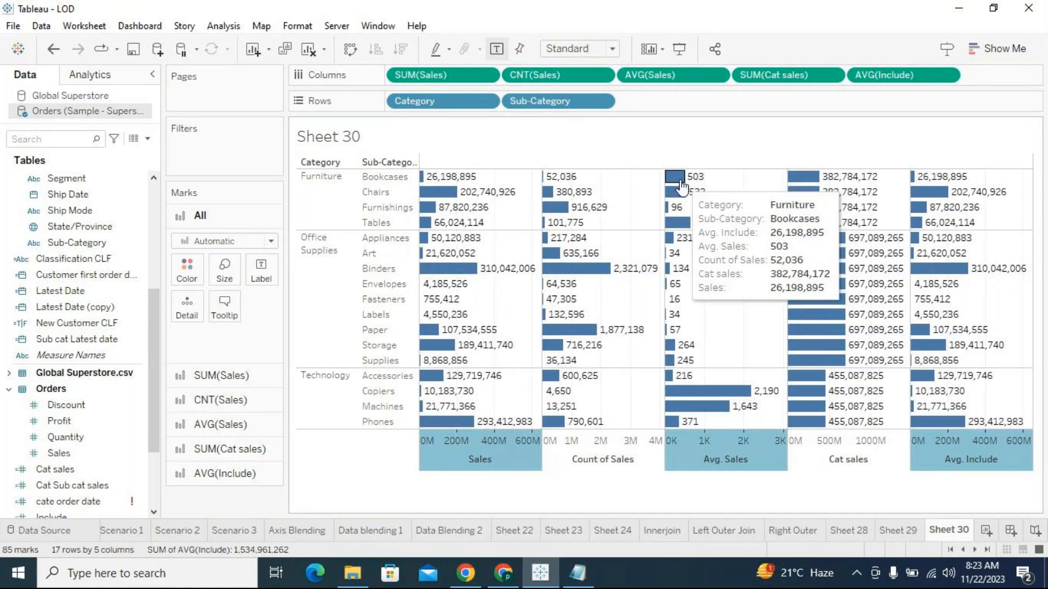
pyautogui.moveTo(963, 355)
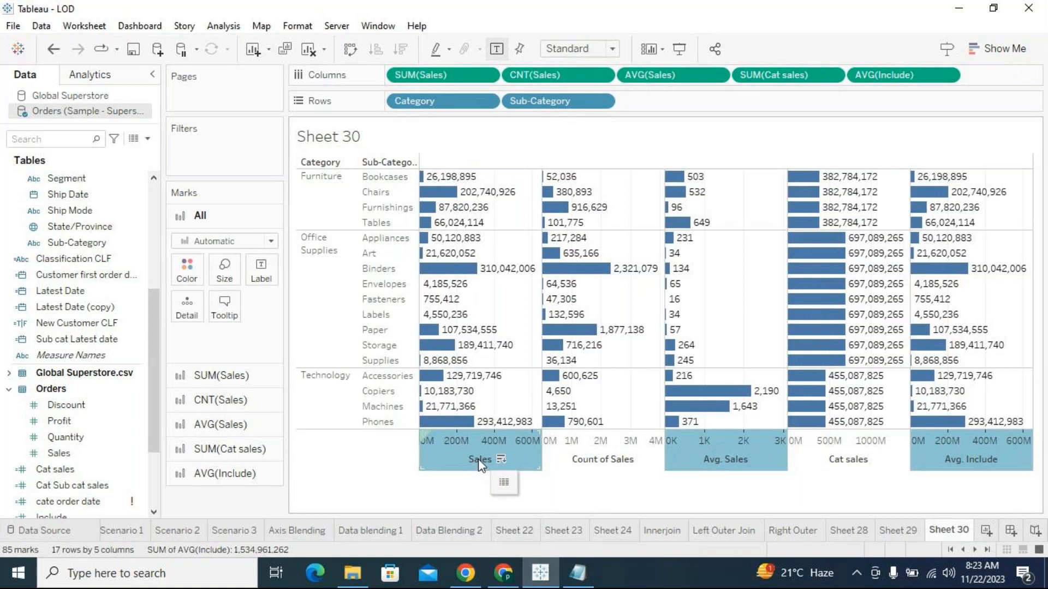
# Step: Switch to the LOD notes in Notepad and highlight "we can aggregate the measure at required level dimenstion" in the Include LOD definition
pyautogui.click(578, 573)
pyautogui.moveTo(101, 274); pyautogui.dragTo(452, 280)
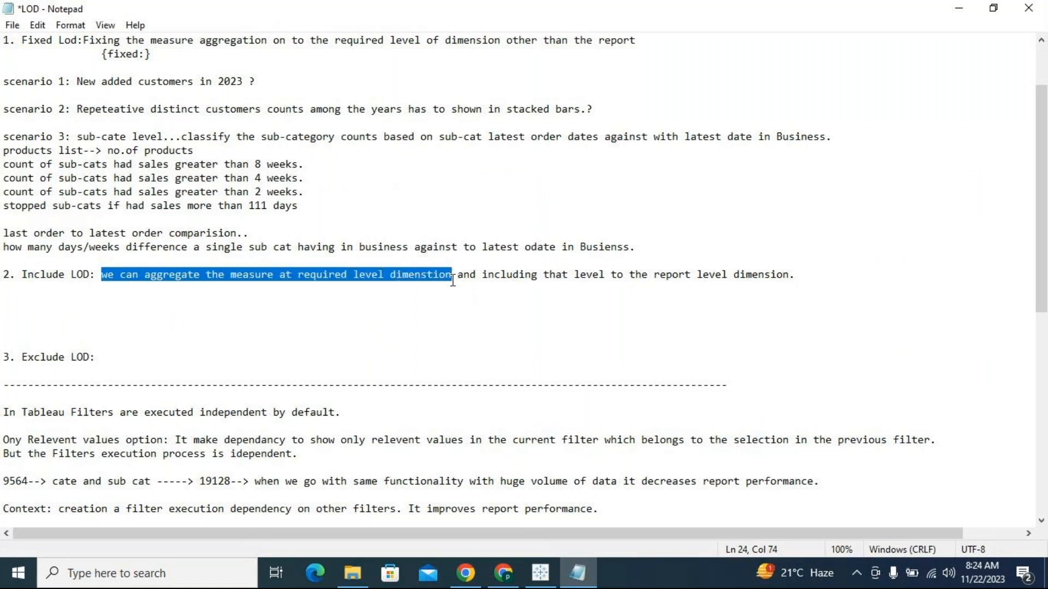
# Step: Insert the word "aggregating" before "to the report level dimension" in the Include LOD definition
pyautogui.moveTo(452, 280); pyautogui.dragTo(478, 274)
pyautogui.click(569, 274)
pyautogui.click(613, 276)
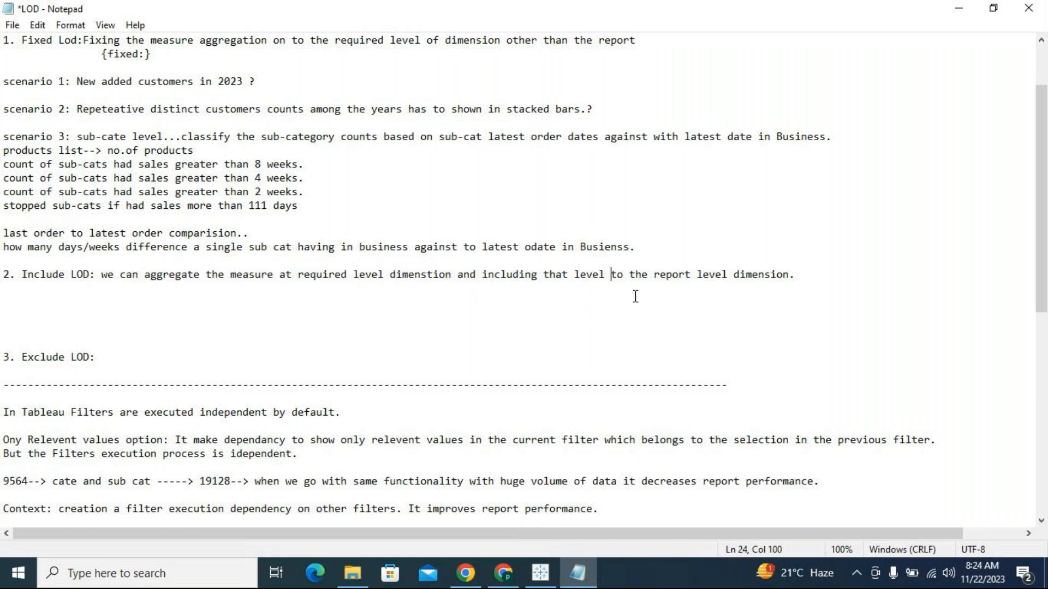
pyautogui.write('aggregating')
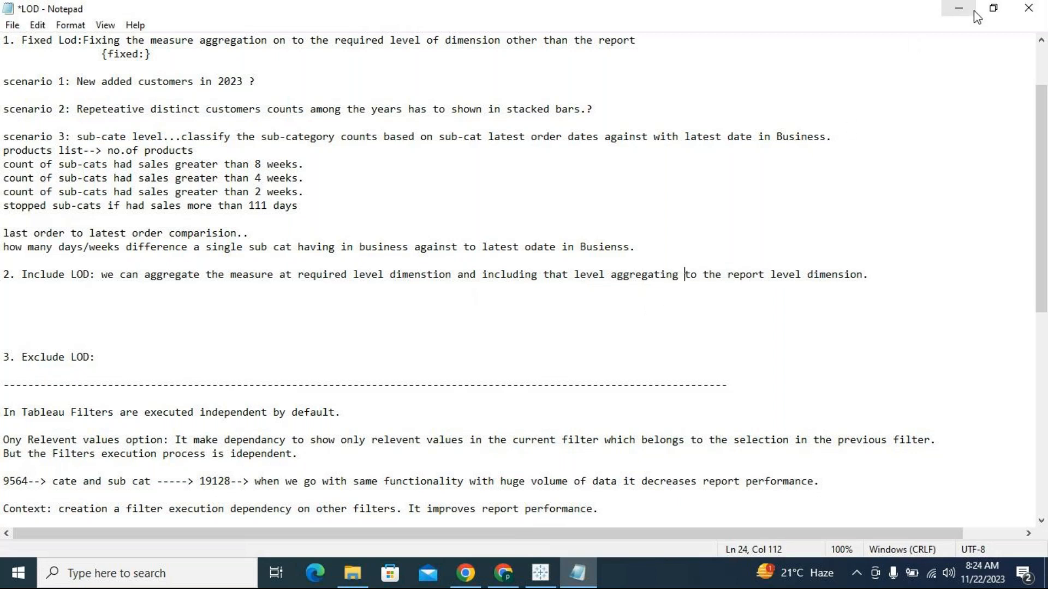
# Step: Switch back to the Tableau worksheet and highlight the Bookcases row to compare its Sales and average Include values
pyautogui.click(959, 9)
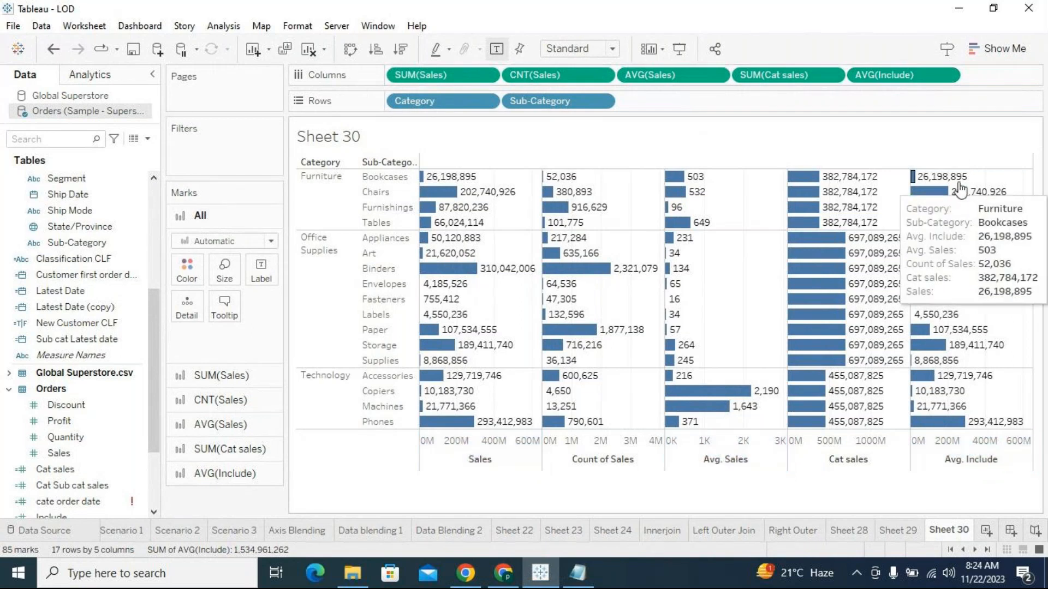
pyautogui.moveTo(921, 214)
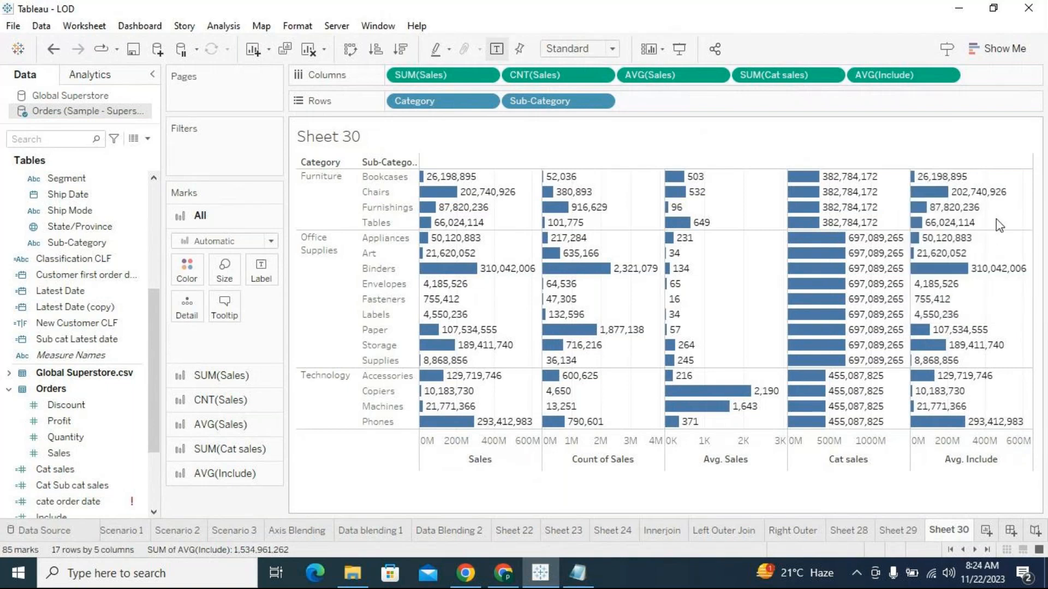
pyautogui.click(395, 180)
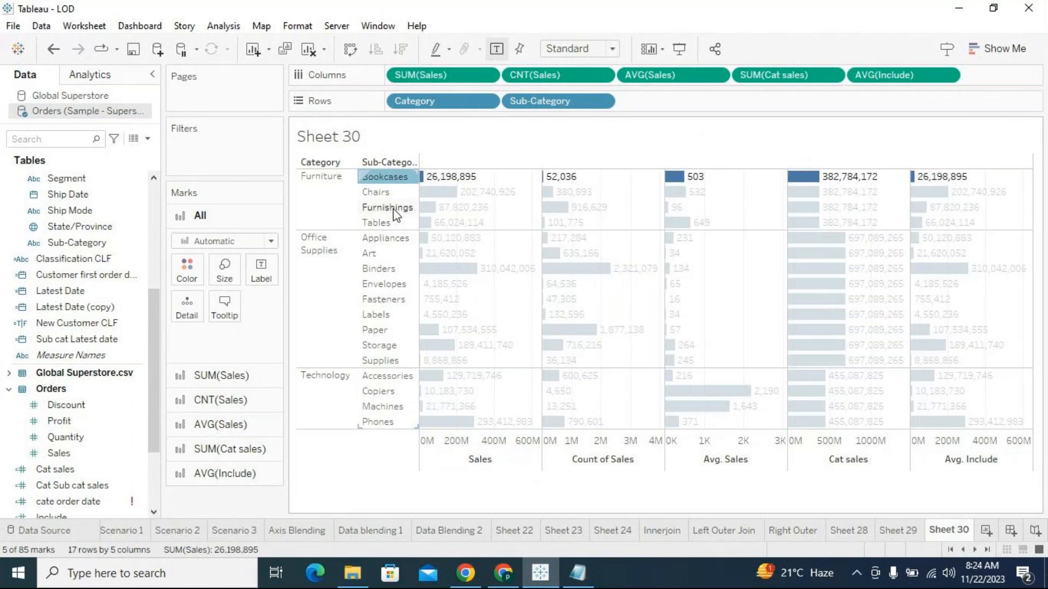
pyautogui.moveTo(396, 184)
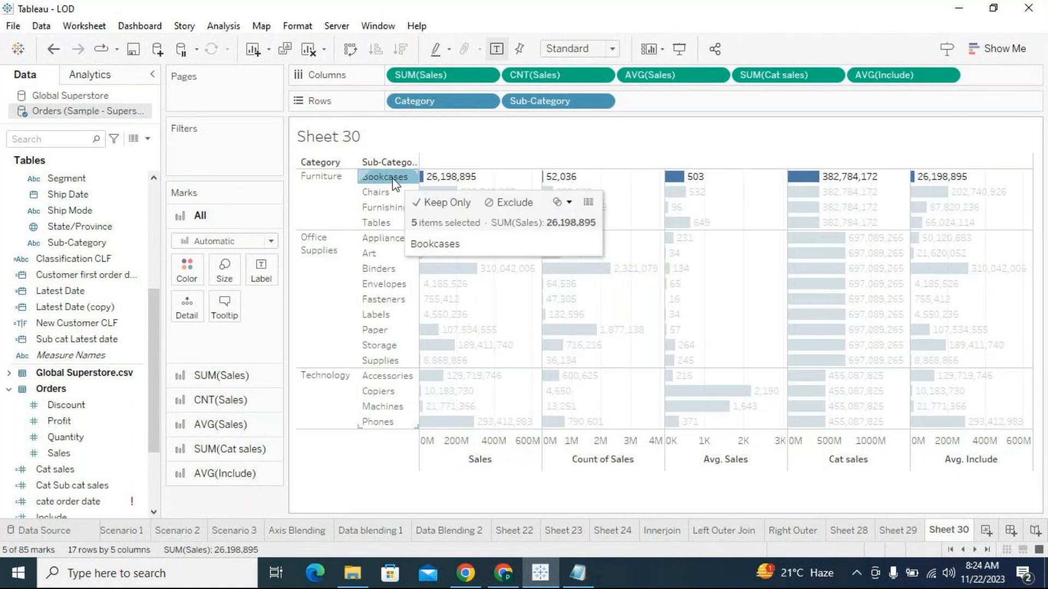
pyautogui.moveTo(430, 185)
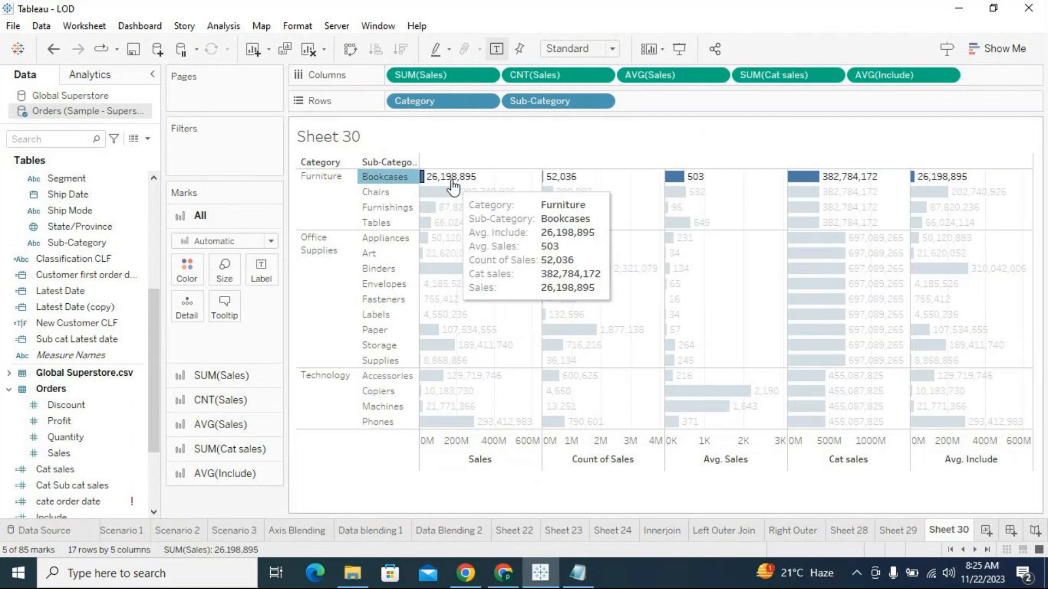
pyautogui.moveTo(968, 185)
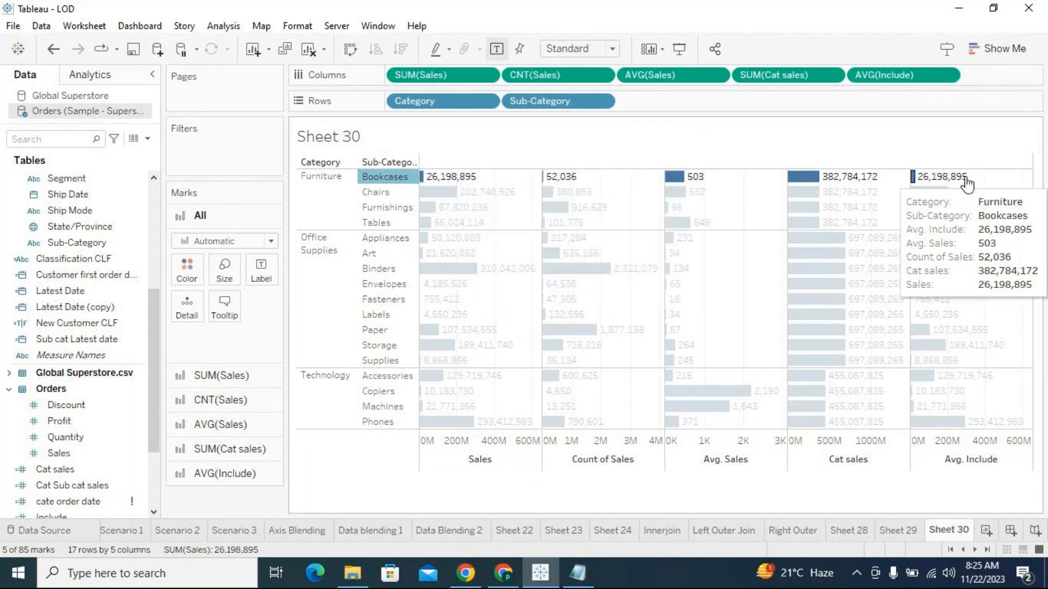
# Step: Highlight the Chairs row and its Sales bar to compare Sales with the average Include value
pyautogui.click(372, 193)
pyautogui.moveTo(456, 201)
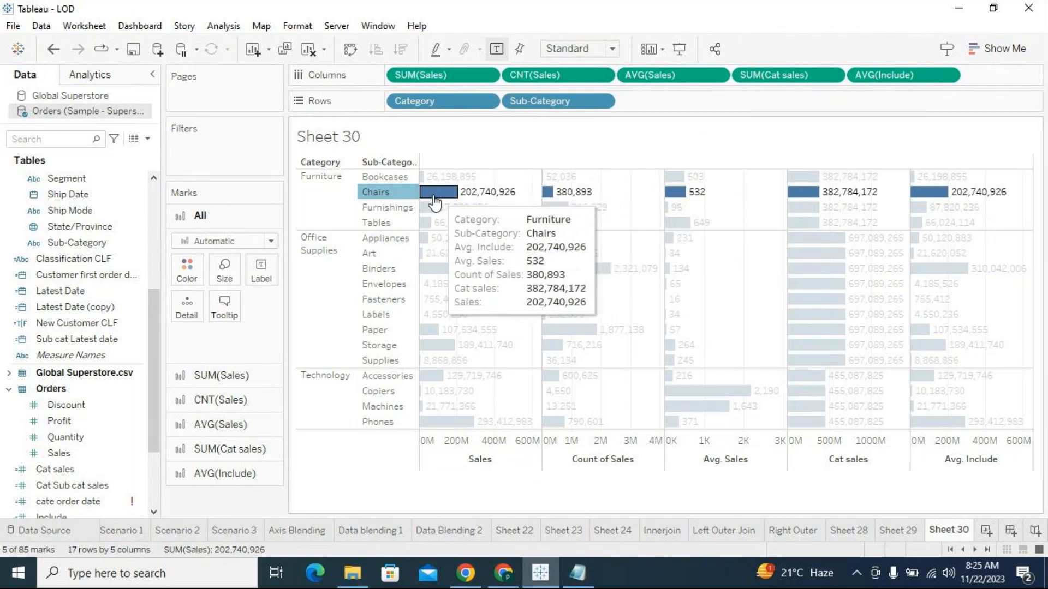
pyautogui.click(382, 194)
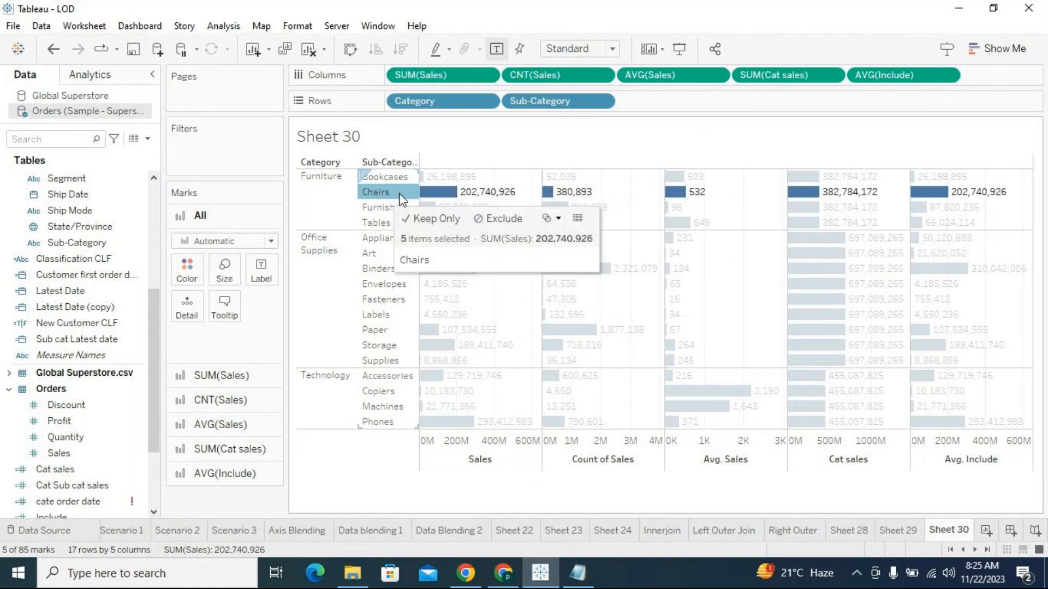
pyautogui.click(439, 197)
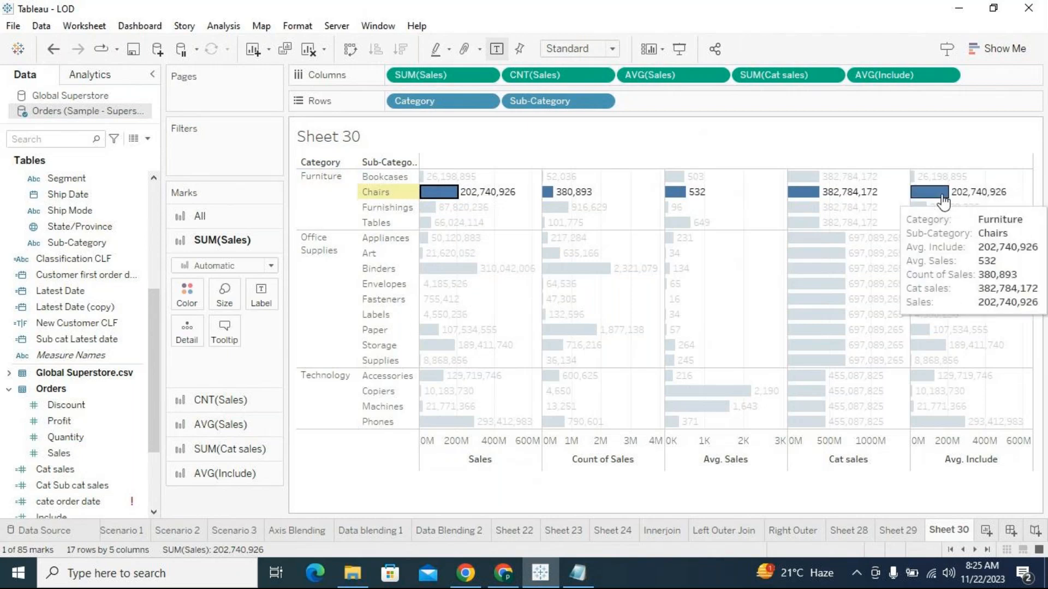
# Step: Highlight the Binders row under Office Supplies and examine its Sales value against the other measures
pyautogui.click(377, 270)
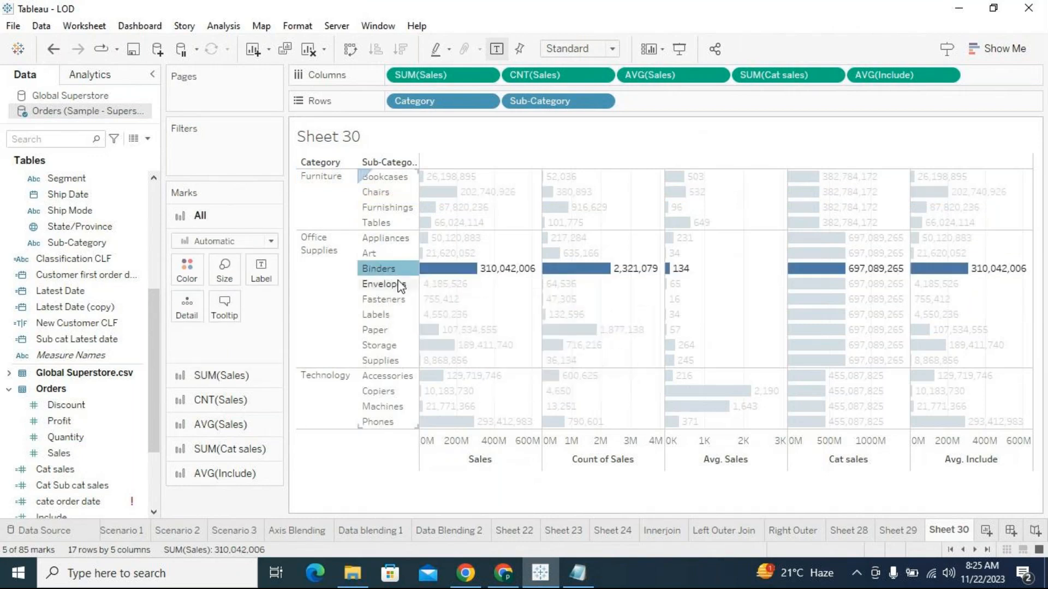
pyautogui.moveTo(452, 273)
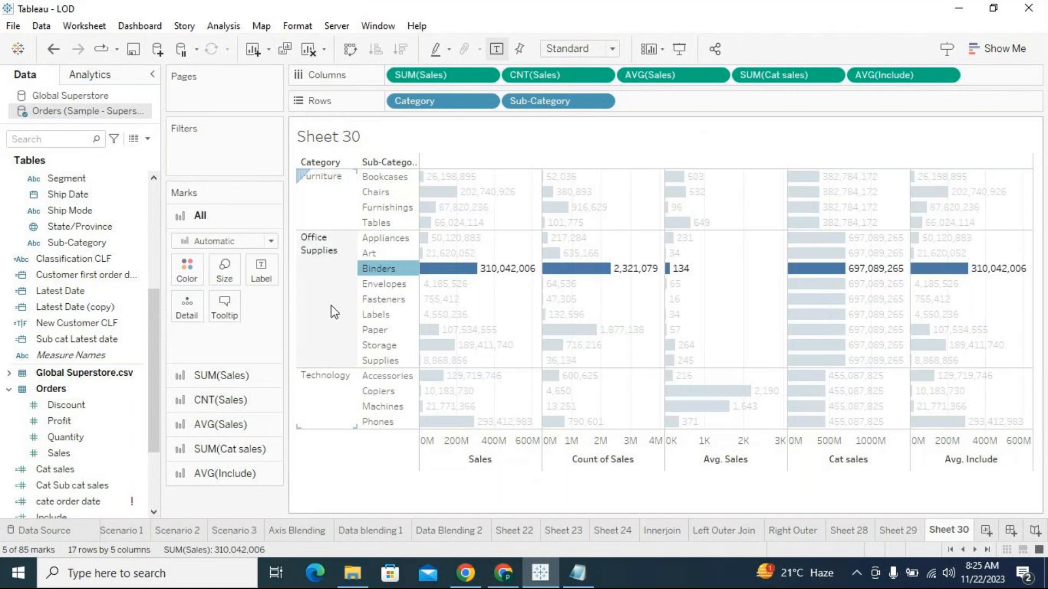
pyautogui.click(402, 271)
pyautogui.click(398, 267)
pyautogui.moveTo(500, 283)
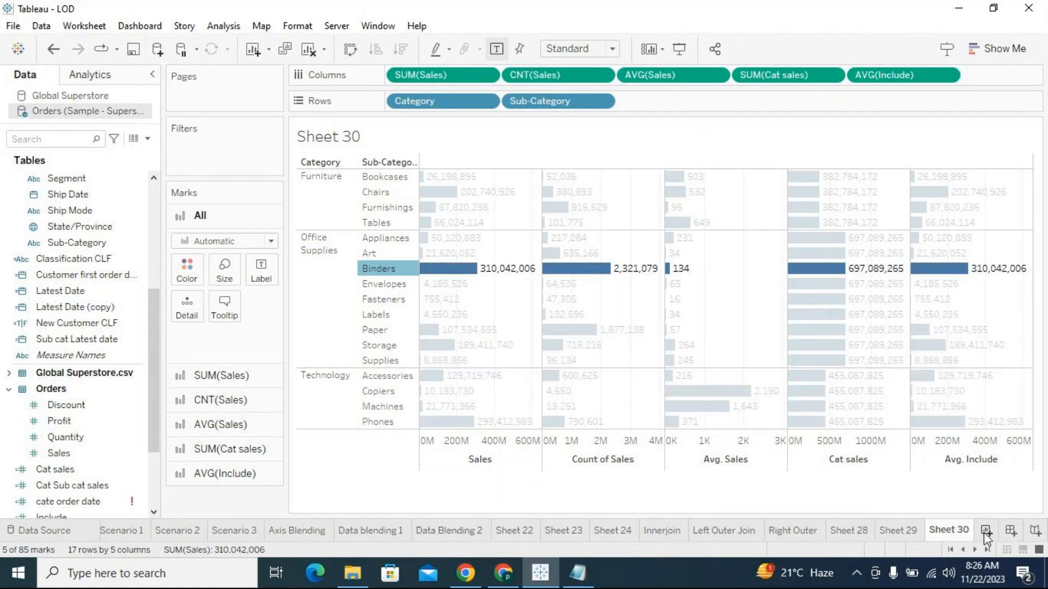
# Step: Duplicate Sheet 30 and, in the new sheet, duplicate the Include calculated field
pyautogui.rightClick(949, 530)
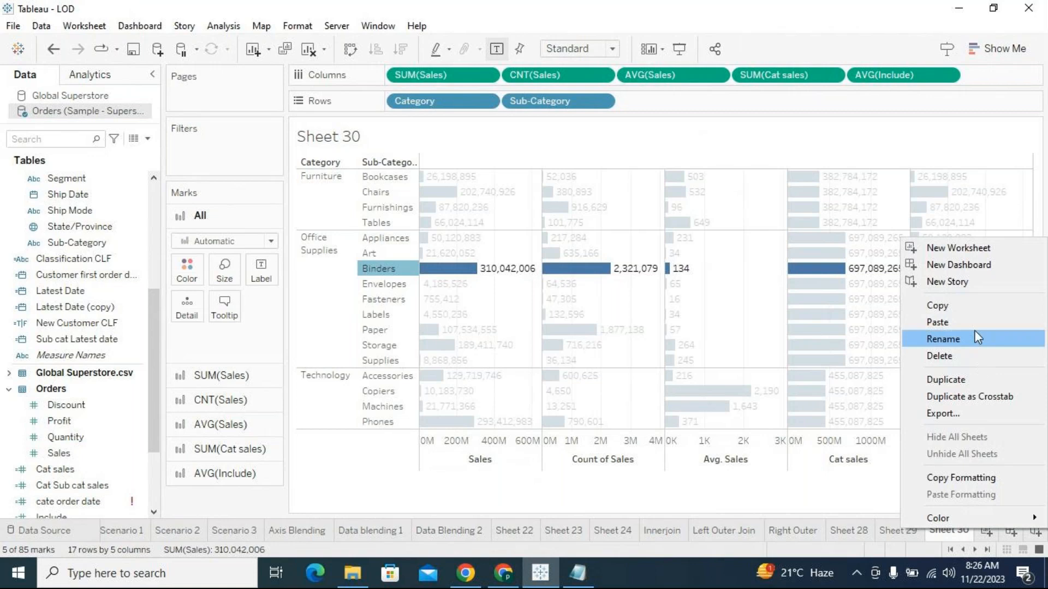
pyautogui.click(973, 378)
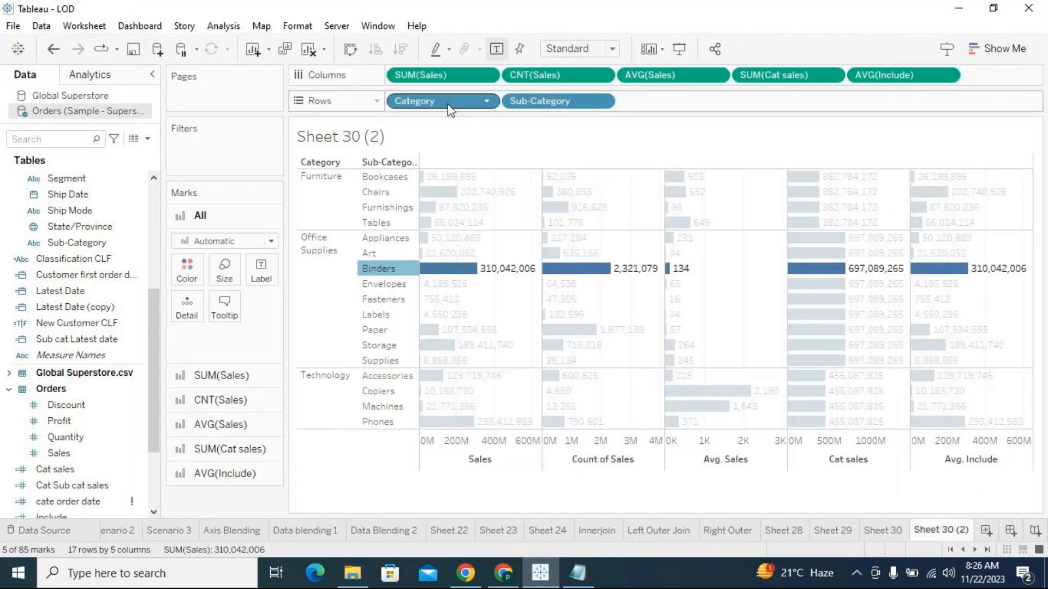
pyautogui.scroll(-3, 119, 463)
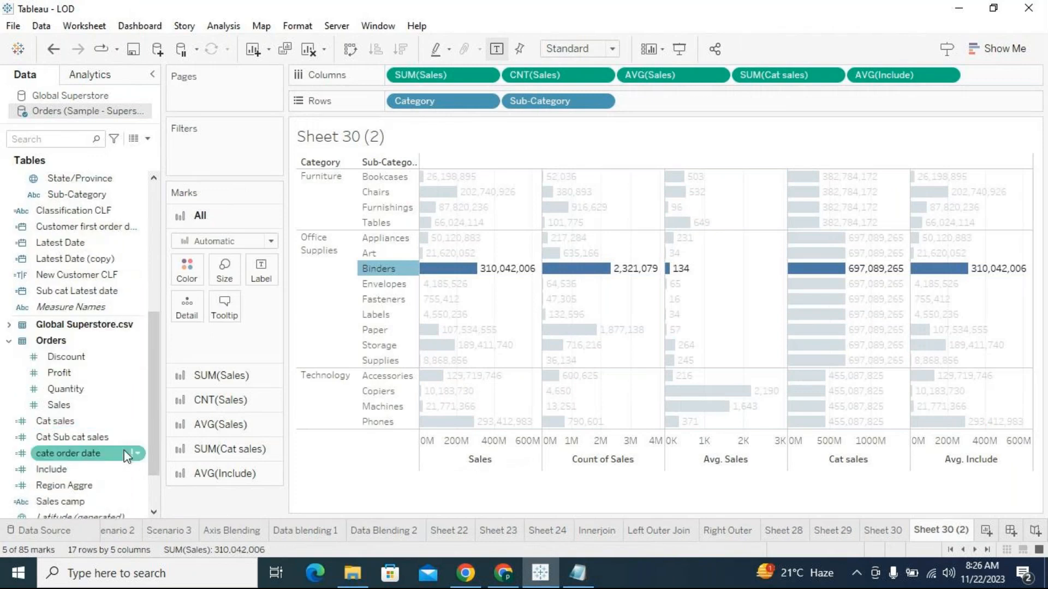
pyautogui.scroll(-3, 126, 456)
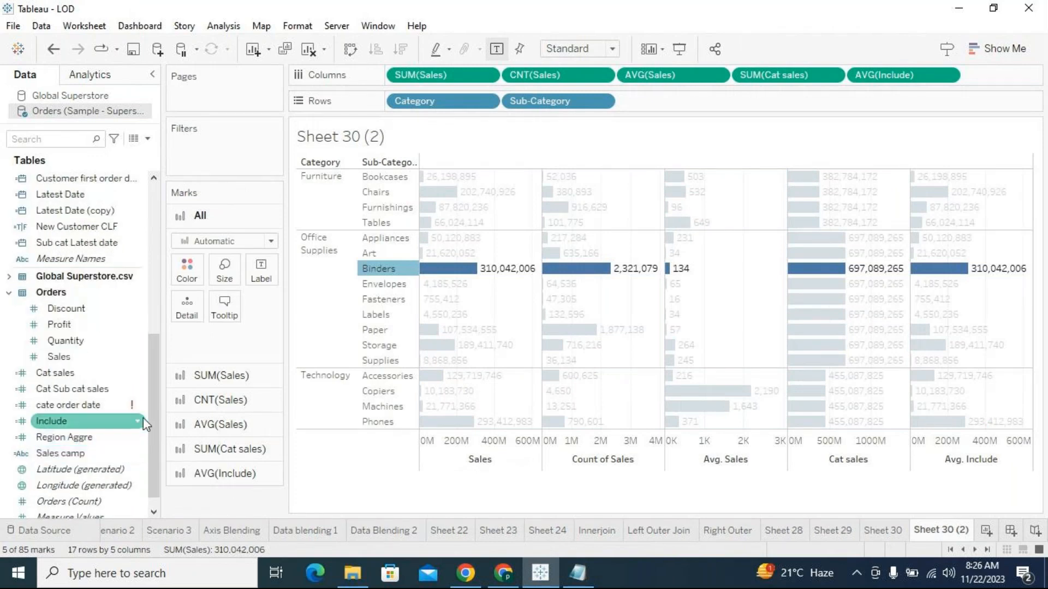
pyautogui.rightClick(143, 424)
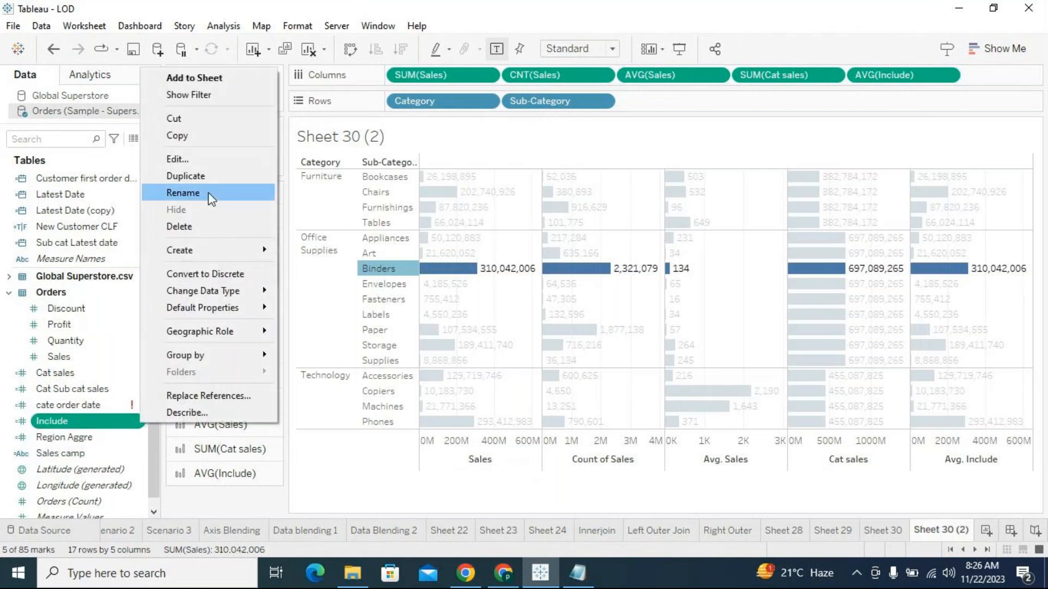
pyautogui.click(210, 178)
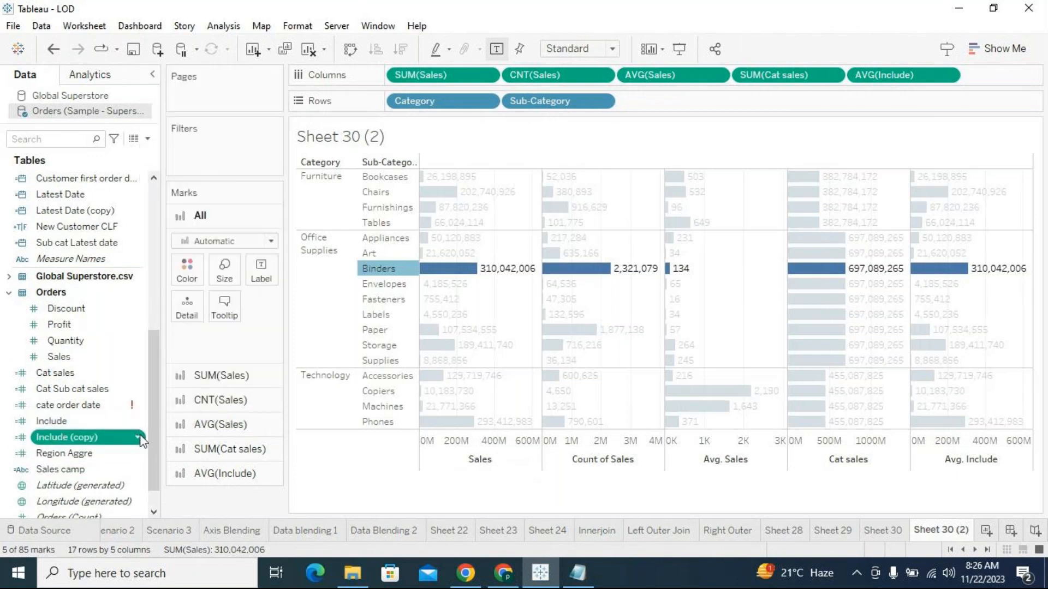
# Step: Open the copied Include calculation for editing and rename it "Include -Region"
pyautogui.click(138, 438)
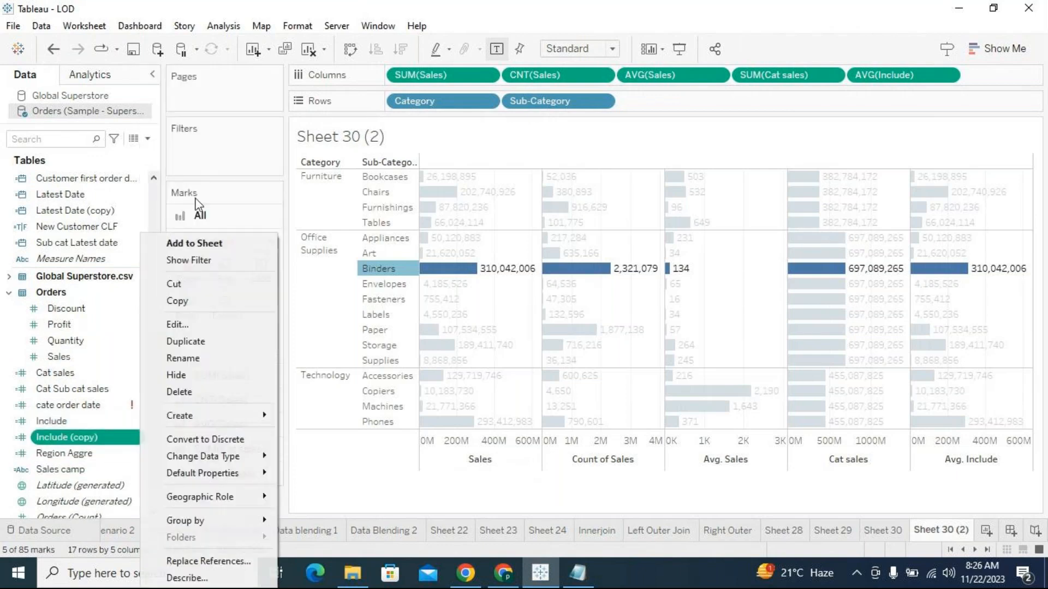
pyautogui.click(191, 323)
pyautogui.moveTo(320, 276); pyautogui.dragTo(275, 275)
pyautogui.press('BackSpace')
pyautogui.write('Region')
pyautogui.click(275, 275)
pyautogui.write('-')
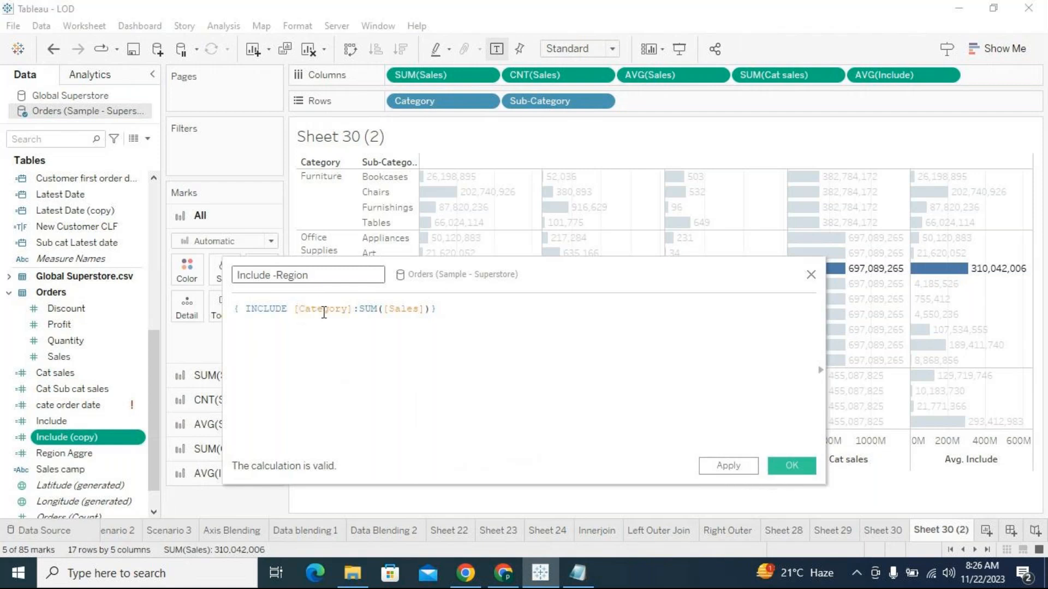
# Step: Replace Category with the Region field in the INCLUDE formula that sums Sales, and save the calculation
pyautogui.moveTo(354, 309); pyautogui.dragTo(297, 309)
pyautogui.write('Regio')
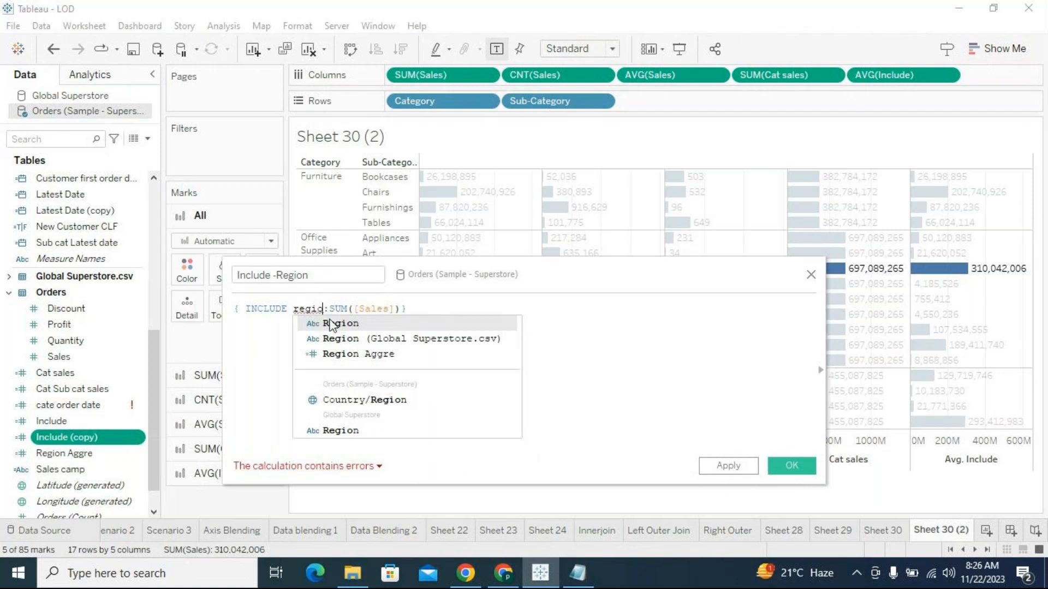
pyautogui.click(330, 325)
pyautogui.click(791, 466)
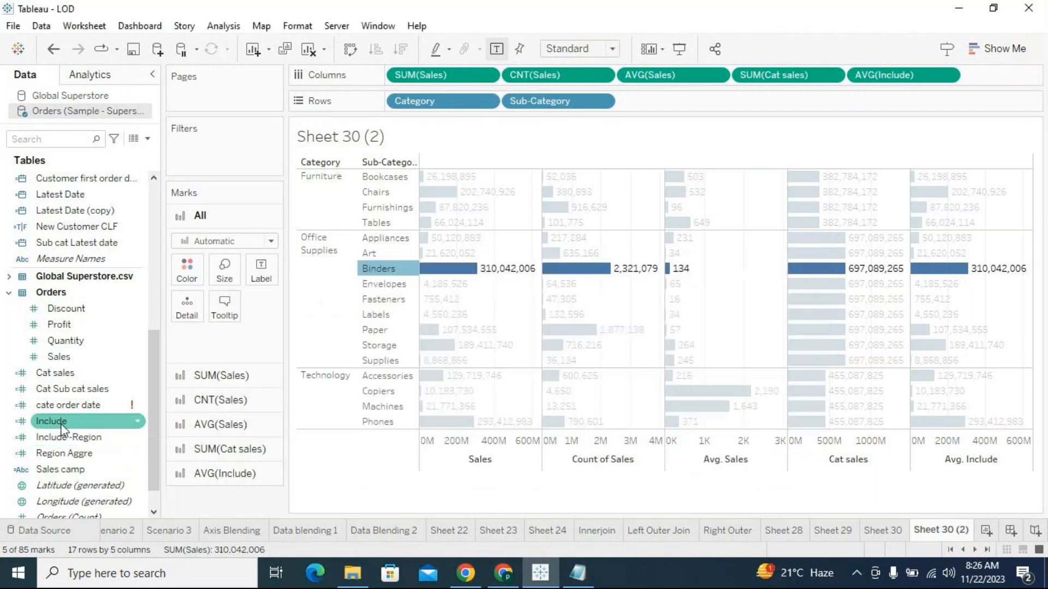
# Step: Add Include -Region at the end of Columns, collapse the data pane and clear the Binders highlight
pyautogui.moveTo(79, 437)
pyautogui.mouseDown()
pyautogui.moveTo(936, 218)
pyautogui.moveTo(971, 78)
pyautogui.mouseUp()
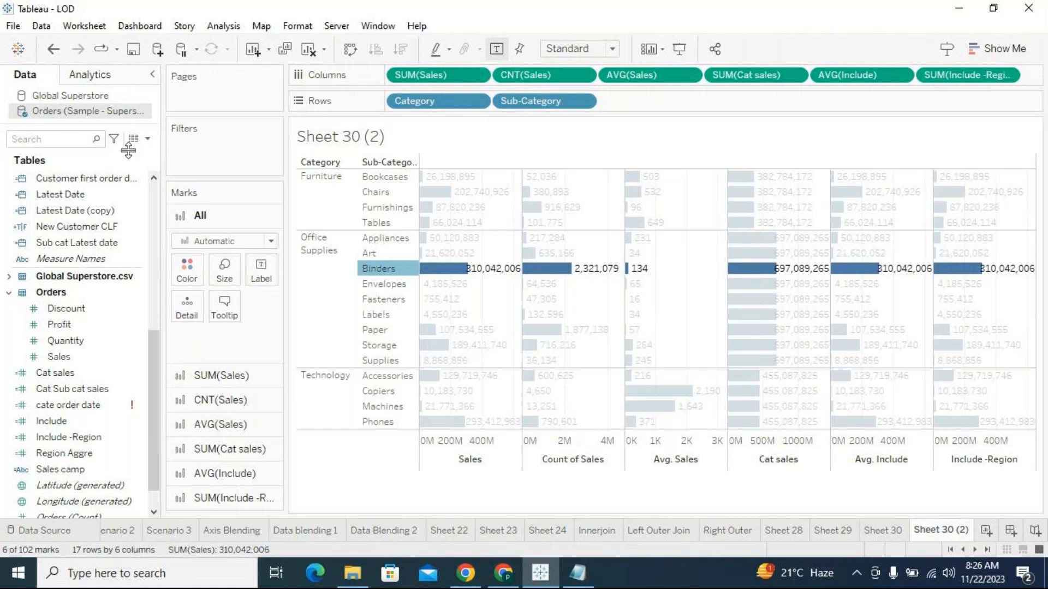
pyautogui.click(153, 82)
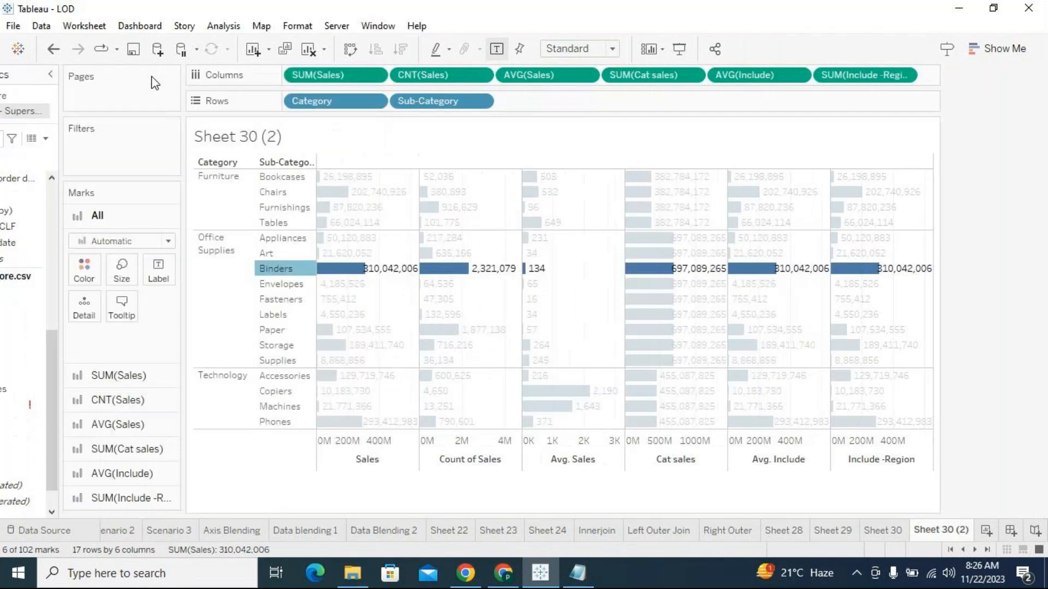
pyautogui.click(1004, 323)
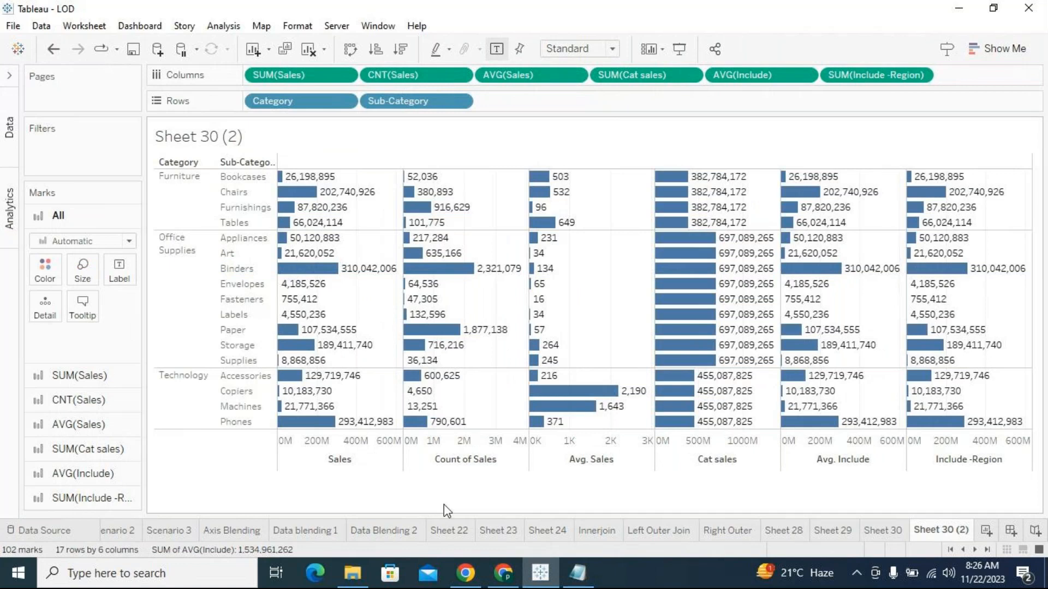
# Step: Compare the Sales, average Include and Include -Region columns by highlighting their axes
pyautogui.click(343, 460)
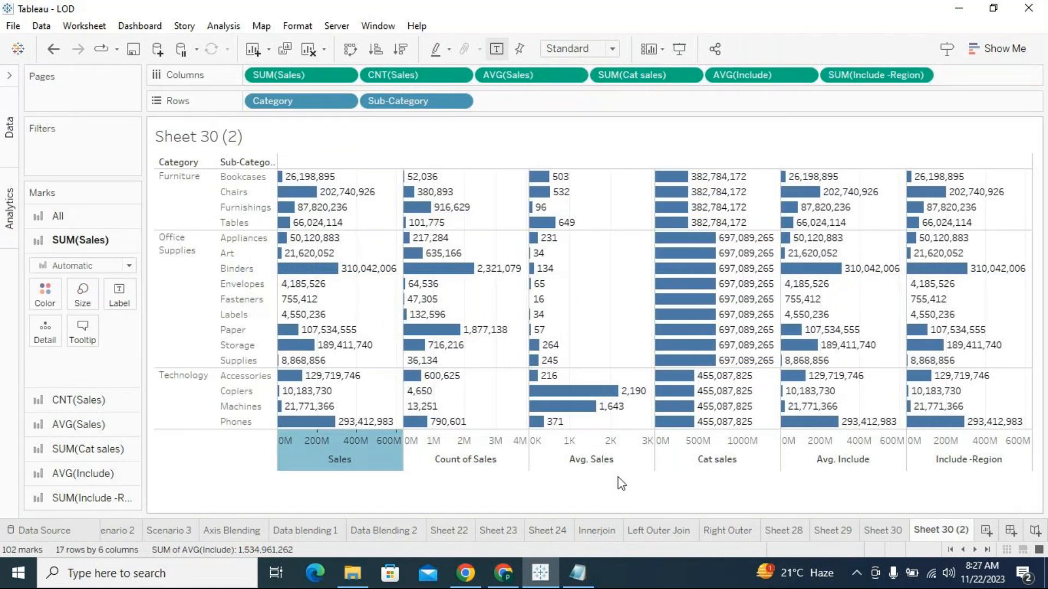
pyautogui.keyDown('ctrl'); pyautogui.click(820, 459); pyautogui.keyUp('ctrl')
pyautogui.keyDown('ctrl'); pyautogui.click(942, 461); pyautogui.keyUp('ctrl')
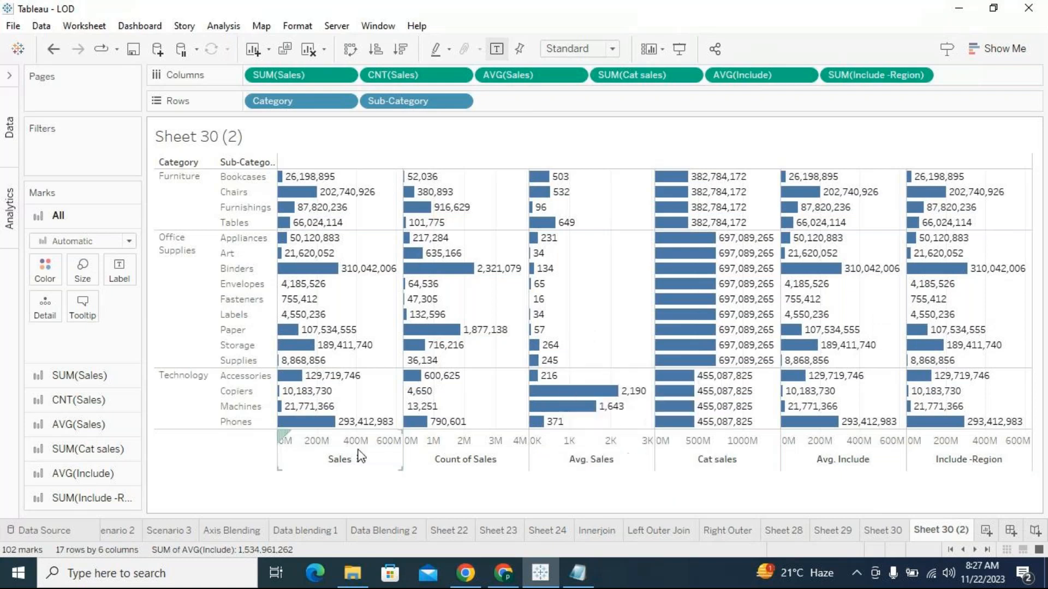
pyautogui.click(323, 463)
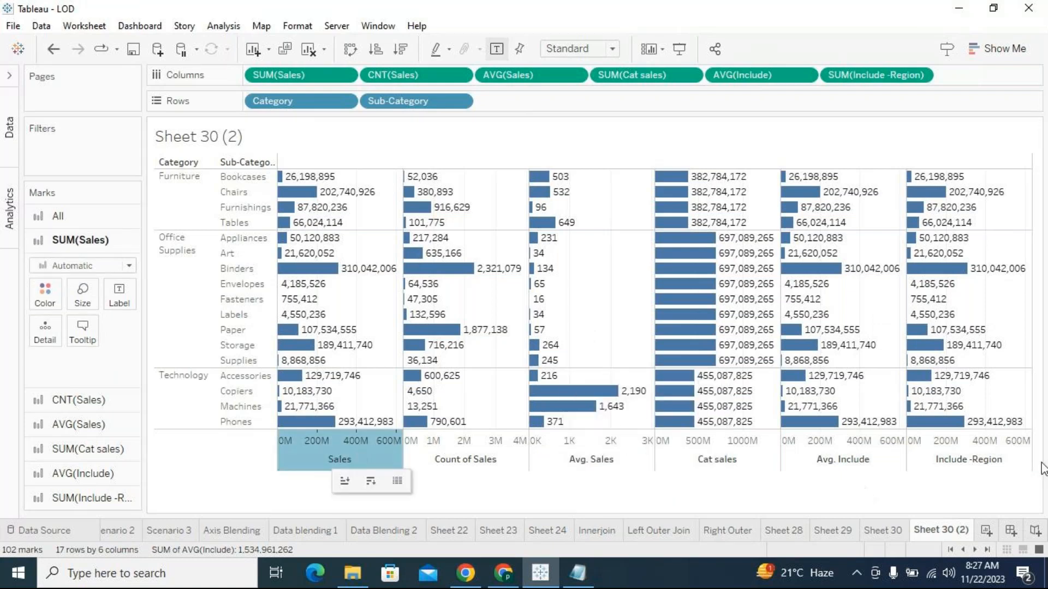
pyautogui.click(815, 461)
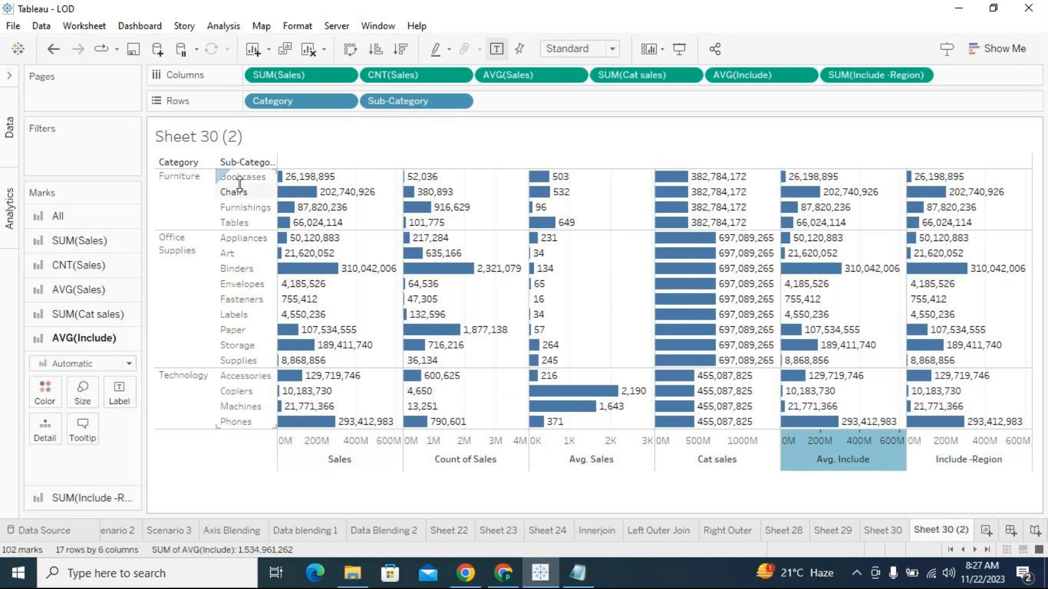
pyautogui.click(948, 460)
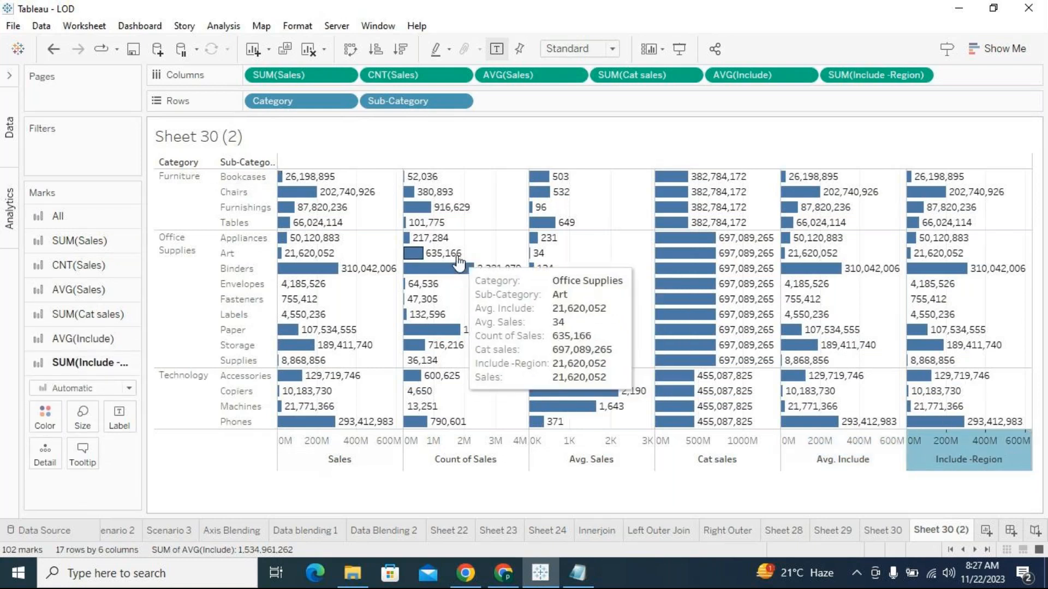
# Step: Set the aggregation of Include -Region on Columns to Average and highlight its axis
pyautogui.click(922, 77)
pyautogui.moveTo(909, 236)
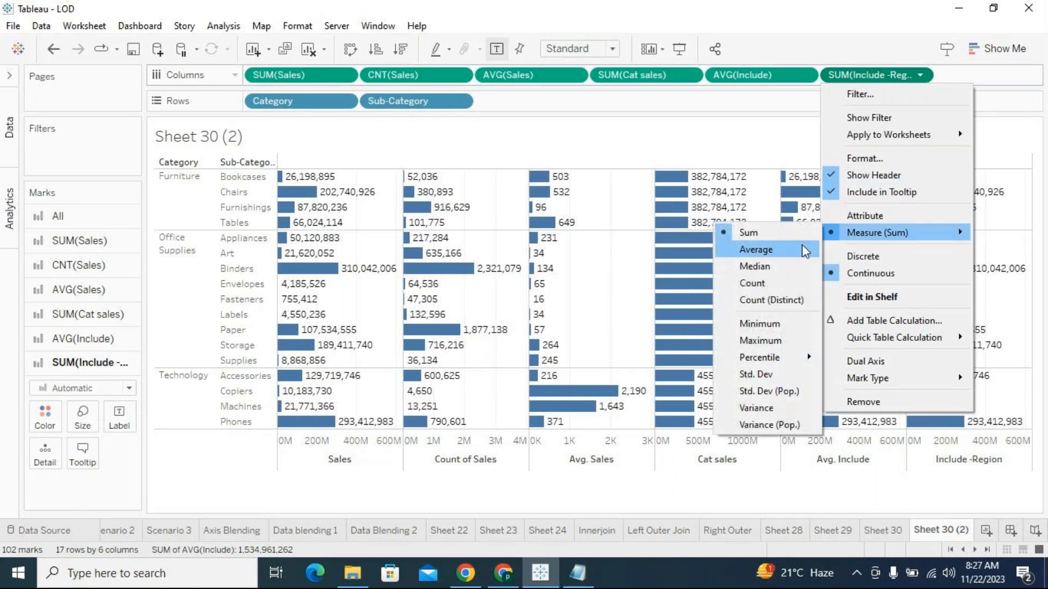
pyautogui.click(802, 244)
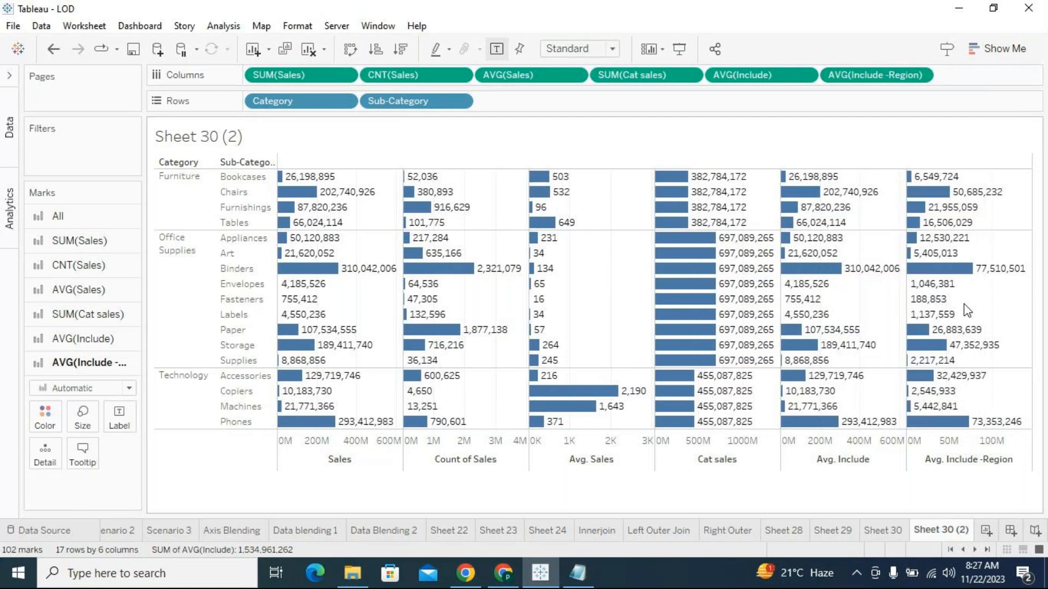
pyautogui.moveTo(942, 188)
pyautogui.click(927, 453)
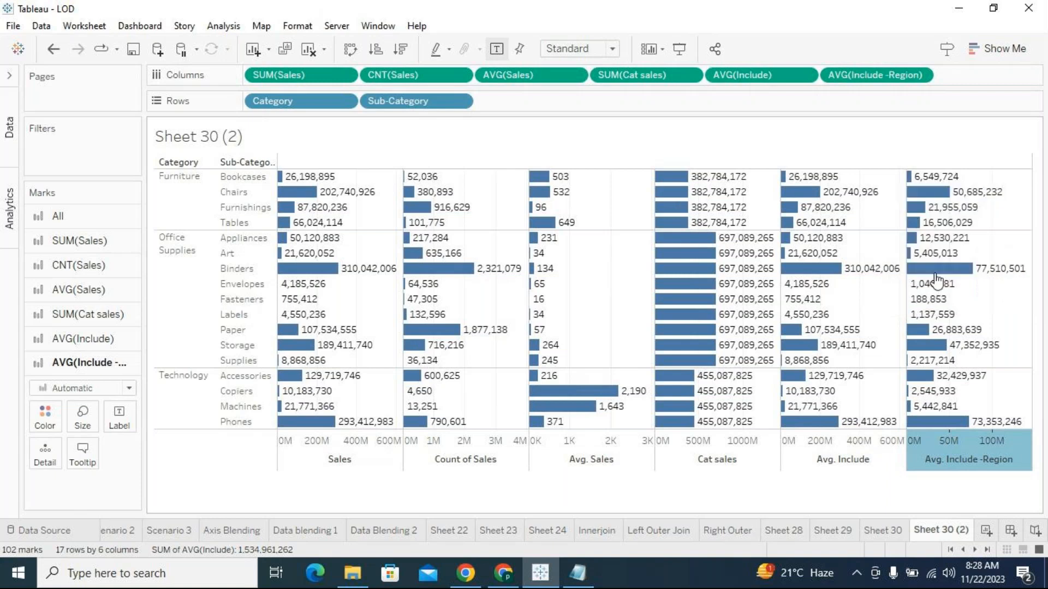
# Step: Examine the Bookcases marks and compare the Include -Region, Include, average Sales, Sales and Count of Sales columns
pyautogui.click(909, 177)
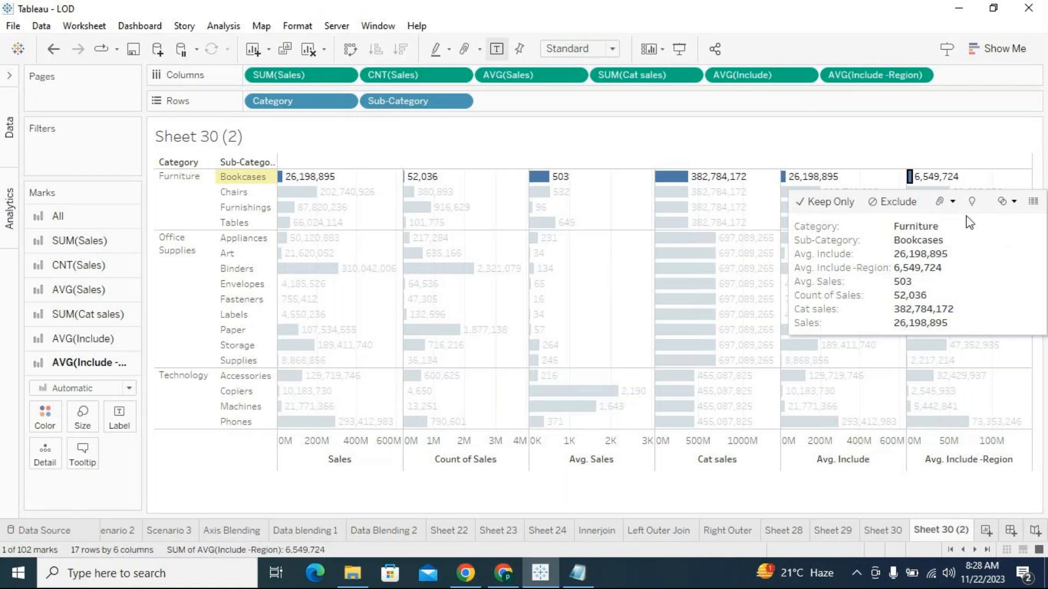
pyautogui.click(828, 465)
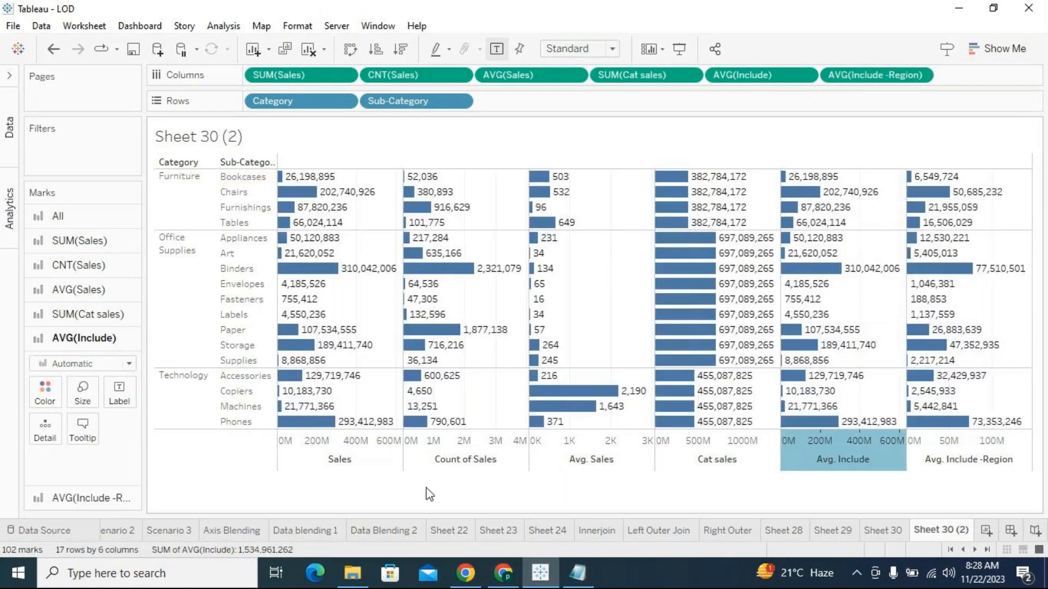
pyautogui.click(568, 458)
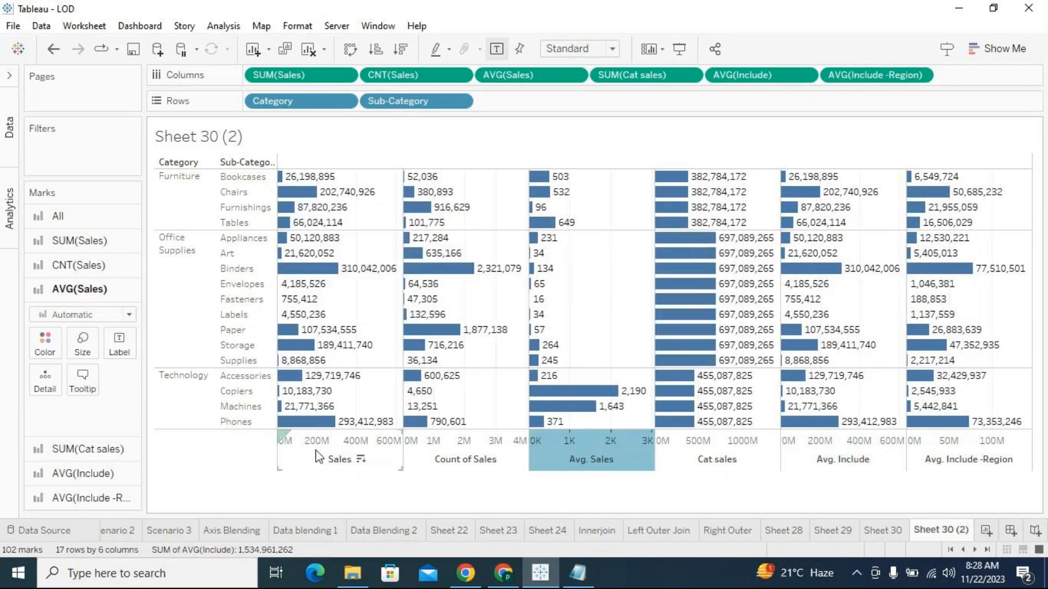
pyautogui.click(351, 449)
pyautogui.click(421, 455)
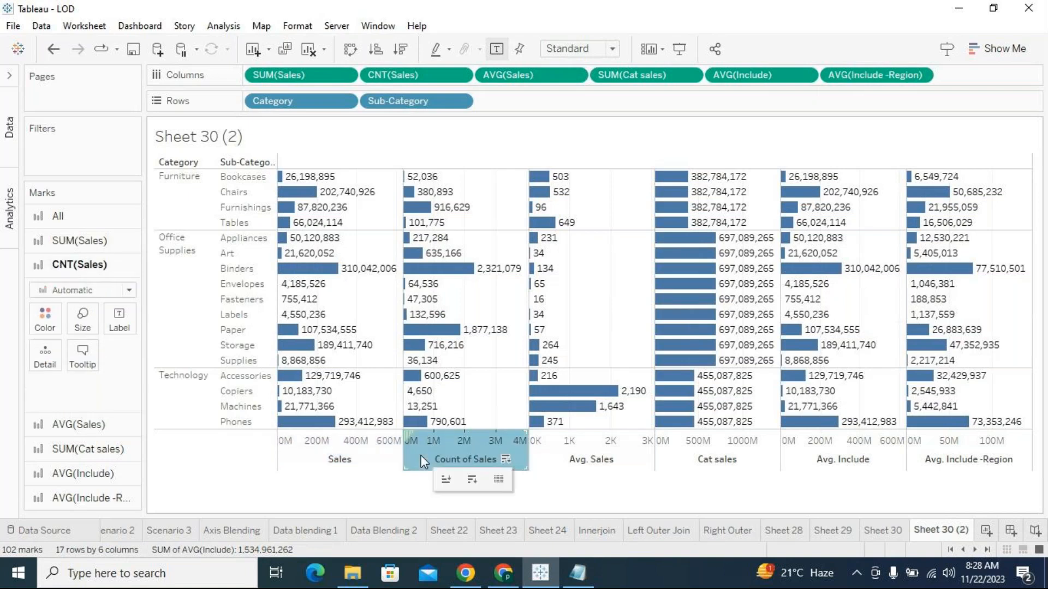
pyautogui.moveTo(300, 187)
pyautogui.moveTo(407, 183)
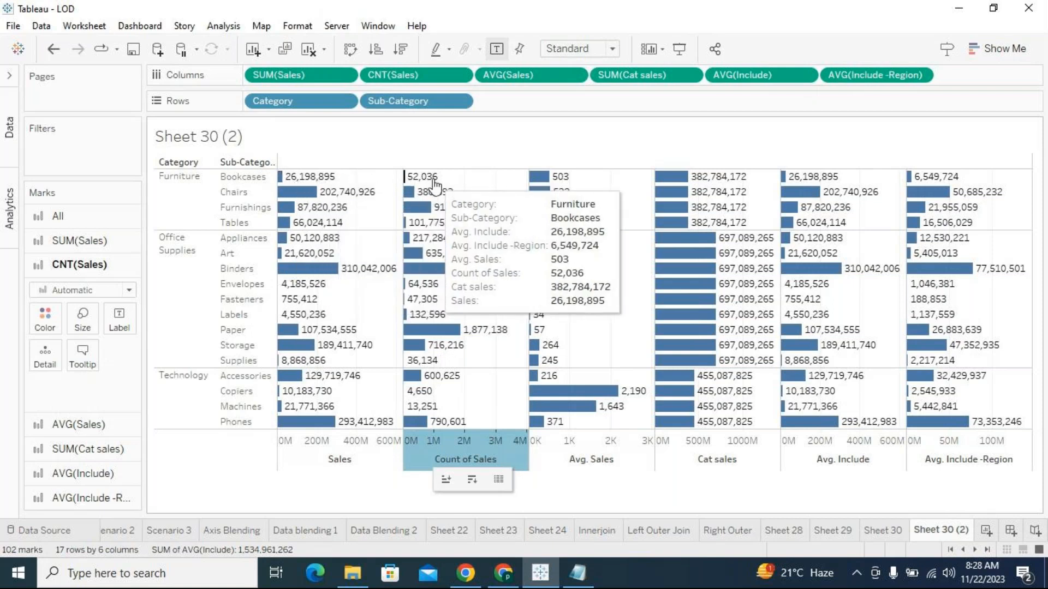
pyautogui.moveTo(561, 176)
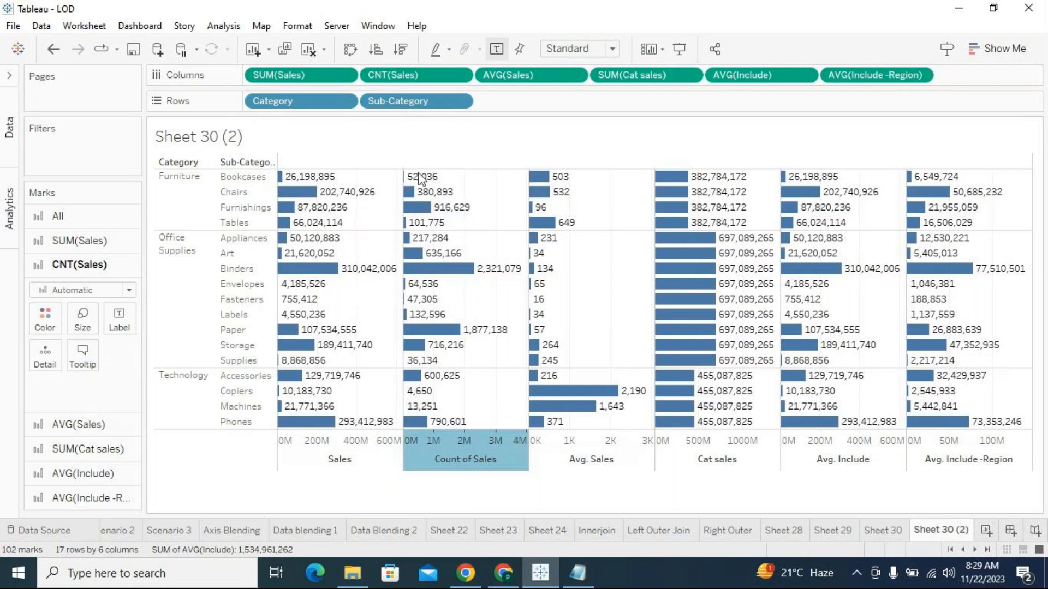
pyautogui.moveTo(430, 186)
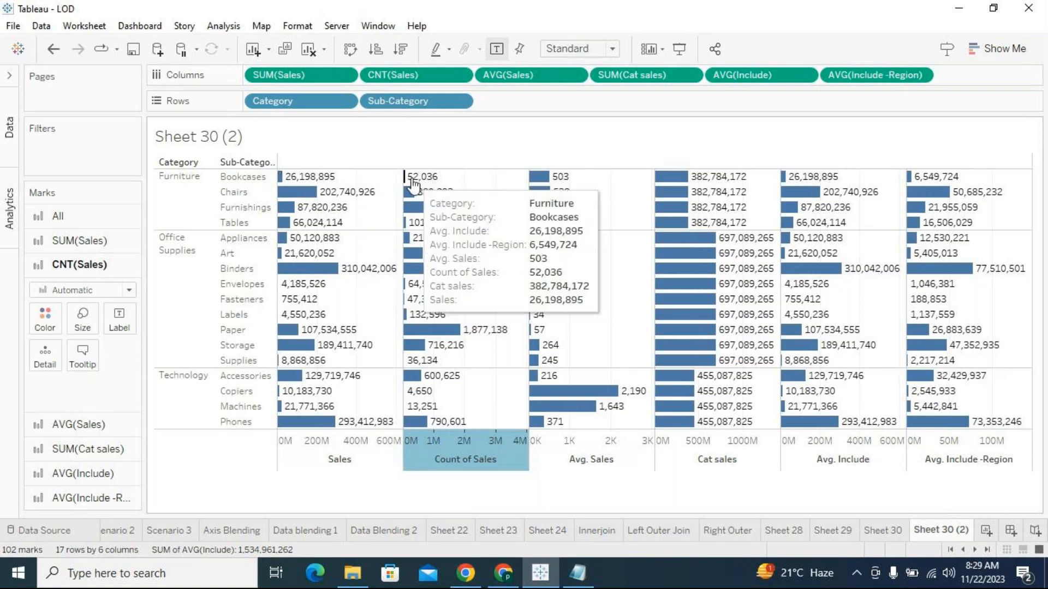
pyautogui.moveTo(537, 192)
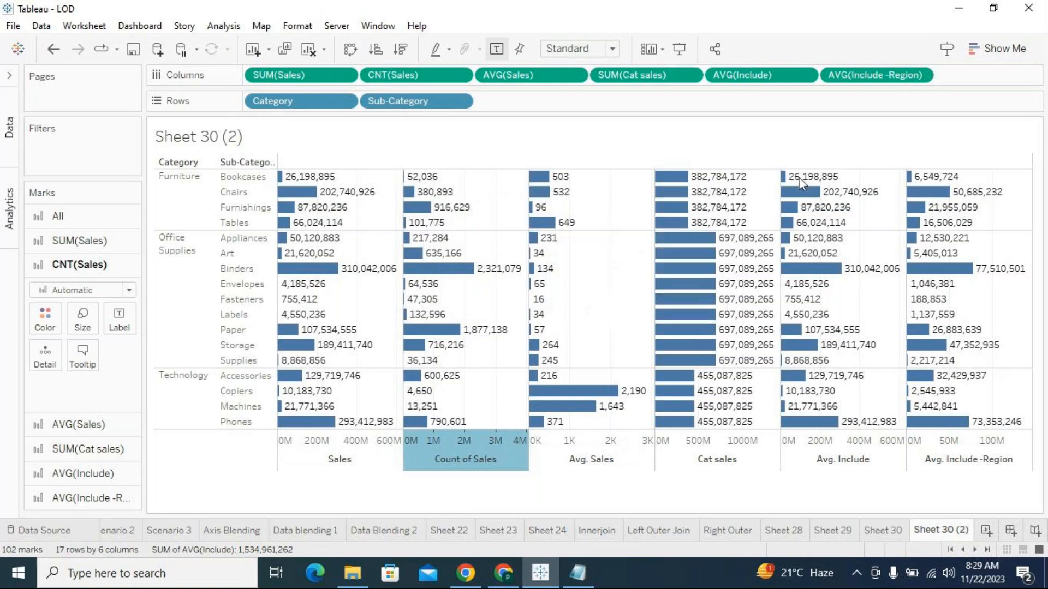
# Step: Compare the Avg. Sales and Avg. Include columns by highlighting both axes and inspecting their Bookcases marks
pyautogui.click(805, 466)
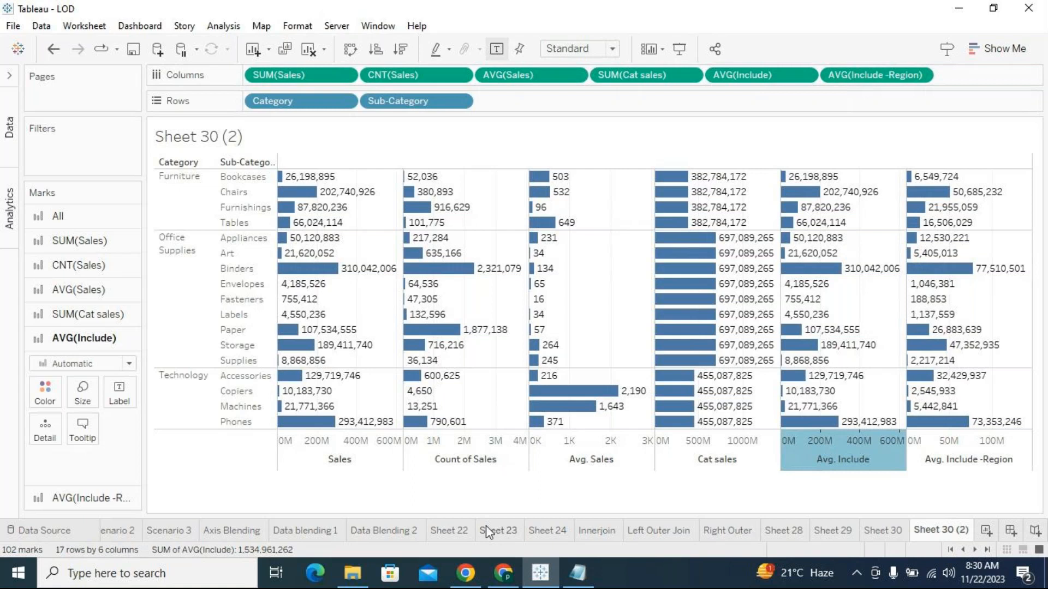
pyautogui.moveTo(805, 208)
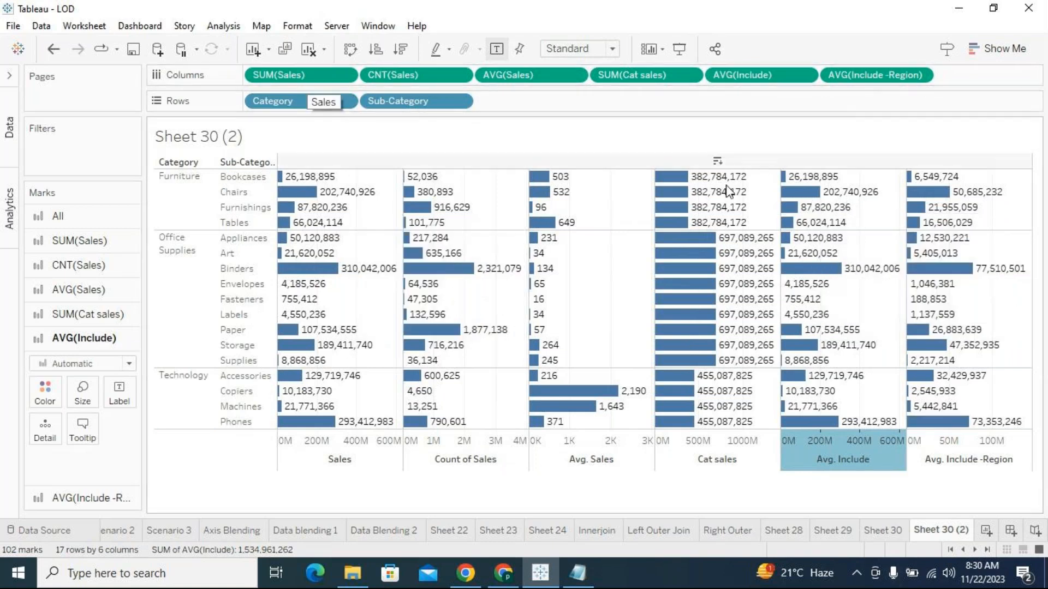
pyautogui.click(828, 456)
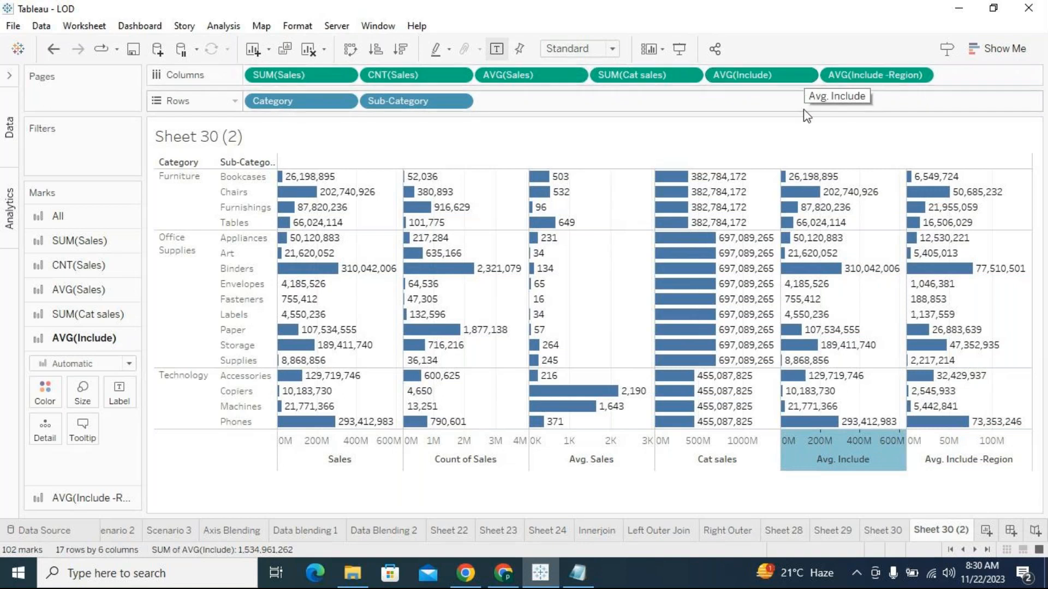
pyautogui.moveTo(812, 184)
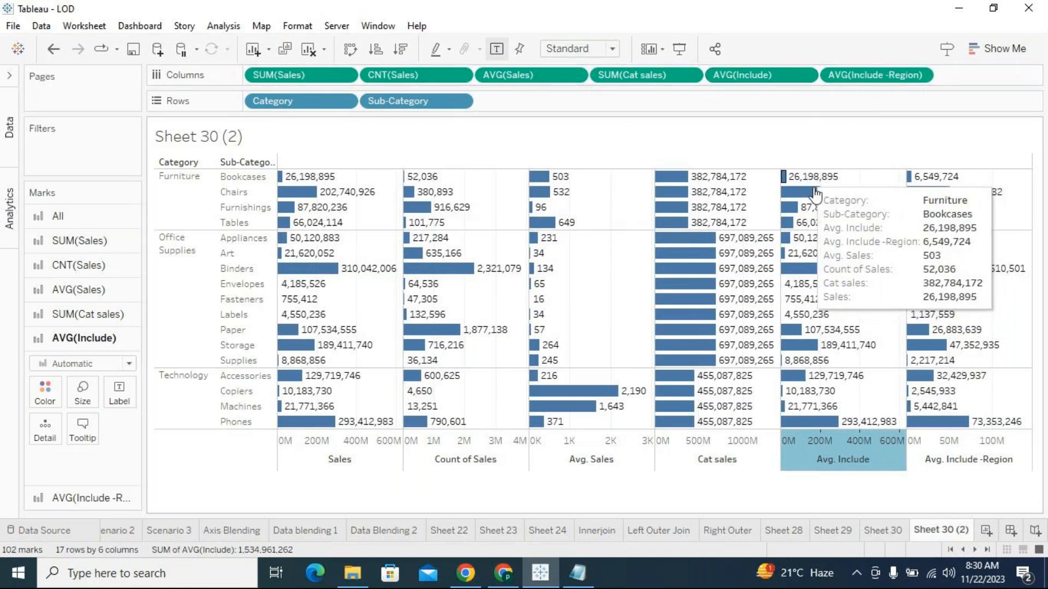
pyautogui.click(556, 464)
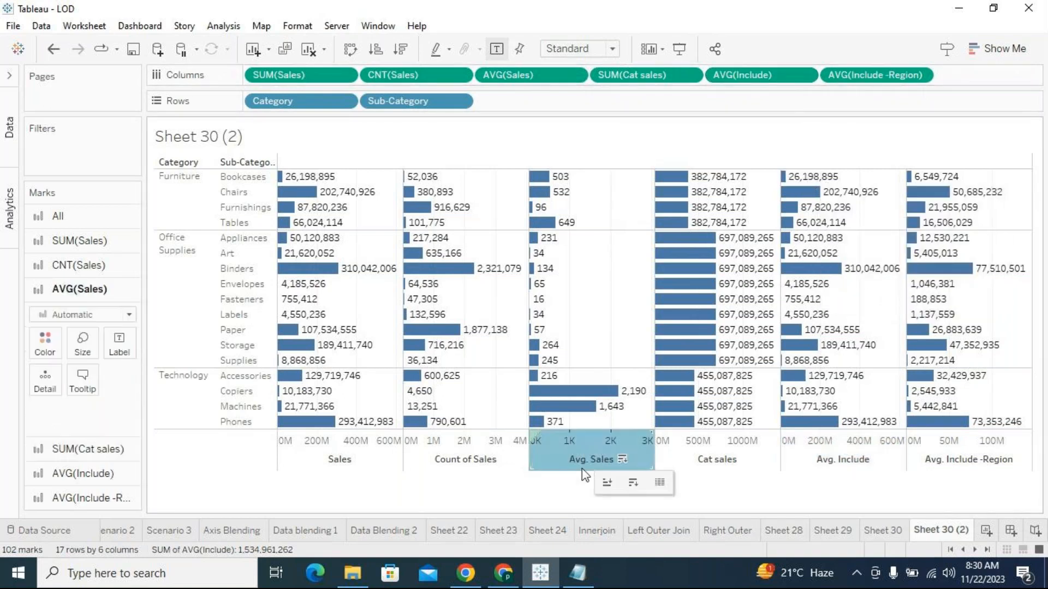
pyautogui.keyDown('ctrl'); pyautogui.click(831, 465); pyautogui.keyUp('ctrl')
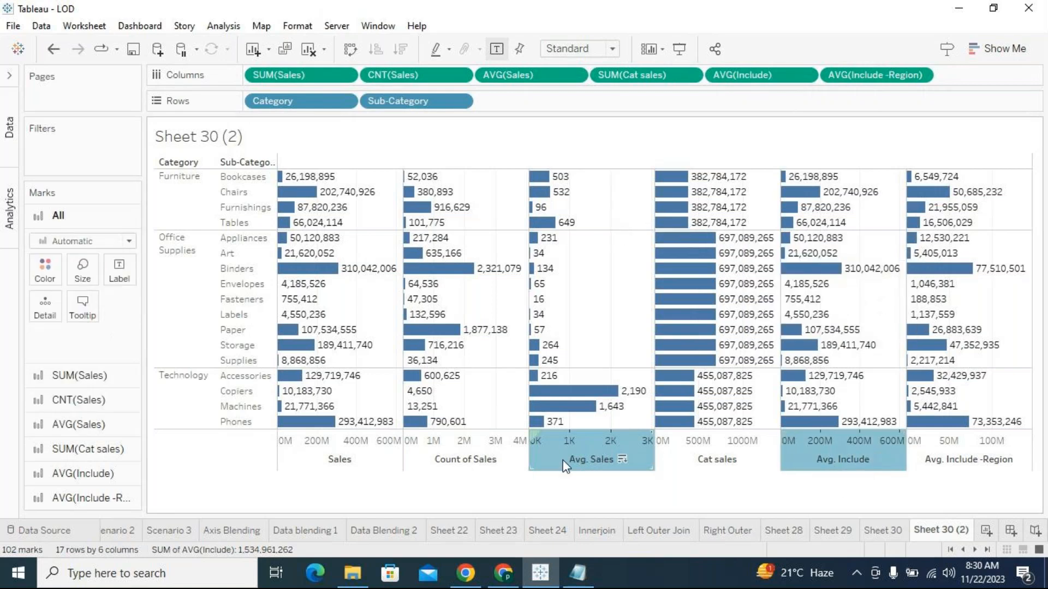
pyautogui.moveTo(547, 186)
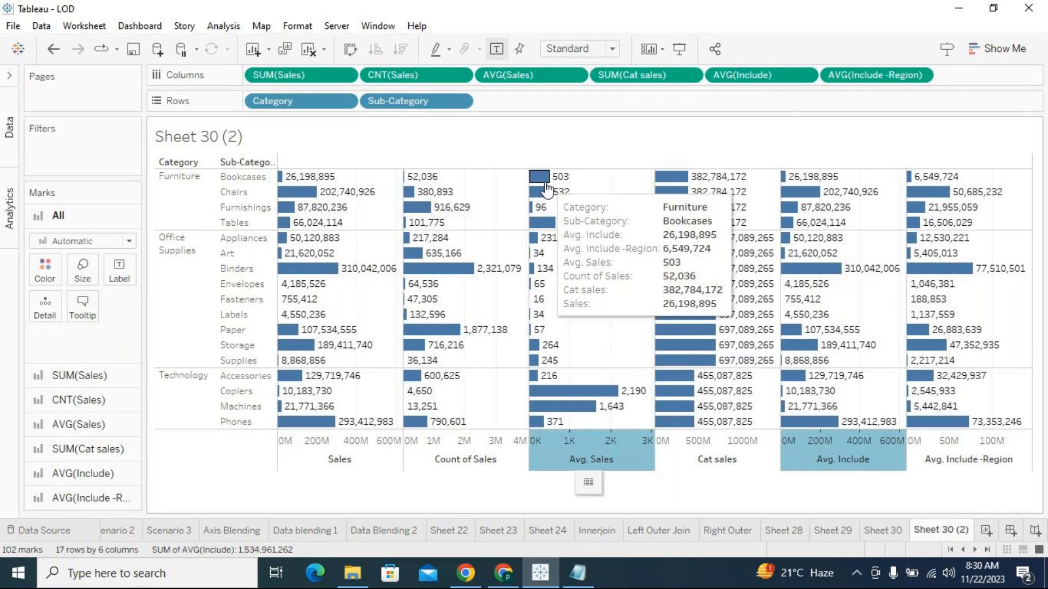
pyautogui.moveTo(849, 201)
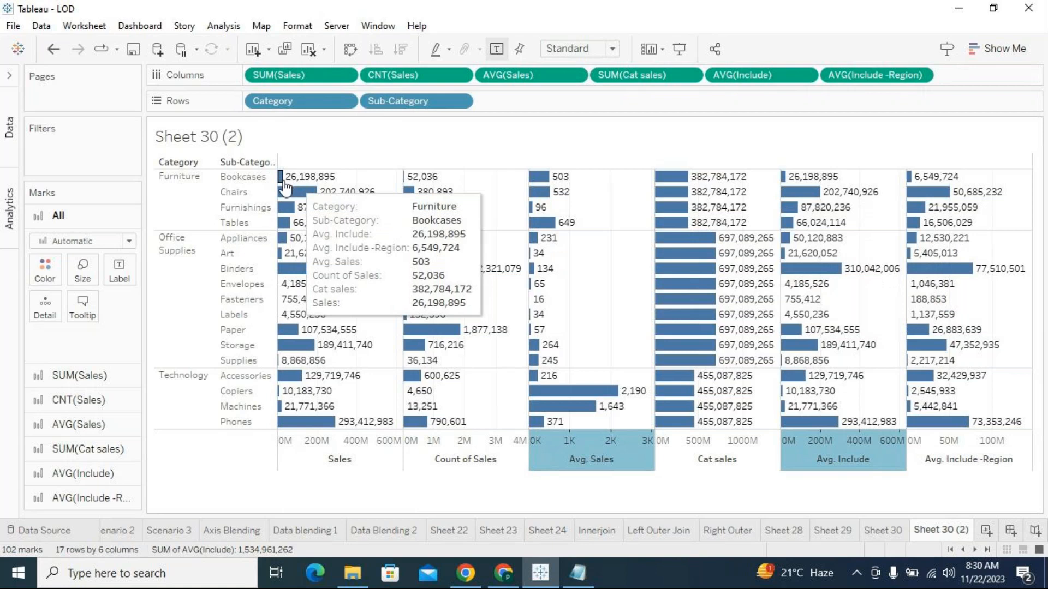
pyautogui.click(785, 178)
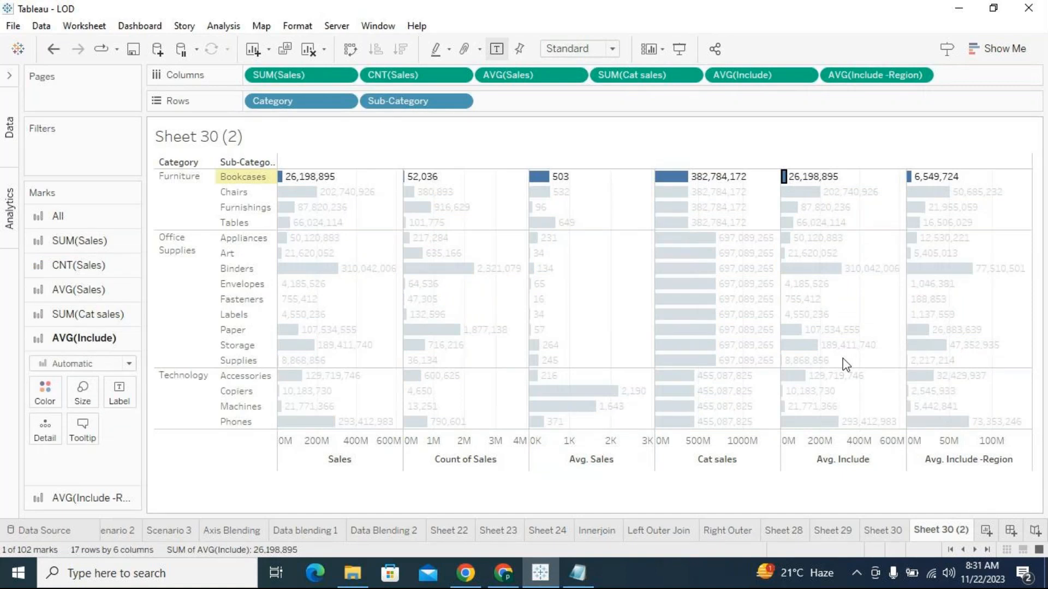
pyautogui.moveTo(784, 186)
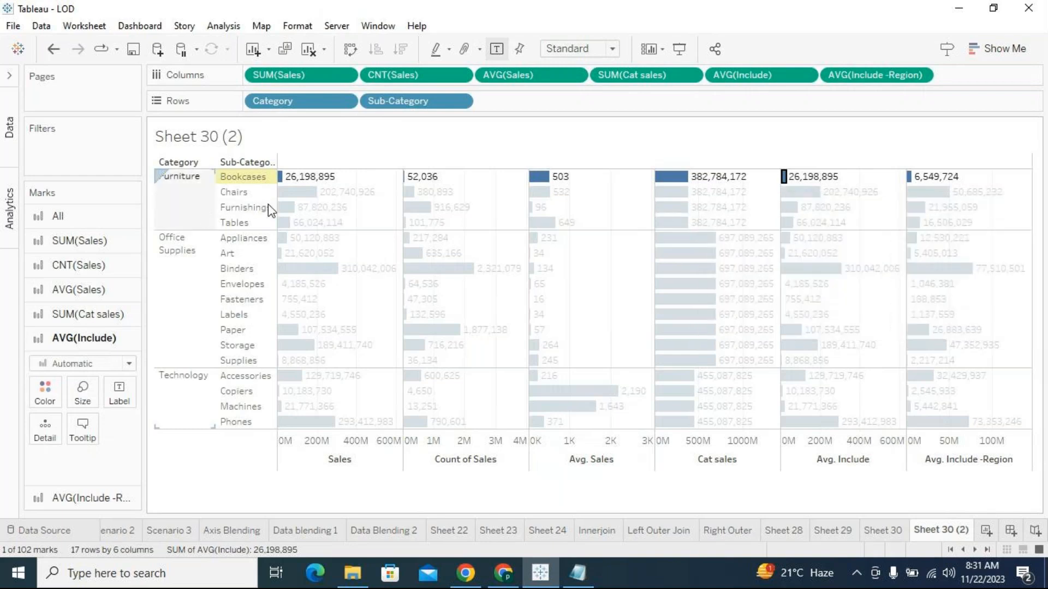
pyautogui.click(893, 354)
# Step: Compare the Avg. Include and Avg. Include -Region columns by highlighting their axes, and highlight the Bookcases row
pyautogui.click(950, 459)
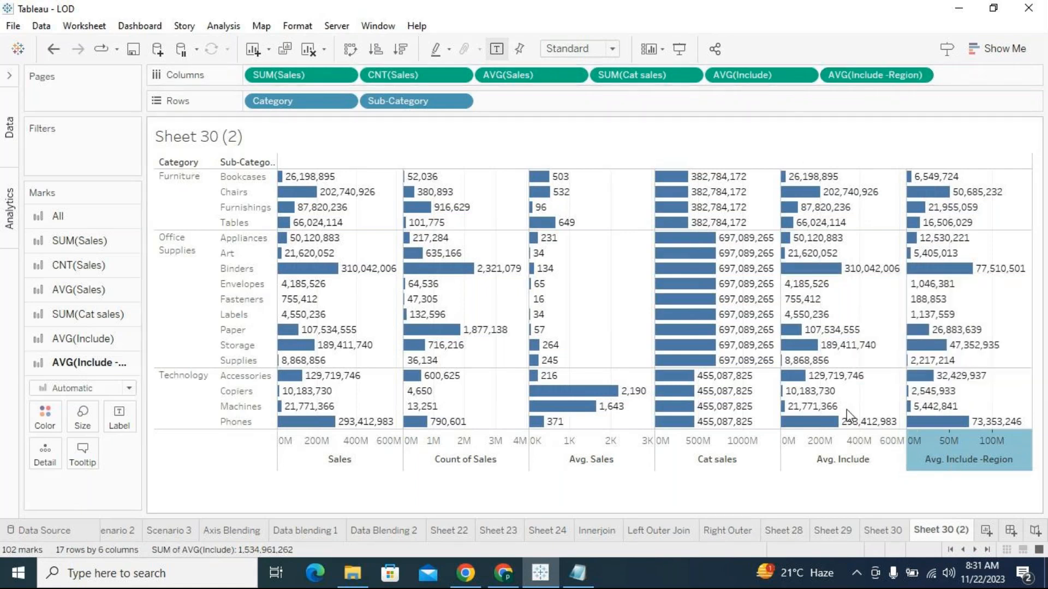
pyautogui.click(826, 450)
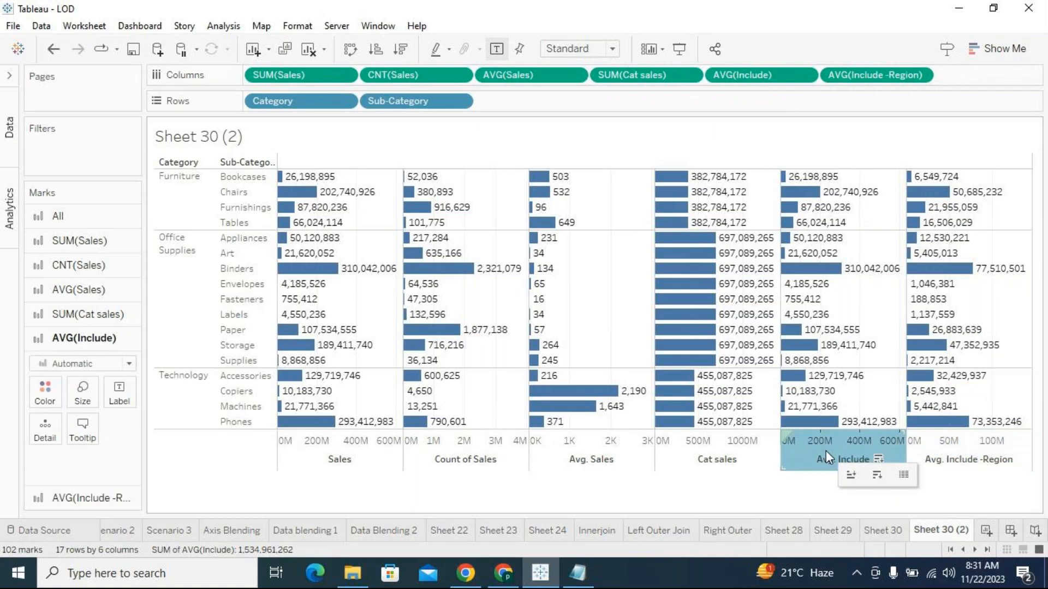
pyautogui.keyDown('ctrl'); pyautogui.click(926, 446); pyautogui.keyUp('ctrl')
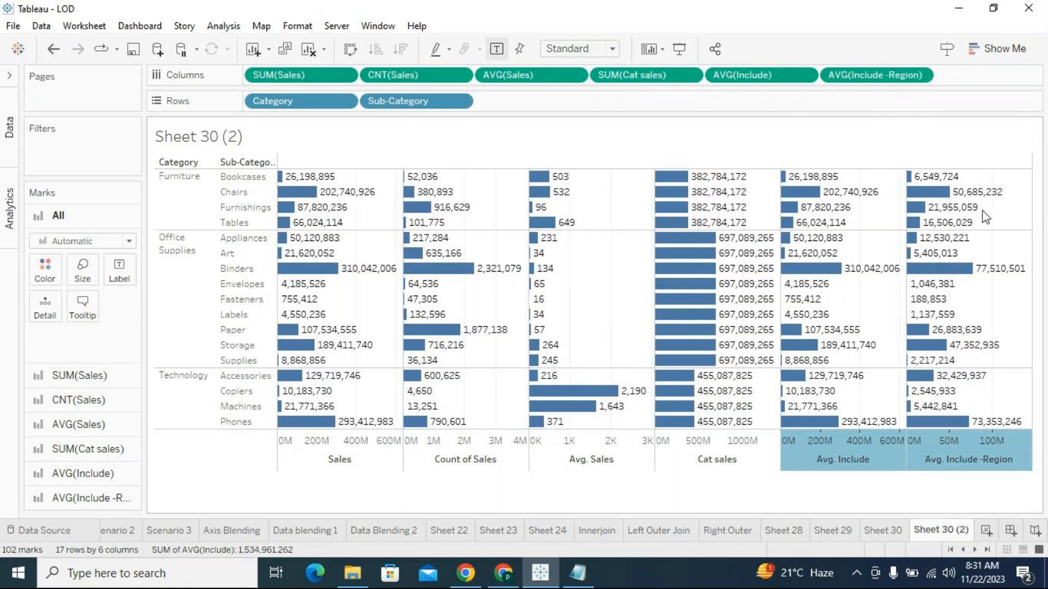
pyautogui.click(964, 446)
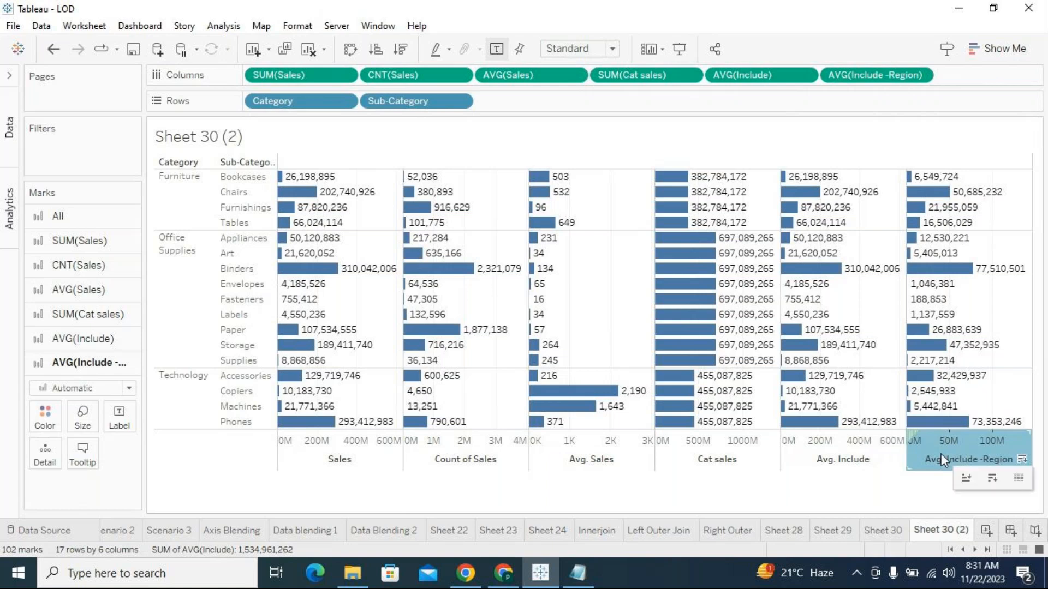
pyautogui.moveTo(455, 194)
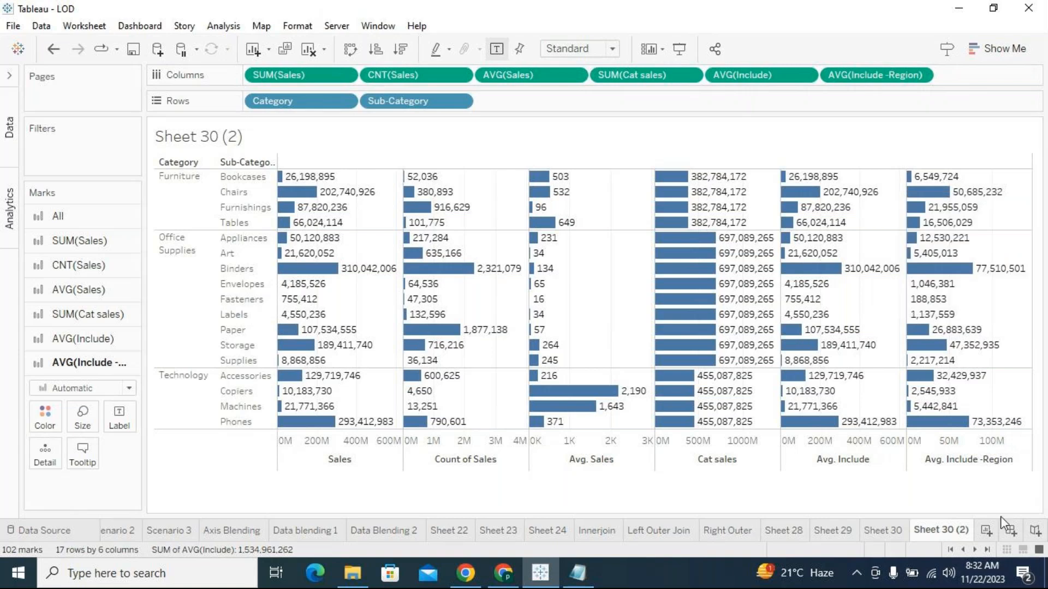
pyautogui.click(238, 178)
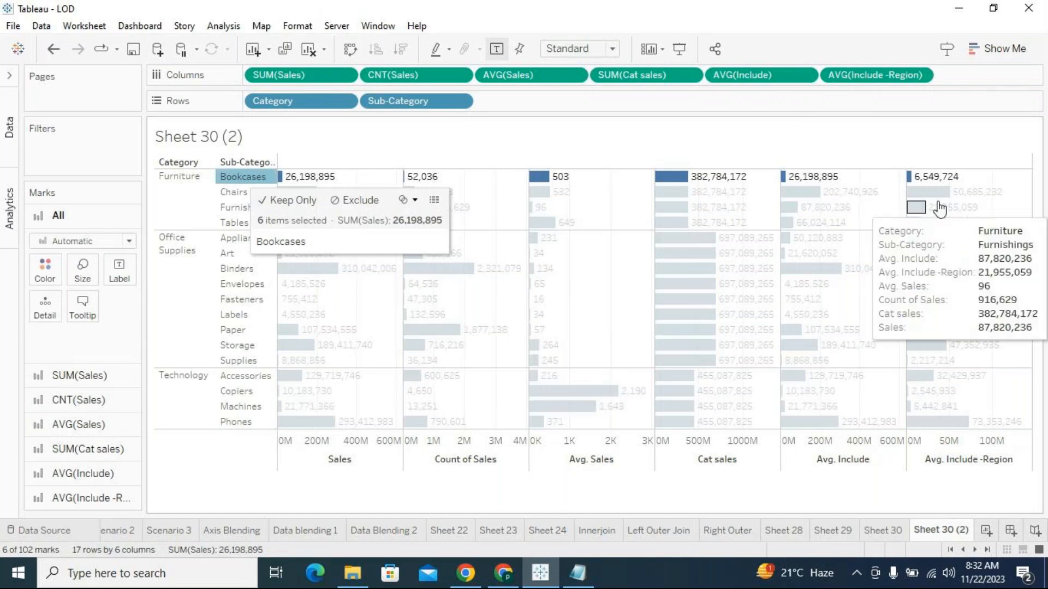
# Step: Create a new worksheet, expand the data pane and place the Region field on Rows
pyautogui.click(985, 530)
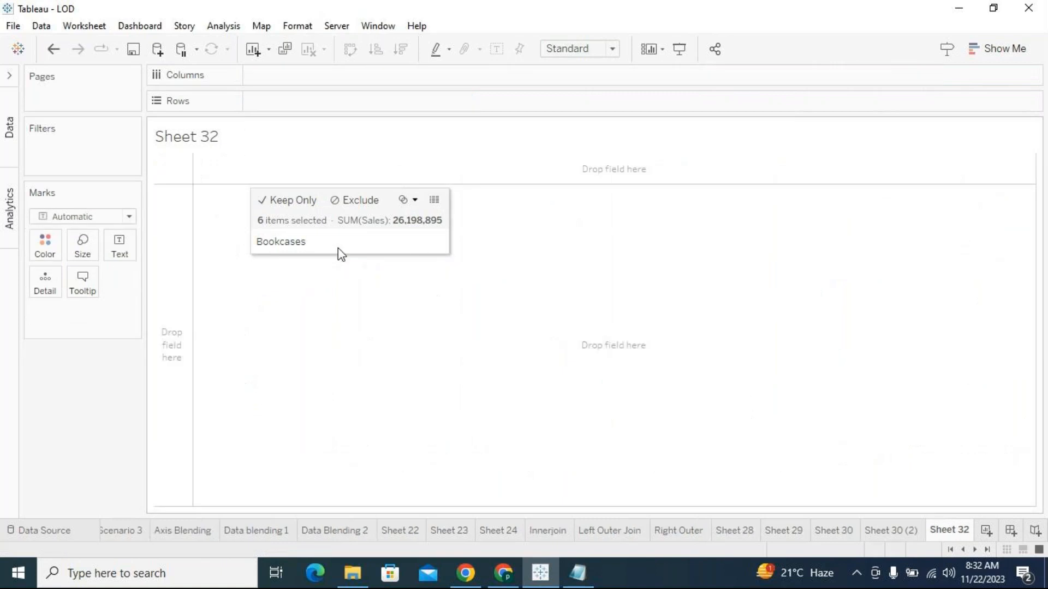
pyautogui.click(10, 77)
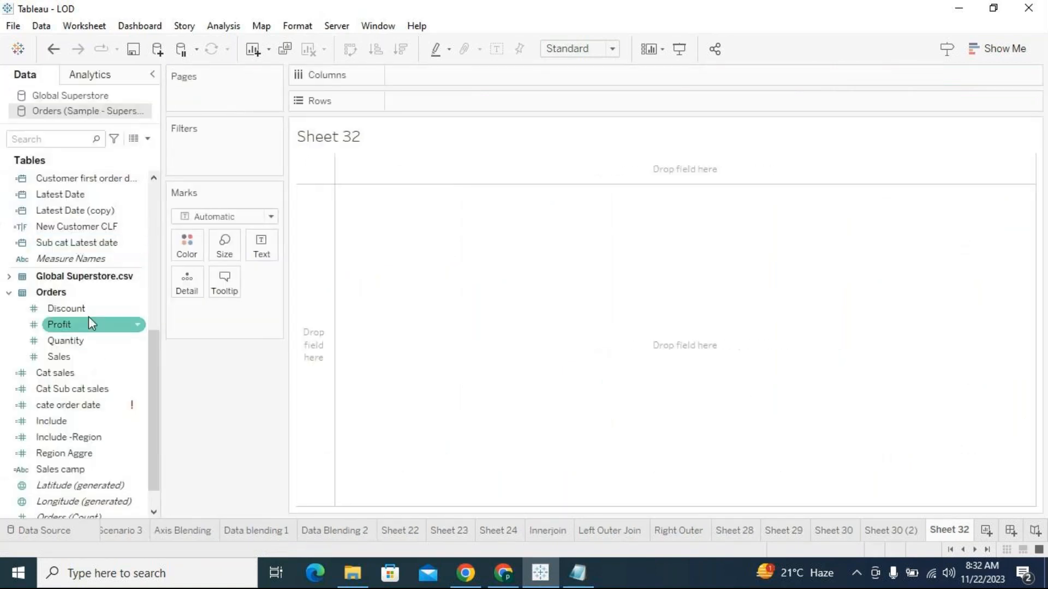
pyautogui.scroll(2, 79, 249)
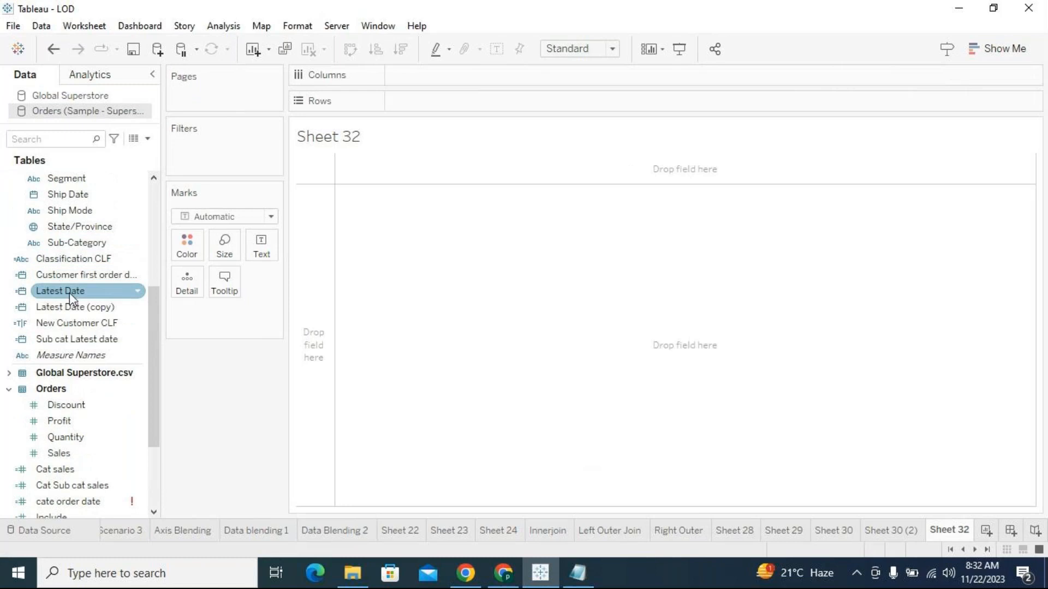
pyautogui.scroll(3, 70, 293)
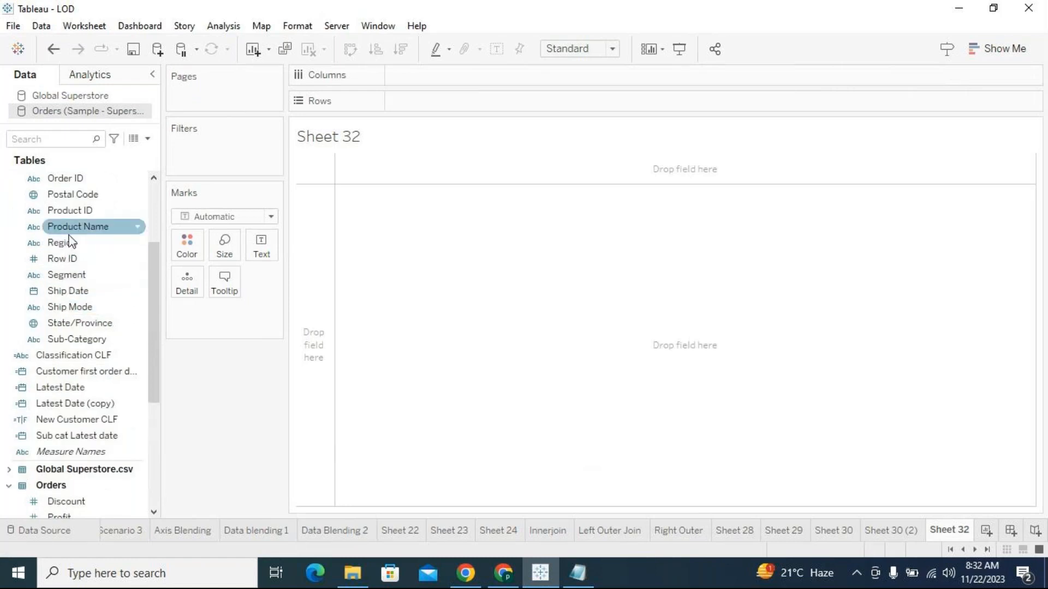
pyautogui.moveTo(68, 244); pyautogui.dragTo(566, 105)
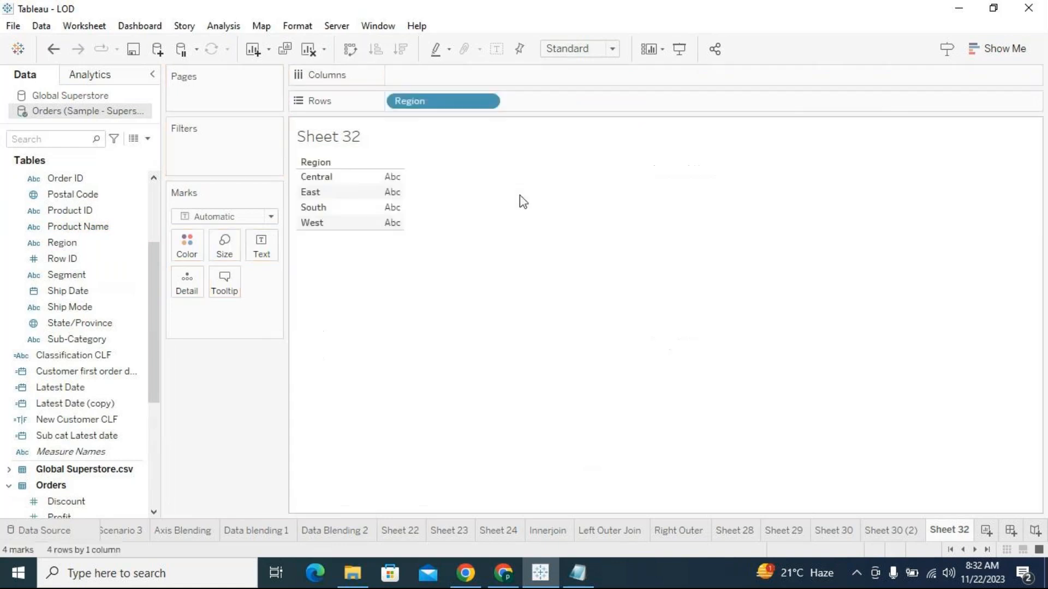
# Step: Filter the new sheet by Sub-Category to Bookcases only and widen the Filters and Marks area
pyautogui.moveTo(94, 339); pyautogui.dragTo(247, 189)
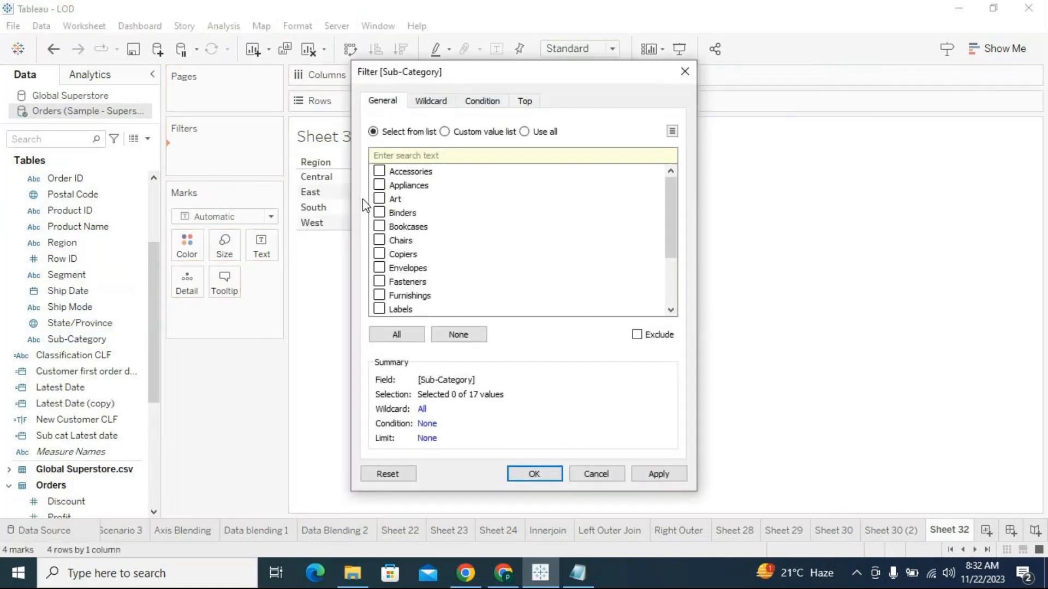
pyautogui.click(380, 227)
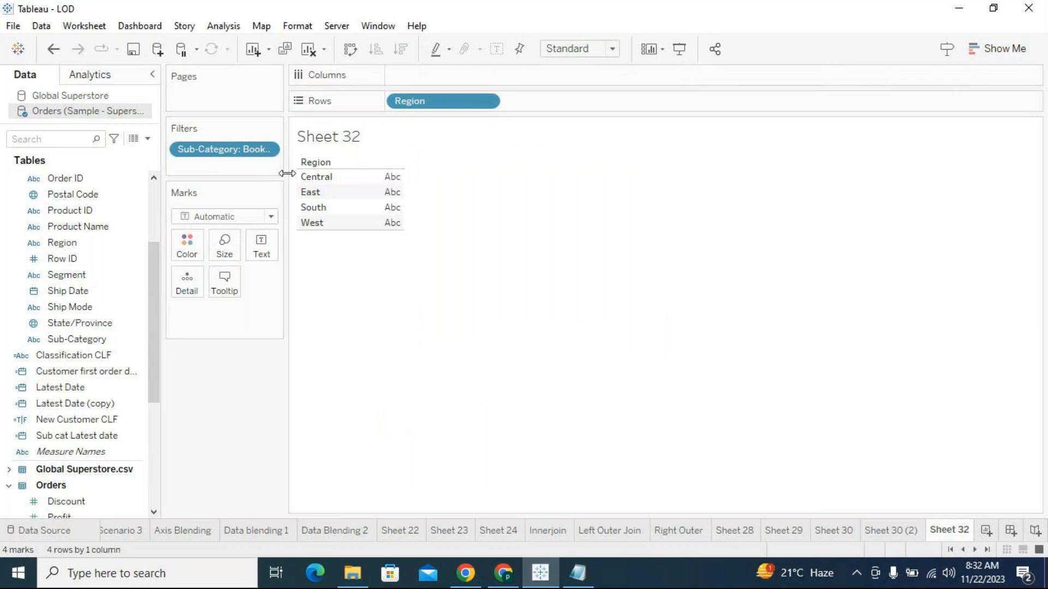
pyautogui.moveTo(286, 174); pyautogui.dragTo(334, 175)
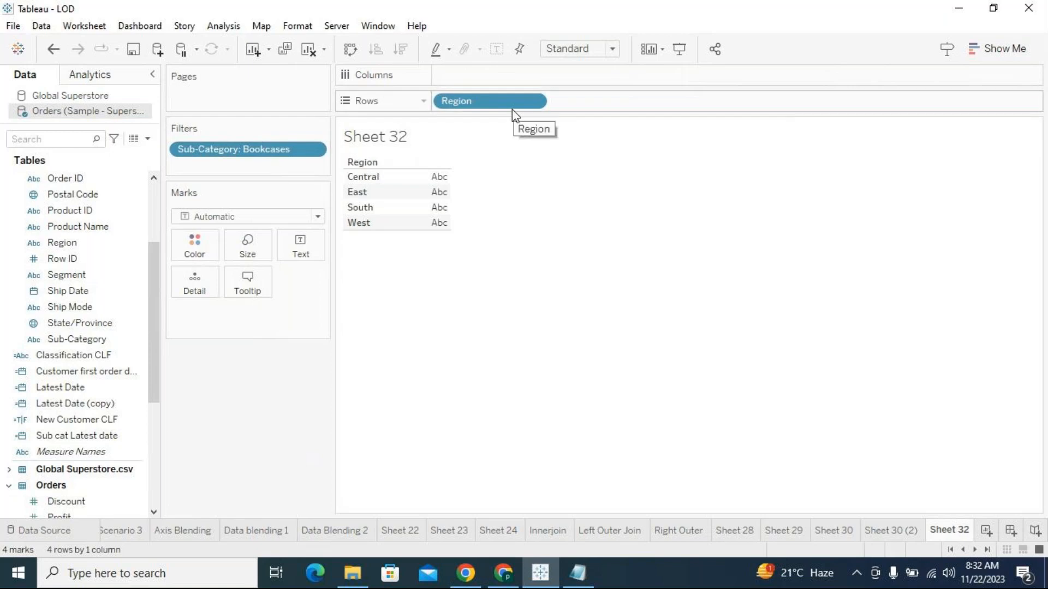
# Step: Add Sub-Category ahead of Region on Rows, highlight Bookcases and return to Sheet 30 (2)
pyautogui.moveTo(221, 156); pyautogui.dragTo(440, 112)
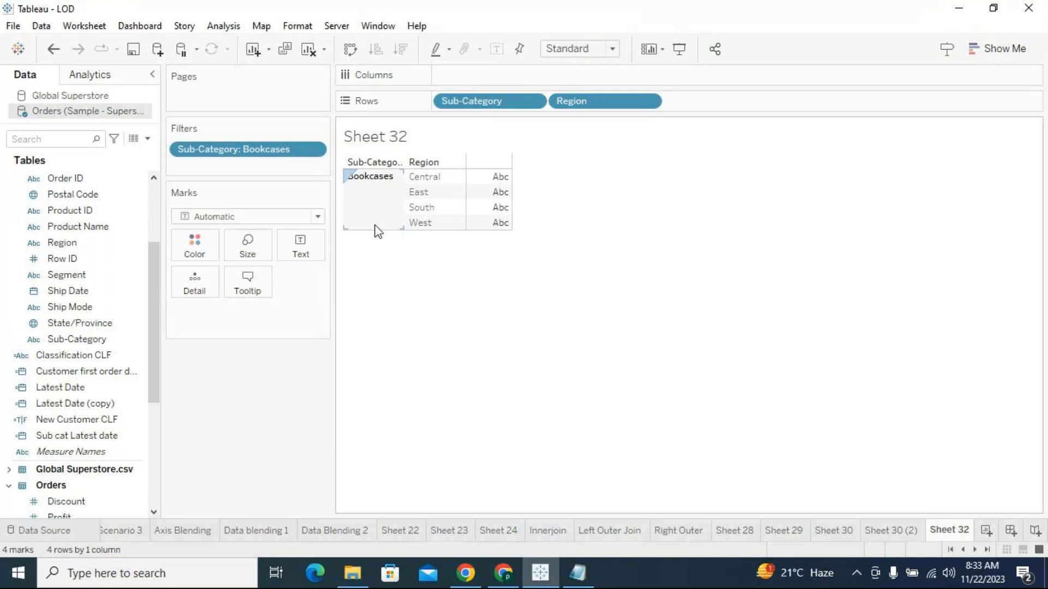
pyautogui.click(385, 193)
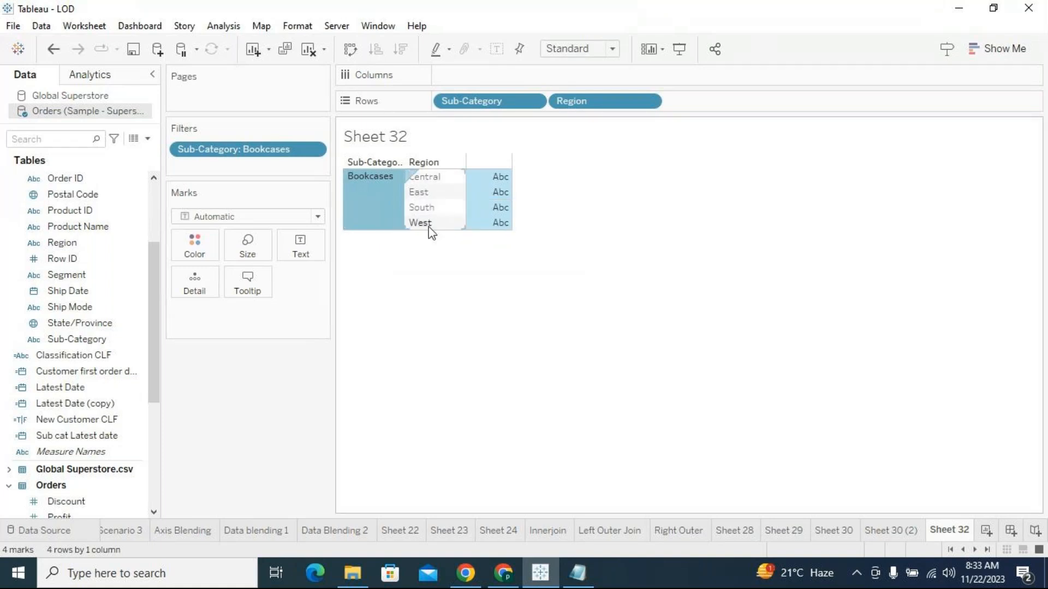
pyautogui.click(881, 532)
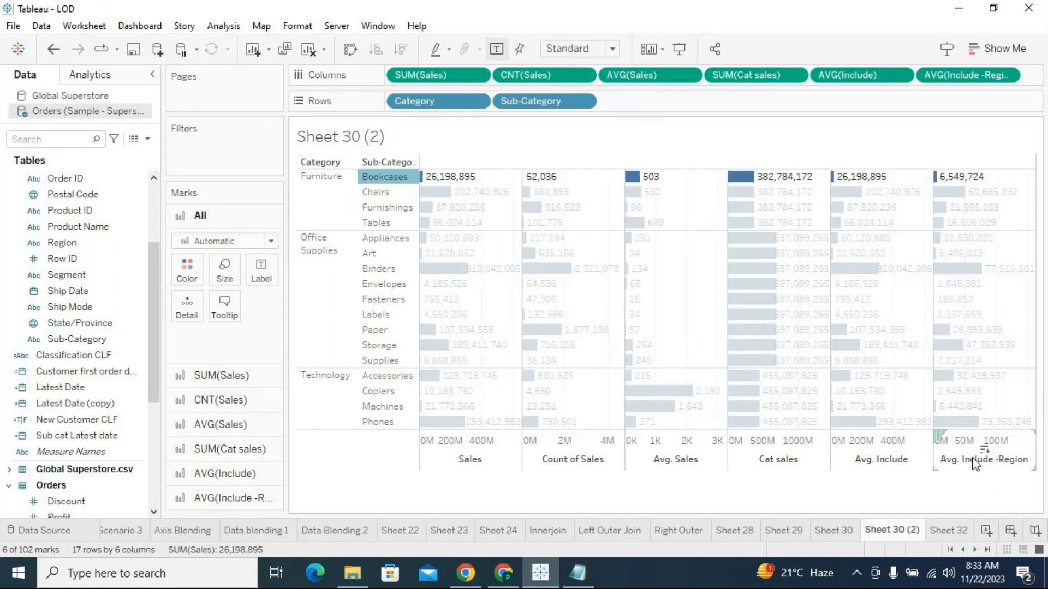
# Step: Highlight the Avg. Include -Region axis and then the Avg. Include axis to compare their values for Chairs
pyautogui.click(951, 464)
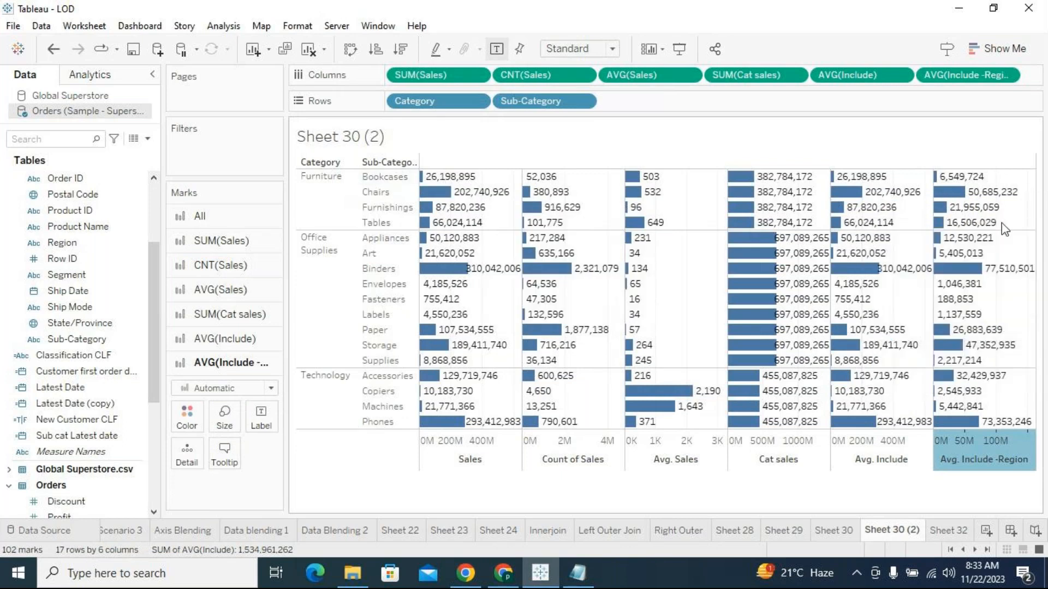
pyautogui.moveTo(939, 186)
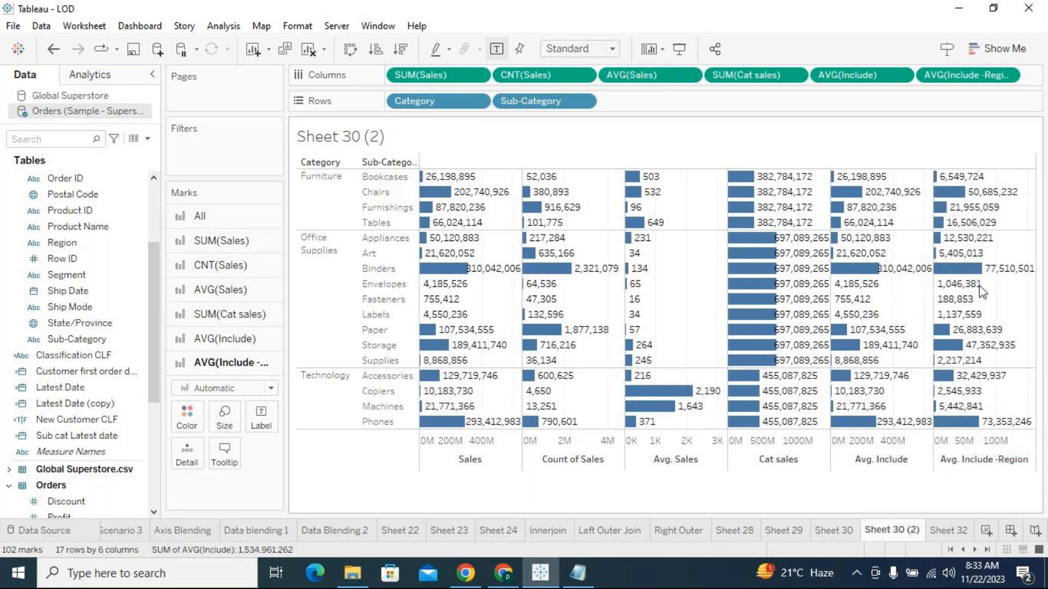
pyautogui.moveTo(958, 203)
pyautogui.moveTo(855, 204)
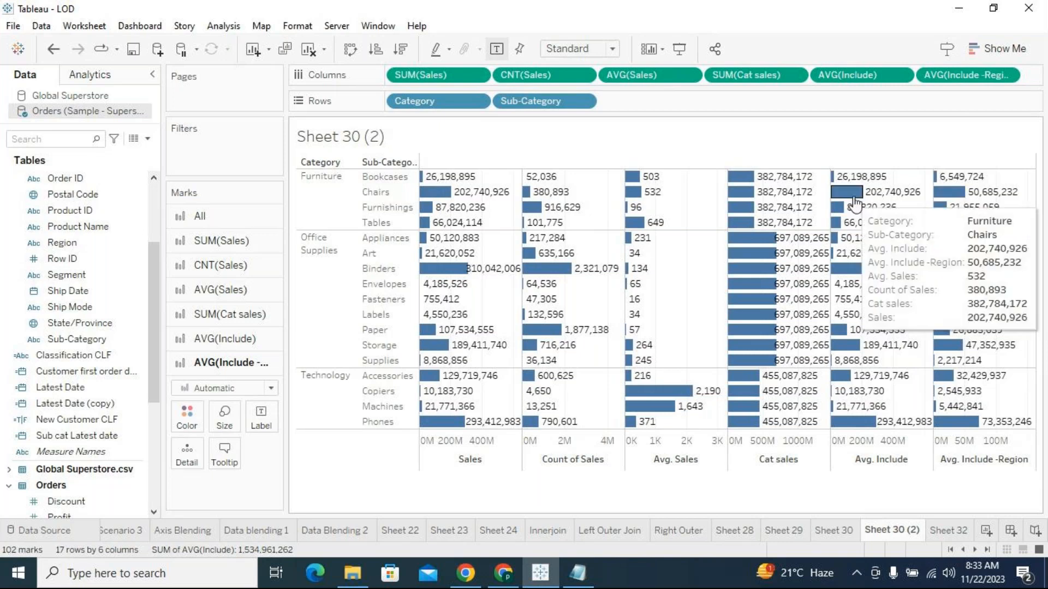
pyautogui.click(854, 444)
pyautogui.moveTo(441, 201)
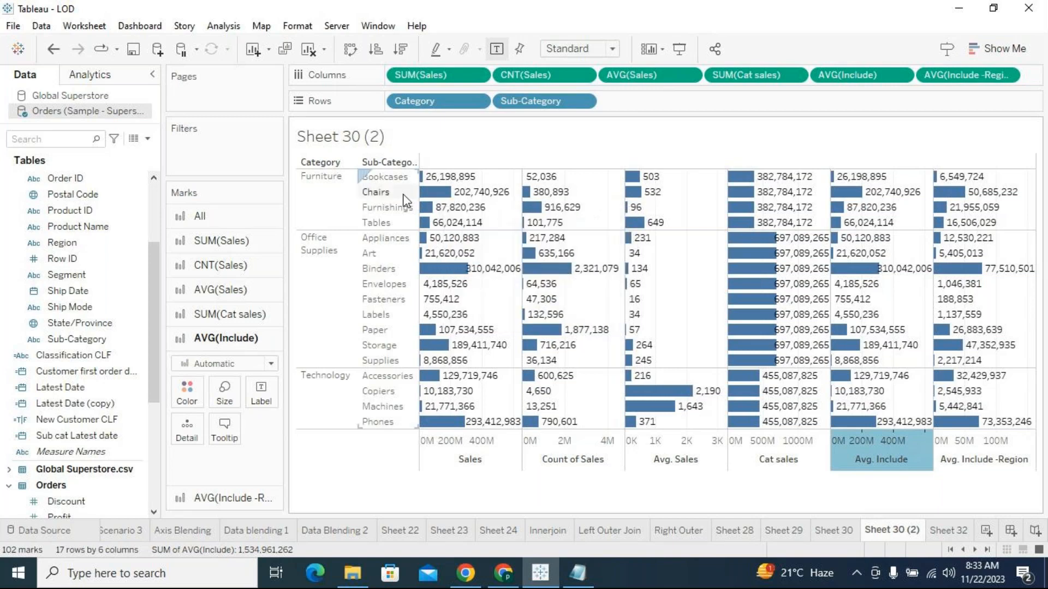
# Step: Show the Sub-Category filter on Sheet 32, switch it from Bookcases to Chairs, and return to Sheet 30 (2)
pyautogui.click(949, 531)
pyautogui.click(314, 150)
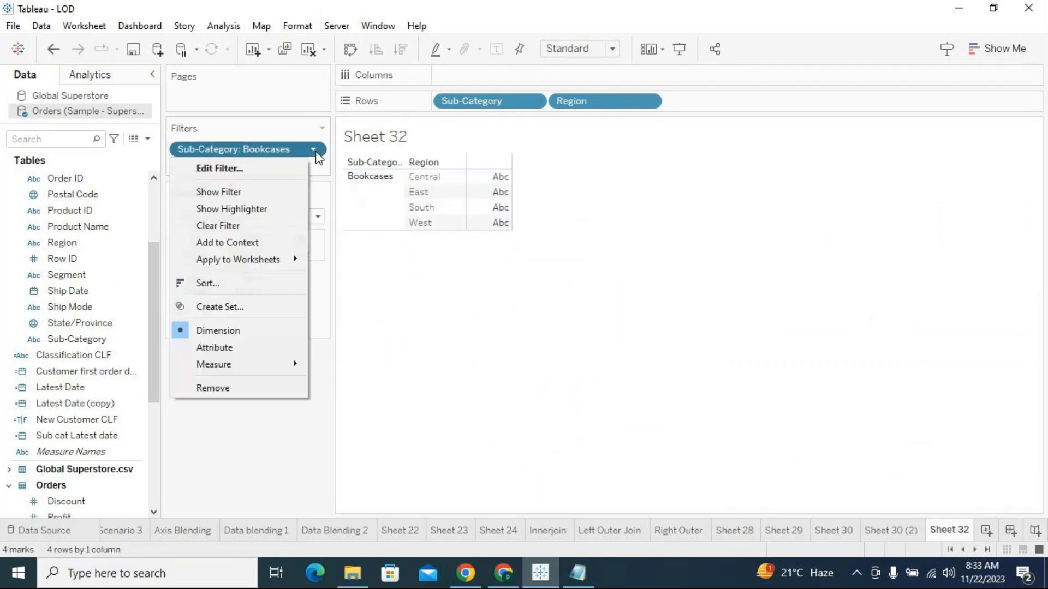
pyautogui.click(298, 191)
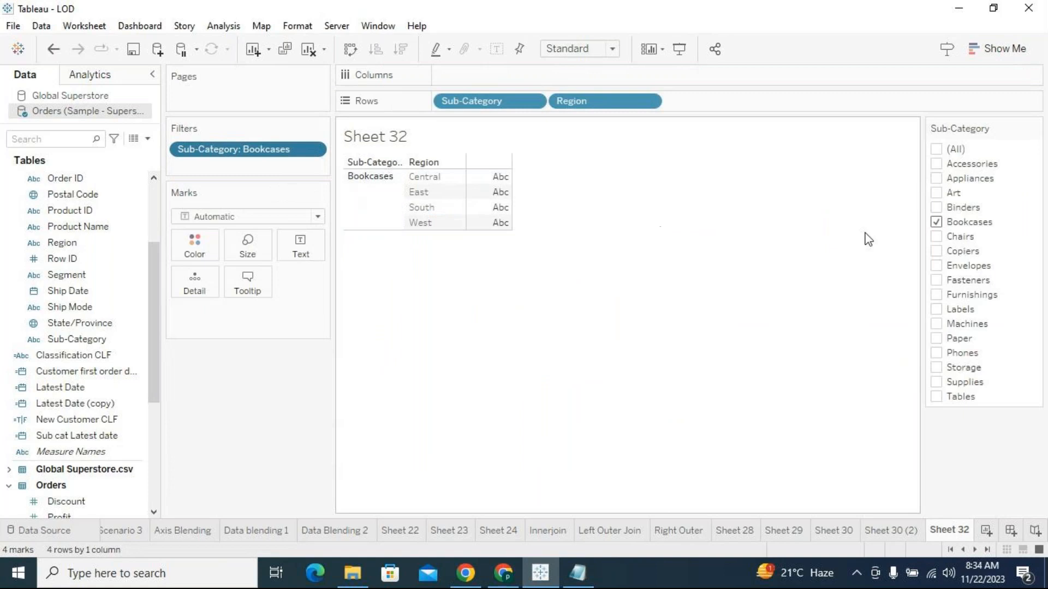
pyautogui.click(936, 222)
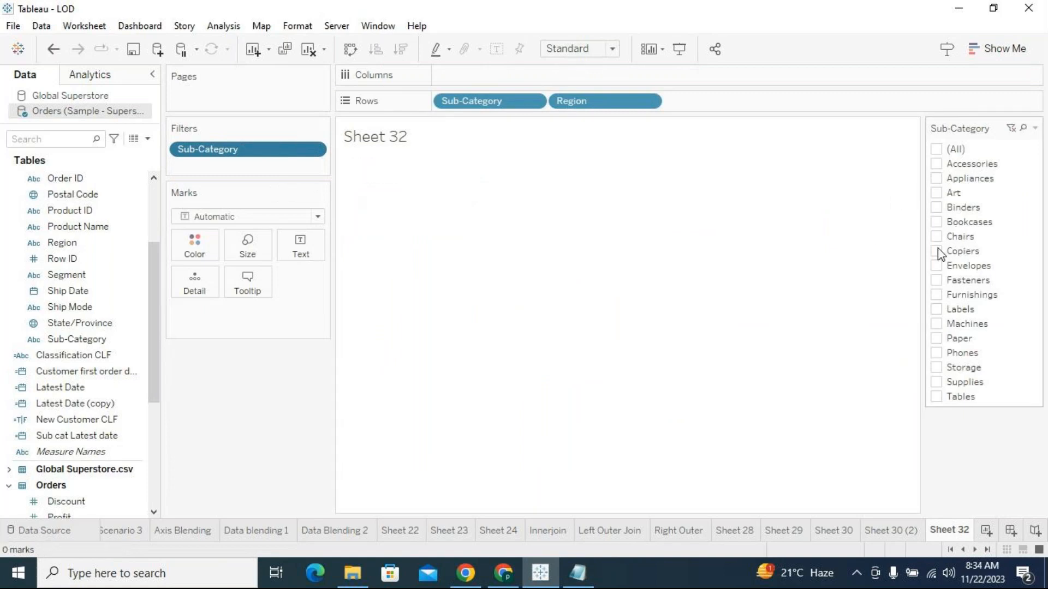
pyautogui.click(936, 237)
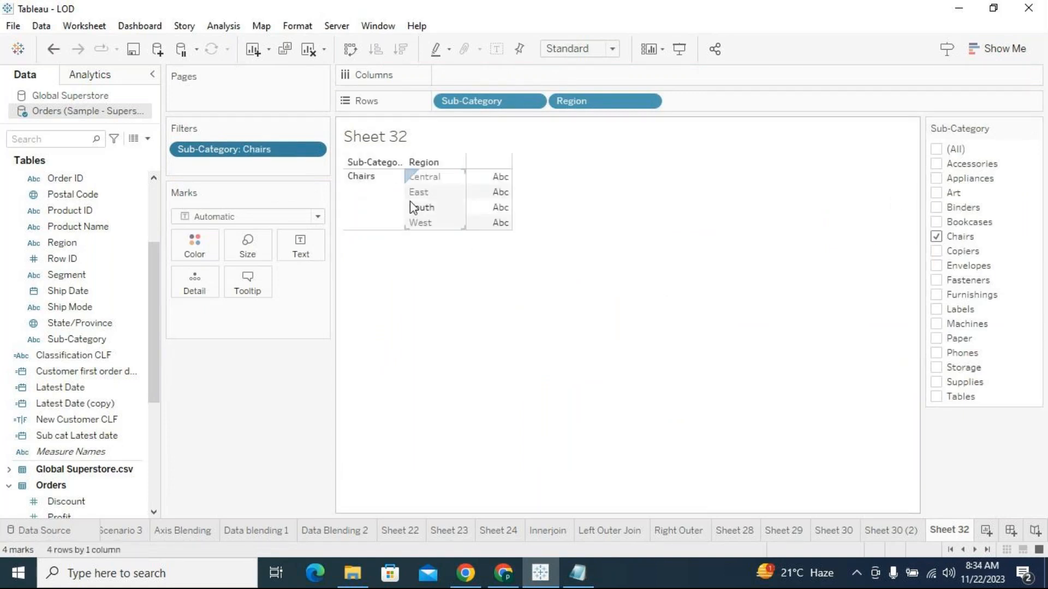
pyautogui.click(905, 530)
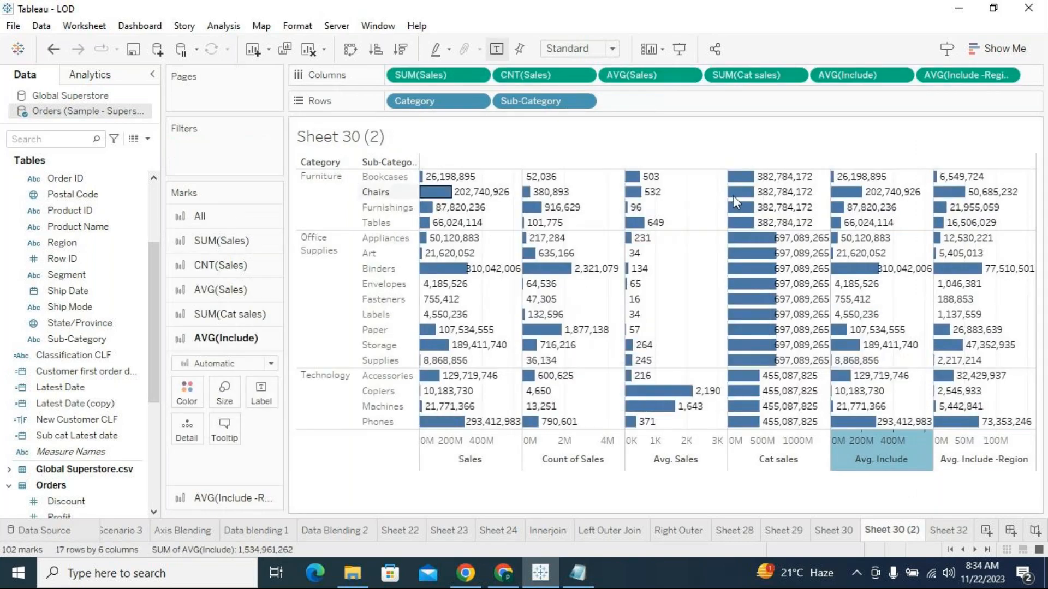
pyautogui.moveTo(944, 192)
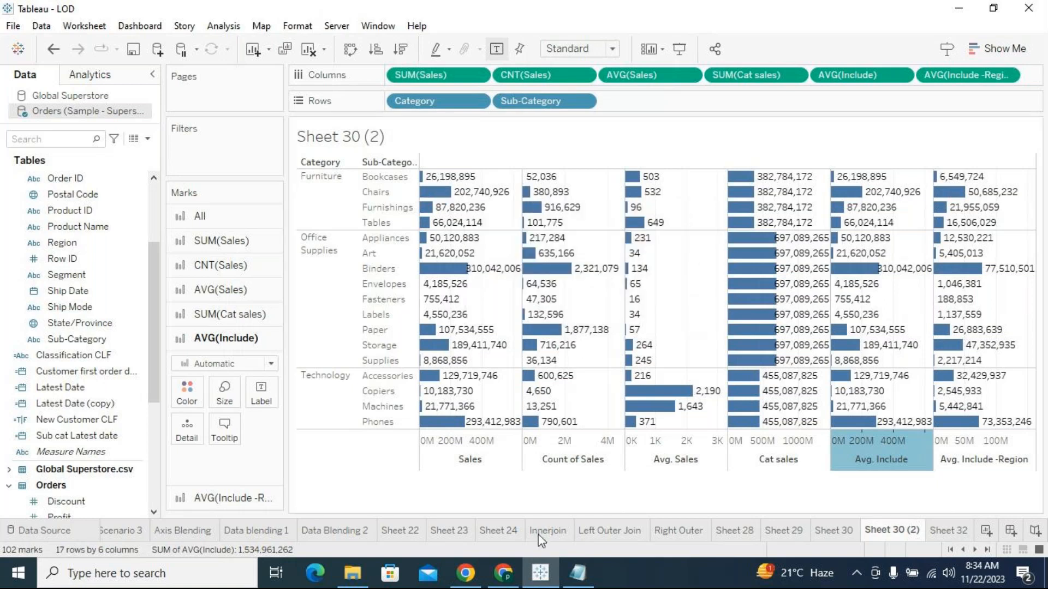
# Step: Open the Windows Calculator and place it over the middle of the chart, leaving the Sales and Include columns readable
pyautogui.click(250, 568)
pyautogui.write('calc')
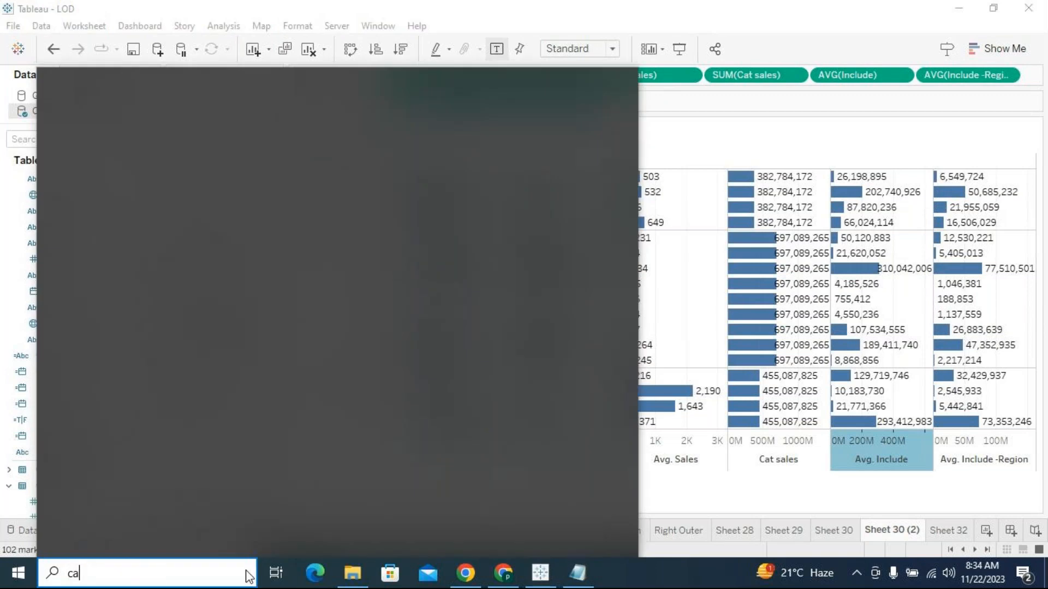
pyautogui.click(206, 165)
pyautogui.moveTo(389, 112); pyautogui.dragTo(664, 162)
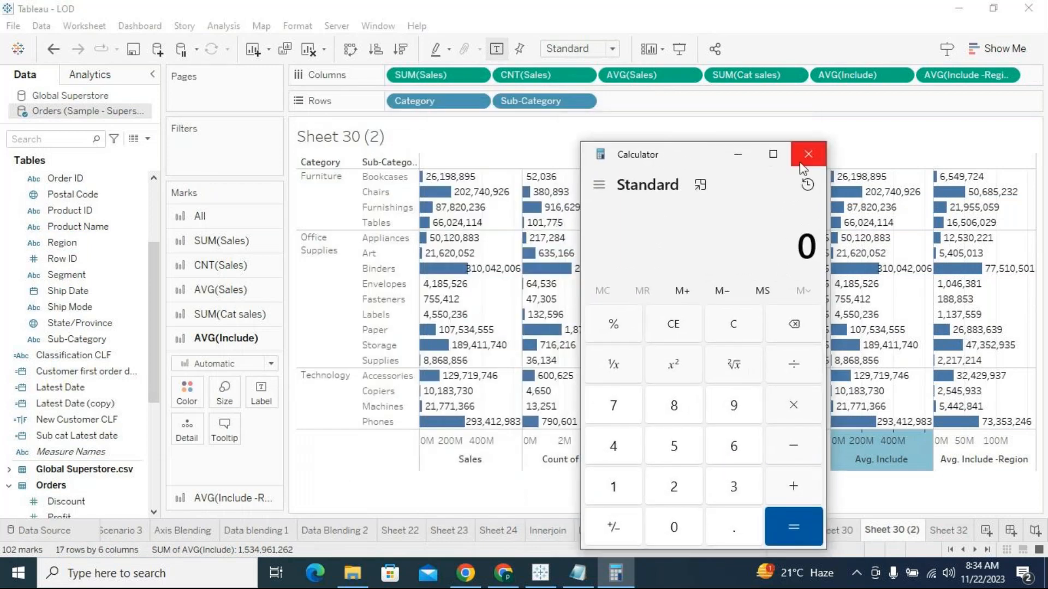
pyautogui.moveTo(849, 202)
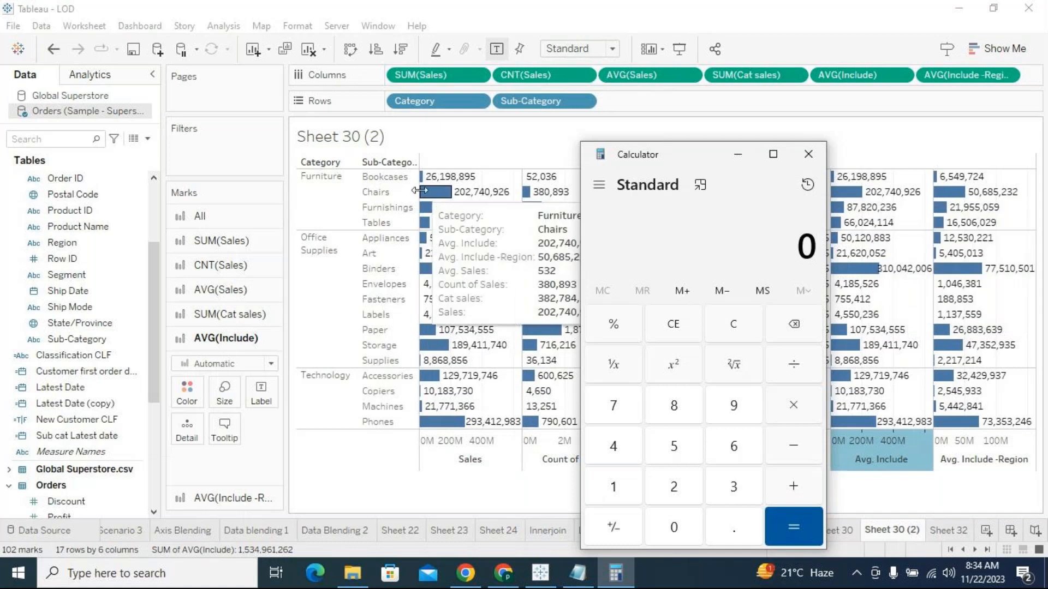
# Step: Divide the Chairs sales of 202740926 by 4 in Calculator and compare the result with the Chairs Avg. Include -Region value
pyautogui.click(678, 491)
pyautogui.click(674, 527)
pyautogui.click(675, 487)
pyautogui.click(614, 406)
pyautogui.click(621, 445)
pyautogui.click(686, 529)
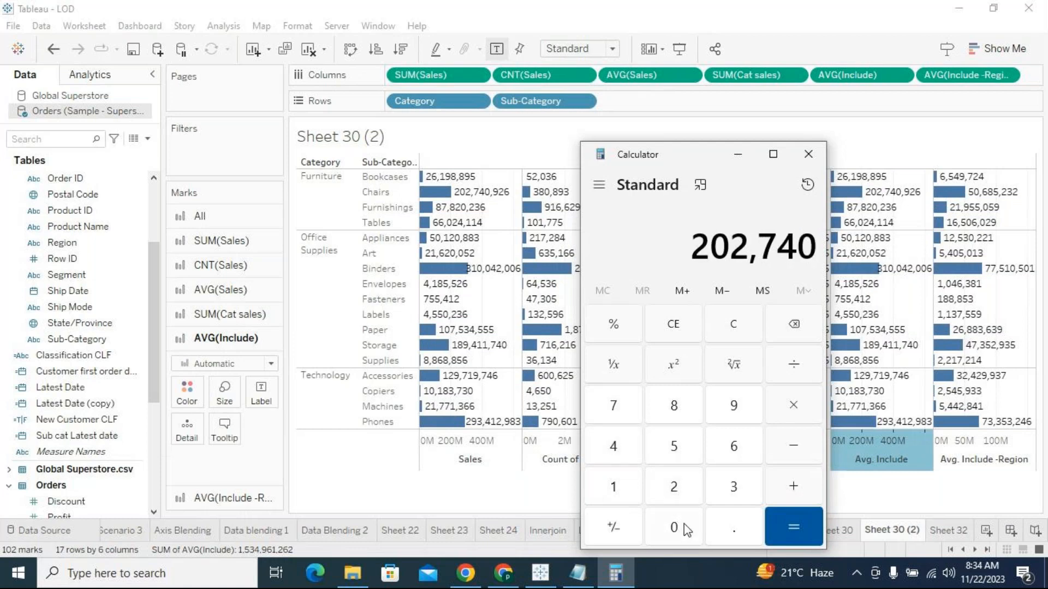
pyautogui.click(738, 418)
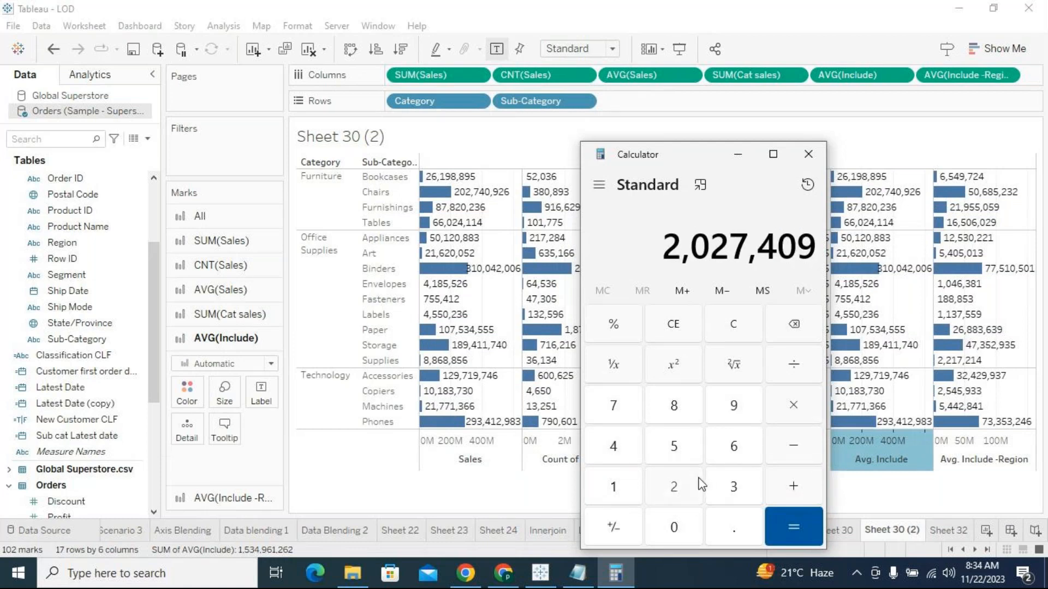
pyautogui.click(677, 486)
pyautogui.click(736, 445)
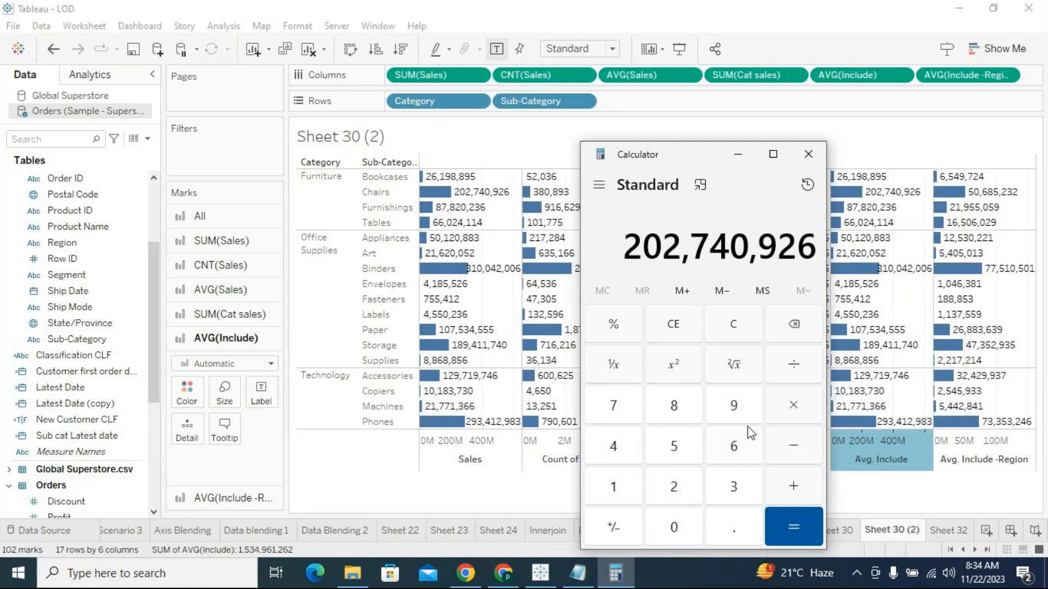
pyautogui.click(809, 356)
pyautogui.click(614, 446)
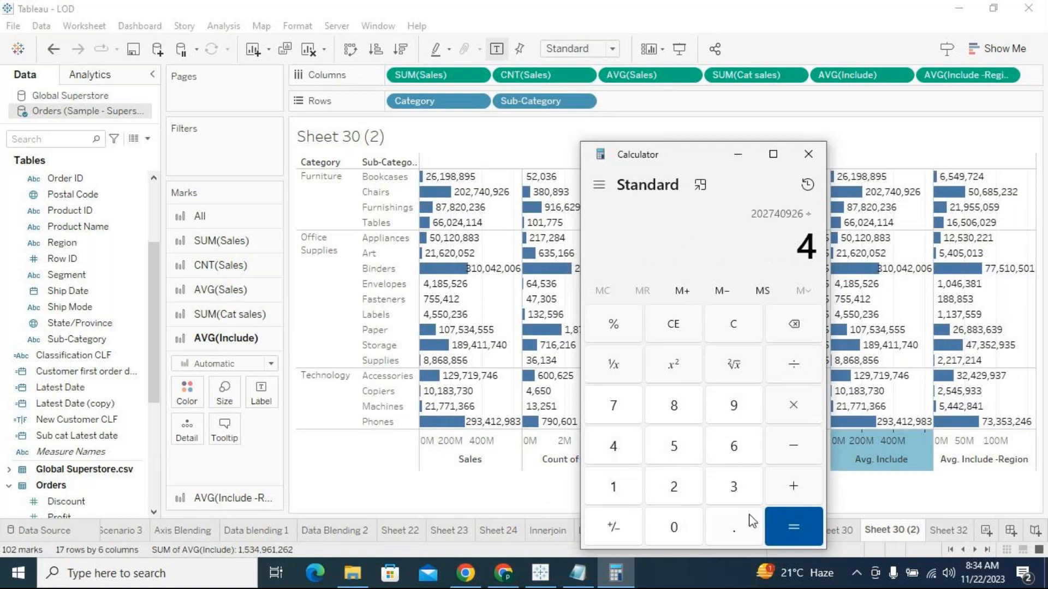
pyautogui.click(783, 525)
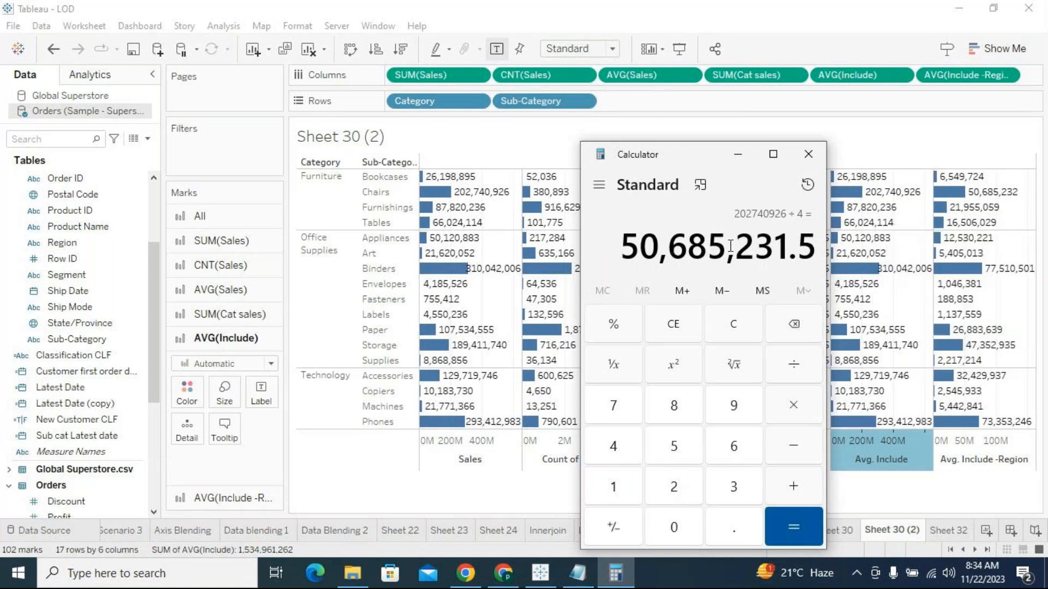
pyautogui.moveTo(984, 201)
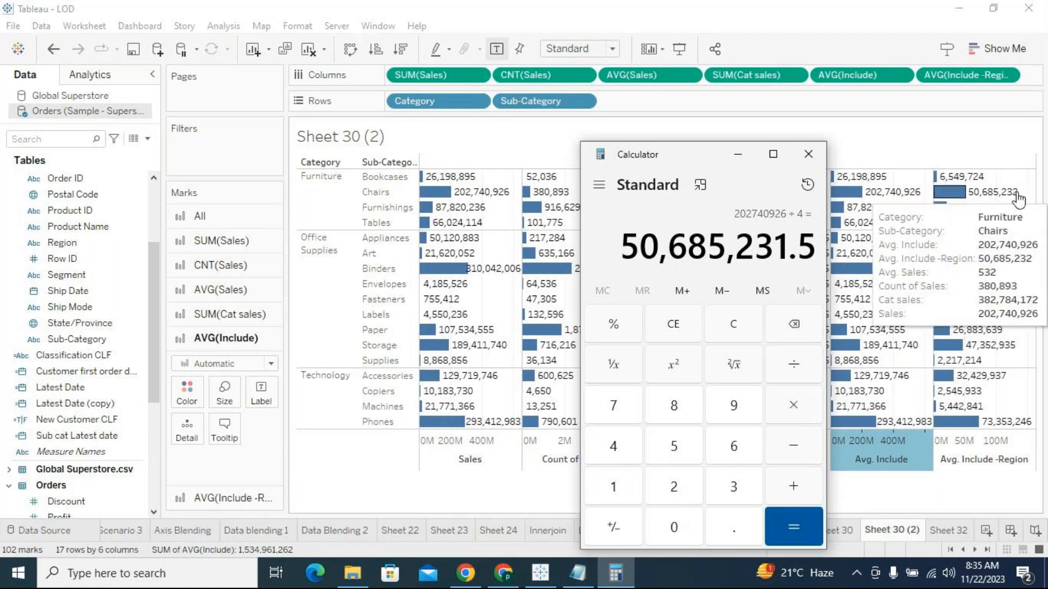
# Step: Minimize Calculator, highlight the Avg. Include -Region axis and look over the calculated fields at the end of the data pane
pyautogui.click(741, 152)
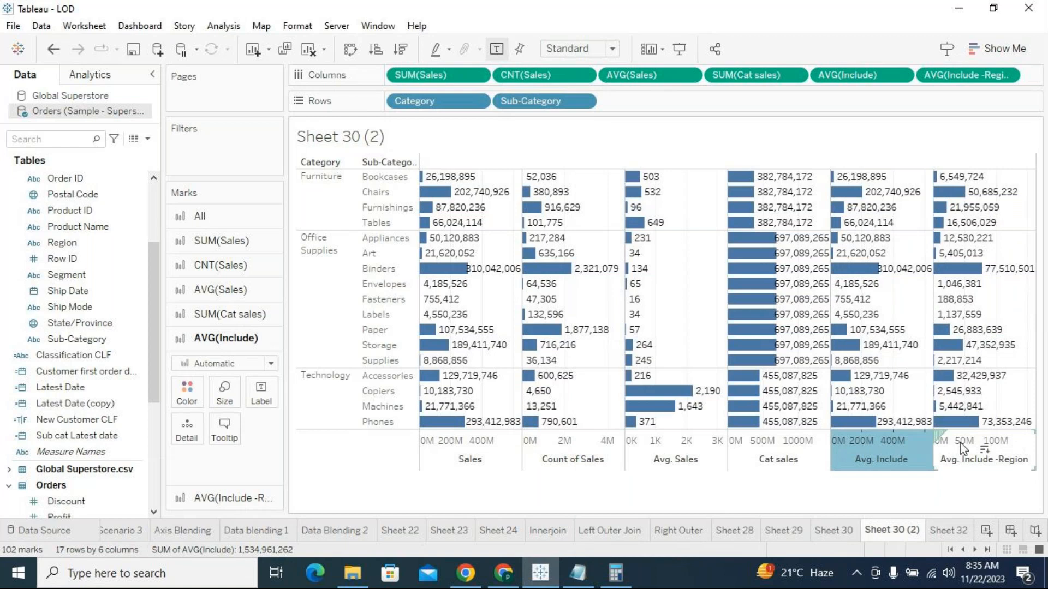
pyautogui.moveTo(965, 434)
pyautogui.click(947, 447)
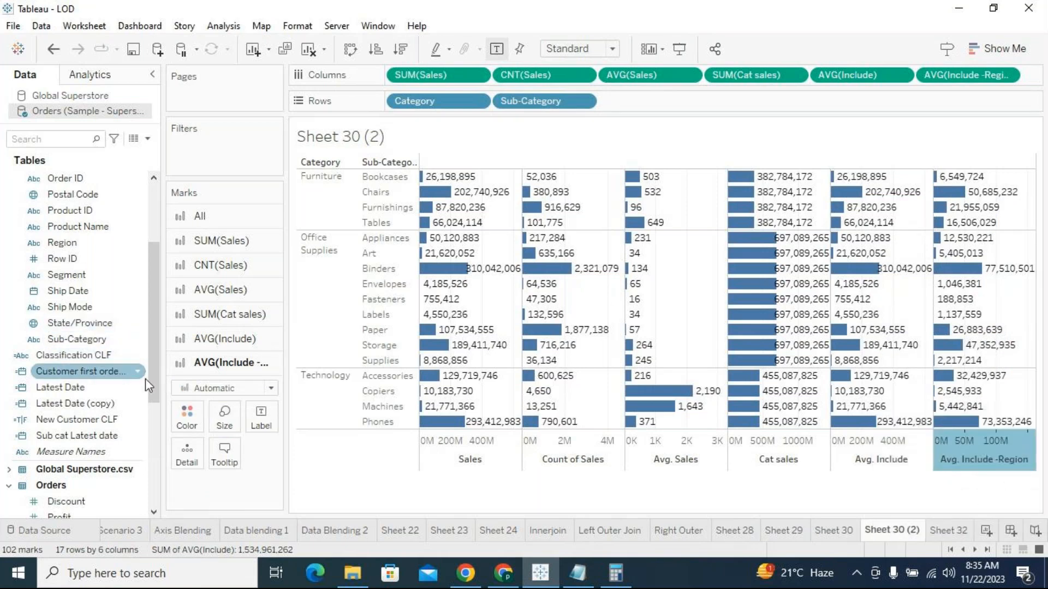
pyautogui.moveTo(150, 378); pyautogui.dragTo(151, 406)
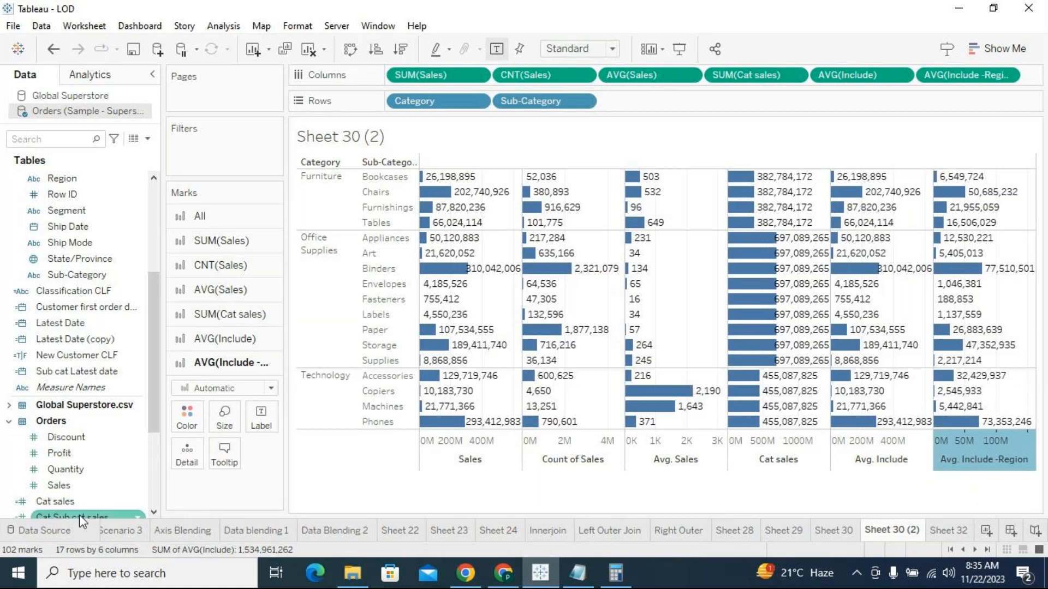
pyautogui.scroll(-3, 79, 515)
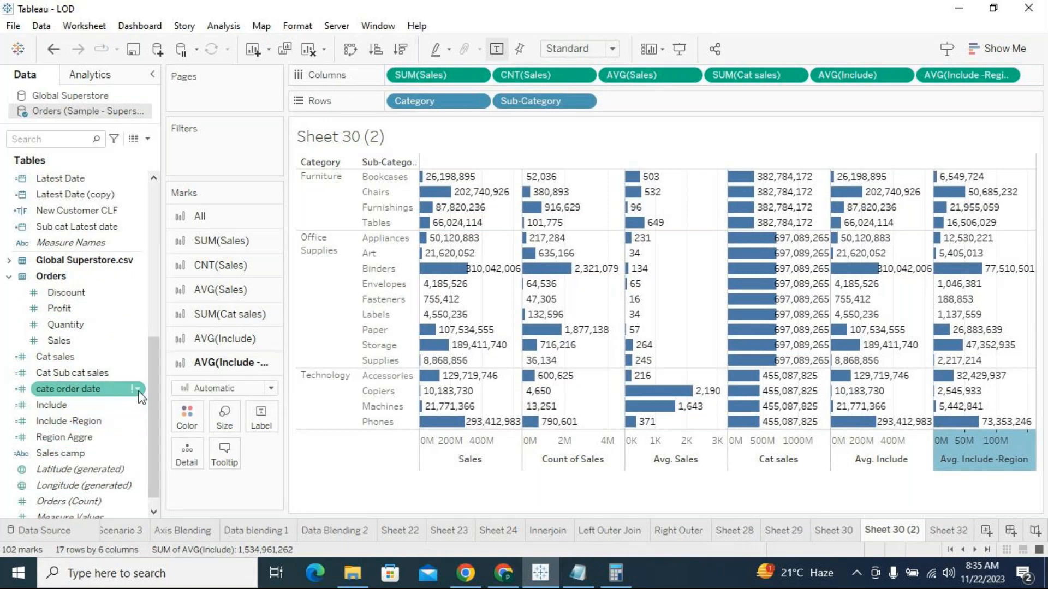
pyautogui.scroll(-1, 134, 457)
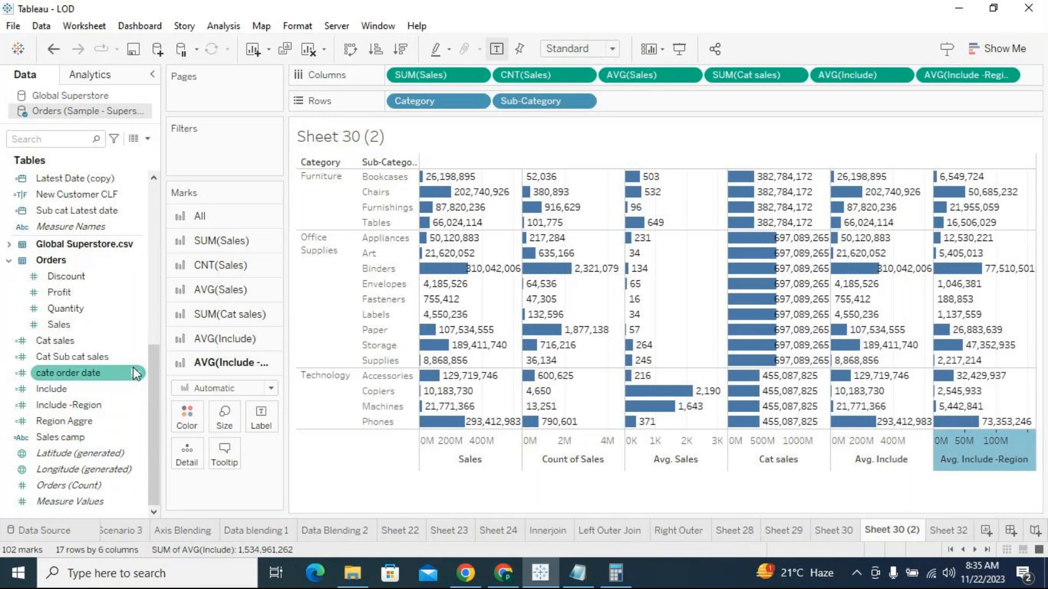
pyautogui.moveTo(136, 374)
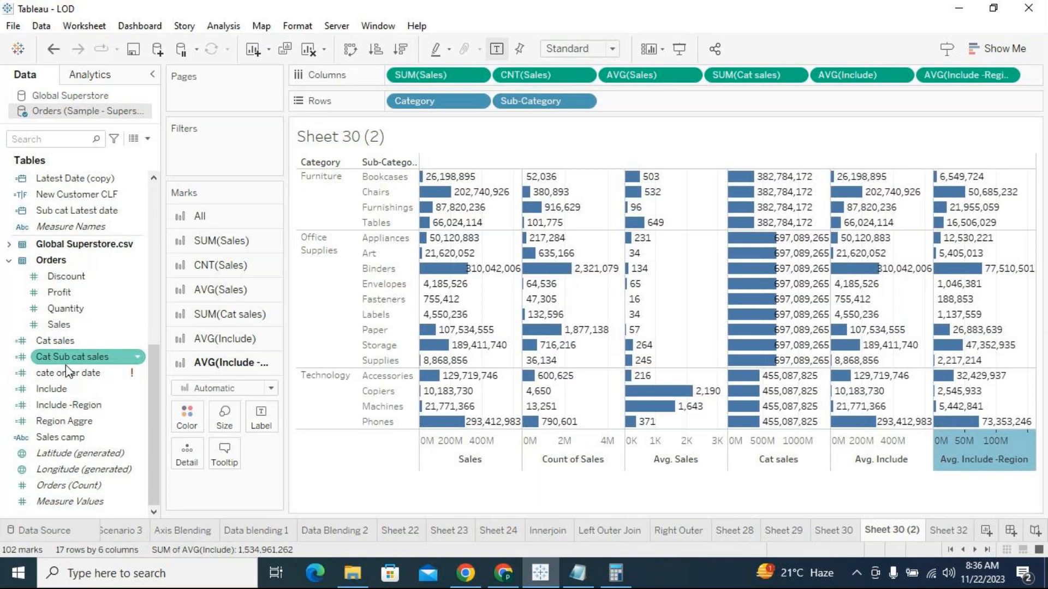
# Step: Compare the averages by highlighting the Avg. Sales, Avg. Include -Region and Avg. Include axes together, ending with Avg. Include alone
pyautogui.moveTo(67, 372); pyautogui.dragTo(652, 471)
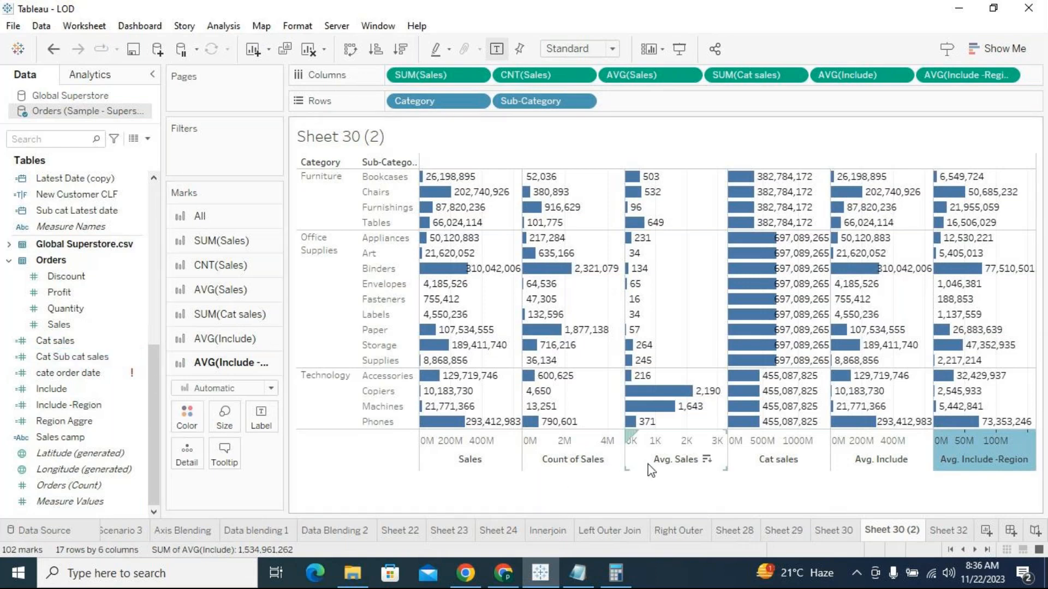
pyautogui.click(652, 469)
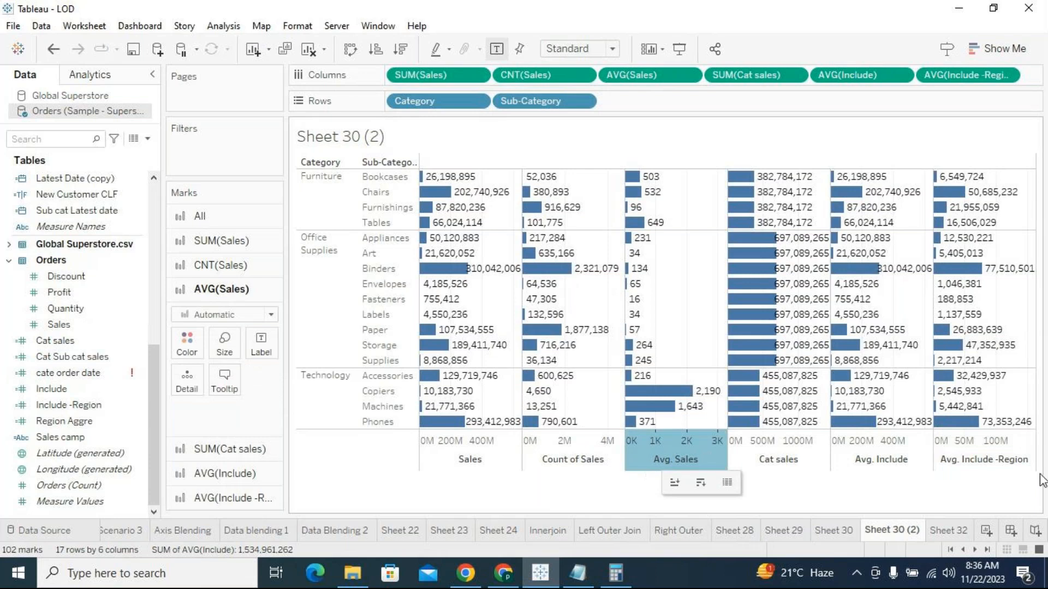
pyautogui.keyDown('ctrl'); pyautogui.click(940, 462); pyautogui.keyUp('ctrl')
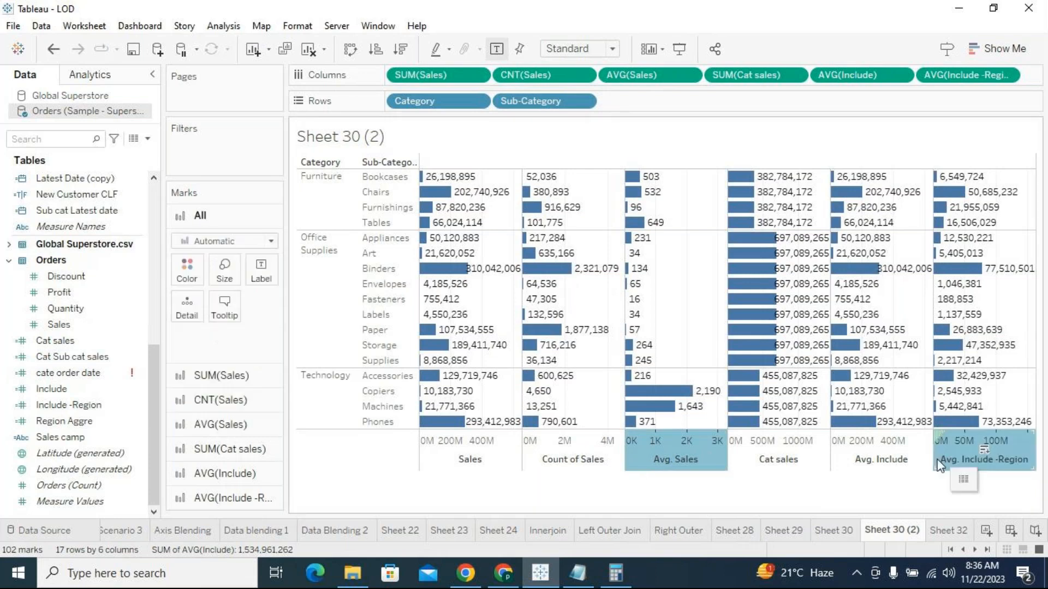
pyautogui.keyDown('ctrl'); pyautogui.click(854, 461); pyautogui.keyUp('ctrl')
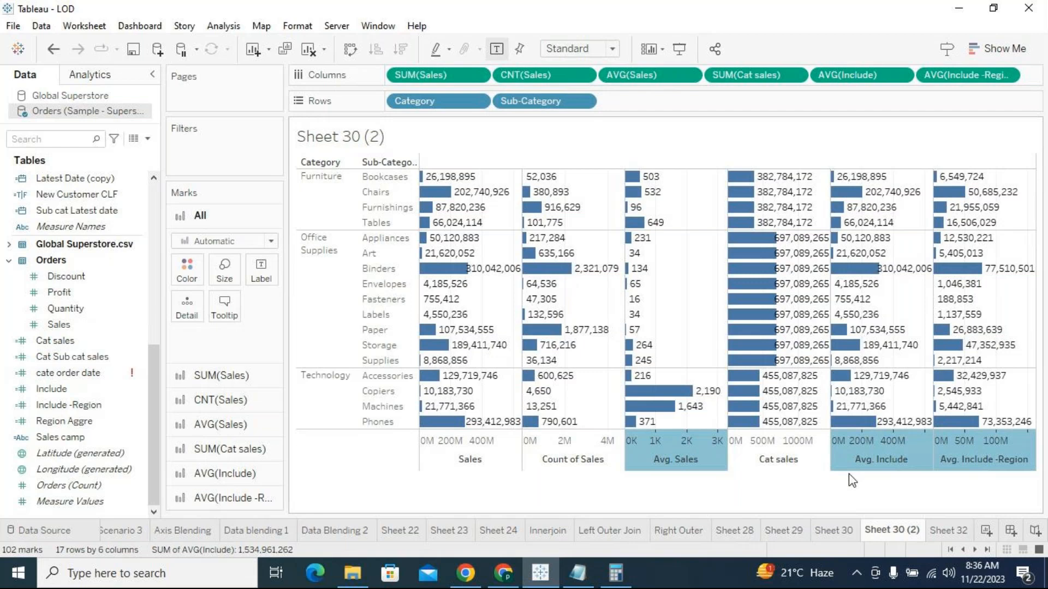
pyautogui.click(853, 444)
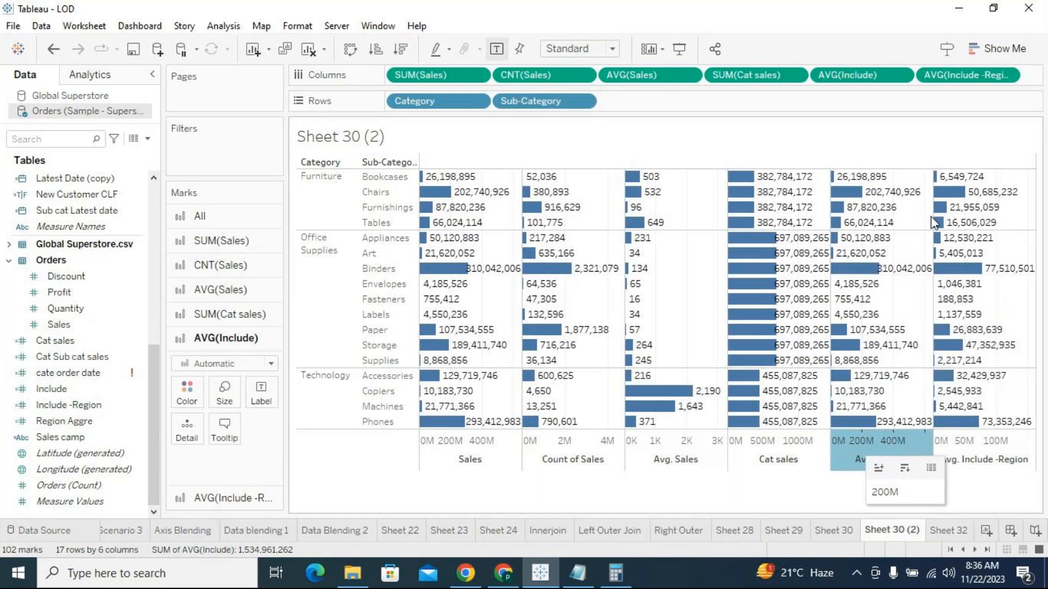
# Step: Highlight the Bookcases row and examine the details of its Avg. Include bar
pyautogui.moveTo(887, 217)
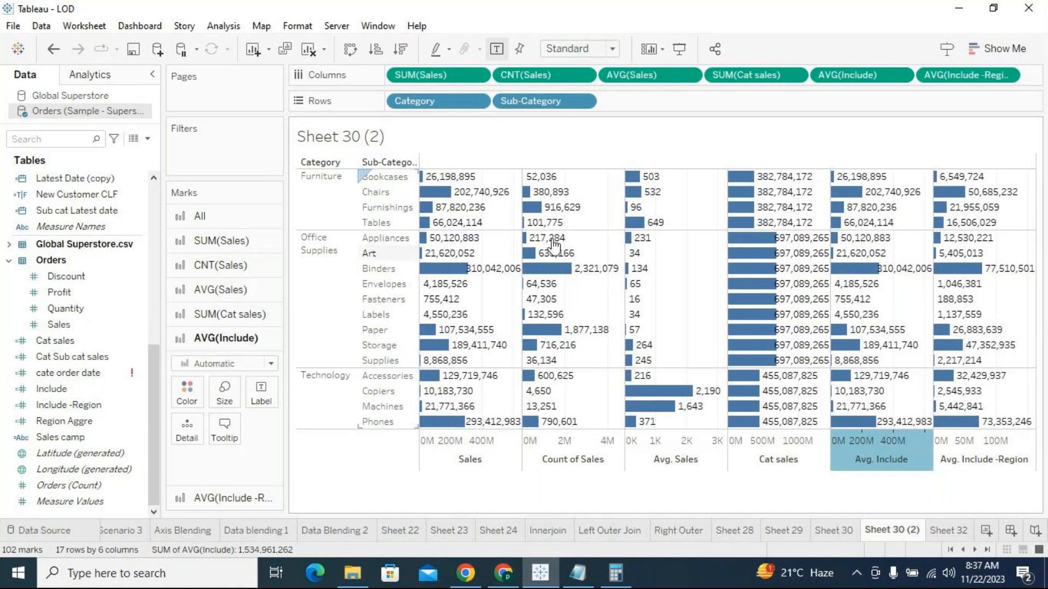
pyautogui.moveTo(871, 201)
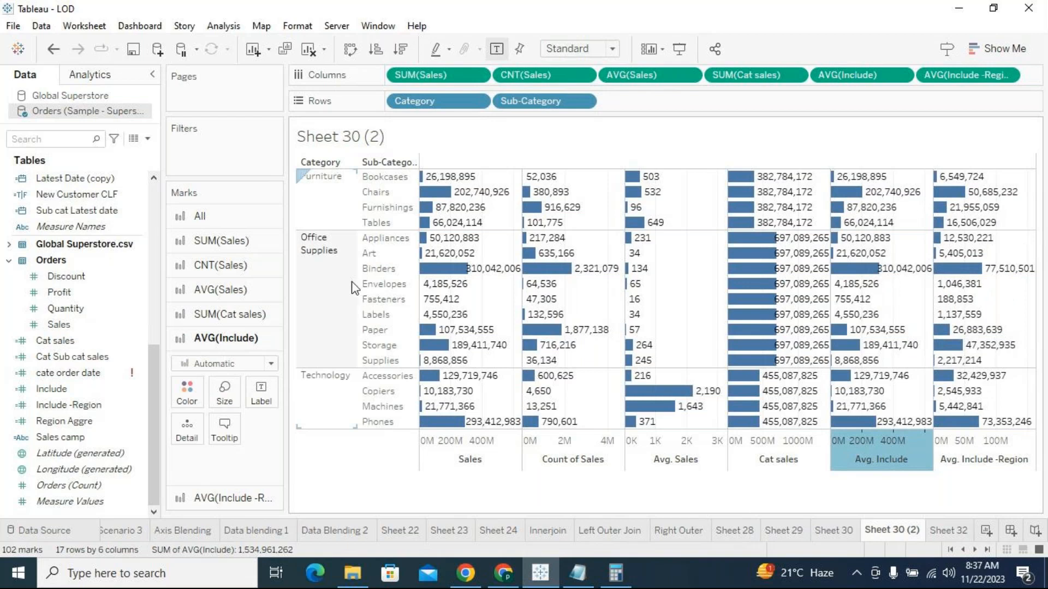
pyautogui.click(373, 177)
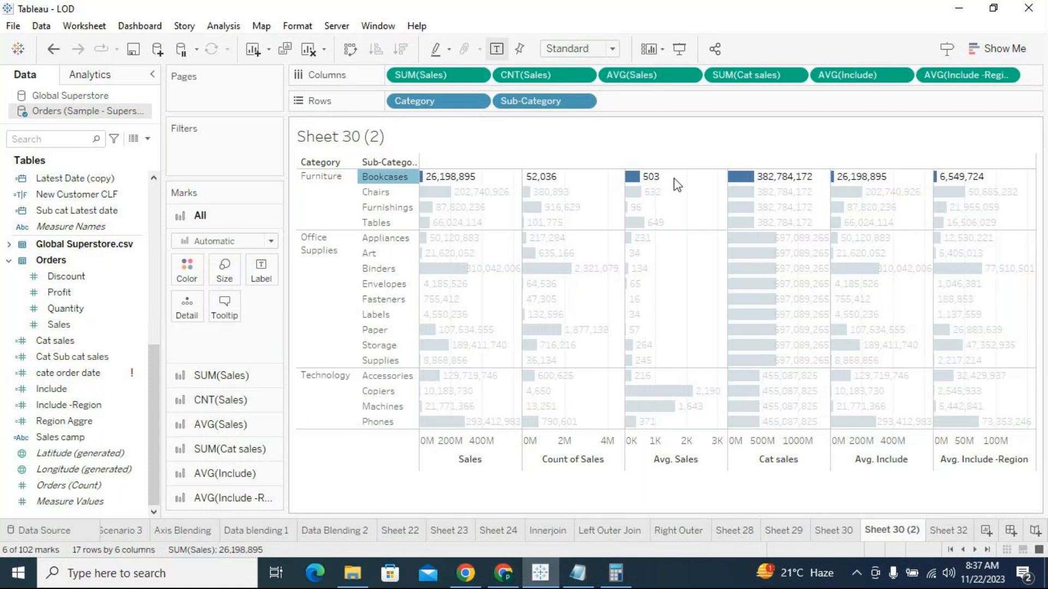
pyautogui.moveTo(891, 243)
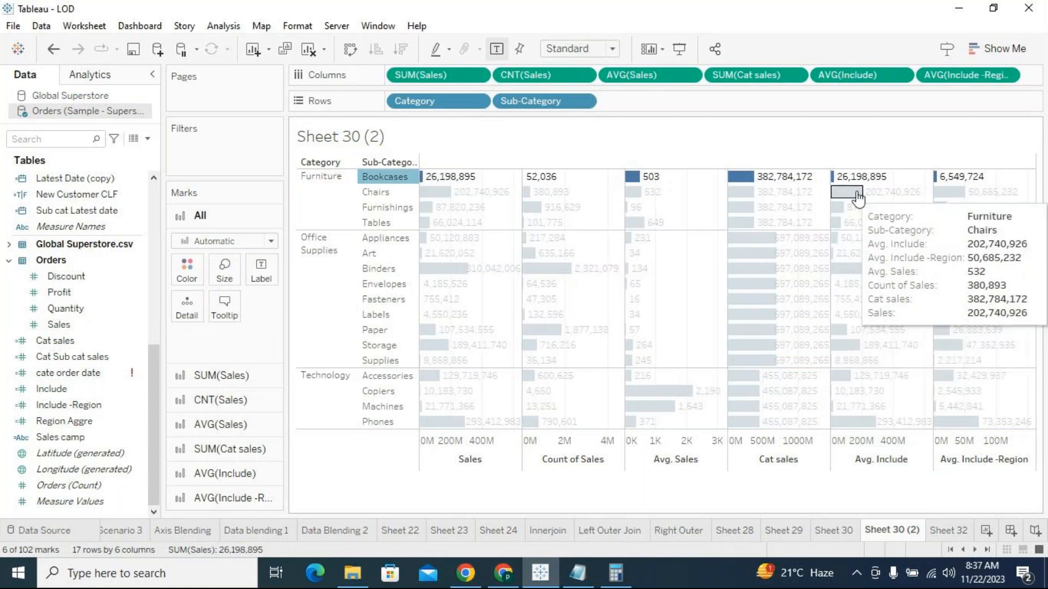
pyautogui.moveTo(854, 185)
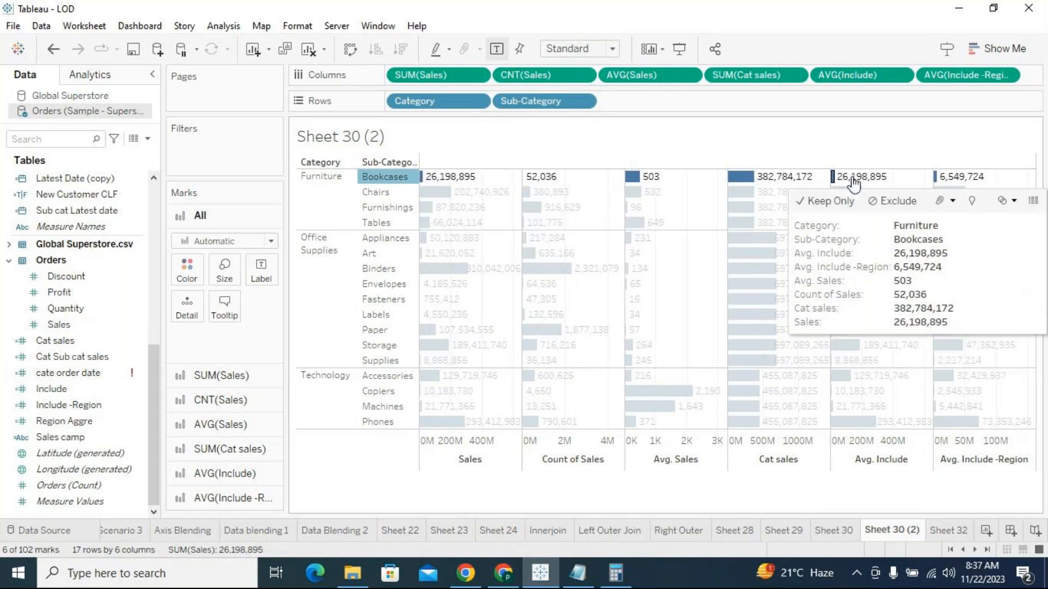
# Step: Highlight the Avg. Include -Region axis and the Bookcases row to examine their values, clearing the highlights when done
pyautogui.moveTo(911, 350)
pyautogui.click(910, 309)
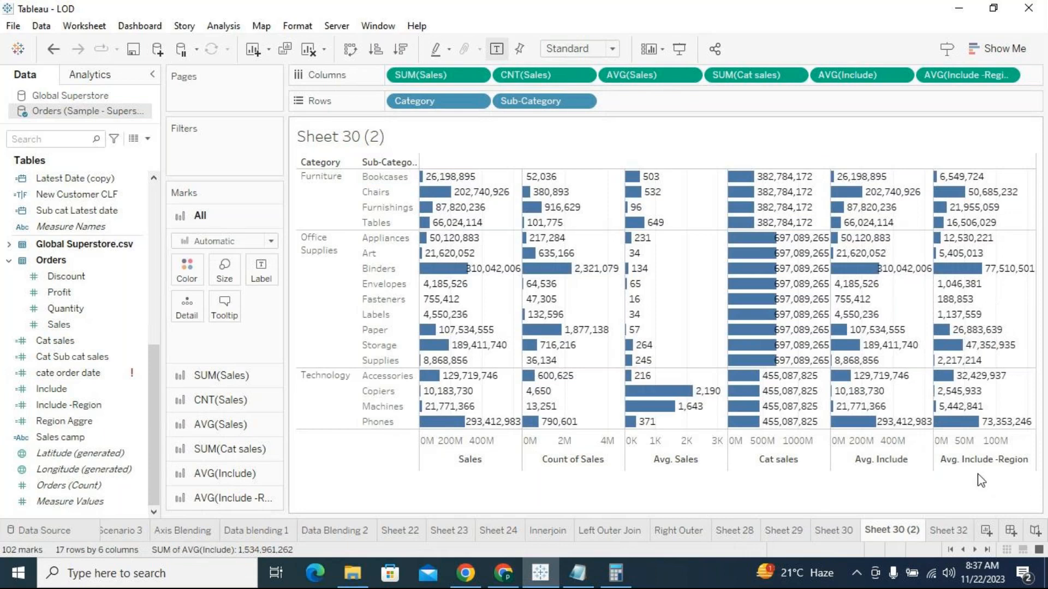
pyautogui.click(1027, 456)
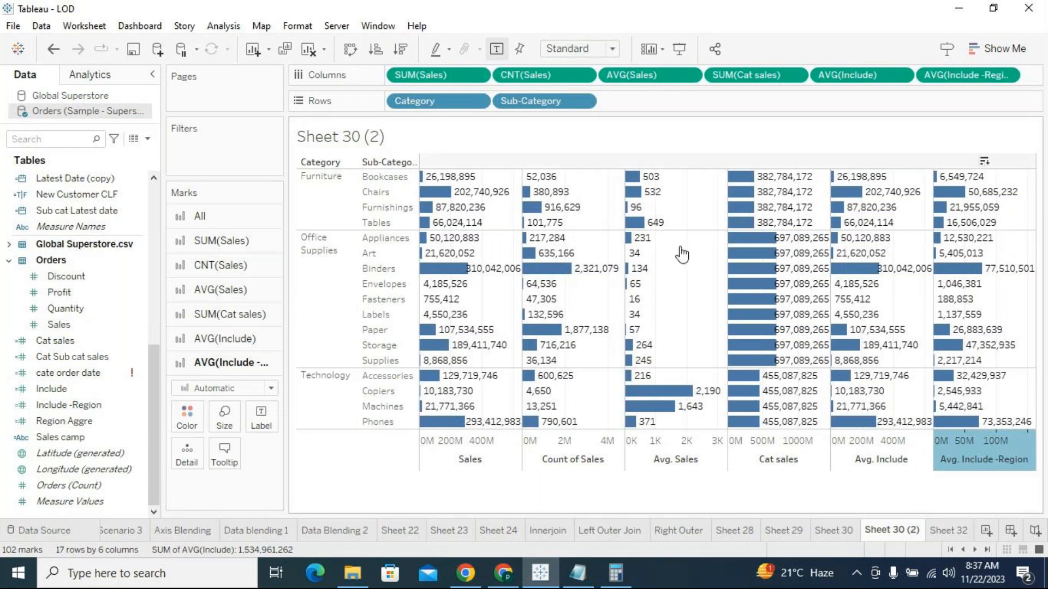
pyautogui.moveTo(527, 256)
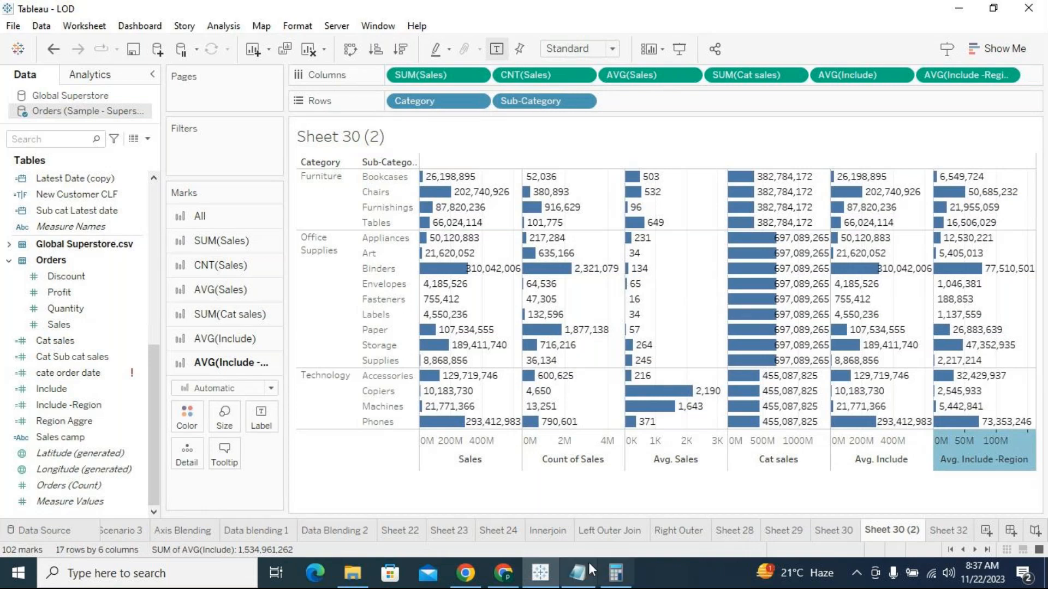
pyautogui.moveTo(938, 184)
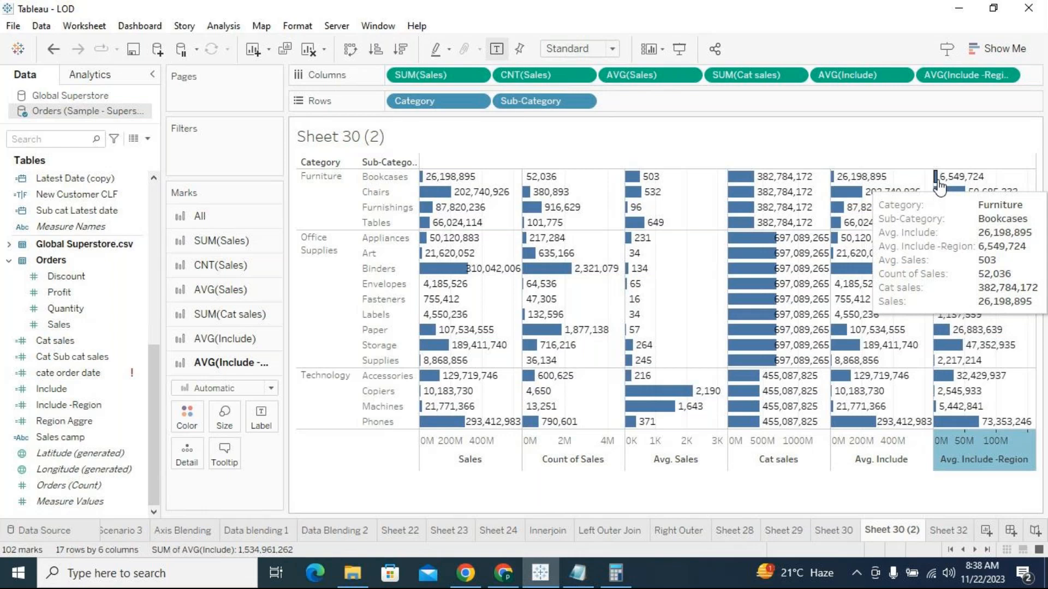
pyautogui.click(384, 178)
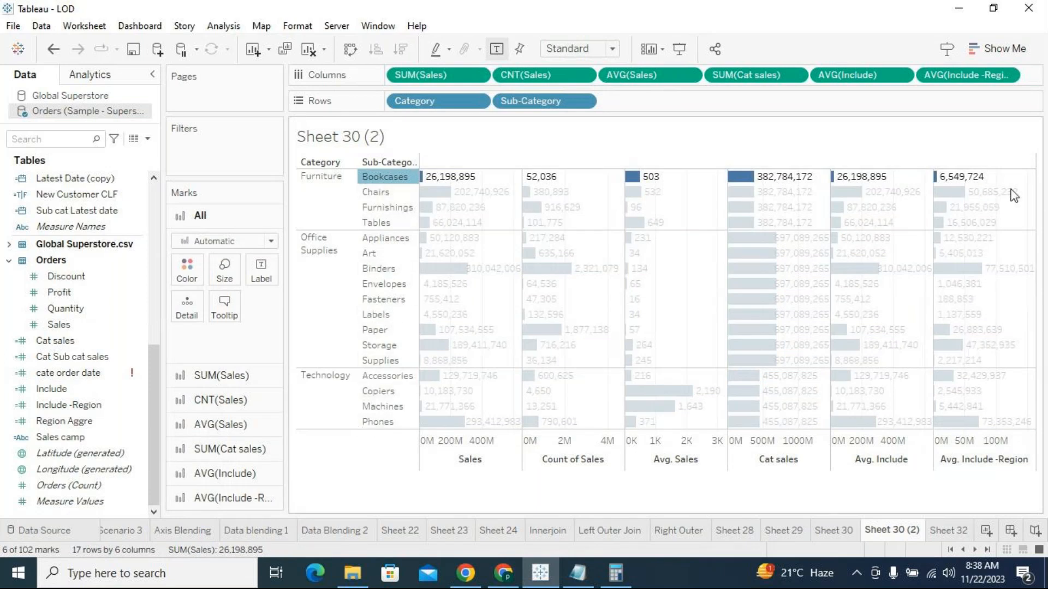
pyautogui.moveTo(1011, 201)
pyautogui.moveTo(964, 430)
pyautogui.click(1025, 311)
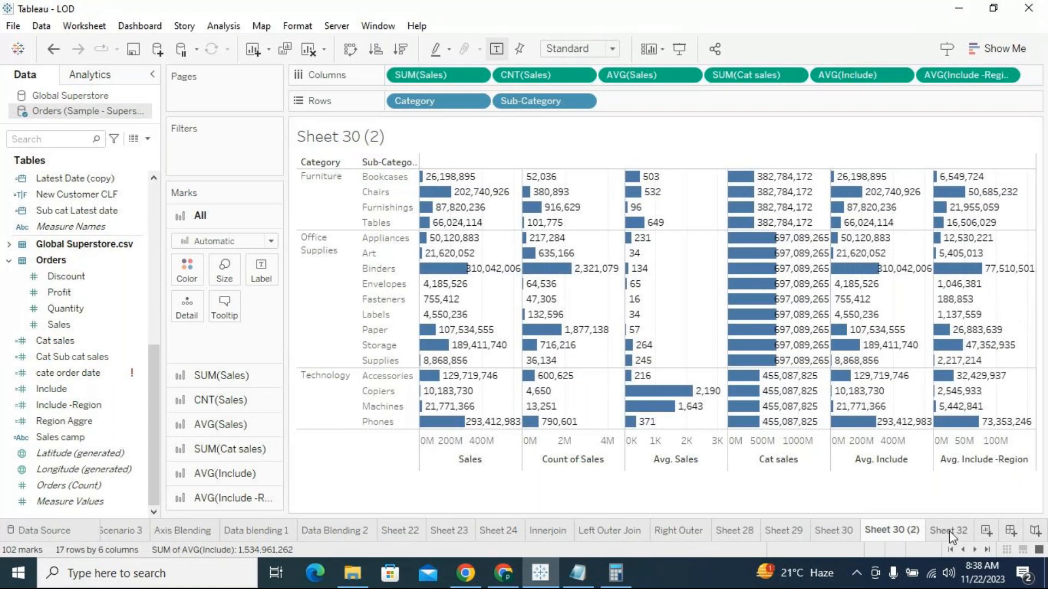
# Step: Switch to the LOD notes in Notepad and start a "Scenario:" line below the Include LOD definition
pyautogui.click(573, 579)
pyautogui.click(241, 307)
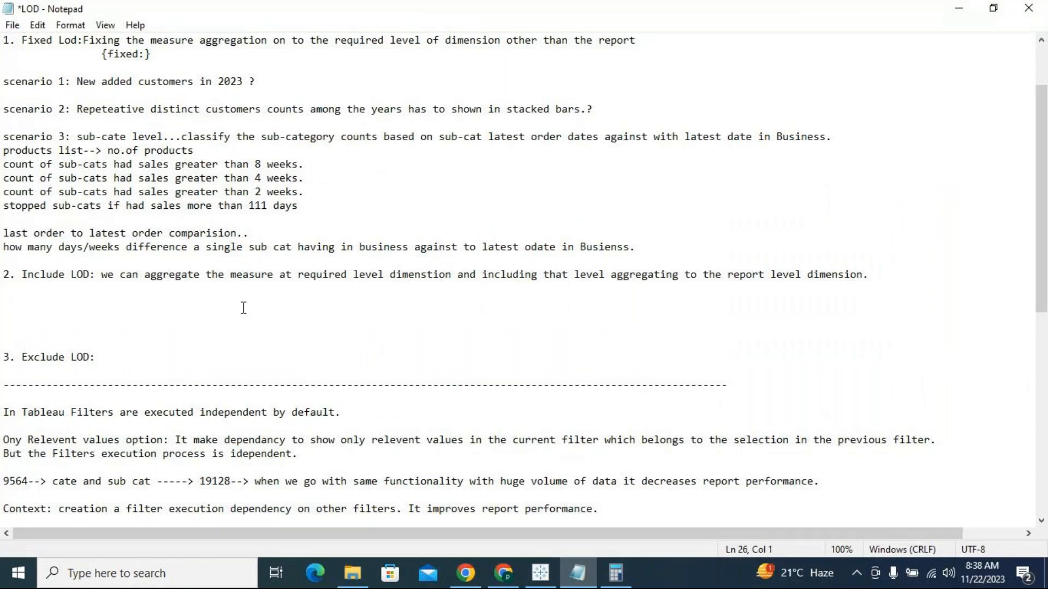
pyautogui.write('Scenario:')
pyautogui.write('Dislpay')
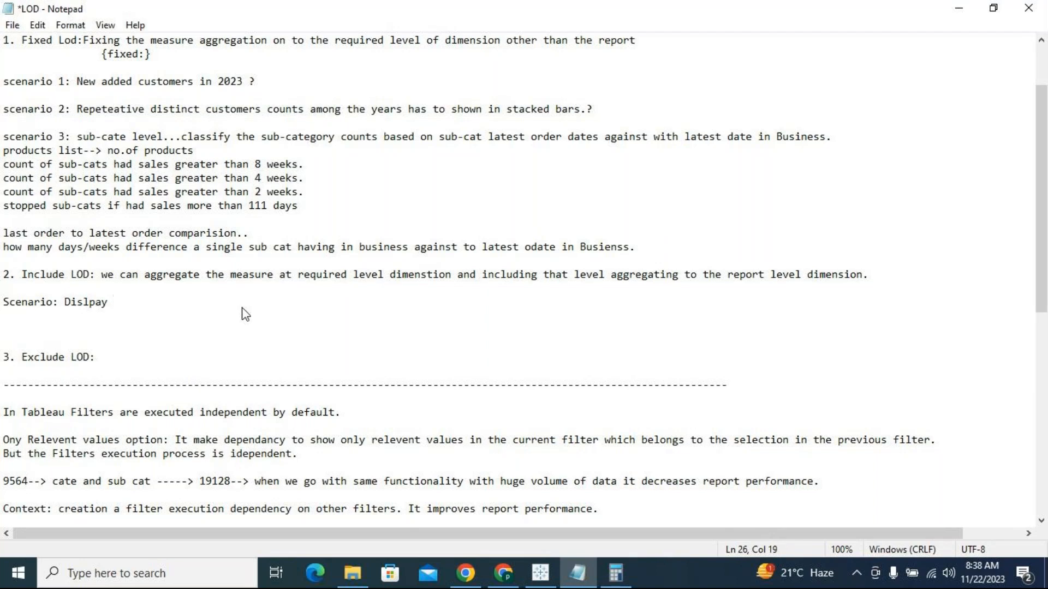
pyautogui.write('av')
pyautogui.press('BackSpace')
pyautogui.press('BackSpace')
pyautogui.write('avg customer sales')
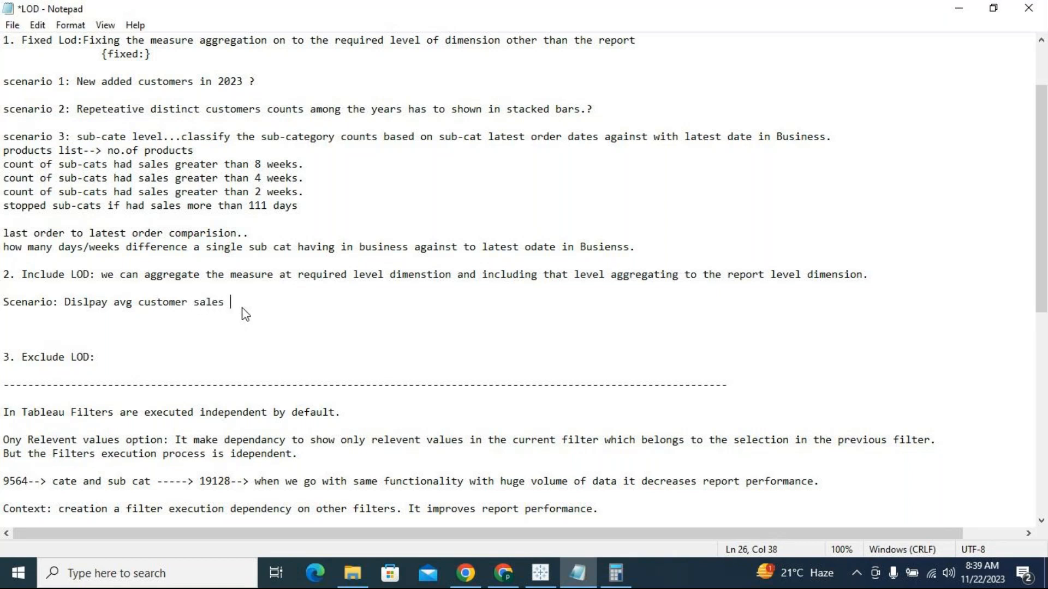
pyautogui.write(' at')
pyautogui.write('pr')
pyautogui.press('BackSpace')
pyautogui.press('BackSpace')
pyautogui.press('BackSpace')
pyautogui.press('BackSpace')
pyautogui.press('BackSpace')
pyautogui.press('BackSpace')
pyautogui.press('BackSpace')
pyautogui.press('BackSpace')
pyautogui.press('BackSpace')
pyautogui.press('BackSpace')
pyautogui.press('BackSpace')
pyautogui.press('BackSpace')
pyautogui.press('BackSpace')
pyautogui.press('BackSpace')
pyautogui.press('BackSpace')
pyautogui.press('BackSpace')
pyautogui.press('BackSpace')
pyautogui.press('BackSpace')
pyautogui.press('BackSpace')
pyautogui.press('BackSpace')
pyautogui.press('BackSpace')
pyautogui.press('BackSpace')
pyautogui.press('BackSpace')
pyautogui.press('BackSpace')
pyautogui.press('BackSpace')
pyautogui.press('BackSpace')
pyautogui.press('BackSpace')
pyautogui.press('BackSpace')
pyautogui.press('BackSpace')
pyautogui.press('BackSpace')
# Step: Complete the scenario line with "Product wise avg customer sales amount to be calcualted."
pyautogui.write('Pro')
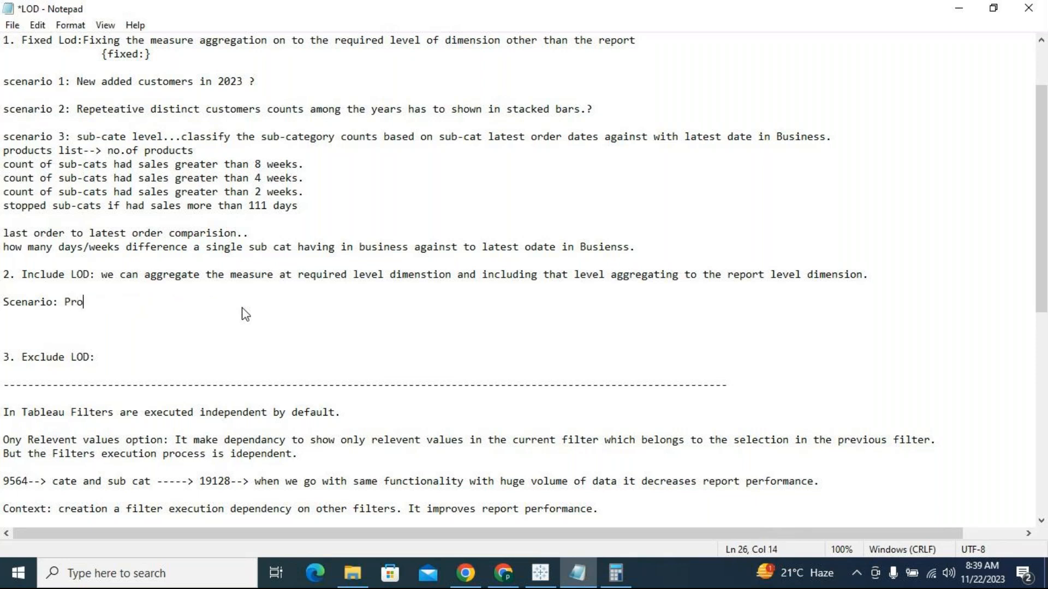
pyautogui.write('duct wise avg customer ')
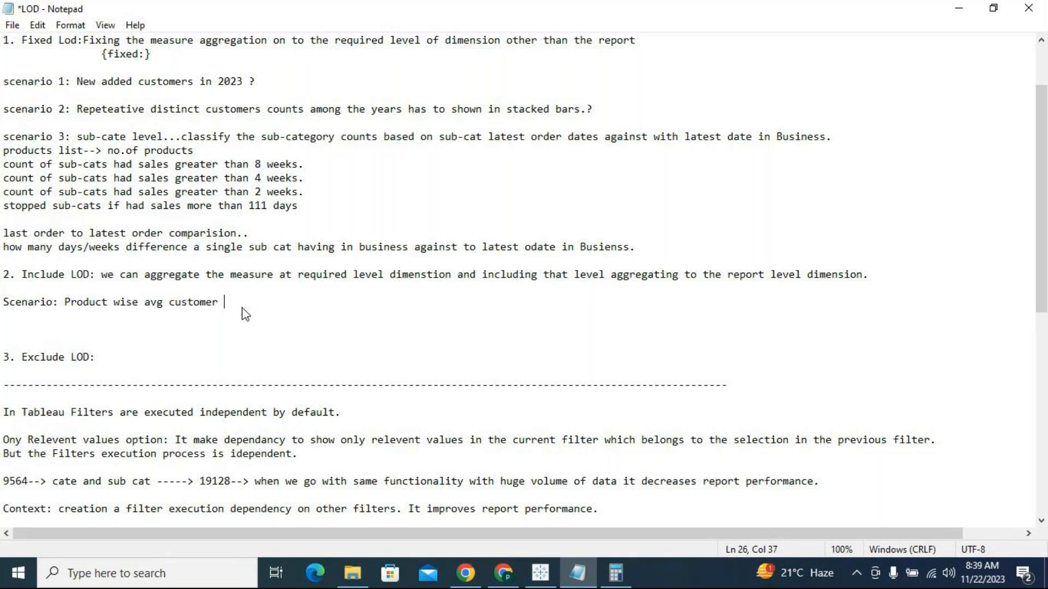
pyautogui.write('sales amount ti')
pyautogui.write(' be')
pyautogui.press('BackSpace')
pyautogui.press('BackSpace')
pyautogui.press('BackSpace')
pyautogui.press('BackSpace')
pyautogui.press('BackSpace')
pyautogui.write('o be calcualt')
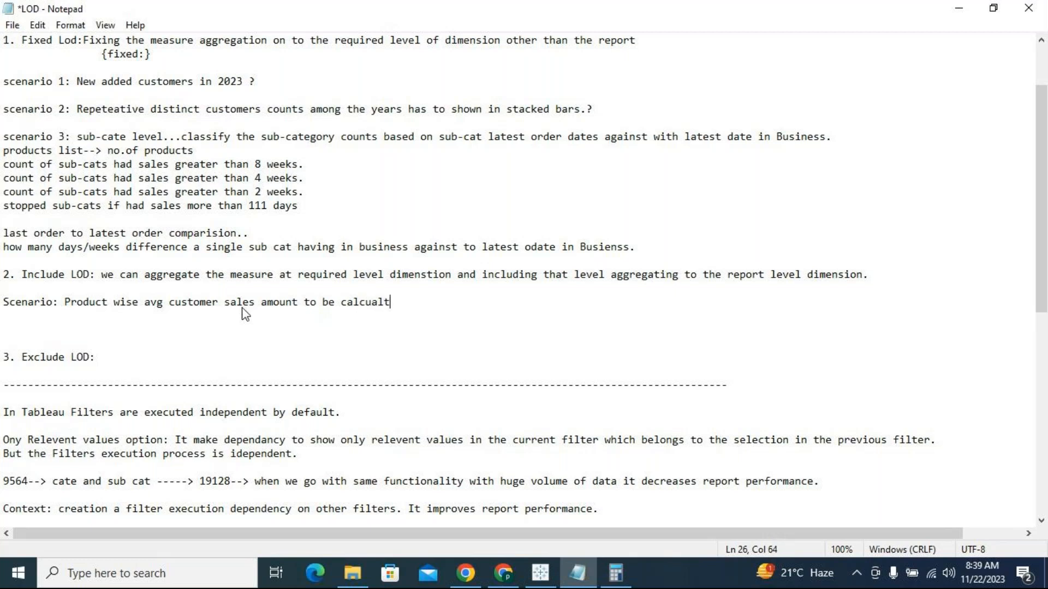
pyautogui.write('te')
pyautogui.press('BackSpace')
pyautogui.press('BackSpace')
pyautogui.write('ed.')
pyautogui.click(271, 369)
# Step: Return to Tableau and rename the Sheet 30 (2) worksheet as Include
pyautogui.click(959, 8)
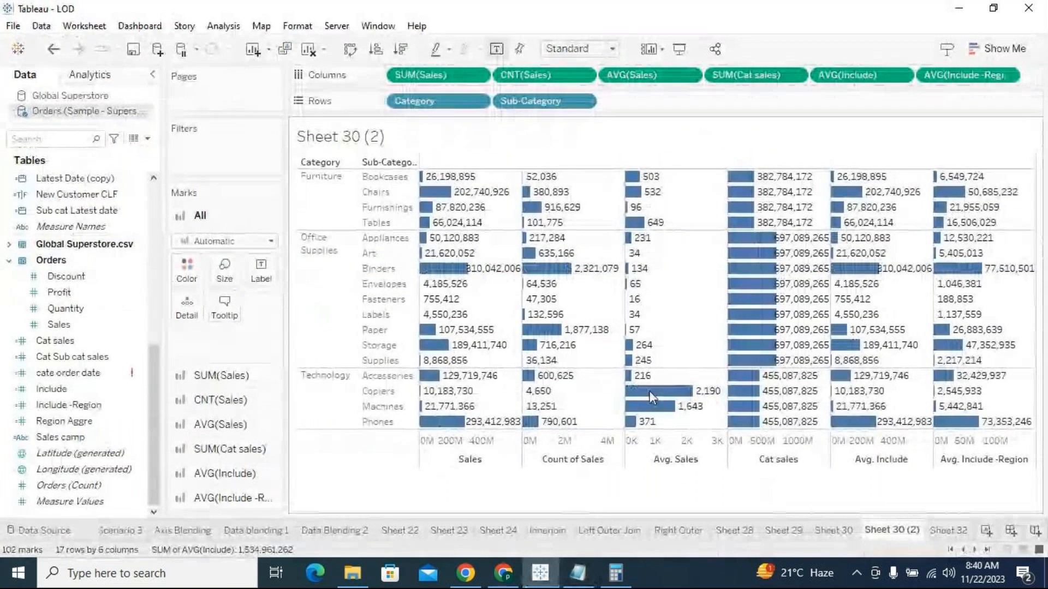
pyautogui.moveTo(484, 578)
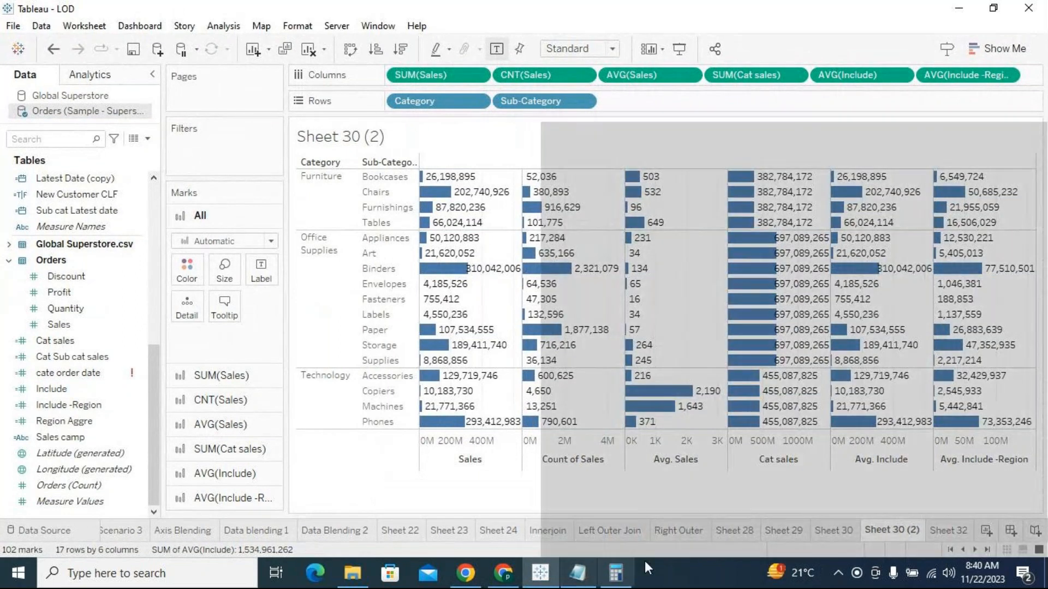
pyautogui.click(657, 562)
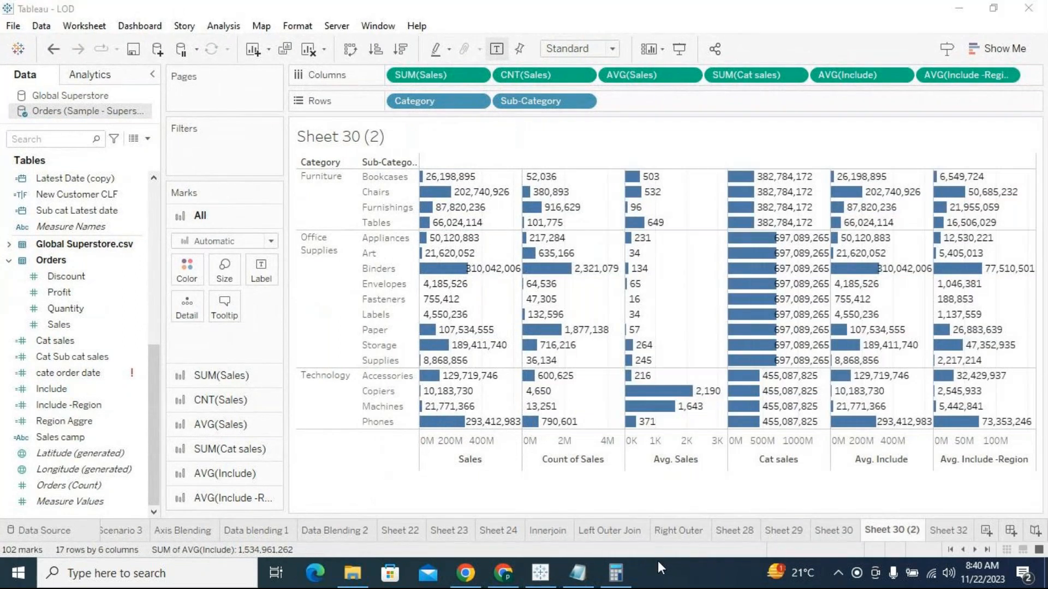
pyautogui.doubleClick(894, 531)
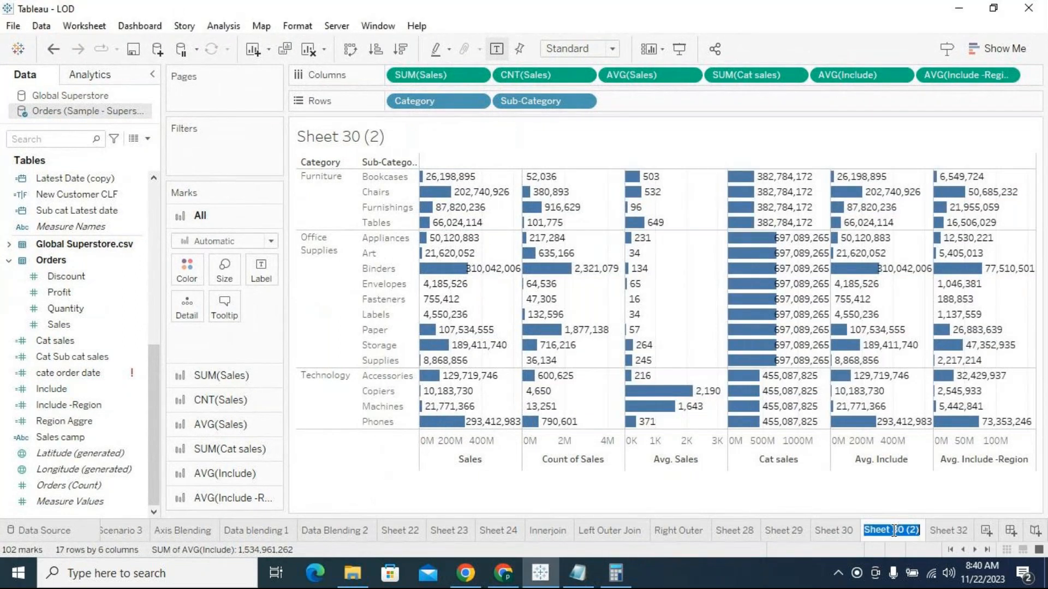
pyautogui.press('BackSpace')
pyautogui.write('Include')
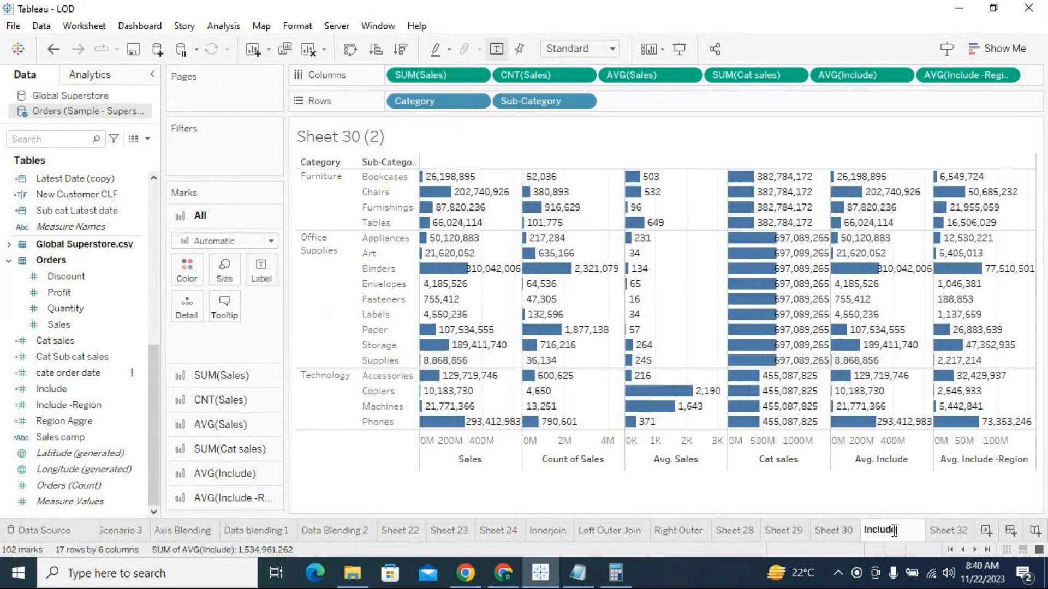
pyautogui.press('Return')
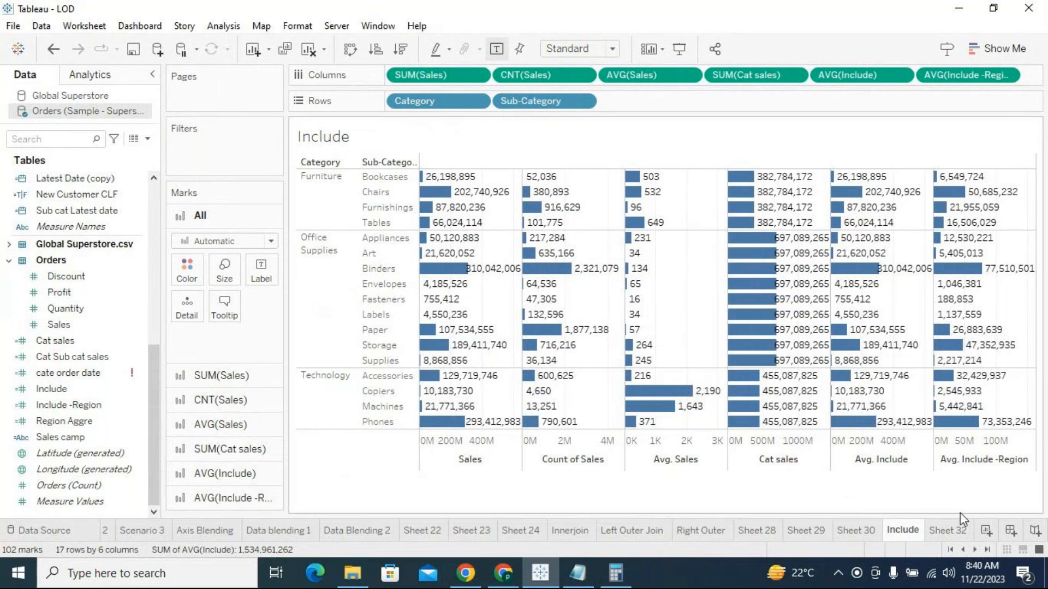
# Step: Add a new blank worksheet after Sheet 32 and show the Orders dimensions in the data pane
pyautogui.click(952, 531)
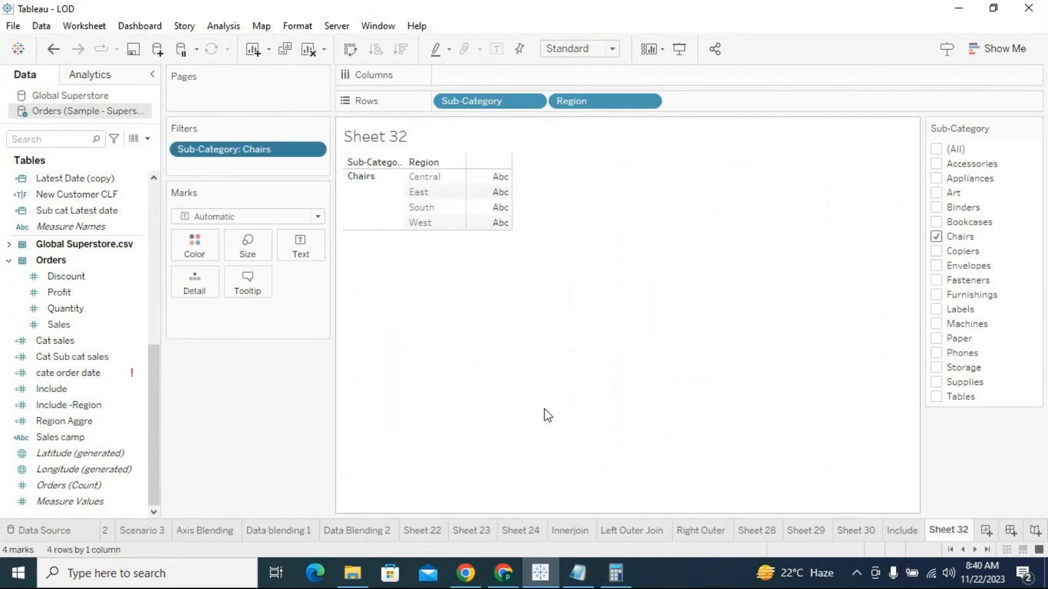
pyautogui.click(986, 531)
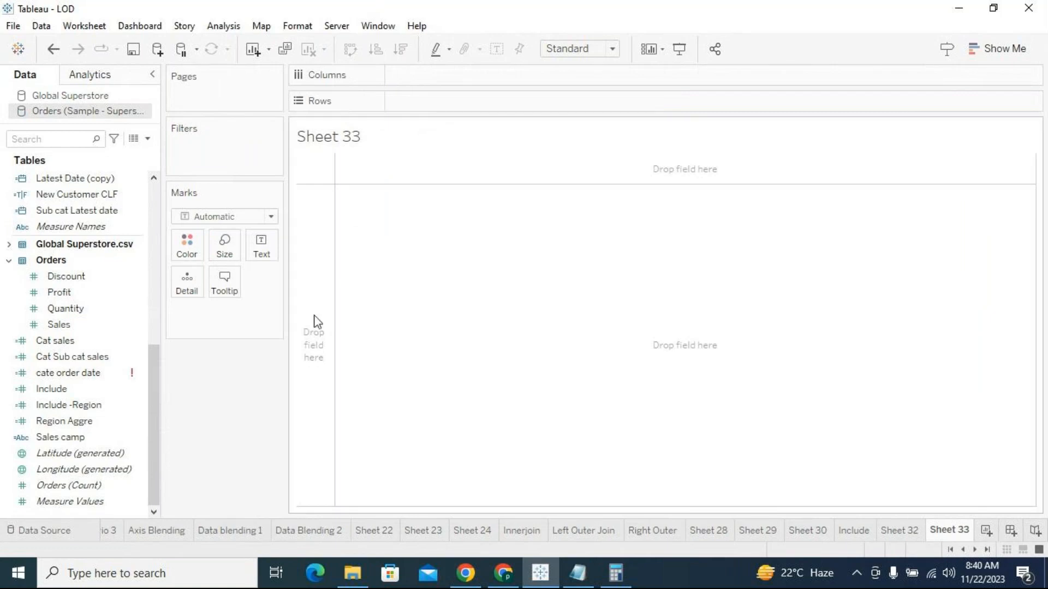
pyautogui.moveTo(152, 380); pyautogui.dragTo(141, 208)
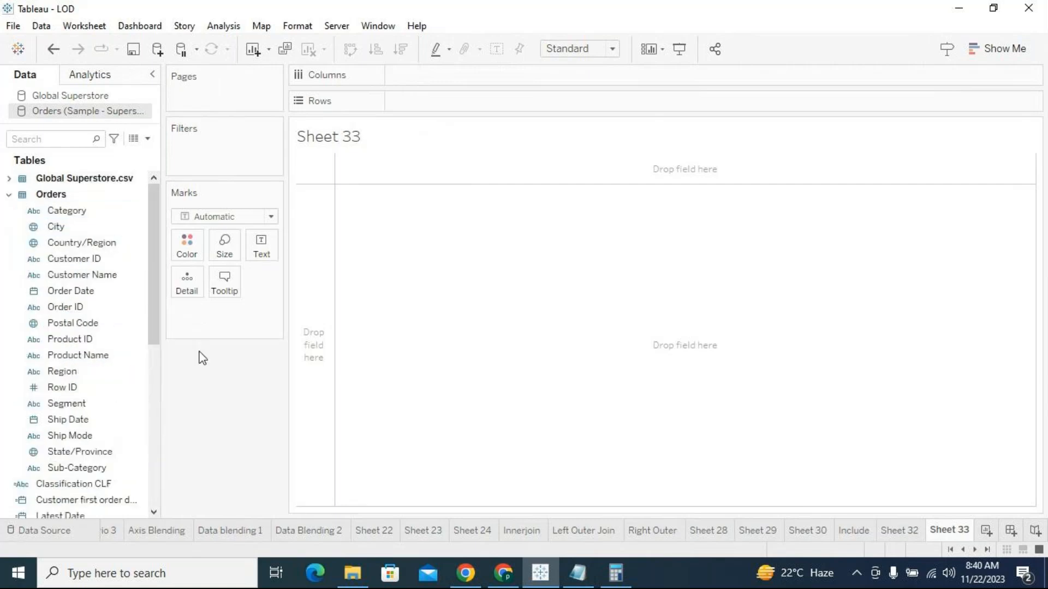
# Step: Save the LOD workbook and open the Save As dialog to view its file type
pyautogui.click(141, 53)
pyautogui.click(15, 27)
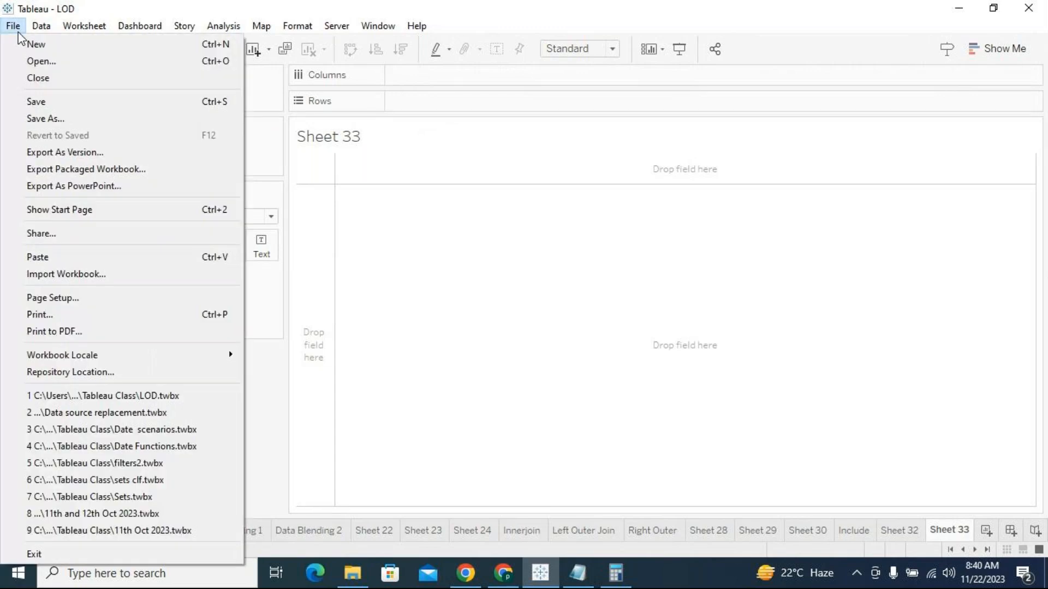
pyautogui.click(33, 119)
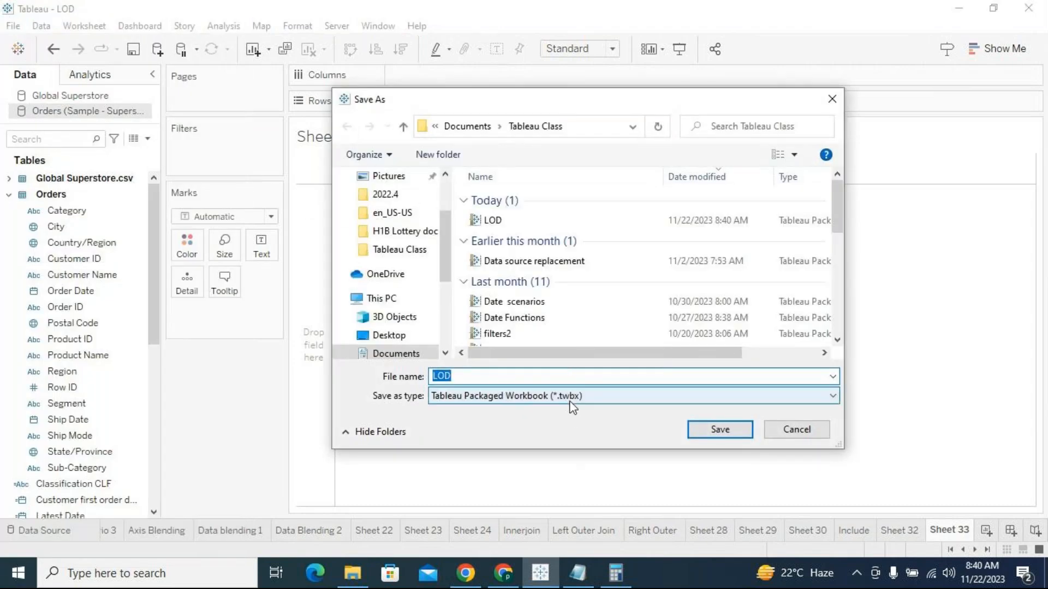
# Step: Switch to the Notepad notes and add the heading "Tableau file extensions:" after the Cross Database Join line
pyautogui.click(578, 573)
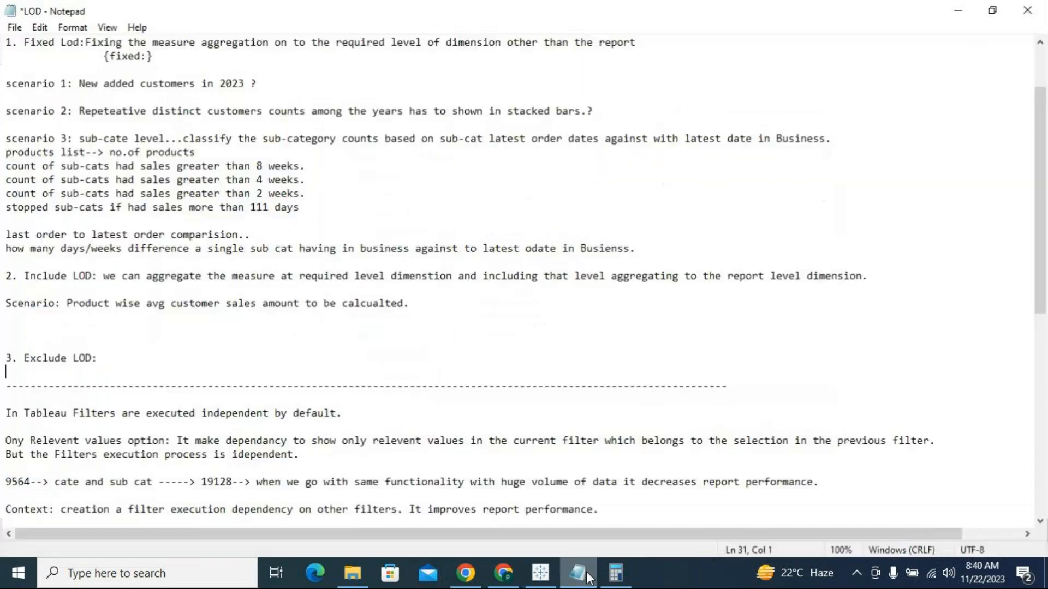
pyautogui.scroll(-10, 491, 418)
pyautogui.click(580, 400)
pyautogui.press('Return')
pyautogui.press('Return')
pyautogui.write('Tableau')
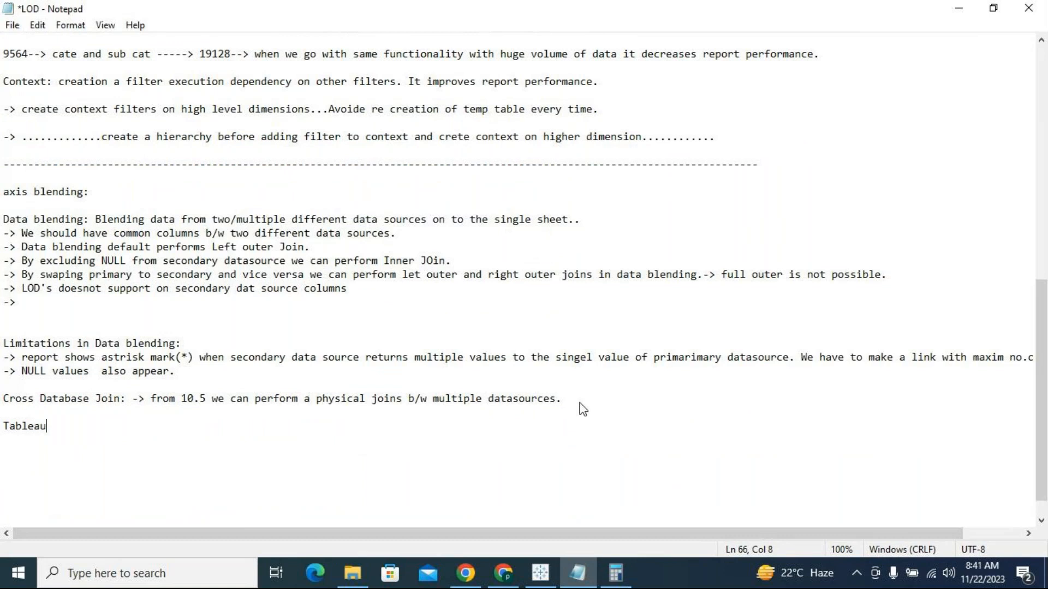
pyautogui.write(' file extensions:')
pyautogui.press('Return')
pyautogui.press('Return')
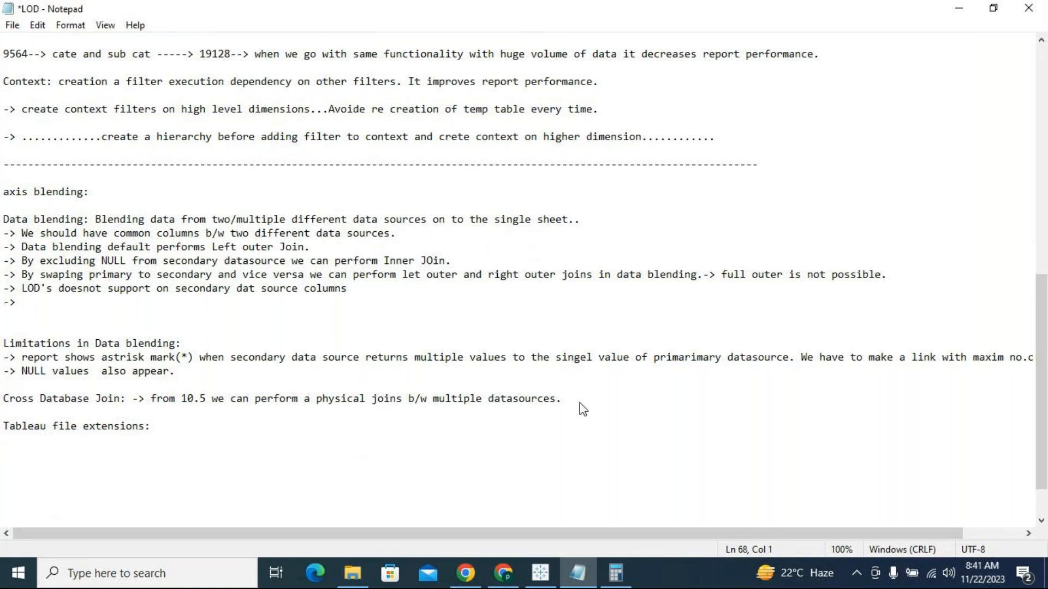
# Step: List ".twb:" and ".twbx:" as separate entries under the file extensions heading, with a blank line between them
pyautogui.write('.twb:')
pyautogui.press('Return')
pyautogui.press('Return')
pyautogui.write('.twbx')
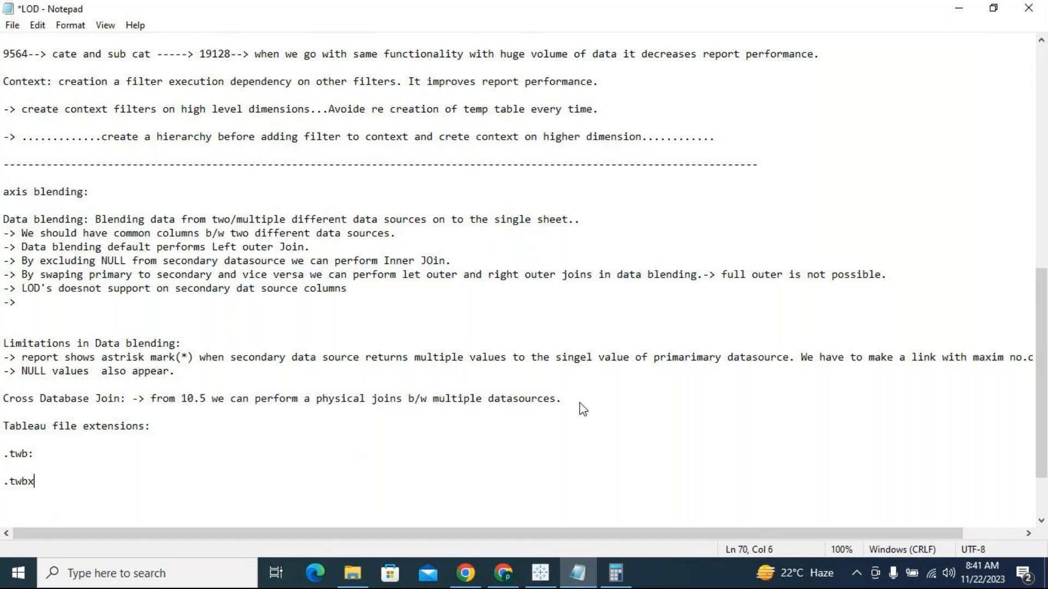
pyautogui.write(':')
pyautogui.press('Return')
pyautogui.press('Return')
# Step: Describe the .twbx entry with "It is tbleau packaged work book."
pyautogui.click(63, 481)
pyautogui.write('It is tbleeau')
pyautogui.press('BackSpace')
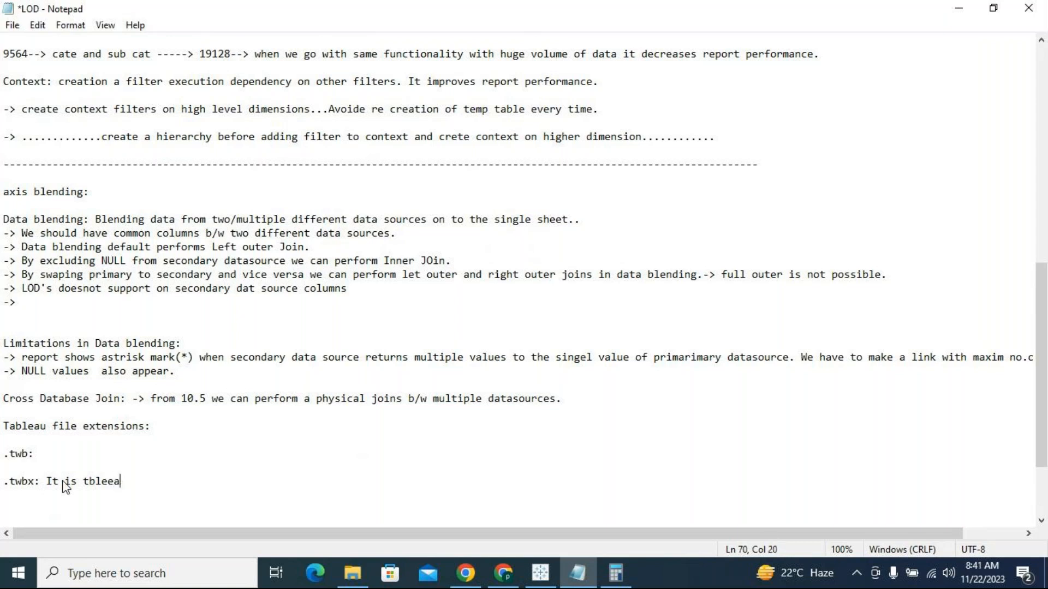
pyautogui.press('BackSpace')
pyautogui.press('BackSpace')
pyautogui.write('au packan')
pyautogui.press('BackSpace')
pyautogui.write('ged work book.')
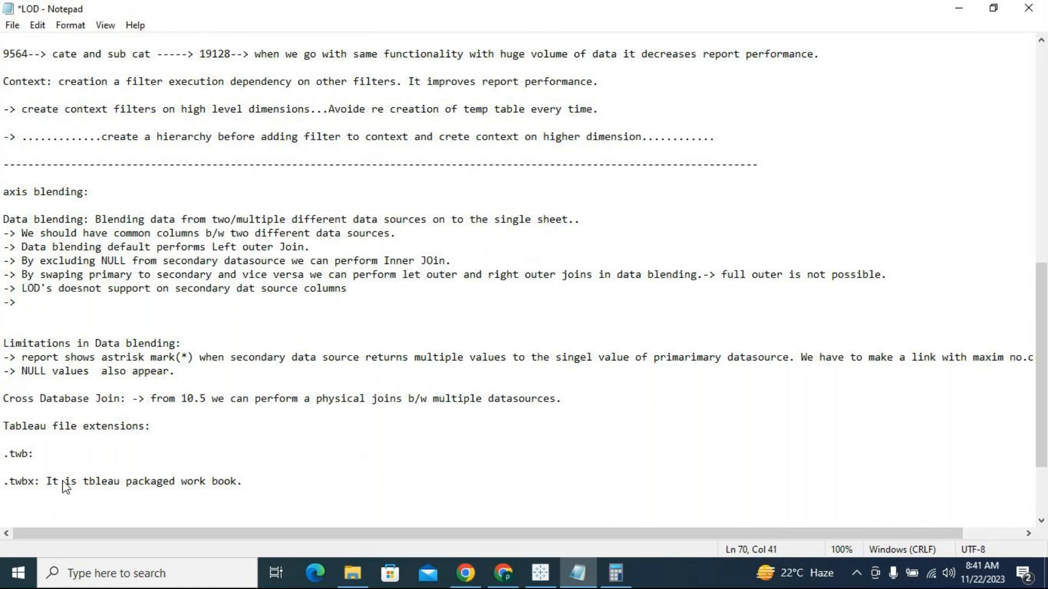
# Step: Extend the .twbx description with "It is having a copy of data source along with work book."
pyautogui.write(' It is having ')
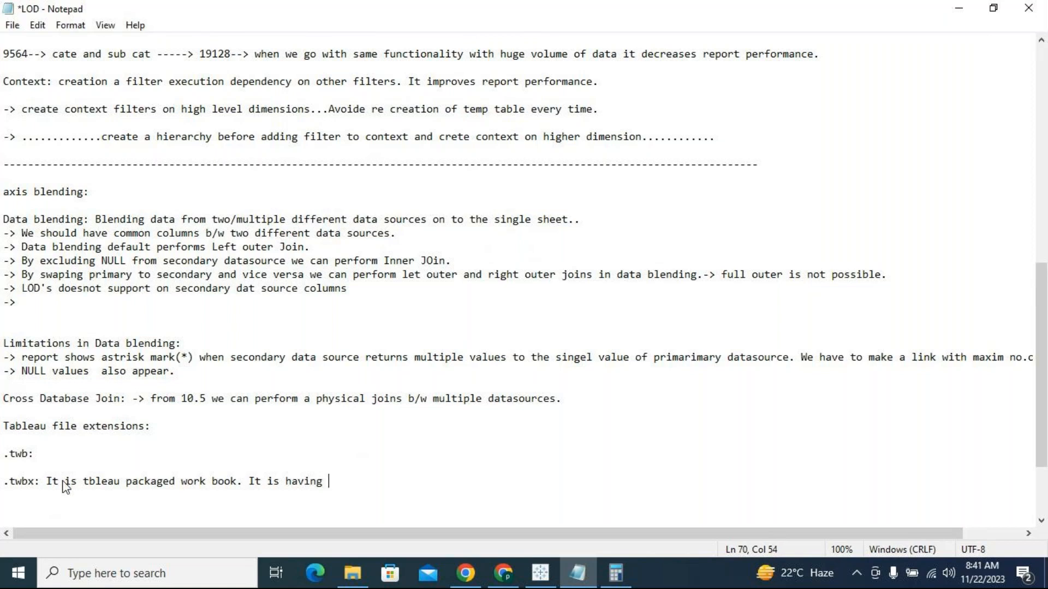
pyautogui.write('a copy of data')
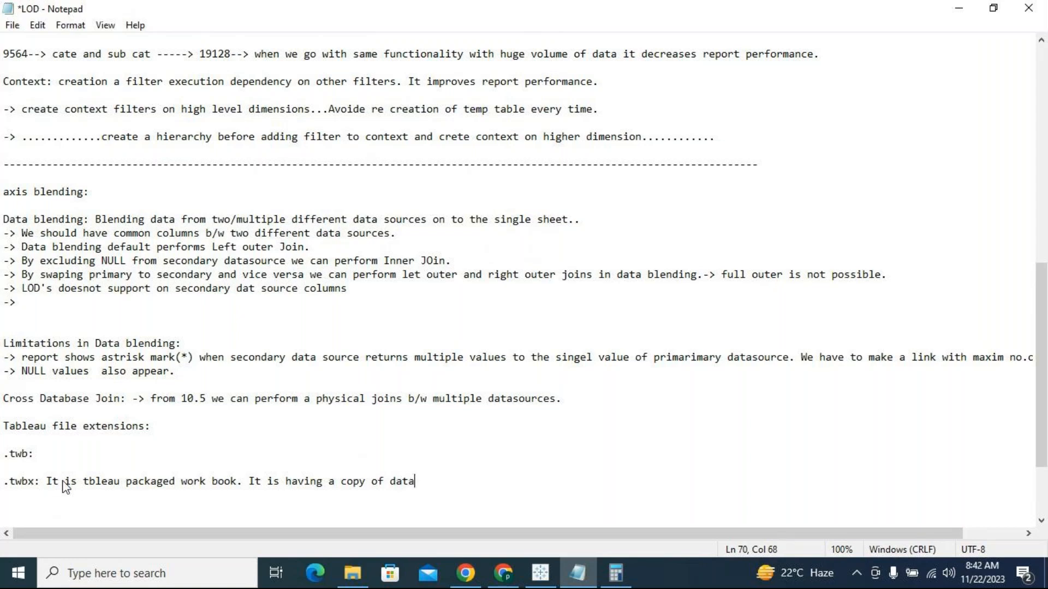
pyautogui.write(' source along with work n')
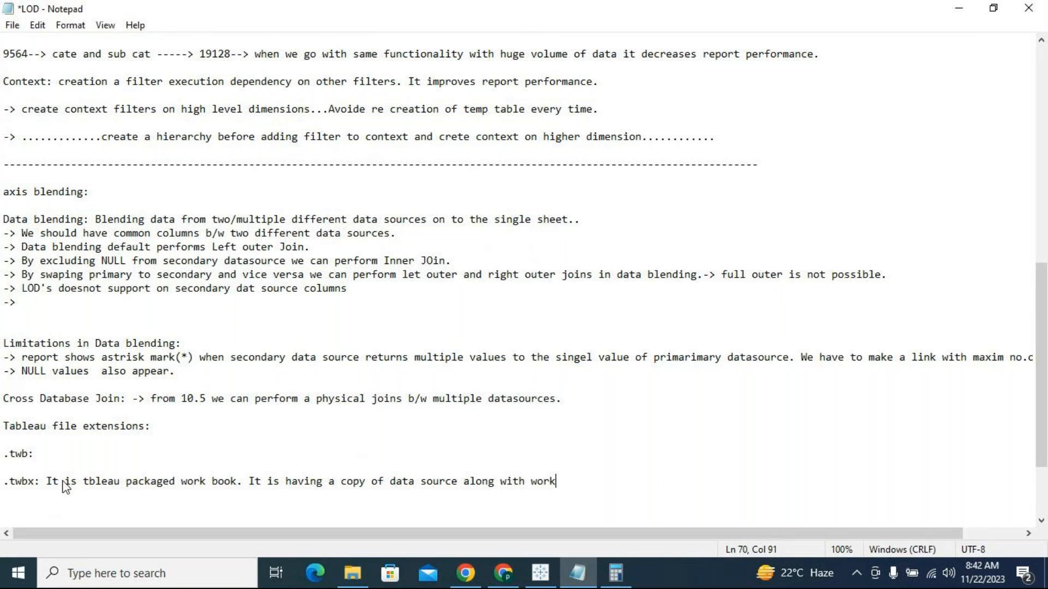
pyautogui.press('BackSpace')
pyautogui.write('book.')
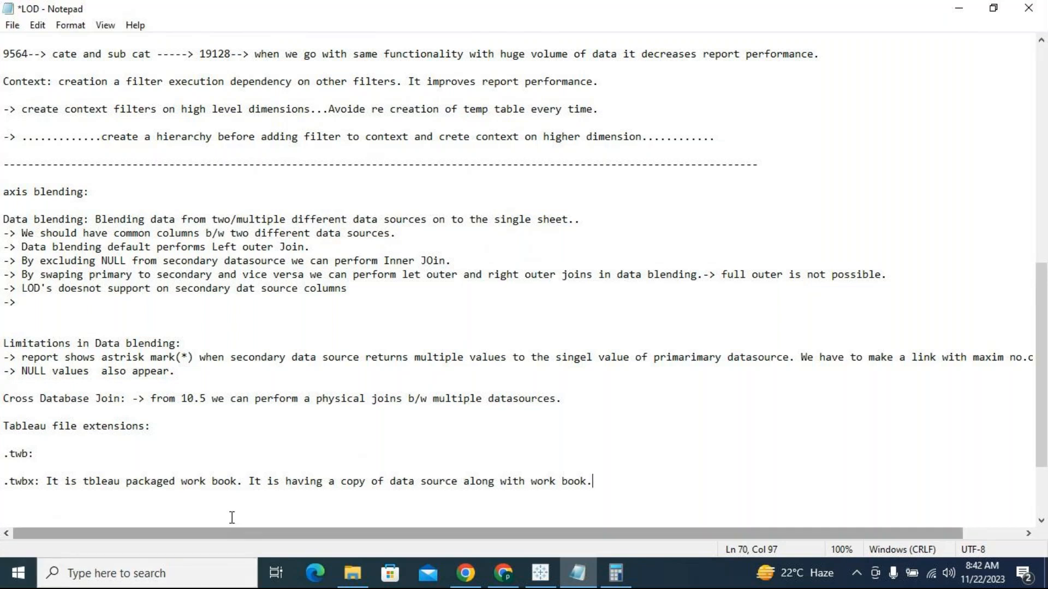
pyautogui.moveTo(607, 483); pyautogui.dragTo(563, 482)
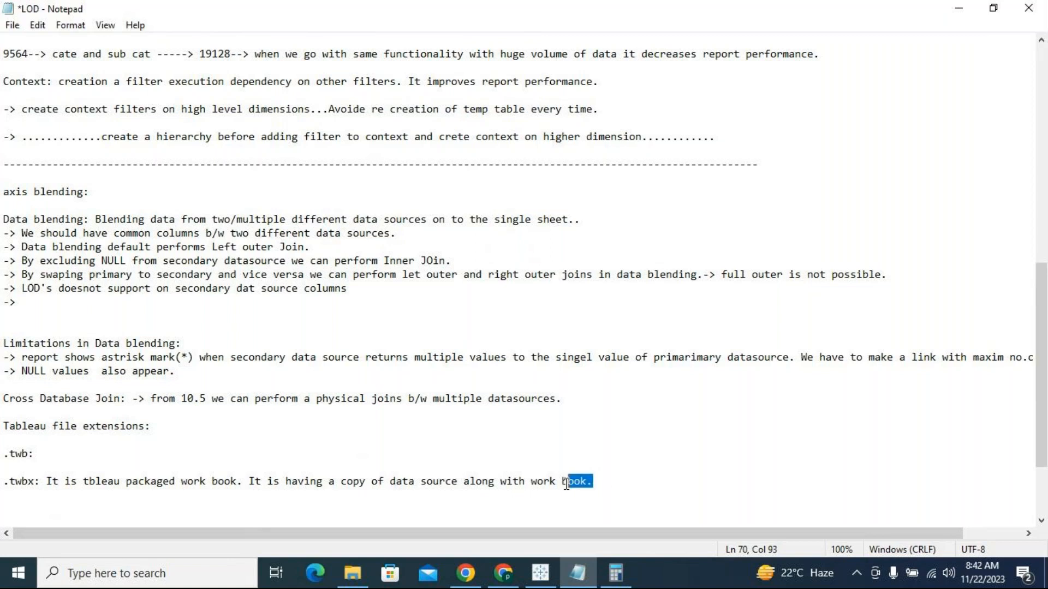
# Step: Describe the .twb entry with "It is tableau workbook. It saved with"
pyautogui.click(83, 455)
pyautogui.write('It is tableau work')
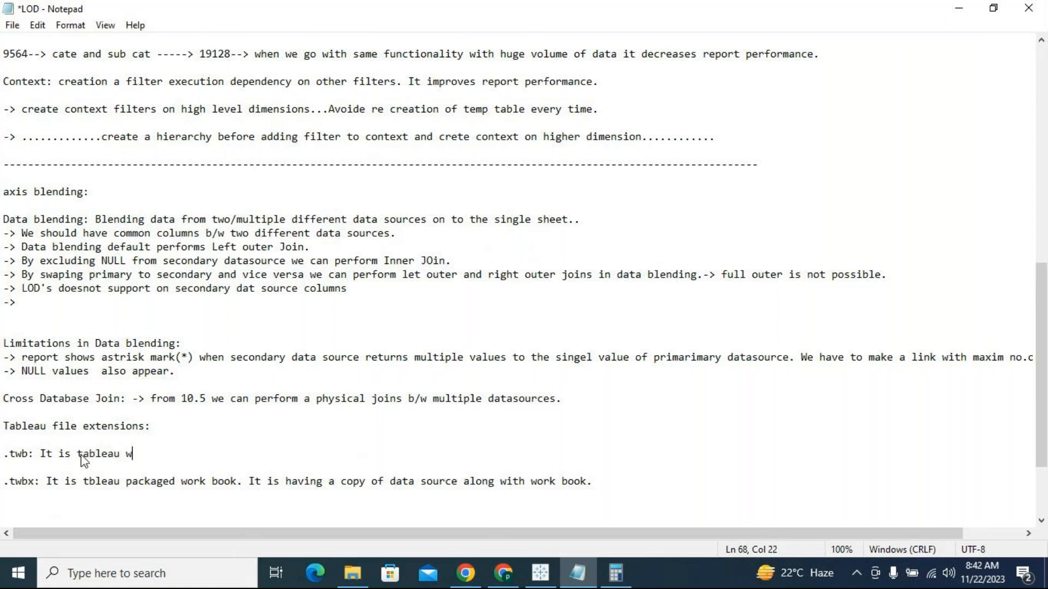
pyautogui.write('book.')
pyautogui.write('It so')
pyautogui.press('BackSpace')
pyautogui.write('aved with')
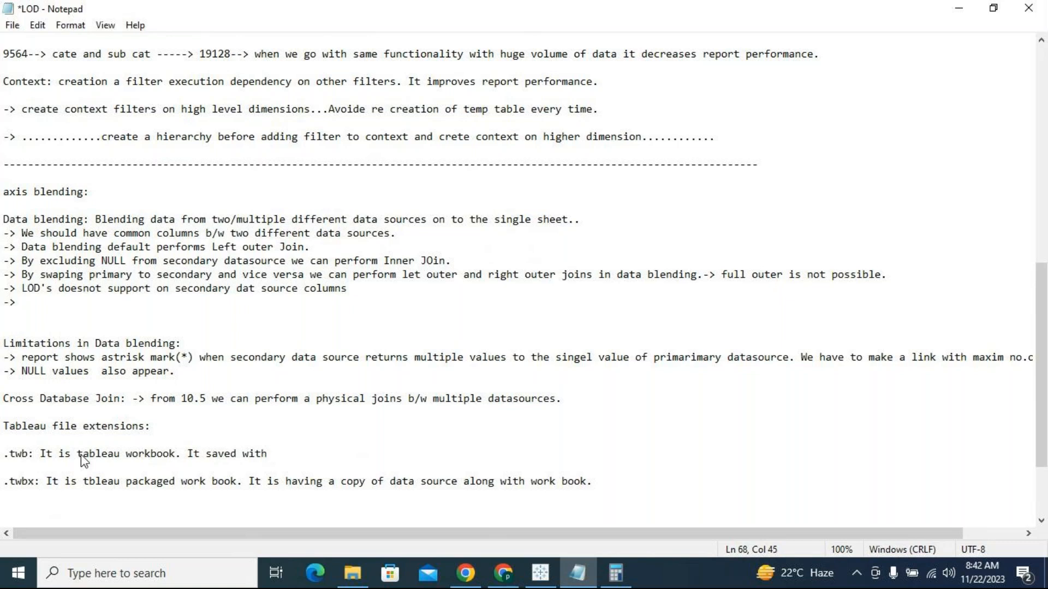
# Step: Continue the .twb note's unfinished sentence with "ony meta data of the data source."
pyautogui.write('M')
pyautogui.press('BackSpace')
pyautogui.write('ony meta data of ')
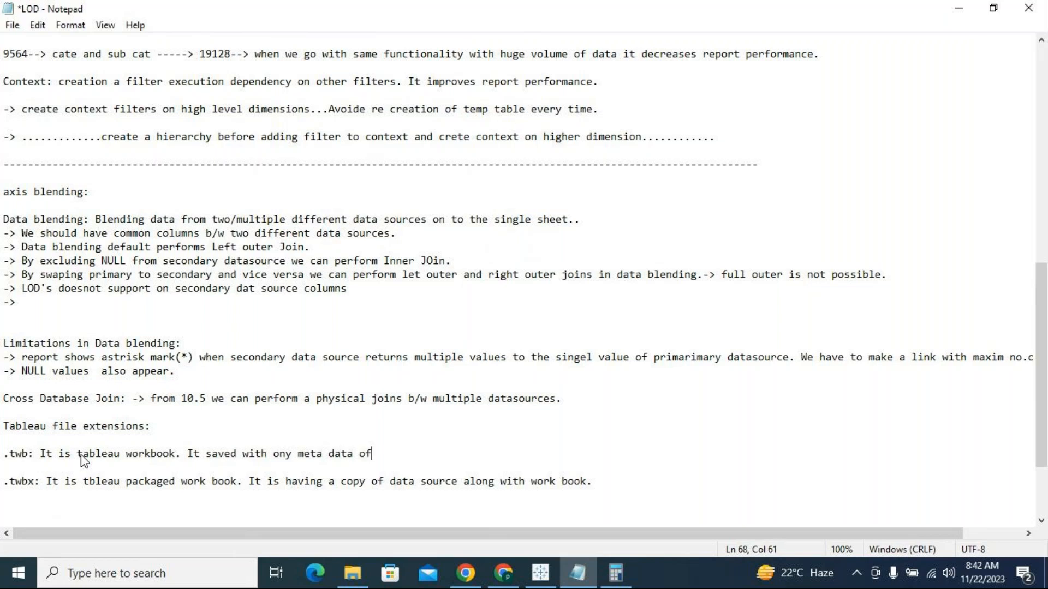
pyautogui.write('t')
pyautogui.press('BackSpace')
pyautogui.write('the data source.')
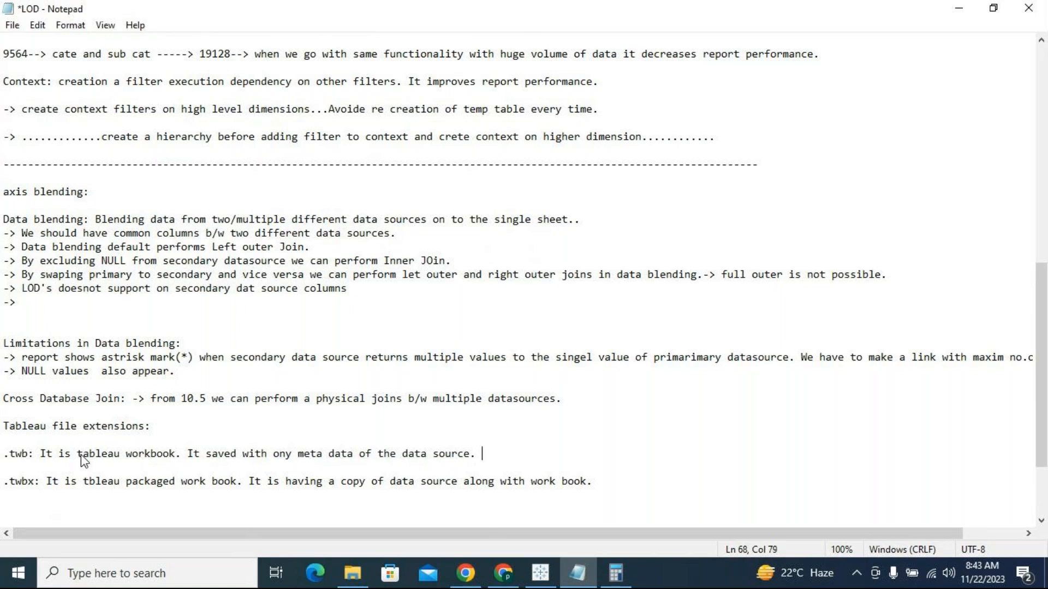
# Step: Add "means stores only structure information of the data source." to the end of the .twb note
pyautogui.write('means stored')
pyautogui.write(' only struc')
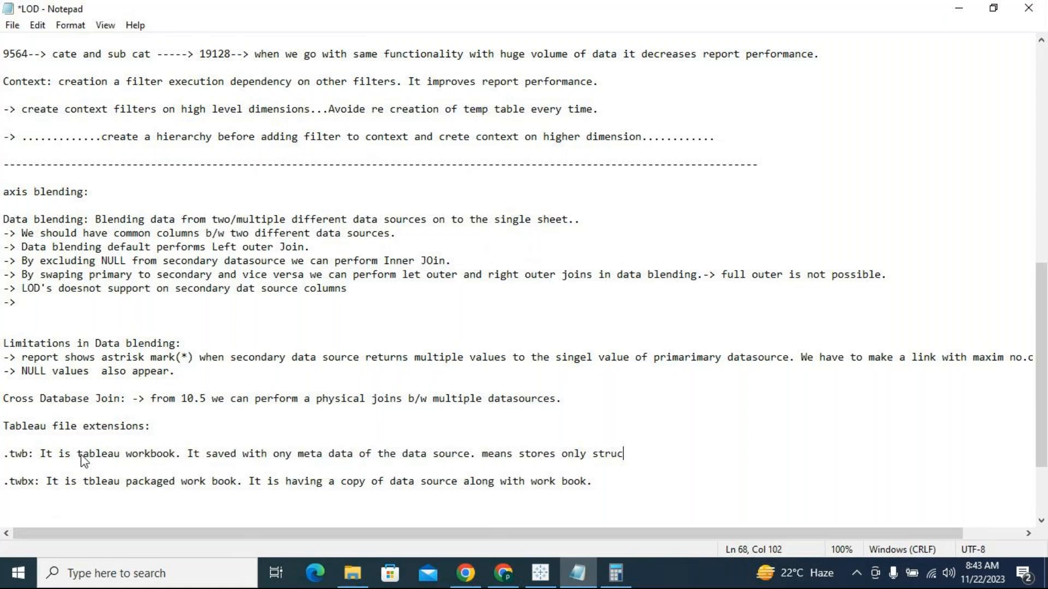
pyautogui.write('ture informatio')
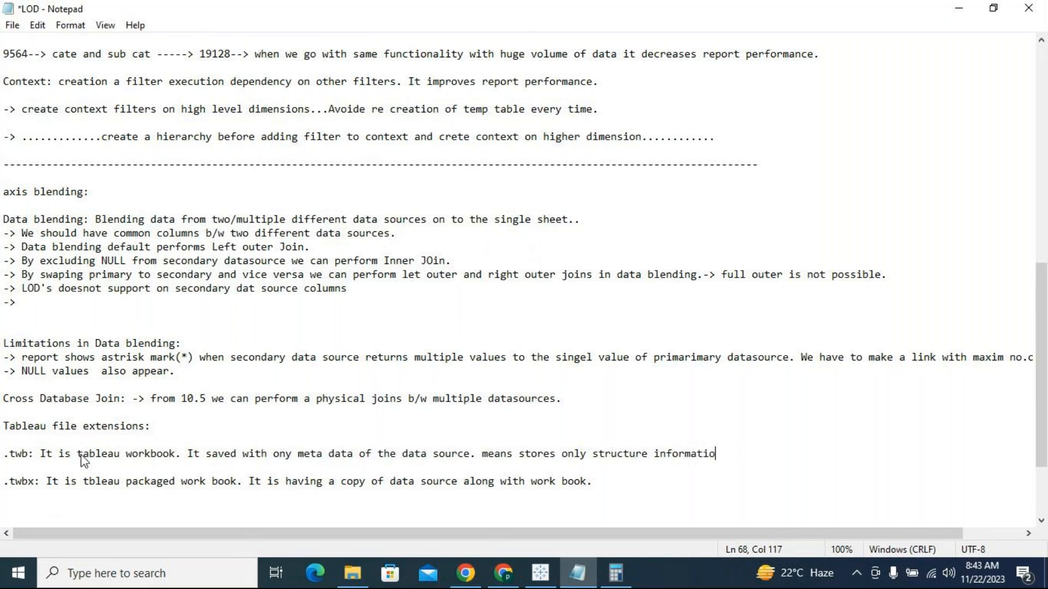
pyautogui.write('n of the data source.')
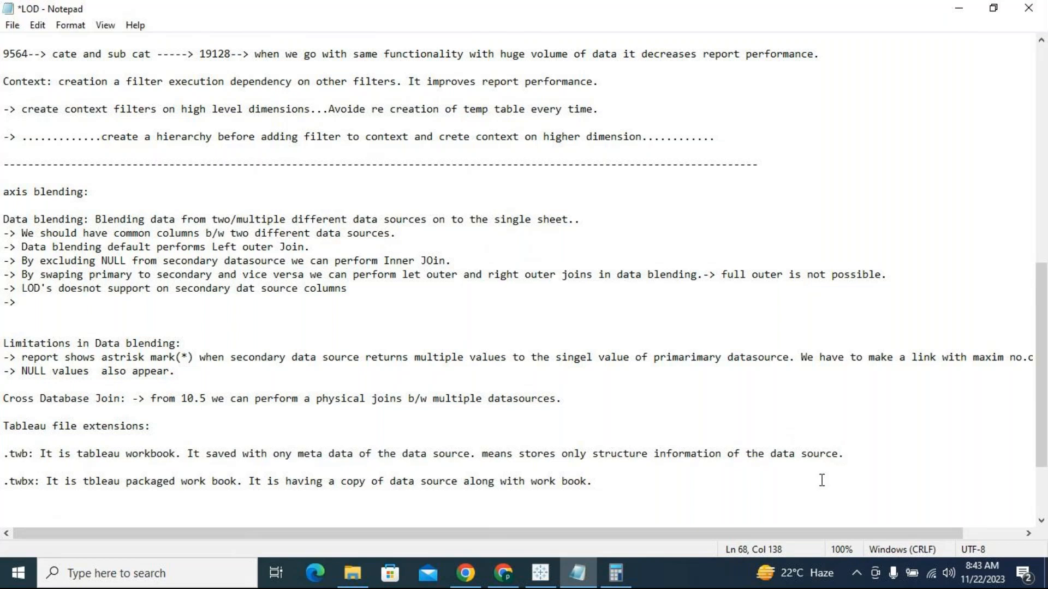
# Step: Switch to Tableau and save the workbook as the packaged workbook LOD.twbx, replacing the existing file
pyautogui.click(540, 575)
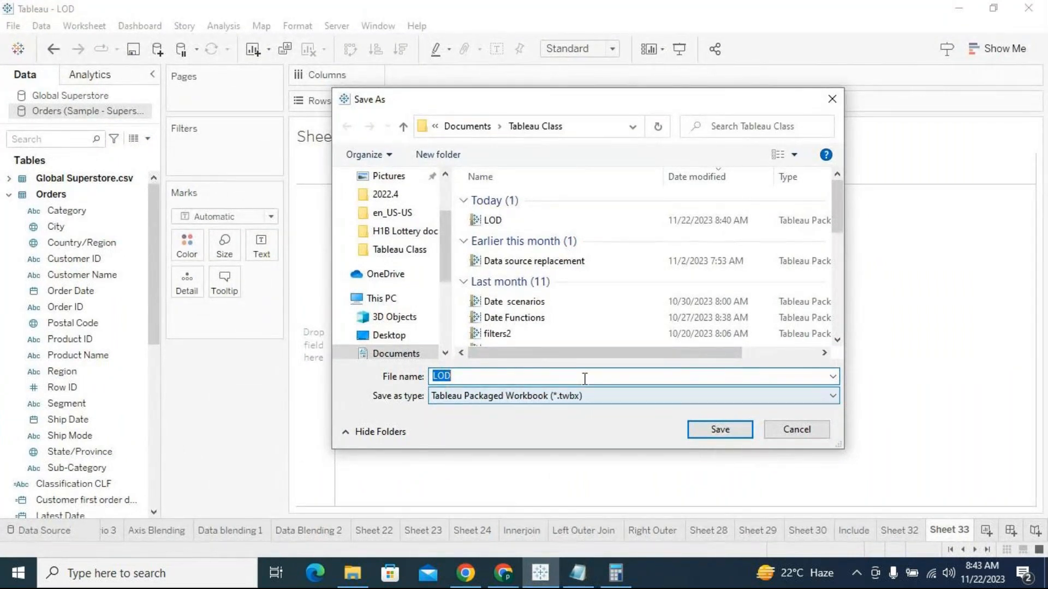
pyautogui.click(725, 432)
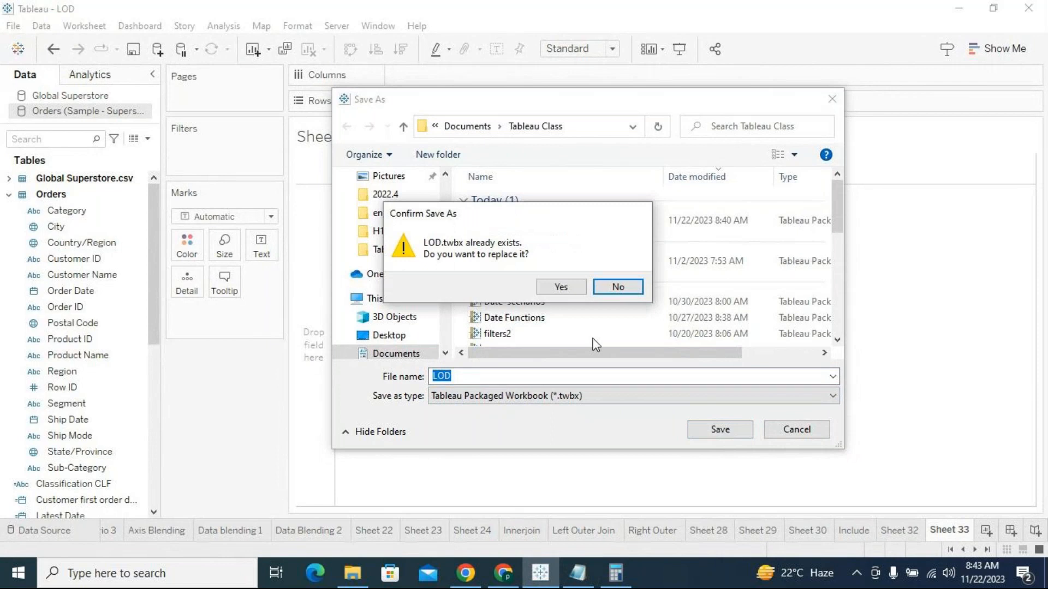
pyautogui.click(565, 289)
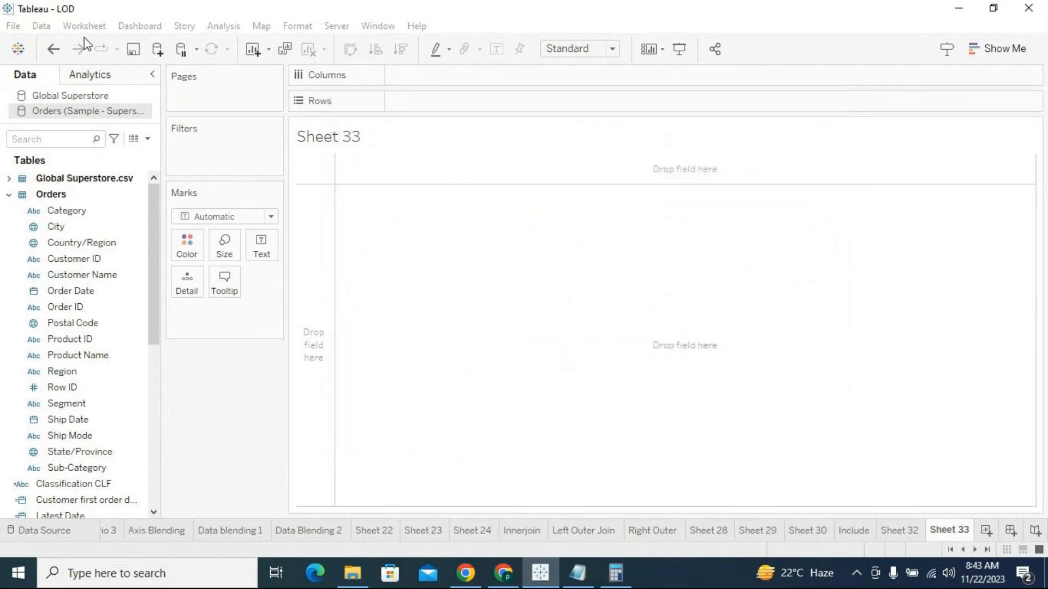
# Step: Save a copy of the workbook as LOD in the Tableau Workbook (*.twb) format in the Tableau Class folder
pyautogui.click(13, 27)
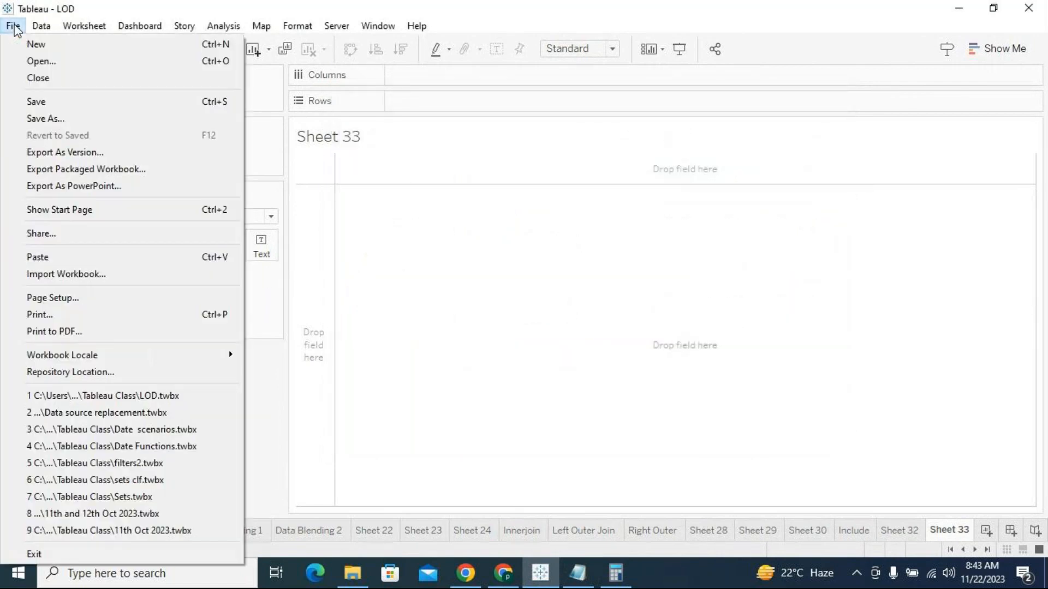
pyautogui.click(48, 119)
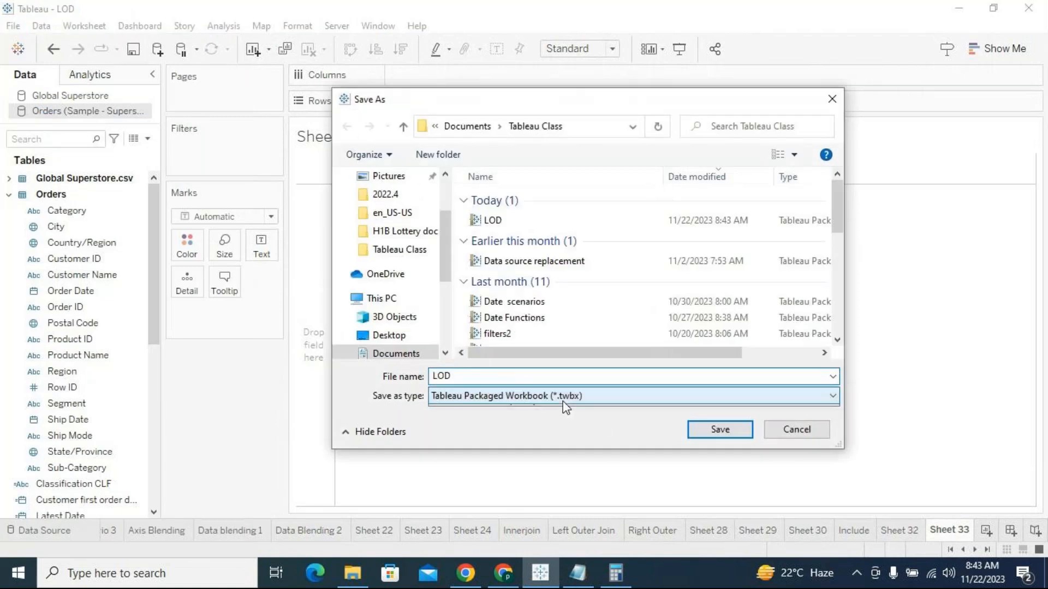
pyautogui.click(563, 402)
pyautogui.click(565, 426)
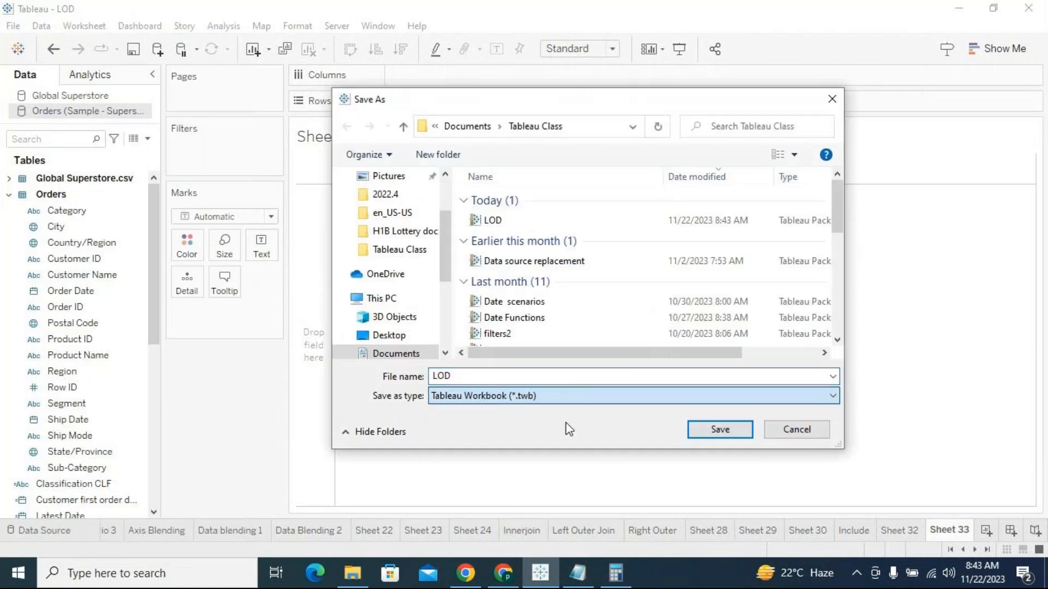
pyautogui.click(716, 434)
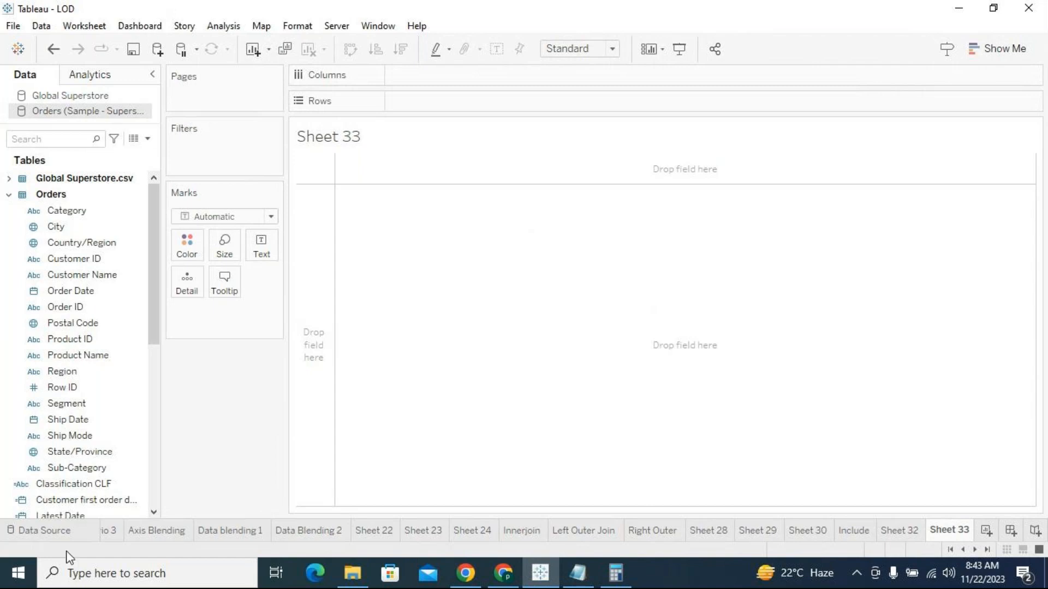
# Step: View the workbook's Data Source page, and close Tableau while saving the changes
pyautogui.click(52, 537)
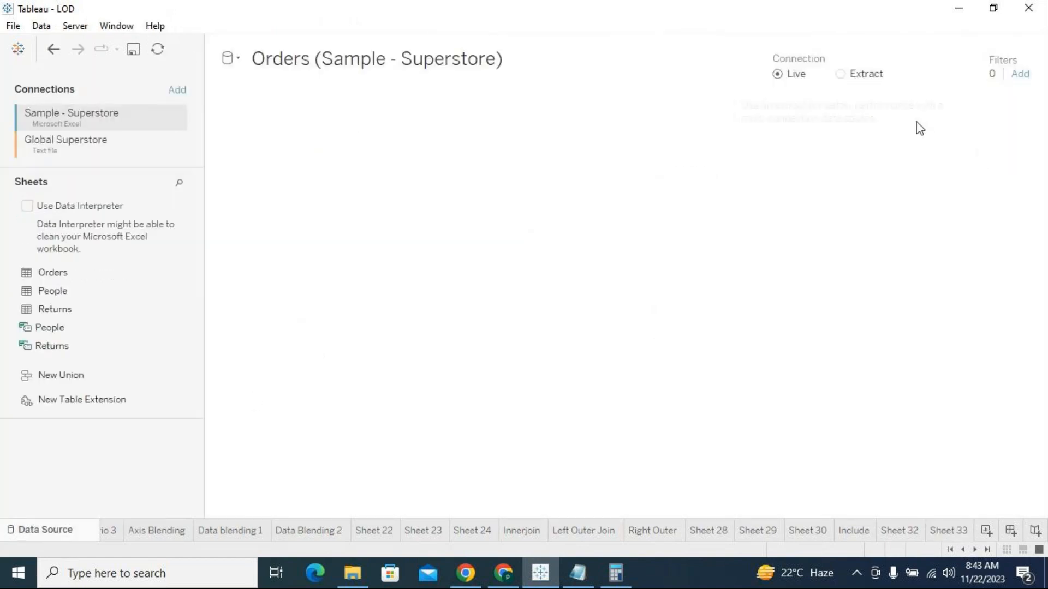
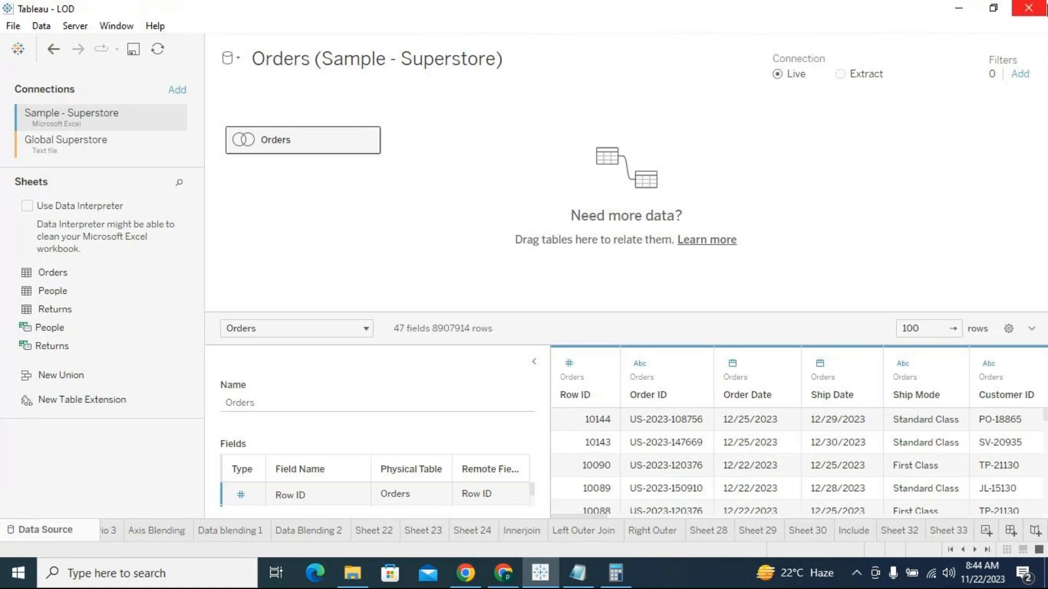
pyautogui.click(1030, 9)
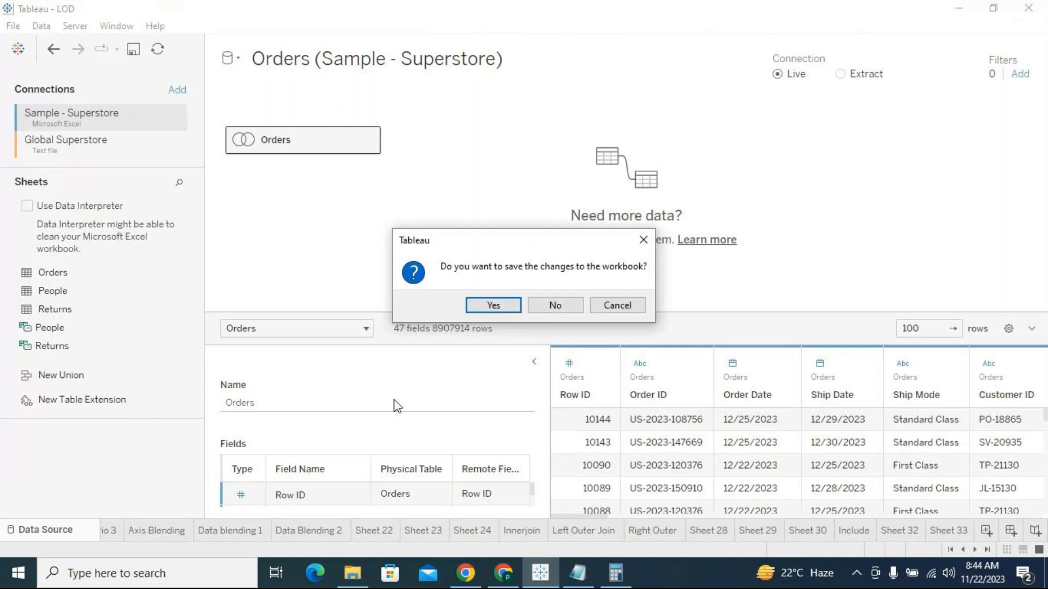
pyautogui.click(492, 305)
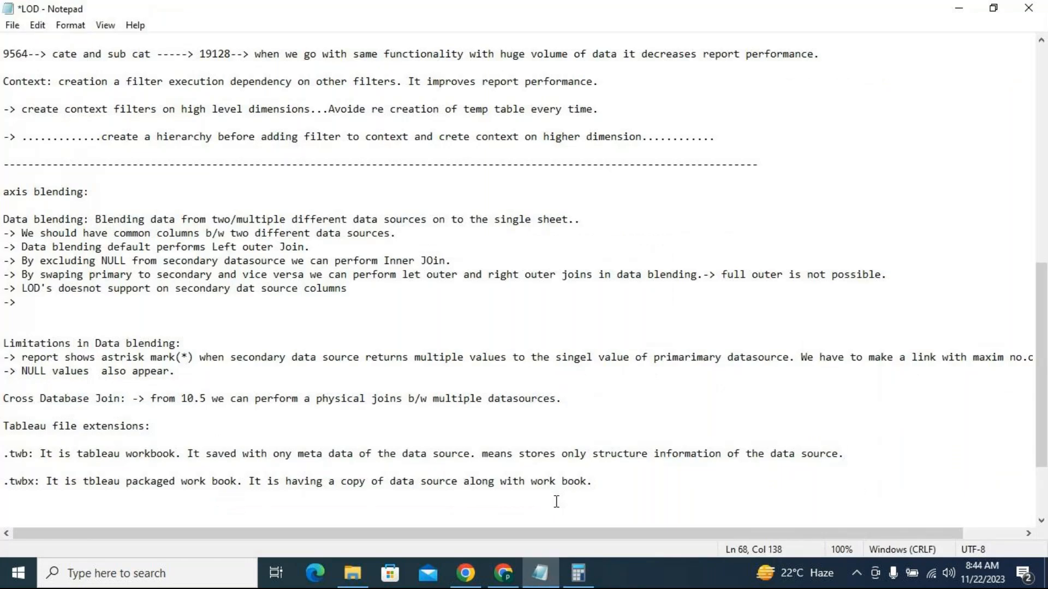
# Step: In File Explorer, move the Sample - Superstore Excel file from My Tableau Repository\Datasources\2023.2\en_US-US up to the 2023.2 folder
pyautogui.click(352, 575)
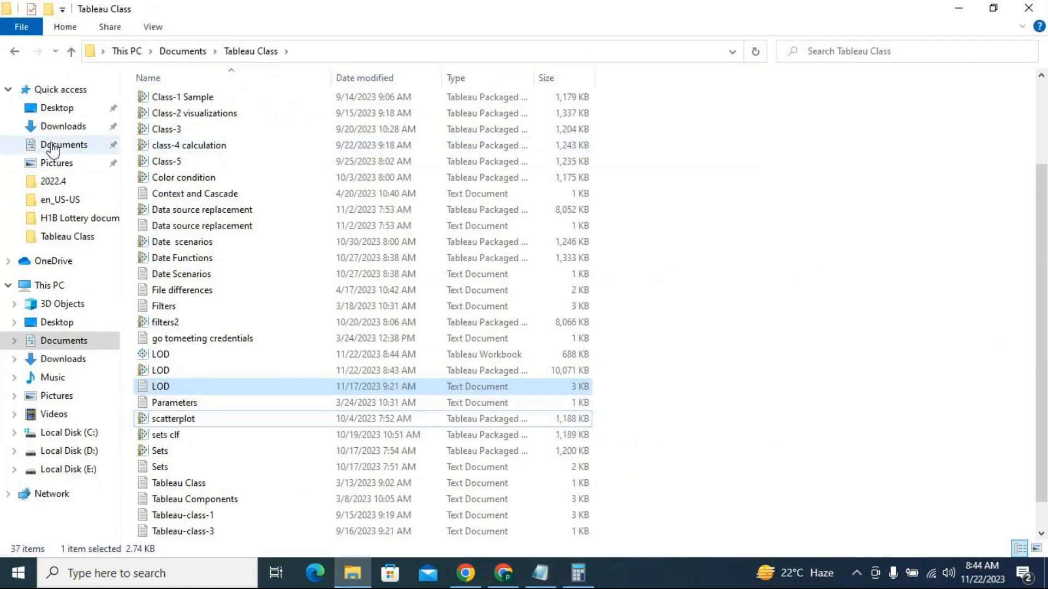
pyautogui.click(63, 146)
pyautogui.doubleClick(221, 135)
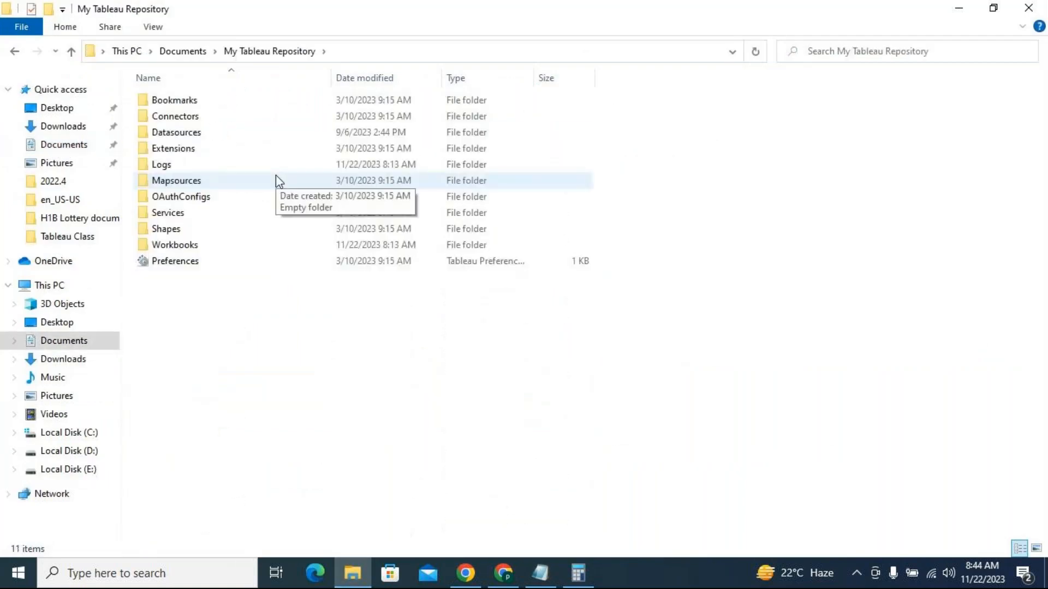
pyautogui.doubleClick(239, 141)
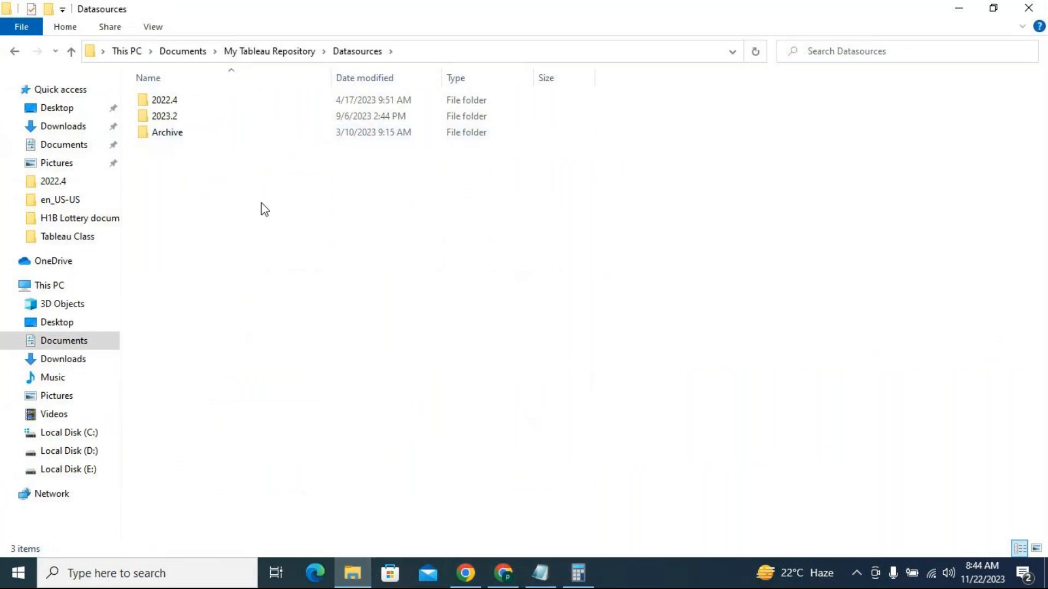
pyautogui.doubleClick(197, 117)
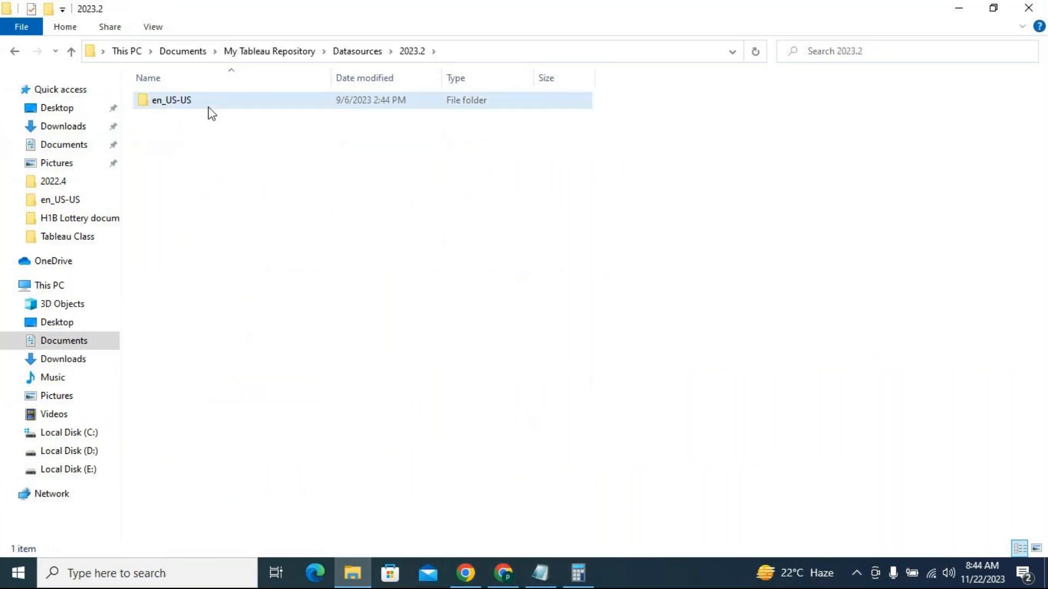
pyautogui.doubleClick(207, 101)
pyautogui.click(221, 118)
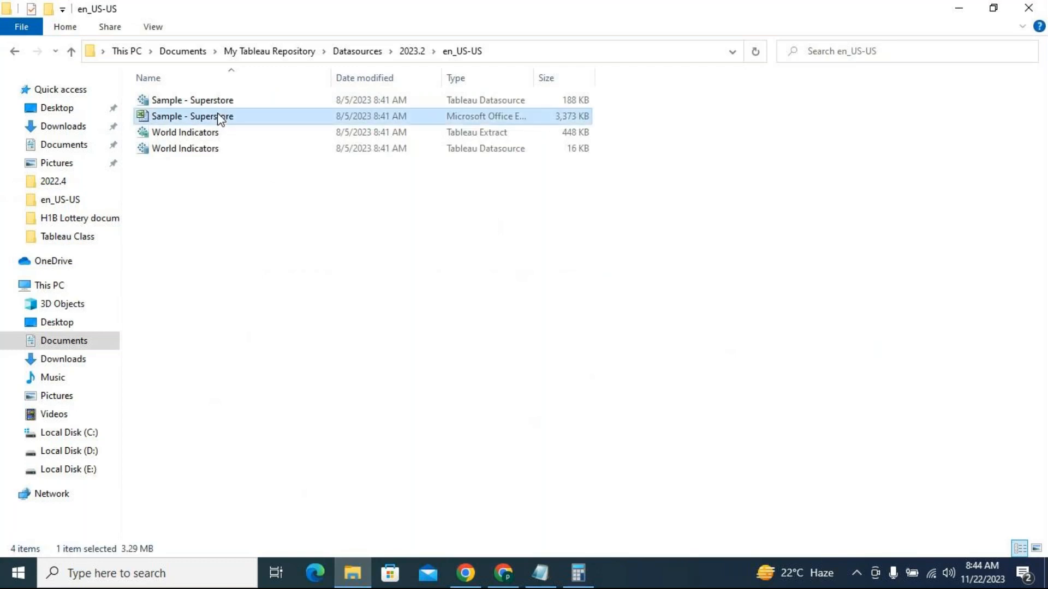
pyautogui.click(425, 52)
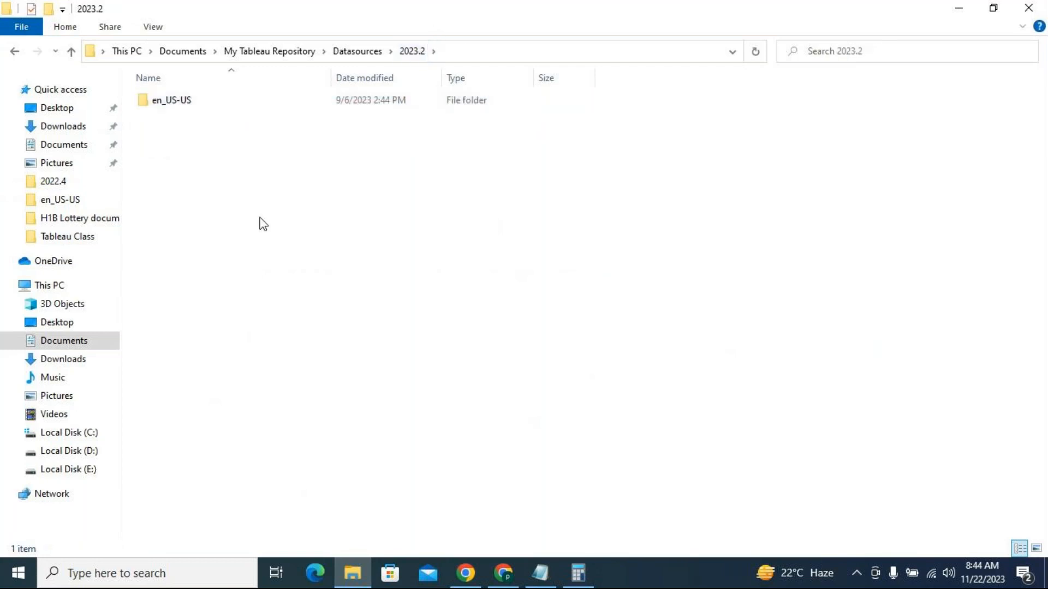
pyautogui.hotkey('ctrl', 'v')
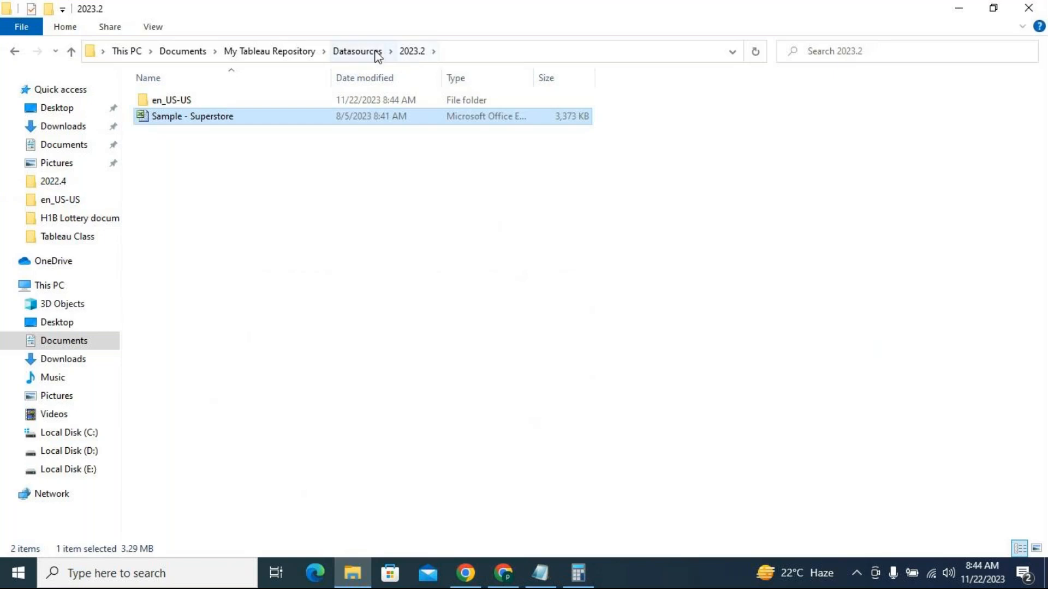
# Step: Move the Sample - Superstore Excel file from the 2022.4 folder up to the Datasources folder
pyautogui.click(364, 53)
pyautogui.doubleClick(199, 99)
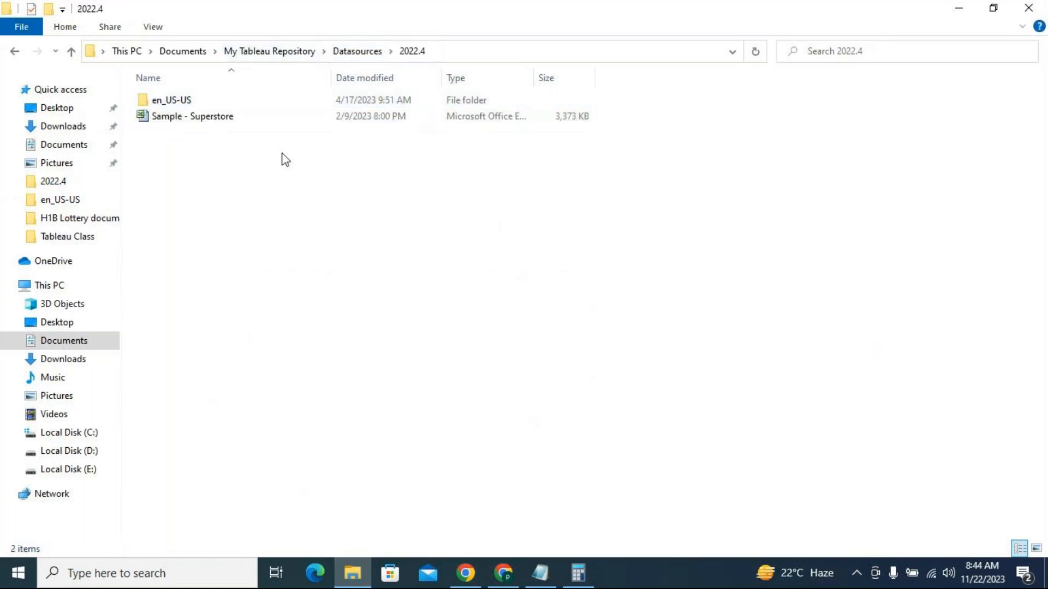
pyautogui.doubleClick(166, 100)
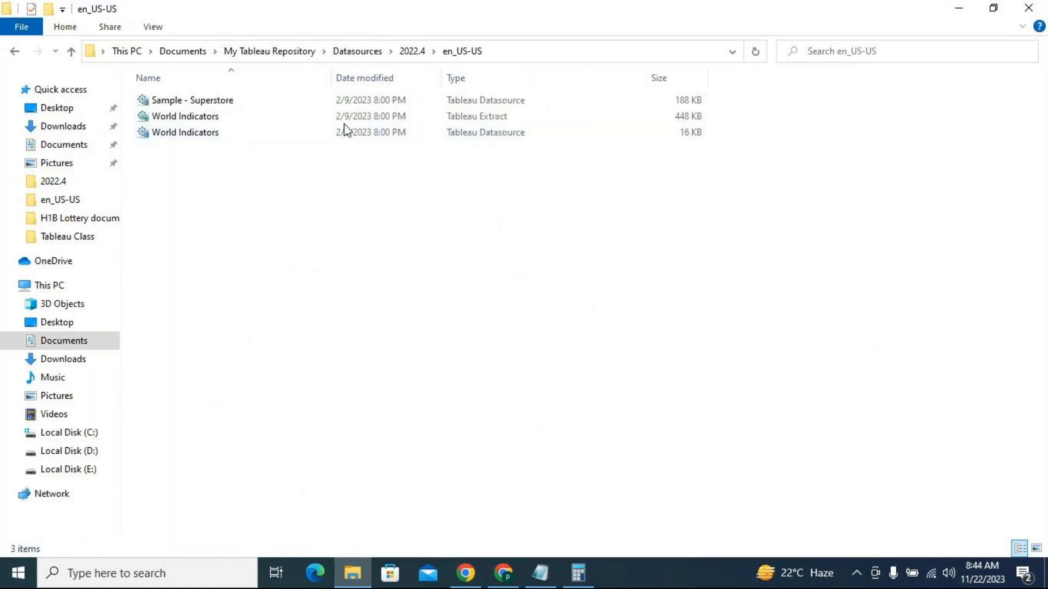
pyautogui.click(415, 52)
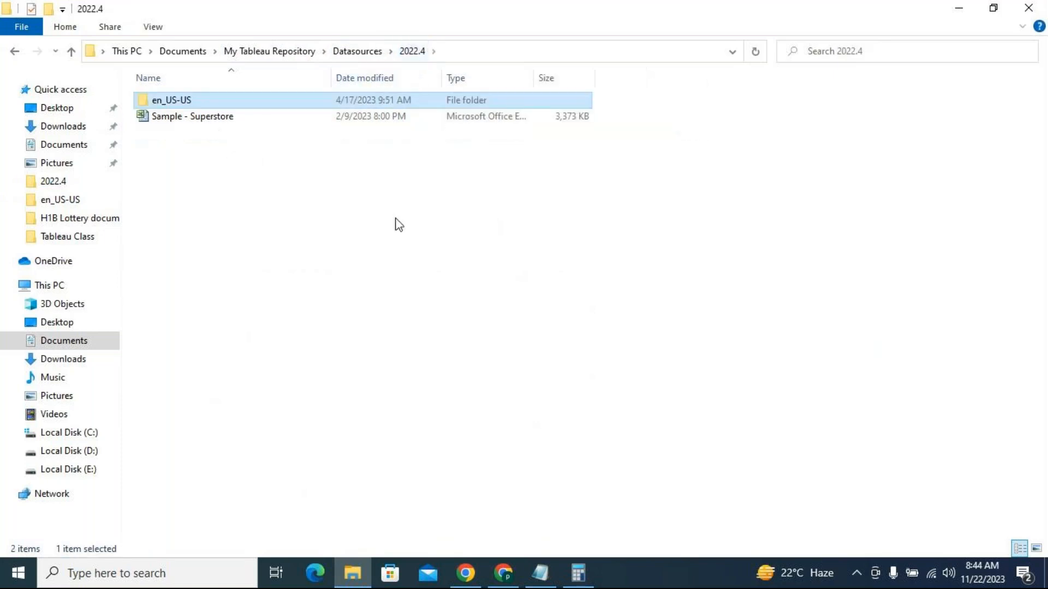
pyautogui.click(236, 115)
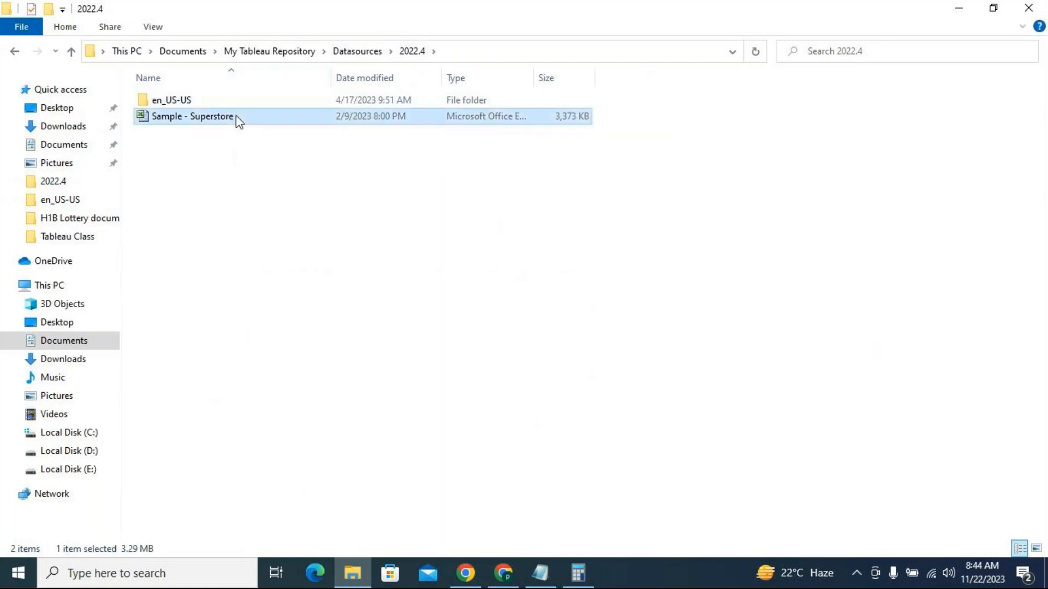
pyautogui.click(376, 55)
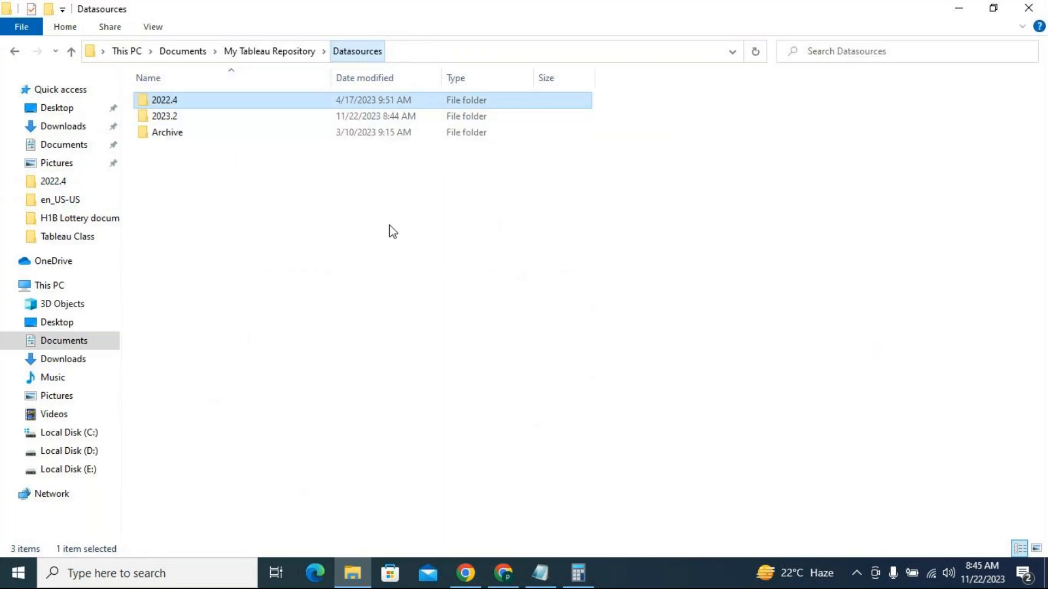
pyautogui.hotkey('ctrl', 'v')
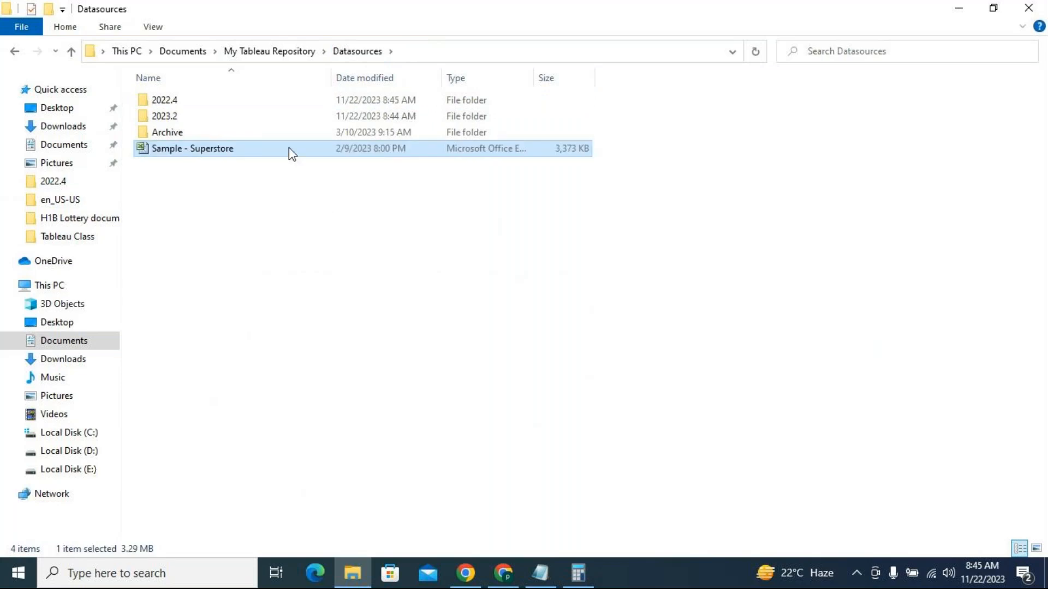
# Step: Check the 2023.2 folder and the version folders inside Datasources
pyautogui.click(216, 118)
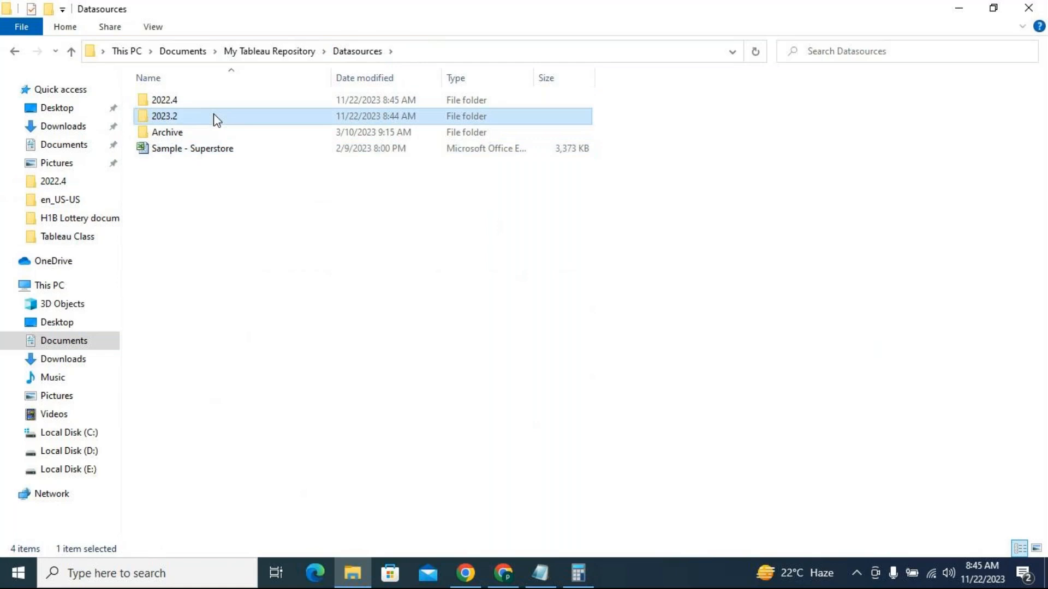
pyautogui.doubleClick(216, 119)
pyautogui.click(358, 51)
pyautogui.moveTo(670, 136); pyautogui.dragTo(89, 108)
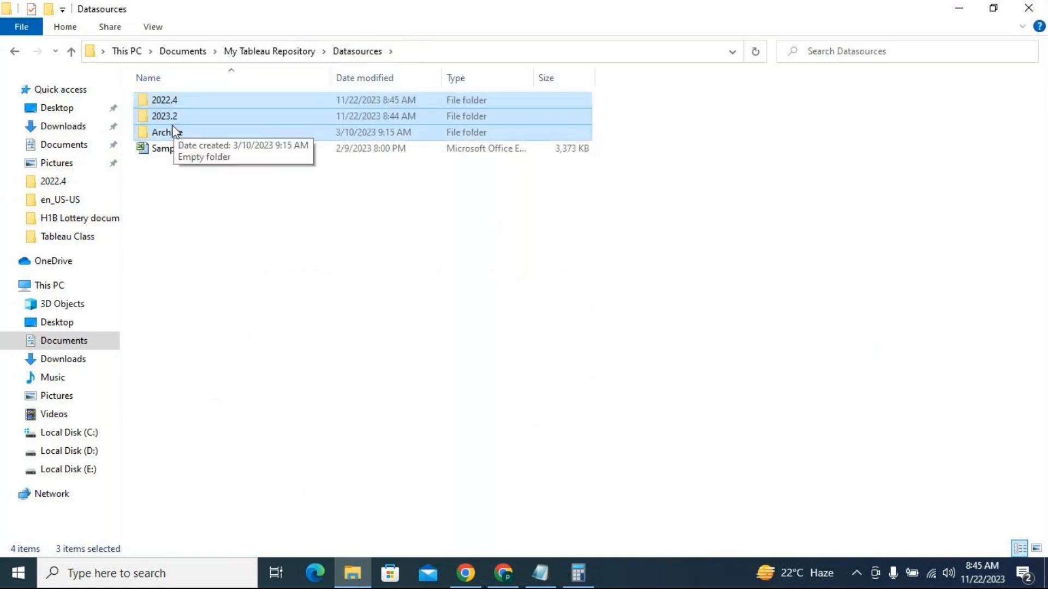
pyautogui.click(206, 223)
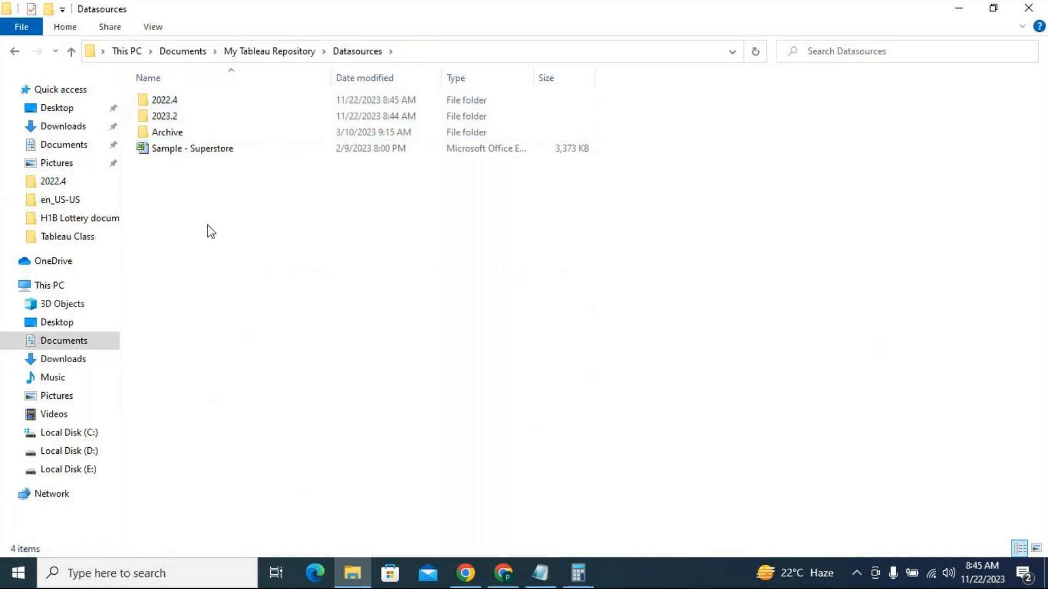
# Step: Inspect the files in the 2023.2 folder's en_US-US subfolder, and go back to the Datasources folder
pyautogui.doubleClick(179, 121)
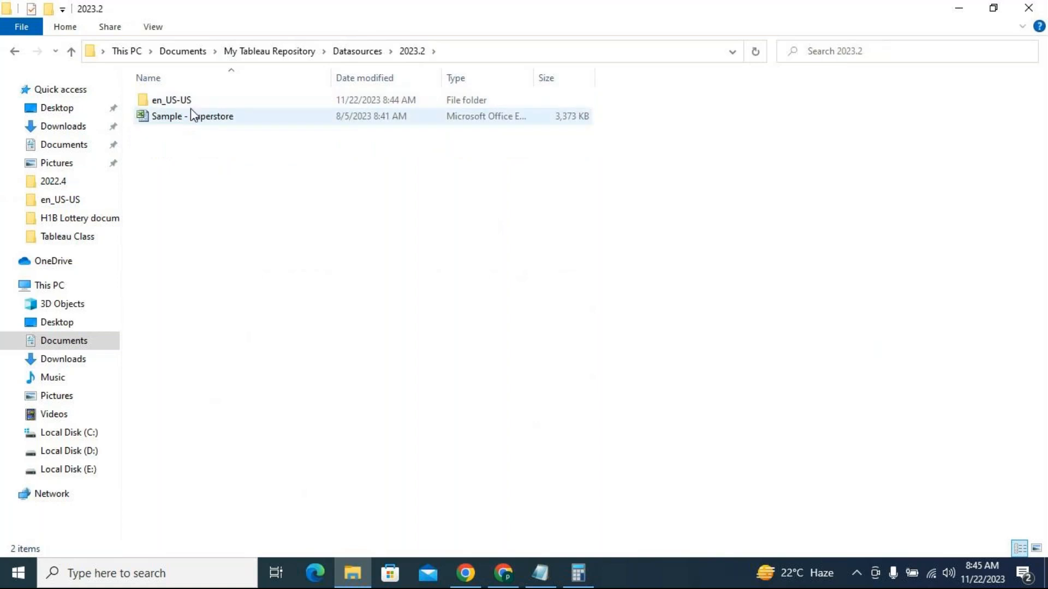
pyautogui.doubleClick(194, 102)
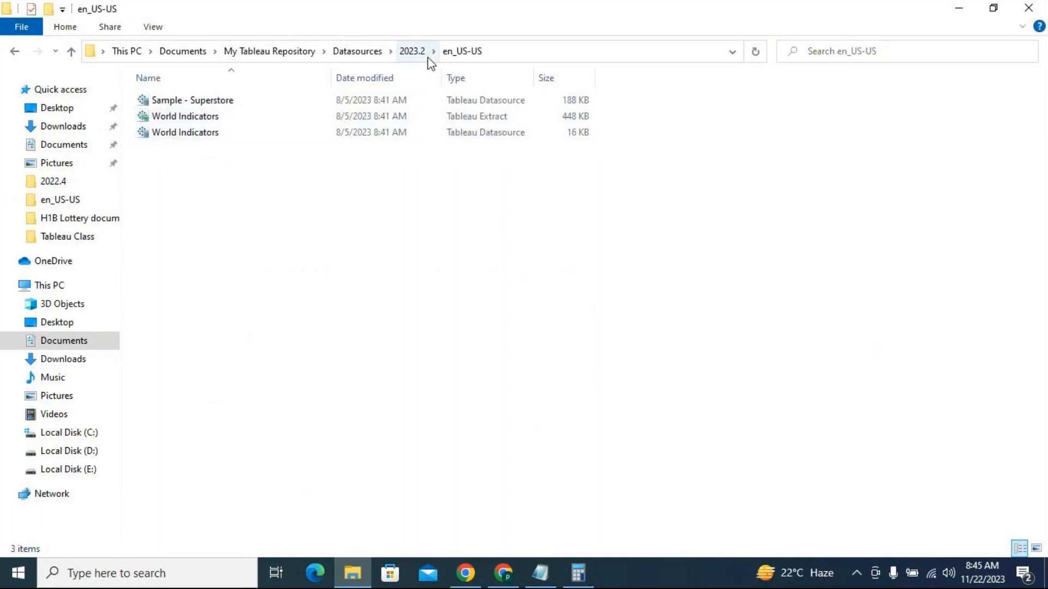
pyautogui.moveTo(666, 165); pyautogui.dragTo(128, 90)
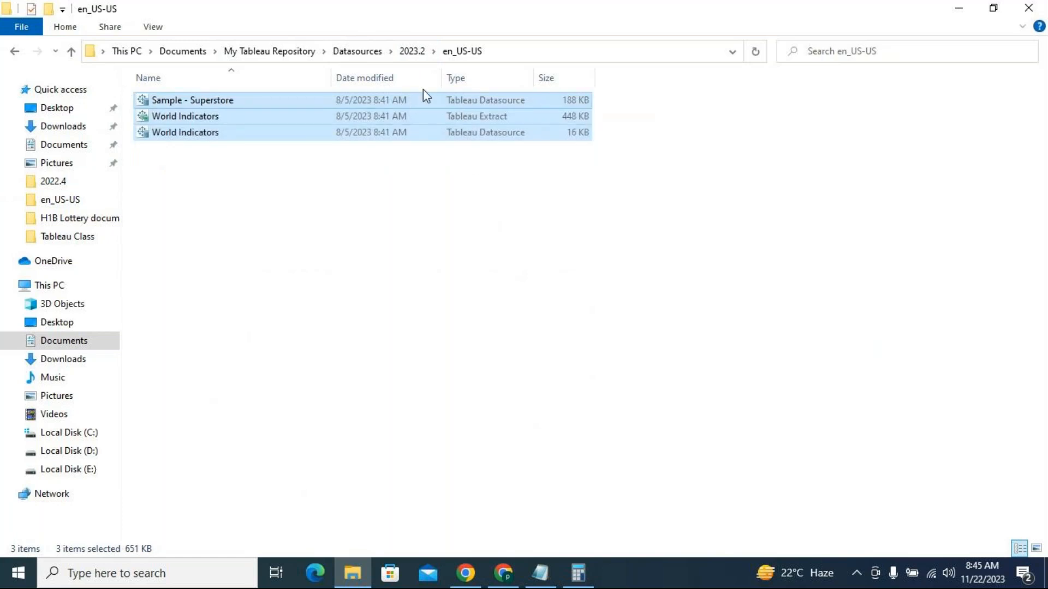
pyautogui.click(225, 101)
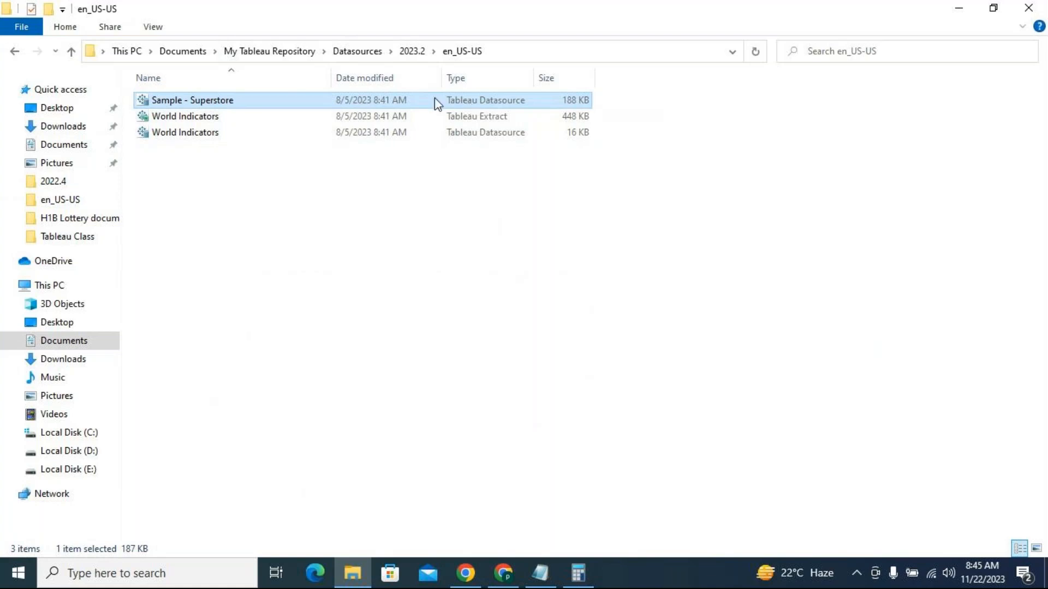
pyautogui.click(417, 55)
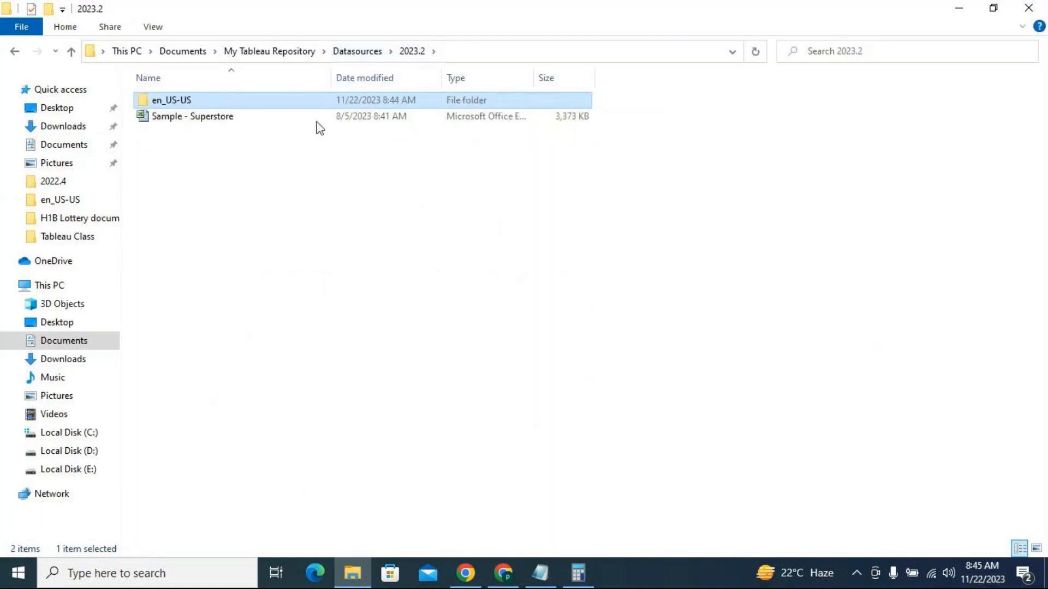
pyautogui.click(390, 51)
pyautogui.click(358, 51)
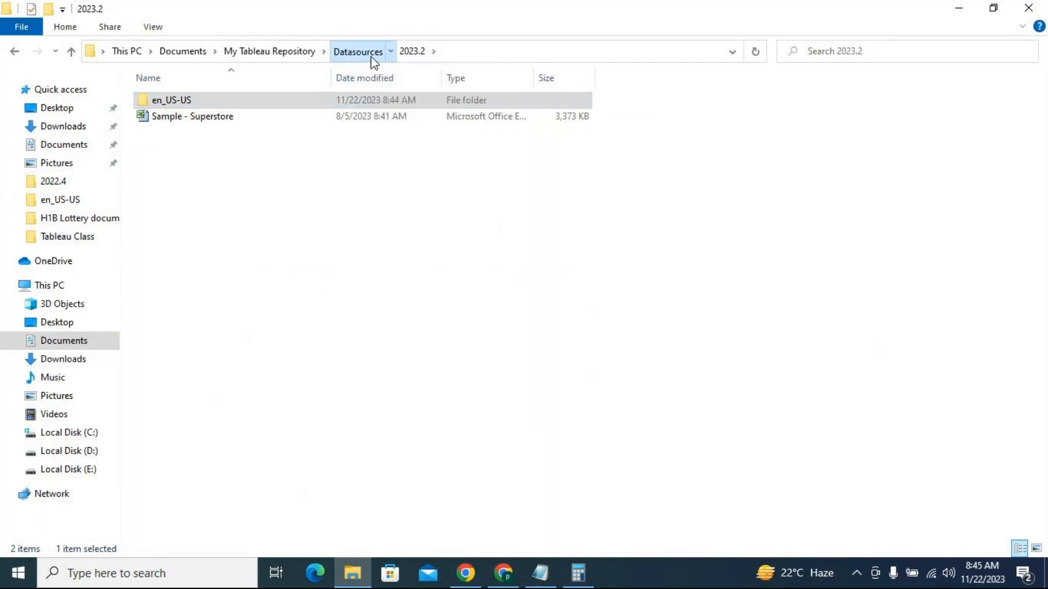
# Step: Inspect the files in the en_US-US subfolder of 2022.4, and return to the 2022.4 folder
pyautogui.click(191, 106)
pyautogui.doubleClick(192, 109)
pyautogui.doubleClick(211, 108)
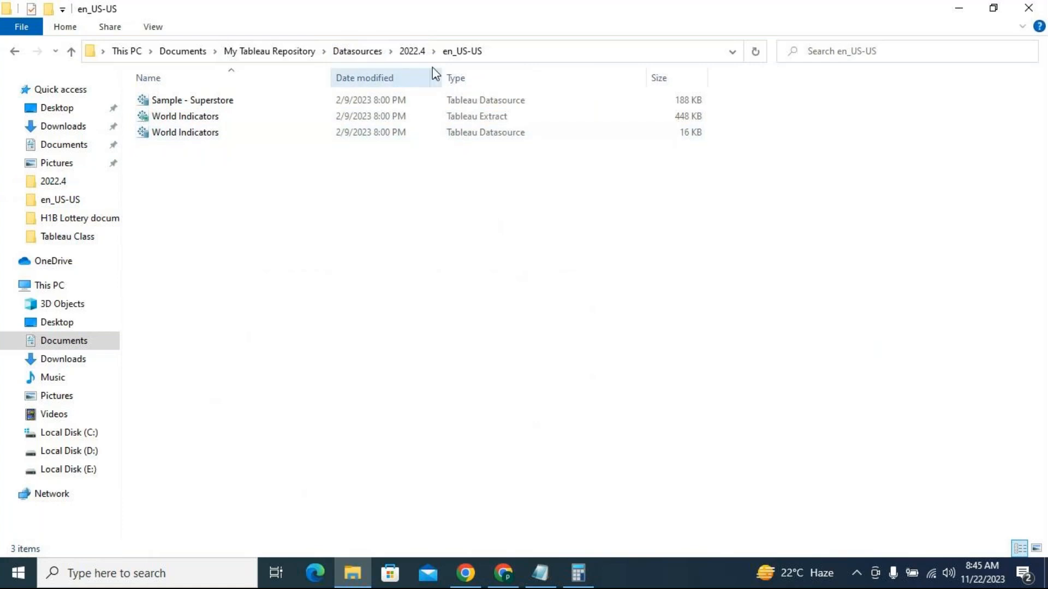
pyautogui.click(412, 51)
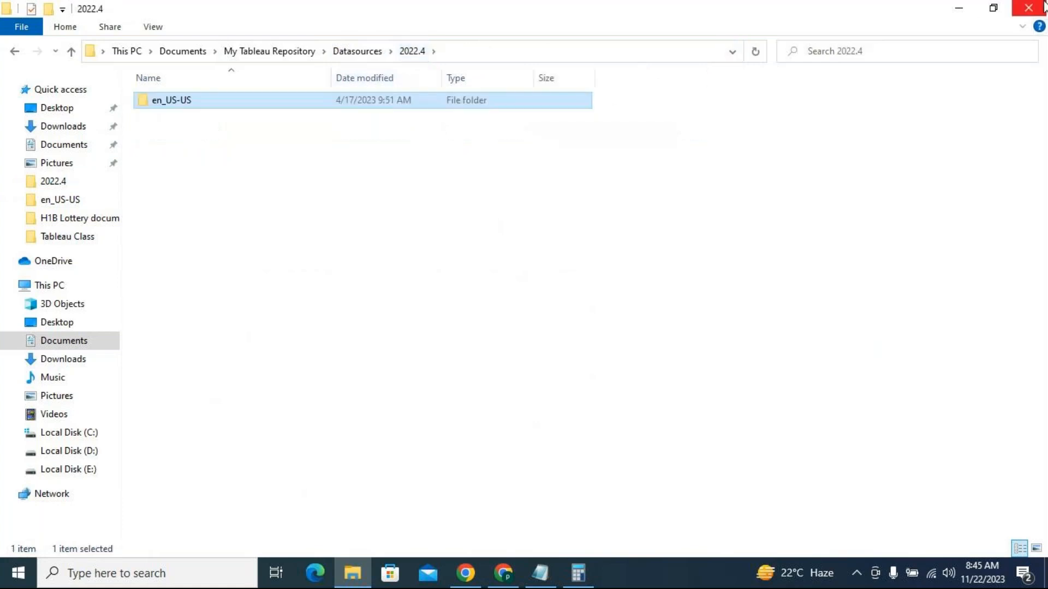
# Step: Minimize the file window, close the LOD notes in Notepad while saving the changes, and refresh the desktop
pyautogui.click(961, 7)
pyautogui.click(1028, 8)
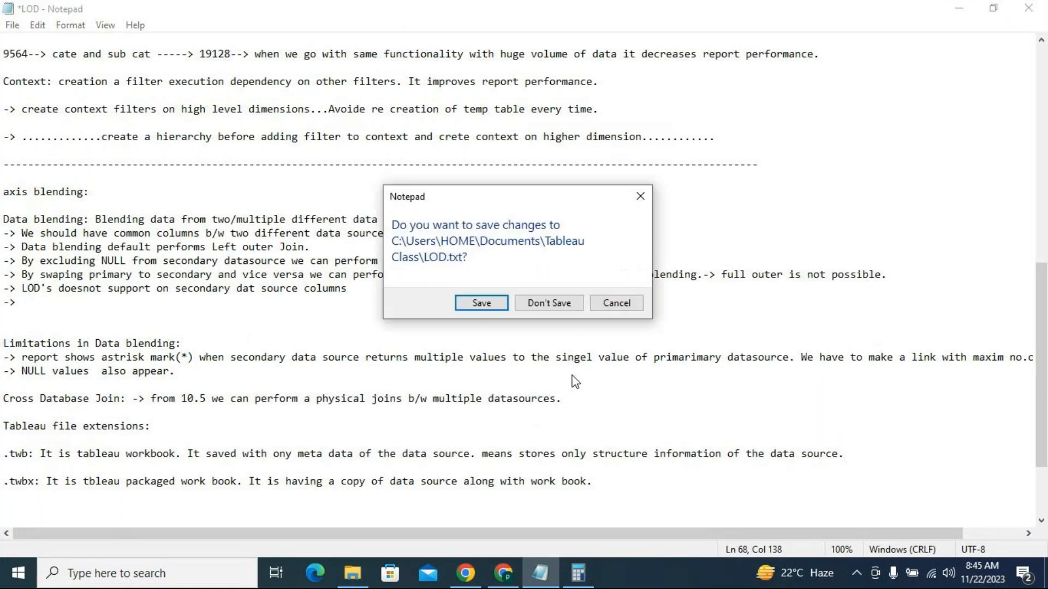
pyautogui.click(486, 305)
pyautogui.rightClick(584, 374)
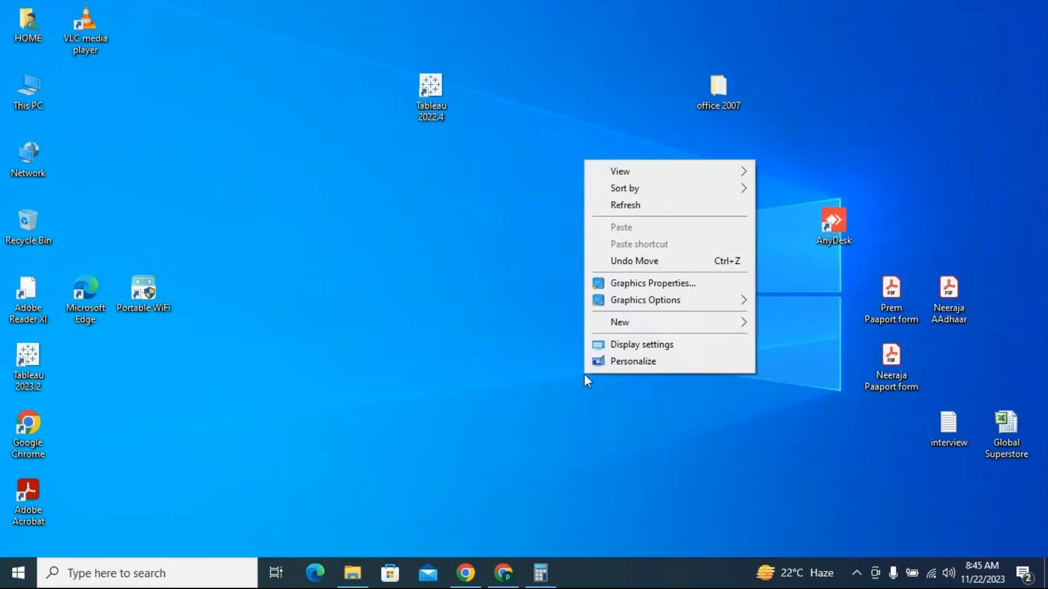
pyautogui.click(626, 210)
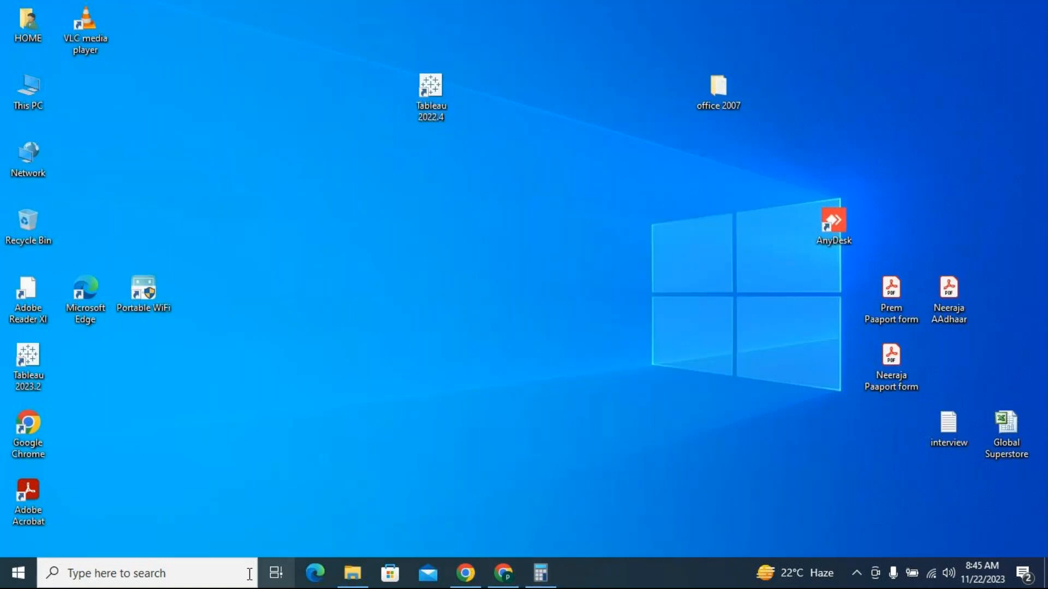
# Step: Open the Windows Temp folder through the Run command %temp%
pyautogui.click(198, 571)
pyautogui.write('run')
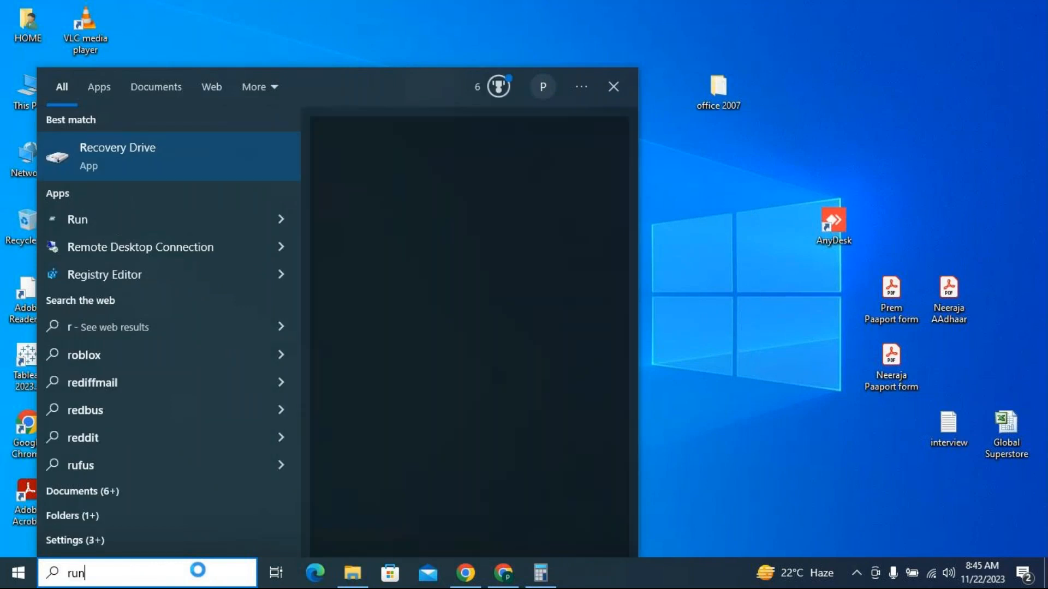
pyautogui.click(137, 170)
pyautogui.click(141, 523)
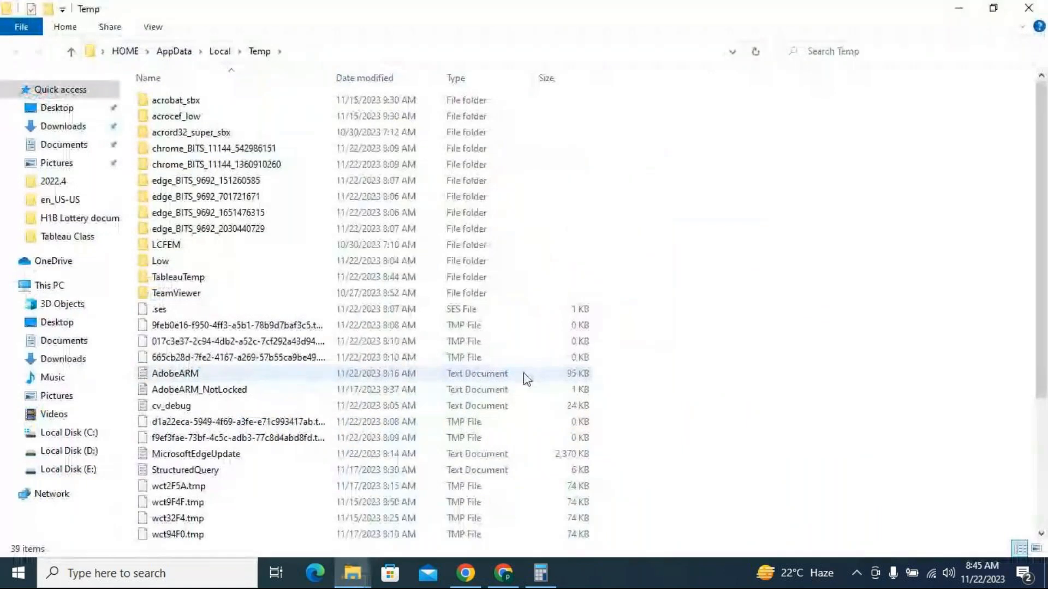
pyautogui.doubleClick(526, 375)
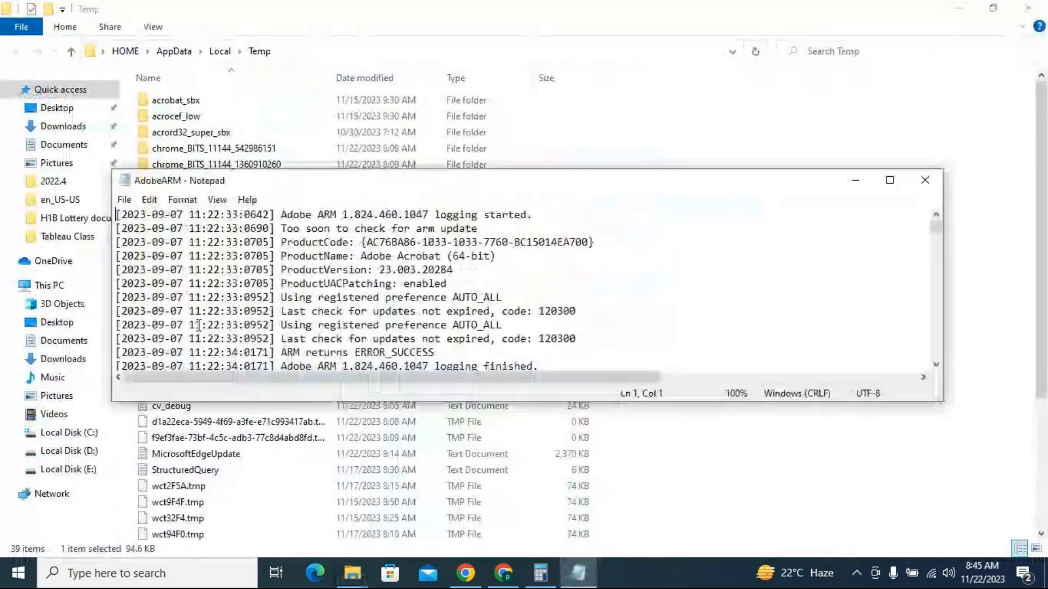
pyautogui.click(925, 181)
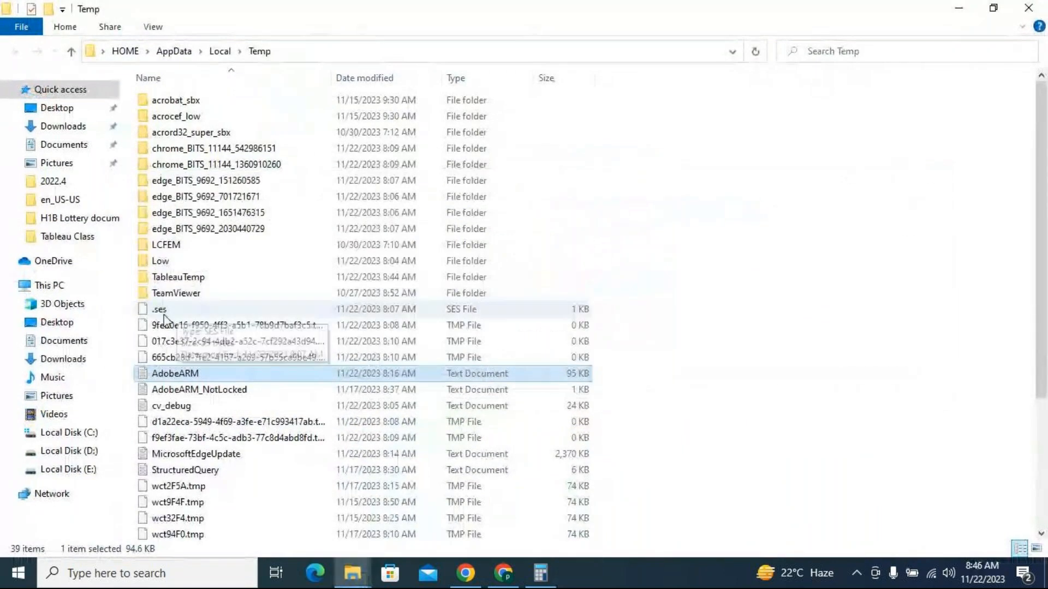
# Step: Look through the crashdumps-temp and firebird folders inside TableauTemp, and close the window
pyautogui.doubleClick(184, 280)
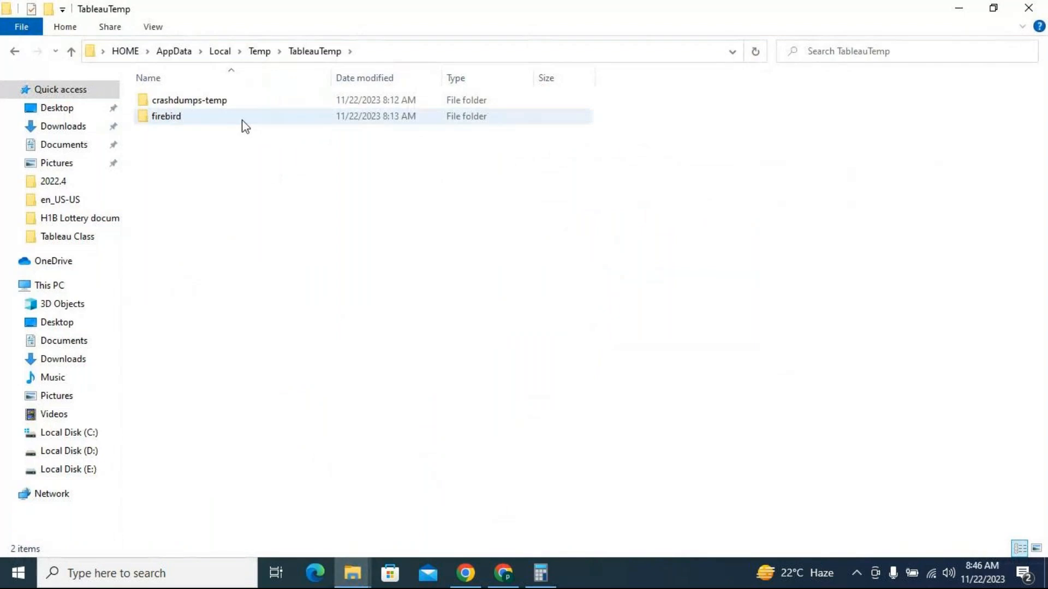
pyautogui.doubleClick(240, 102)
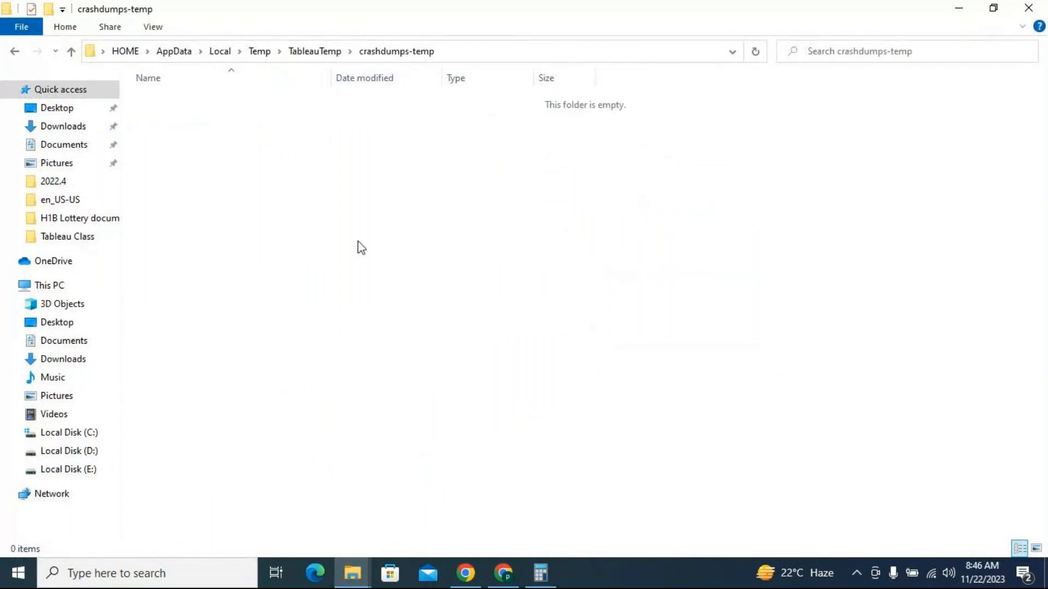
pyautogui.click(302, 50)
pyautogui.doubleClick(178, 117)
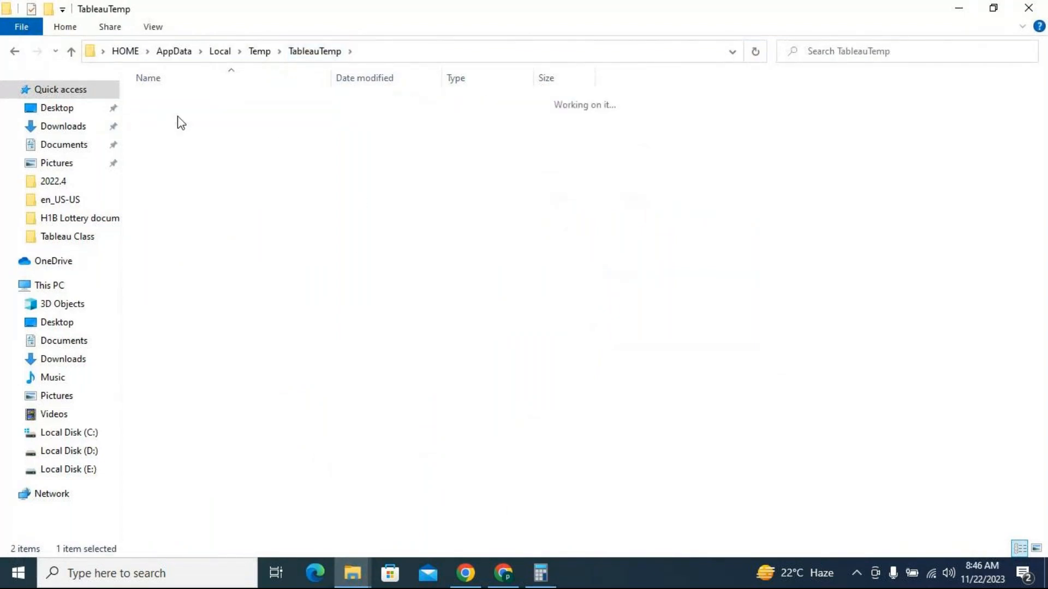
pyautogui.doubleClick(291, 100)
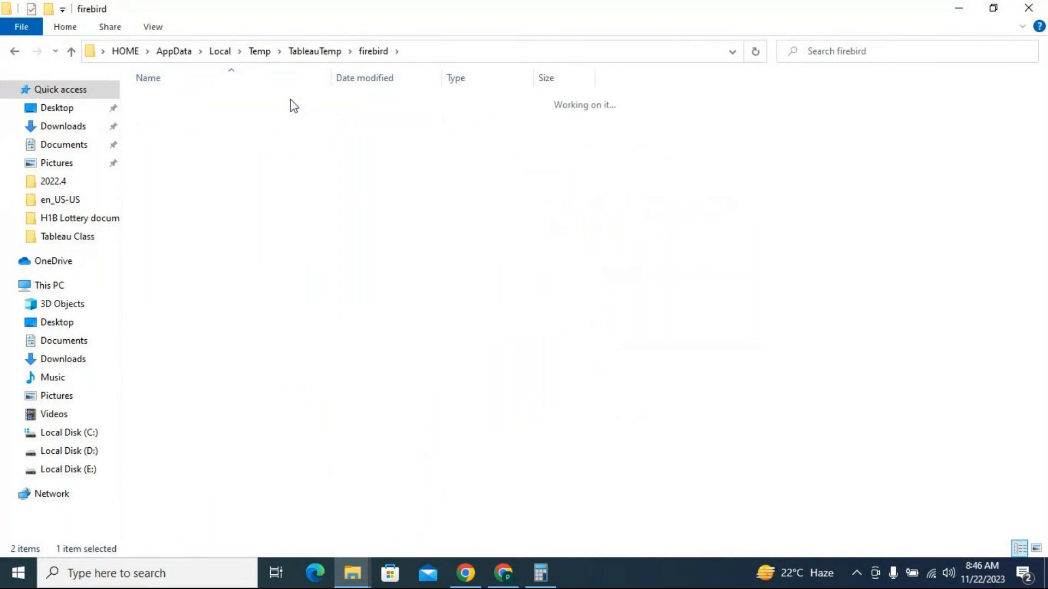
pyautogui.click(375, 51)
pyautogui.doubleClick(248, 119)
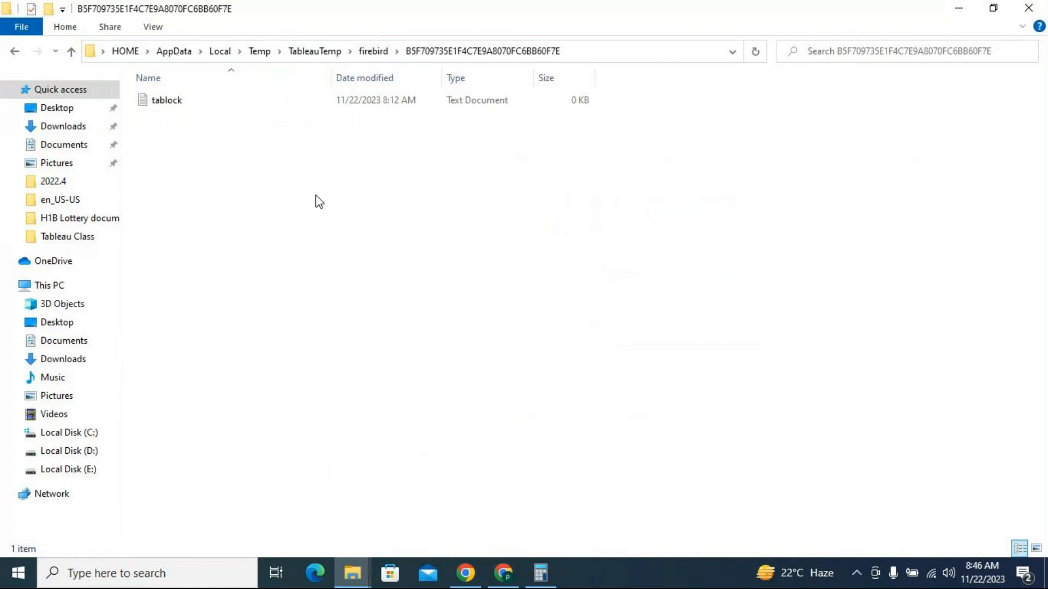
pyautogui.click(374, 50)
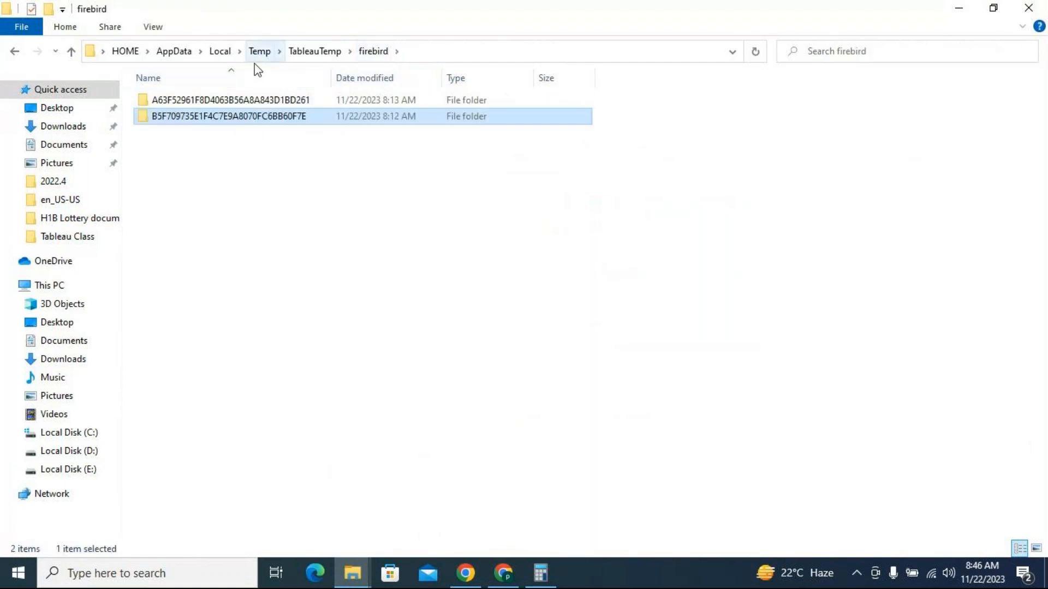
pyautogui.click(1029, 7)
# Step: Reopen the Temp folder by running %temp%
pyautogui.click(148, 579)
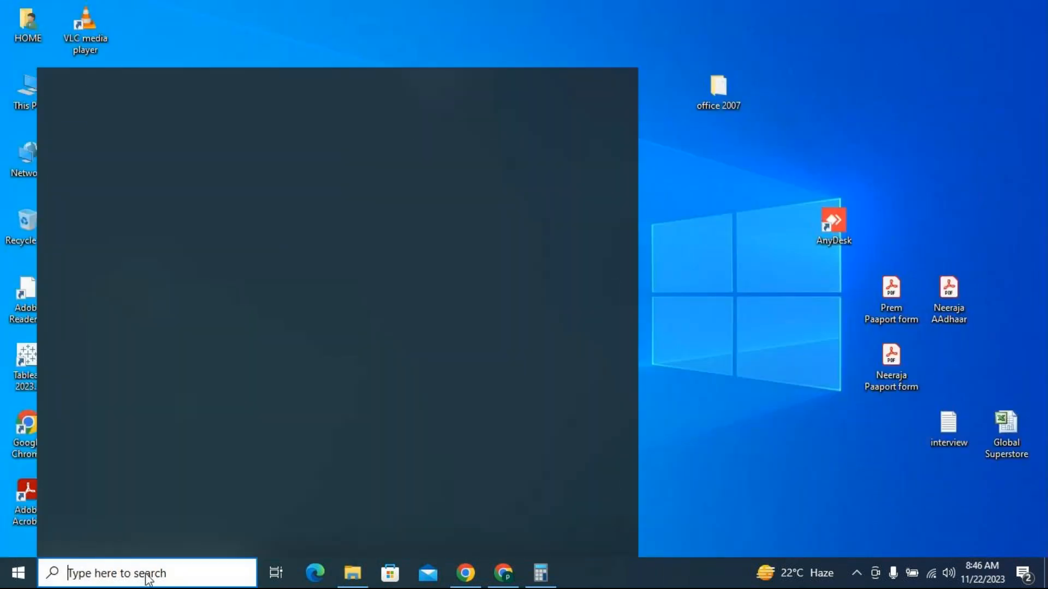
pyautogui.write('run')
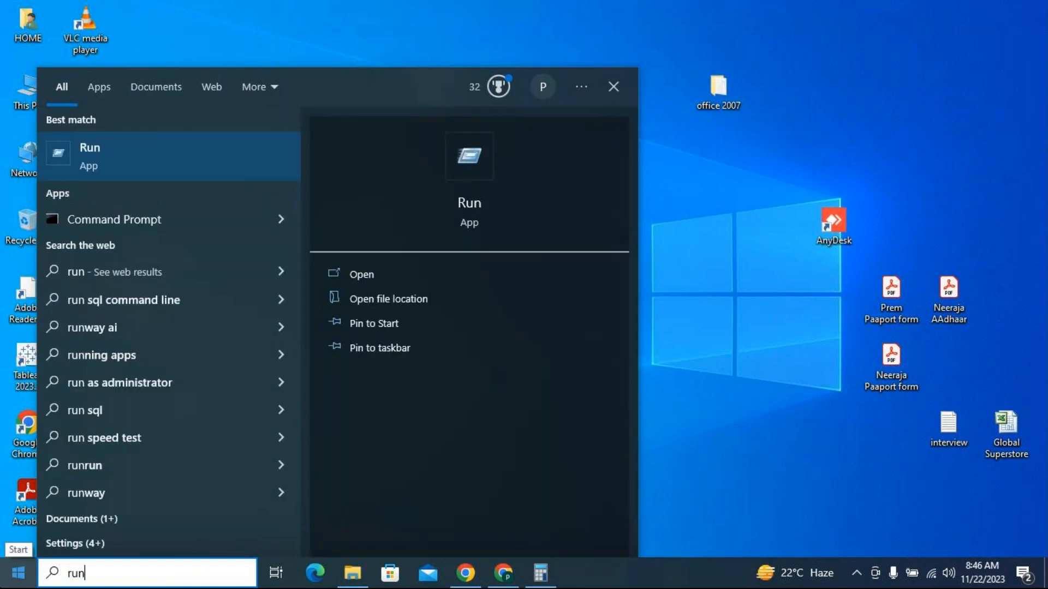
pyautogui.click(275, 164)
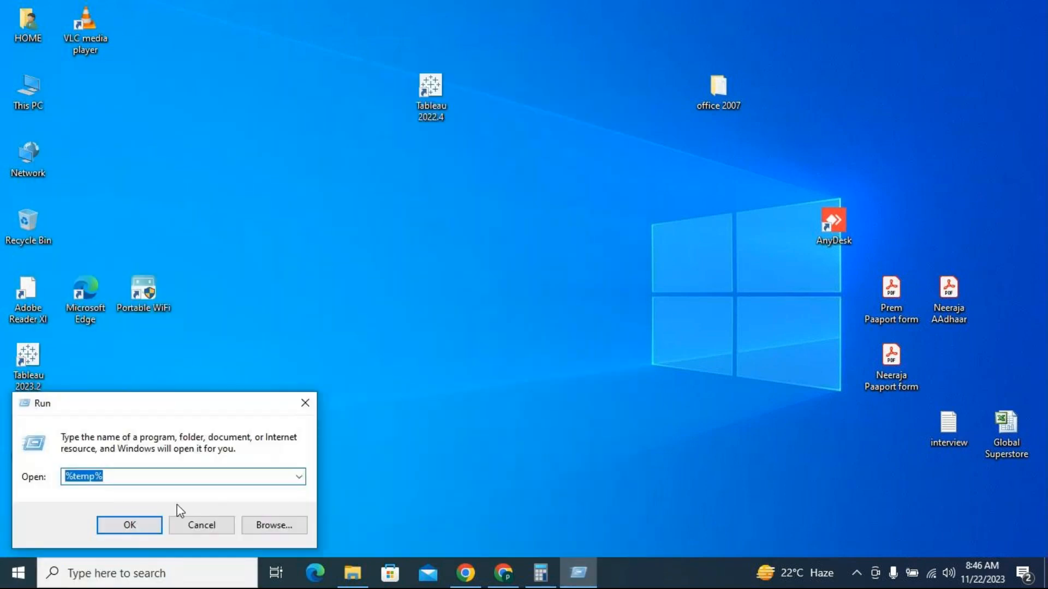
pyautogui.click(138, 529)
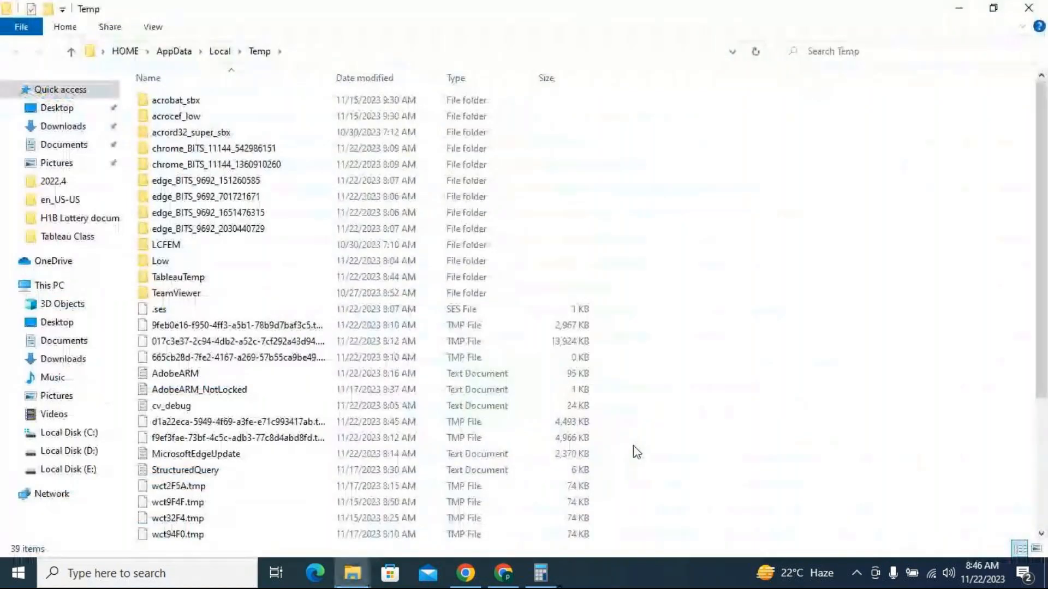
# Step: Permanently delete everything in the Temp folder, skipping all files that are in use, and close the window
pyautogui.hotkey('ctrl', 'a')
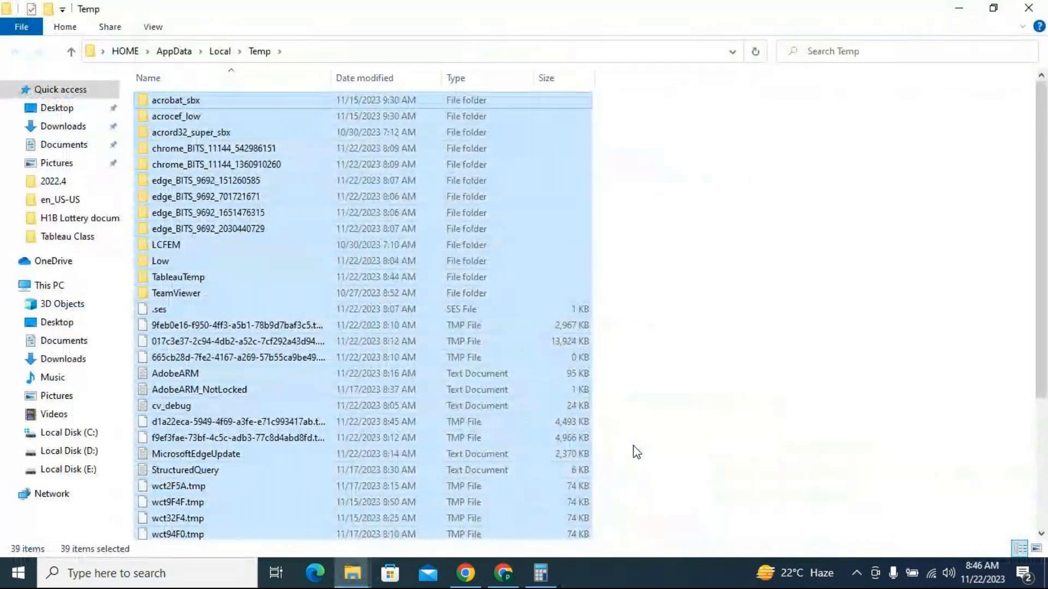
pyautogui.hotkey('shift', 'Delete')
pyautogui.press('Return')
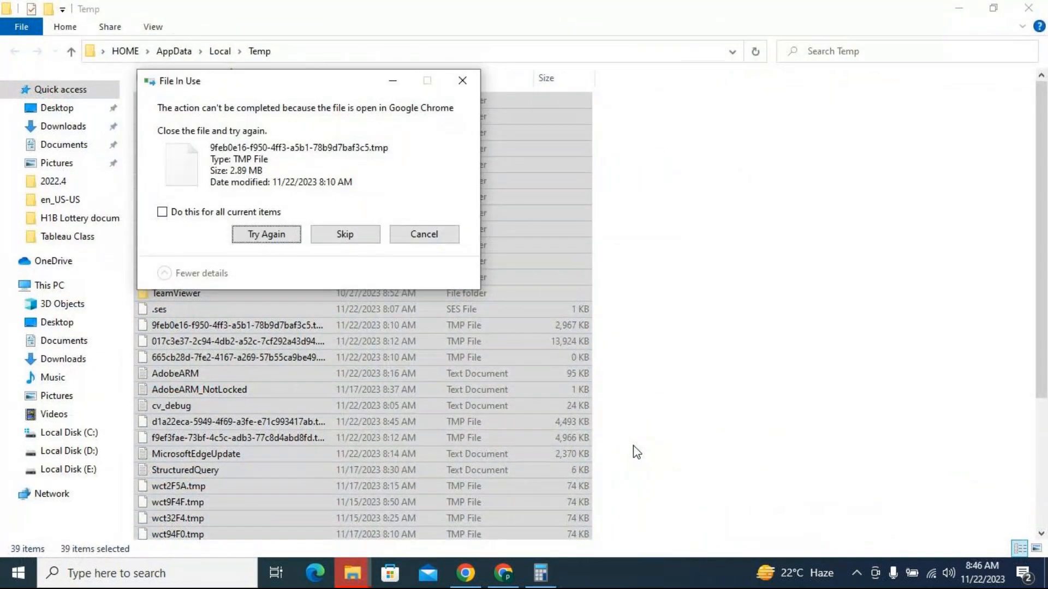
pyautogui.click(273, 235)
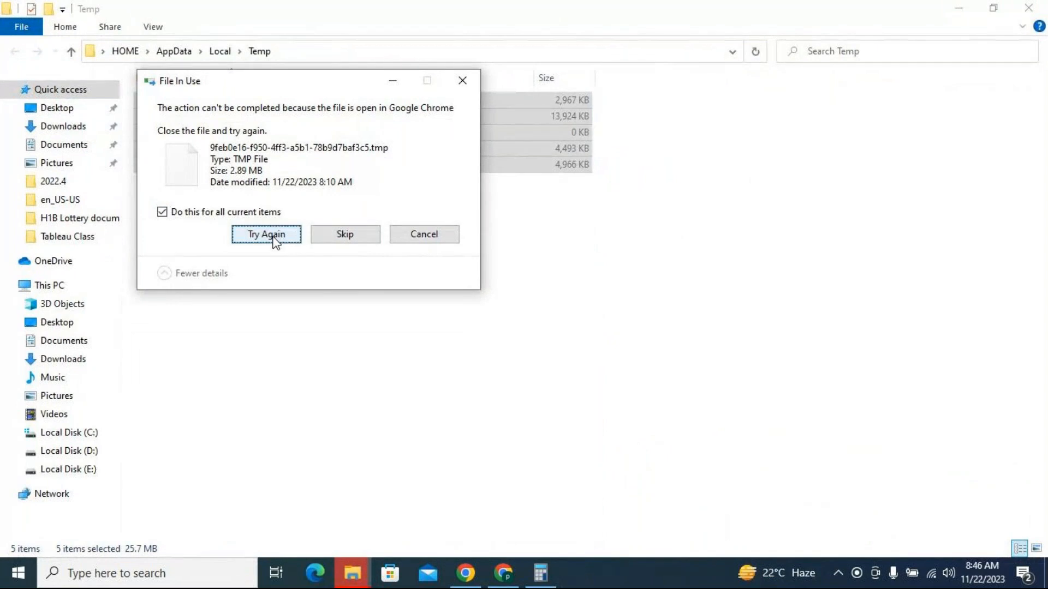
pyautogui.click(272, 213)
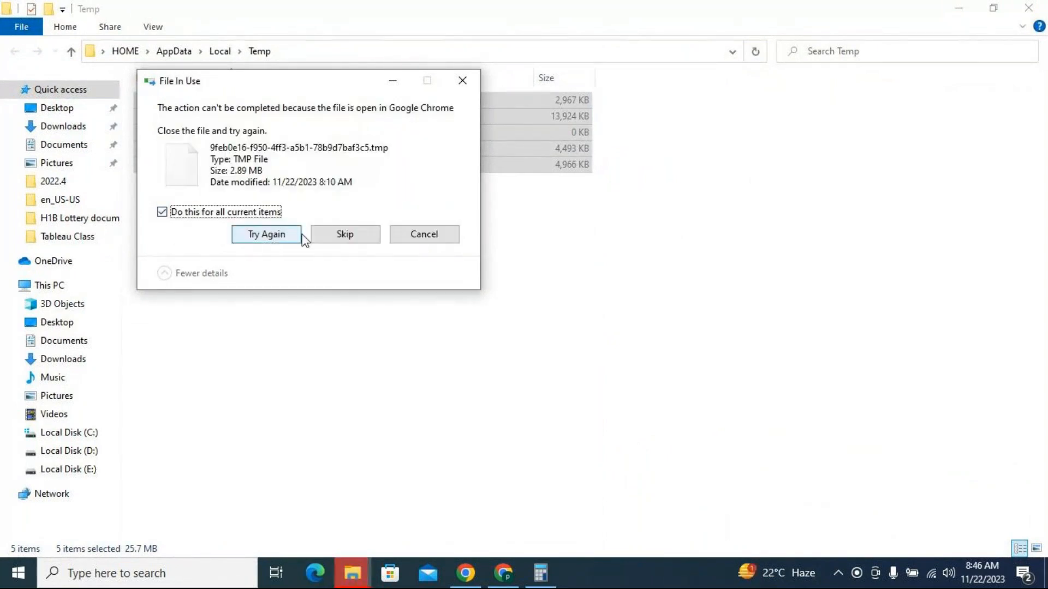
pyautogui.click(281, 235)
pyautogui.click(238, 213)
pyautogui.click(352, 236)
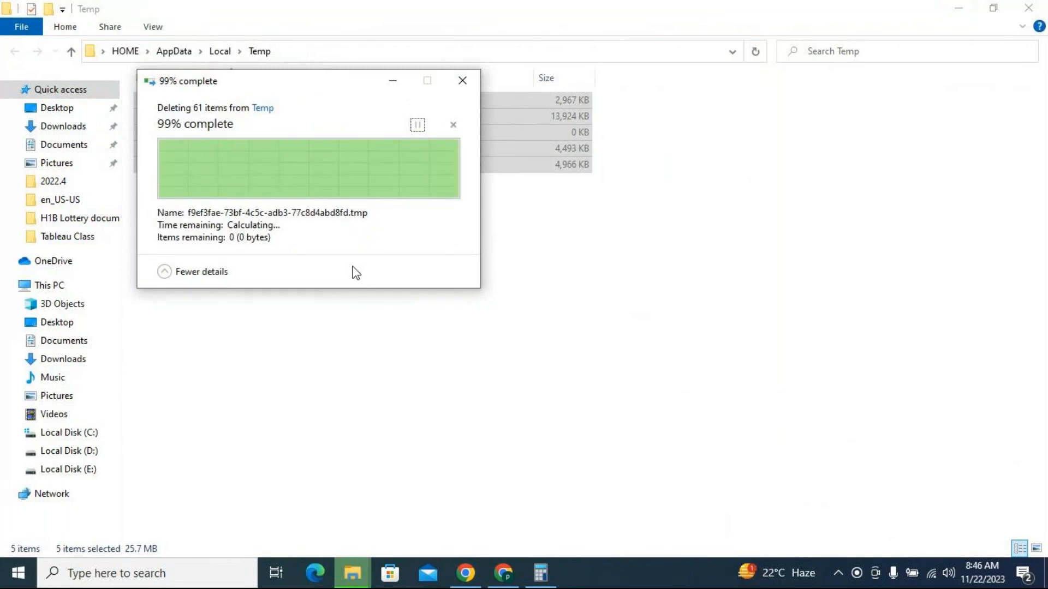
pyautogui.click(356, 272)
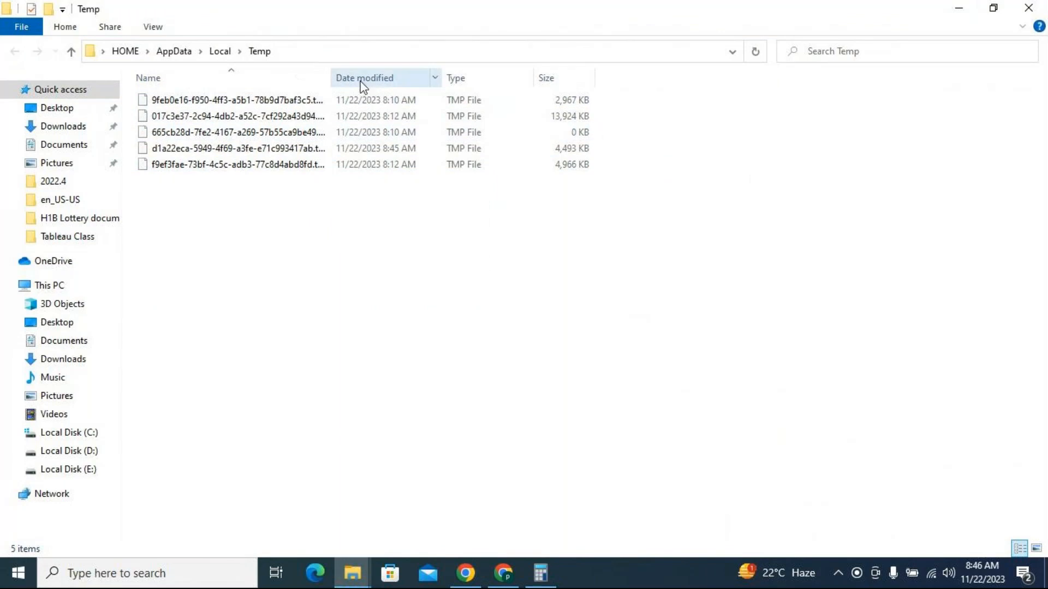
pyautogui.click(1029, 9)
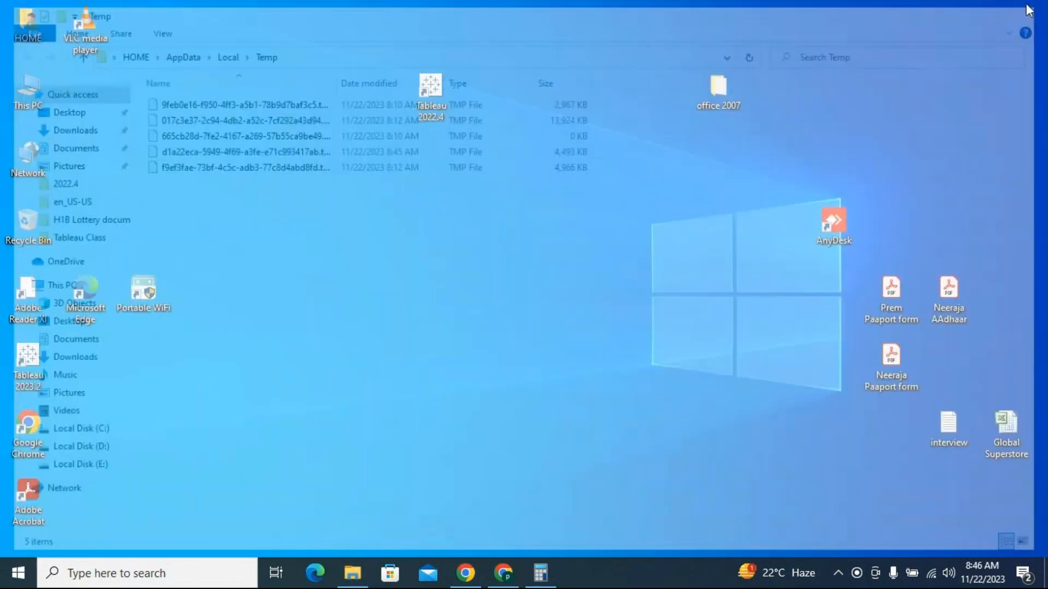
# Step: In File Explorer, open the Tableau Class folder in Documents
pyautogui.click(359, 568)
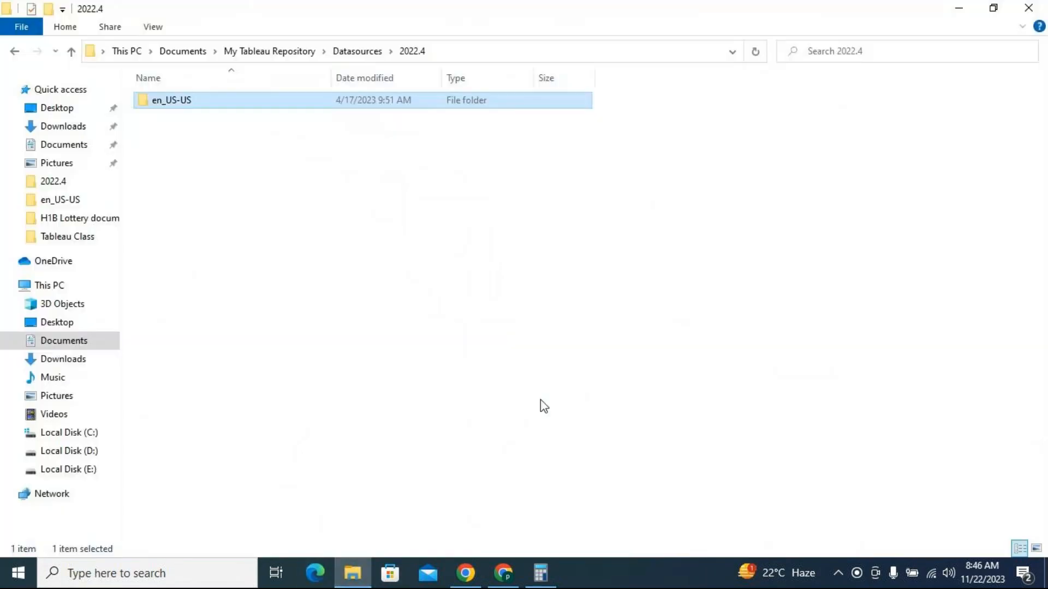
pyautogui.click(68, 144)
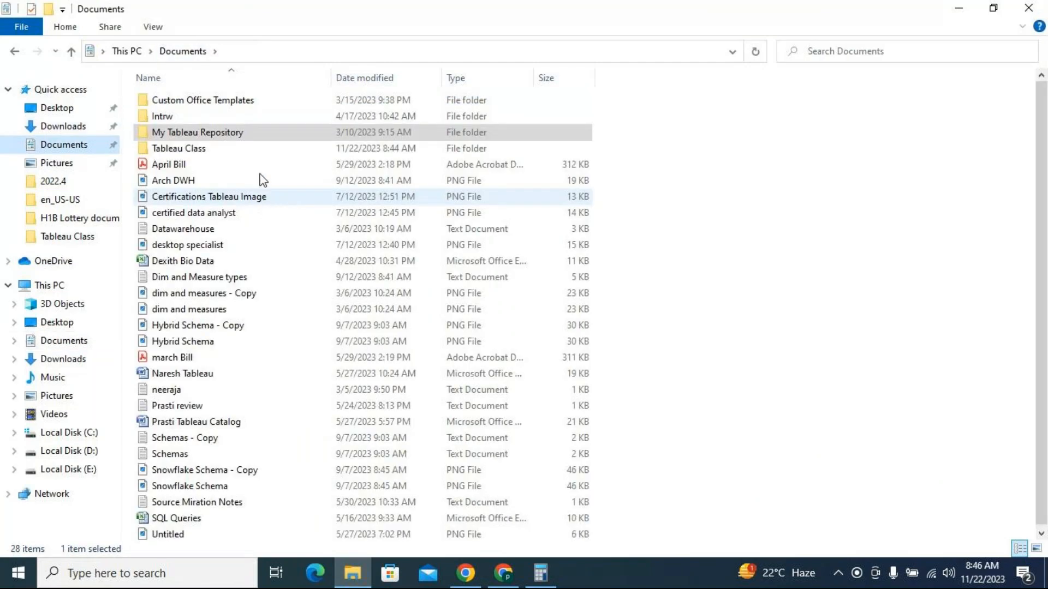
pyautogui.doubleClick(253, 153)
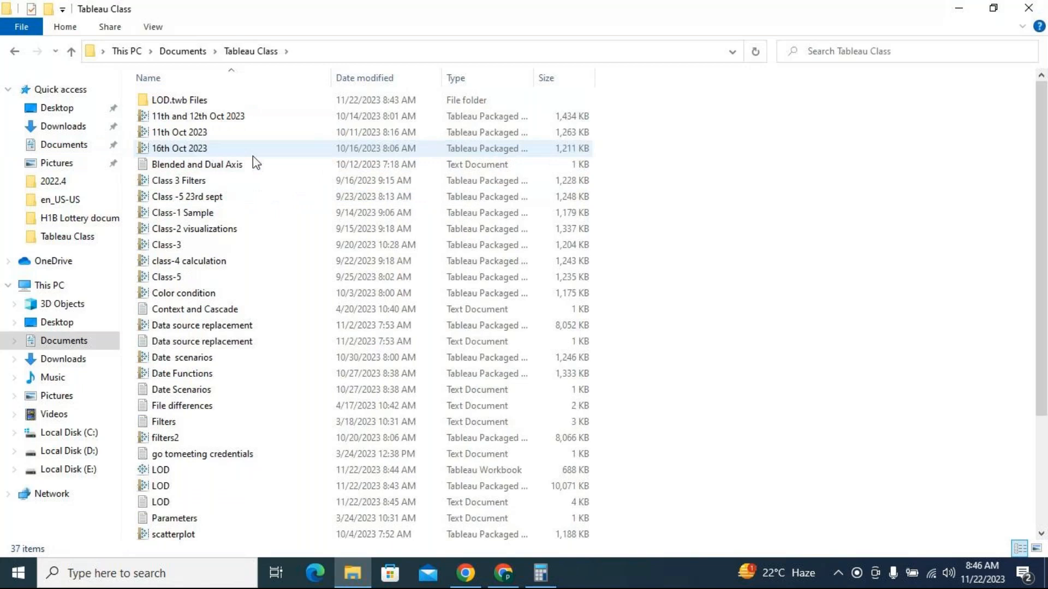
# Step: Open both the LOD packaged workbook and the LOD.twb workbook from the Tableau Class folder
pyautogui.scroll(-2, 251, 261)
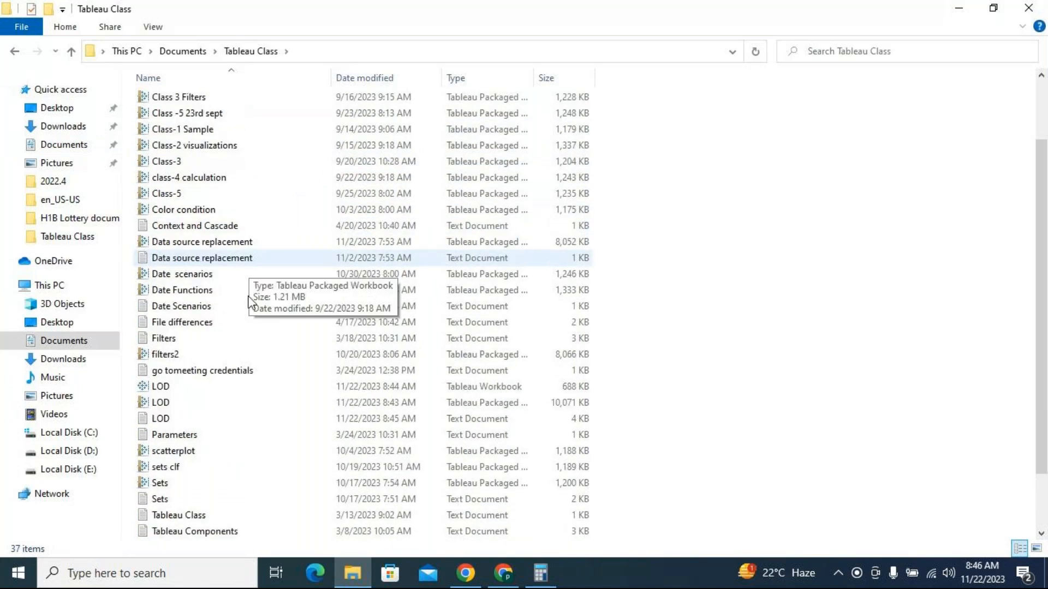
pyautogui.click(198, 407)
pyautogui.keyDown('ctrl'); pyautogui.click(198, 392); pyautogui.keyUp('ctrl')
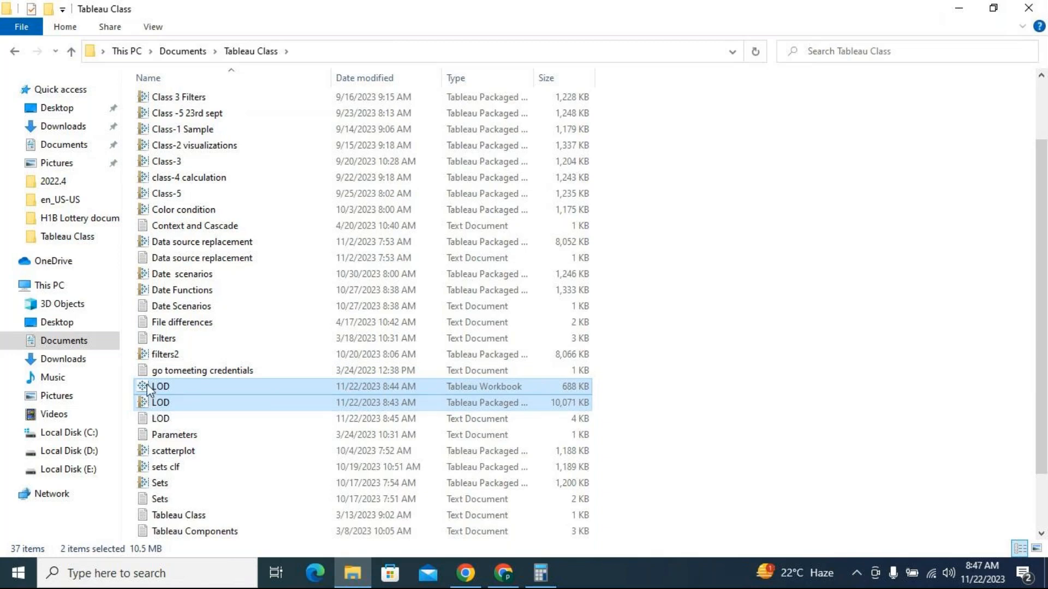
pyautogui.moveTo(148, 404)
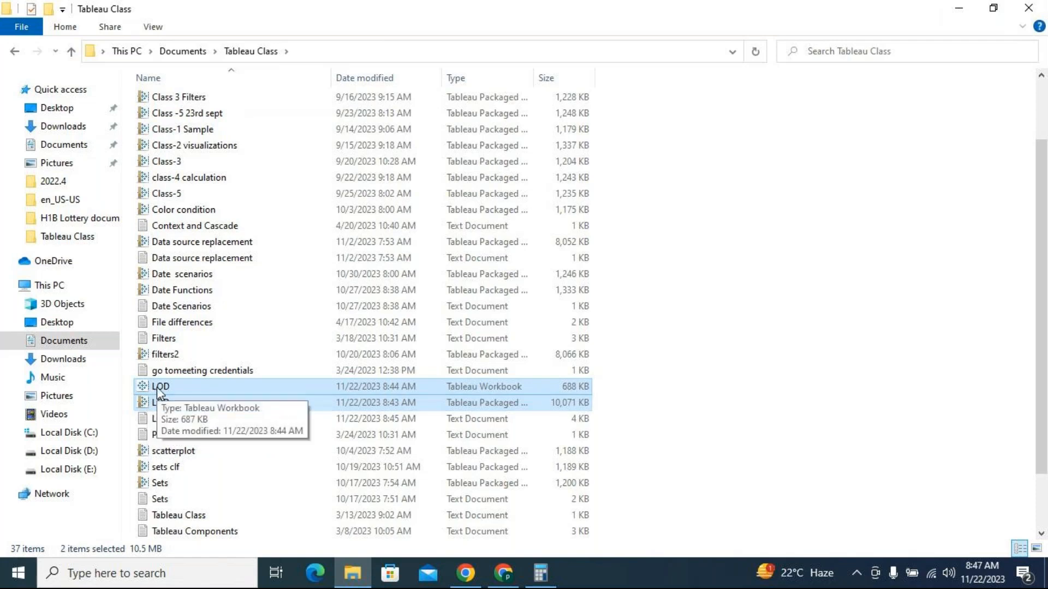
pyautogui.click(808, 419)
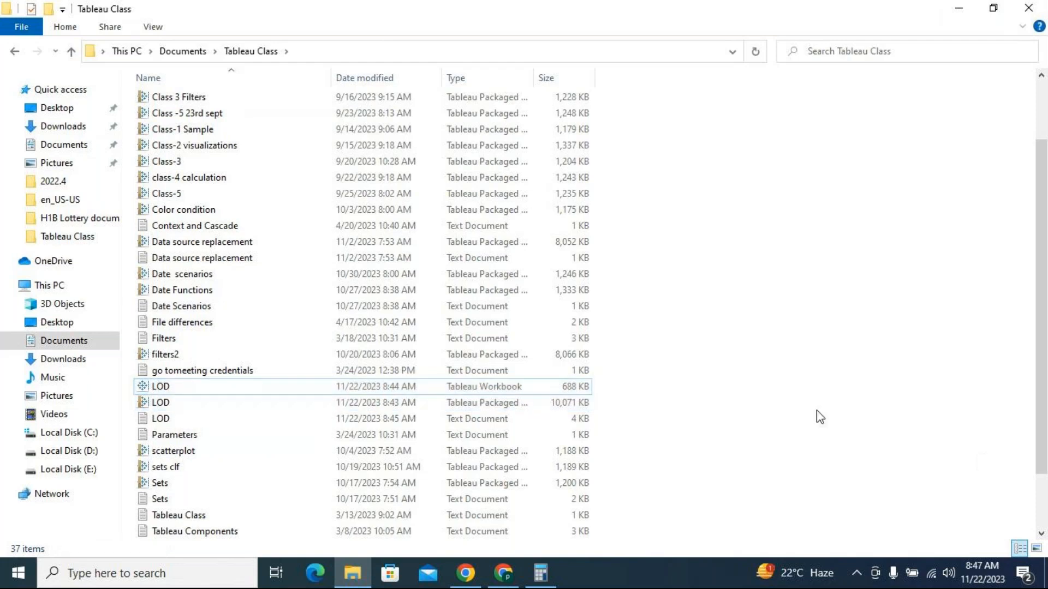
pyautogui.moveTo(187, 404)
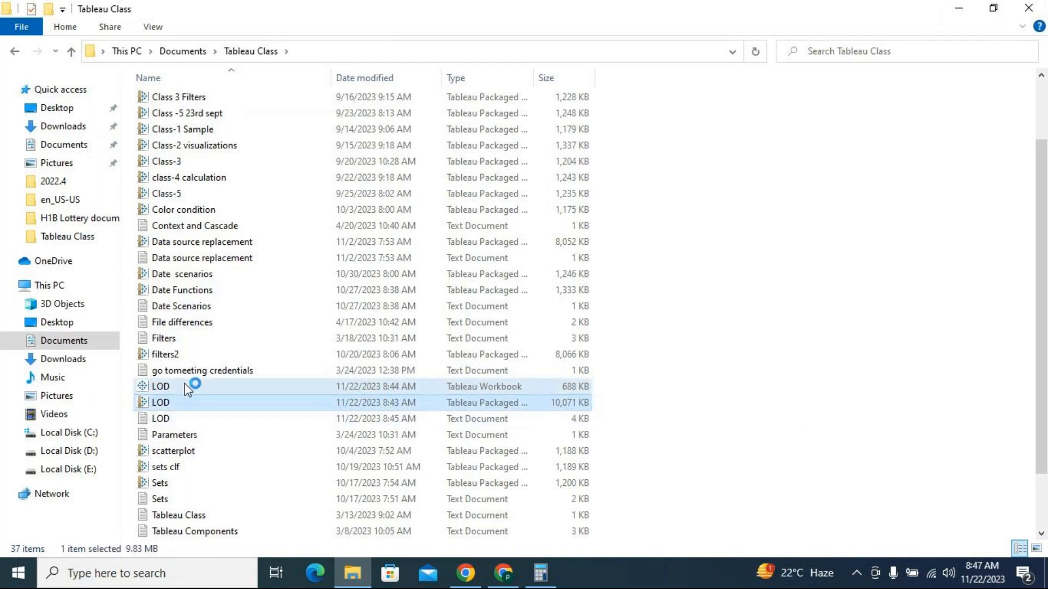
pyautogui.doubleClick(186, 385)
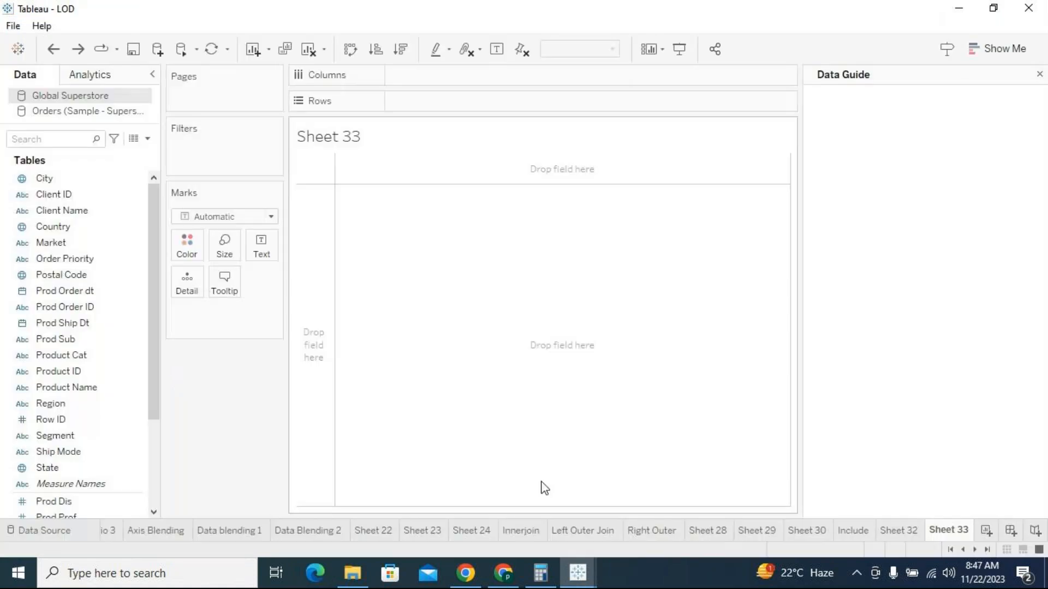
# Step: Close the Data Guide in both LOD workbook windows and display Sheet 32
pyautogui.click(1040, 75)
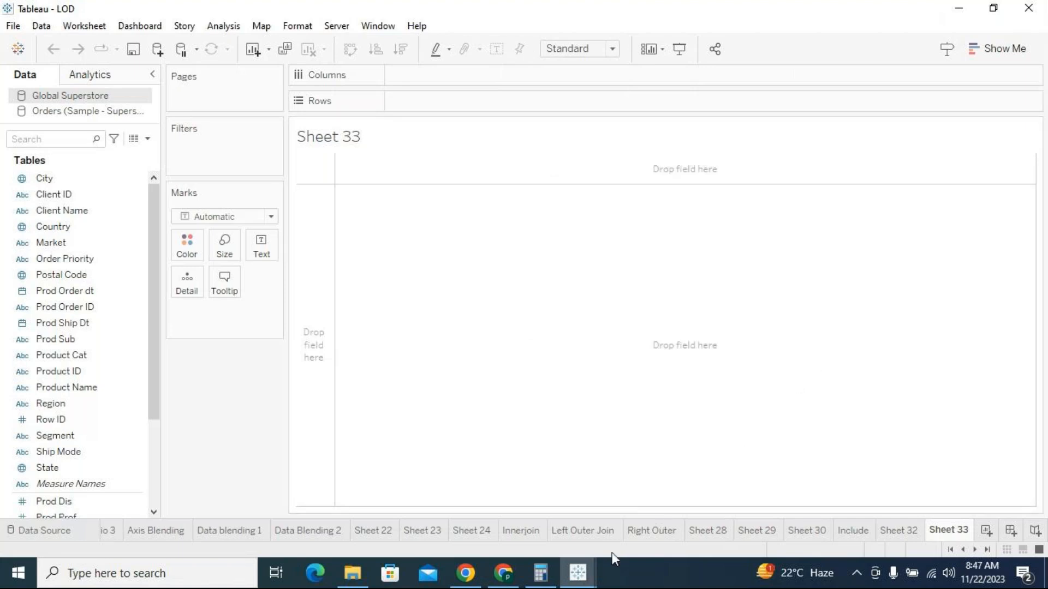
pyautogui.moveTo(562, 582)
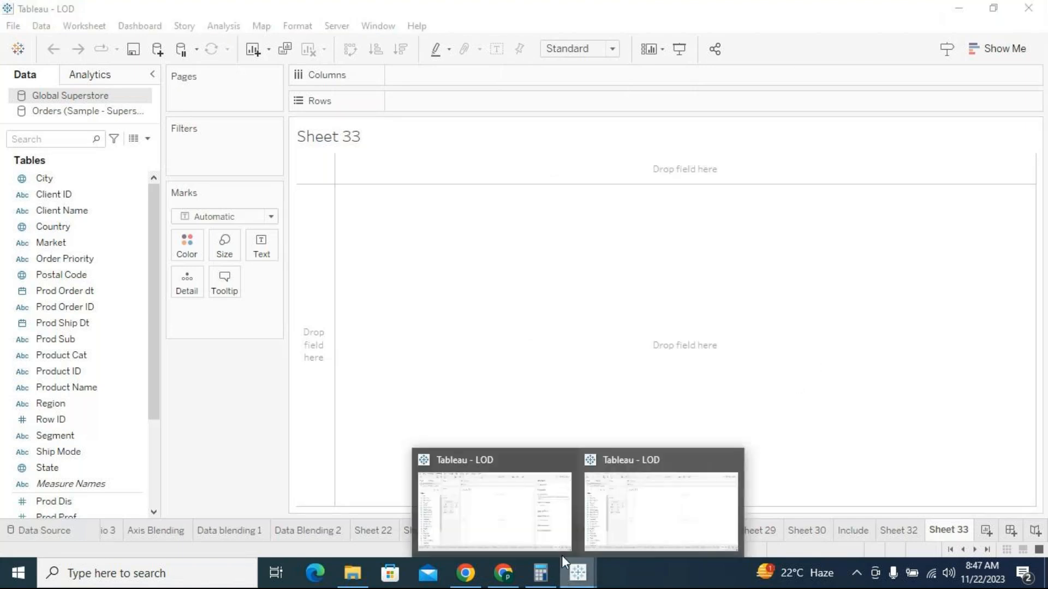
pyautogui.click(673, 503)
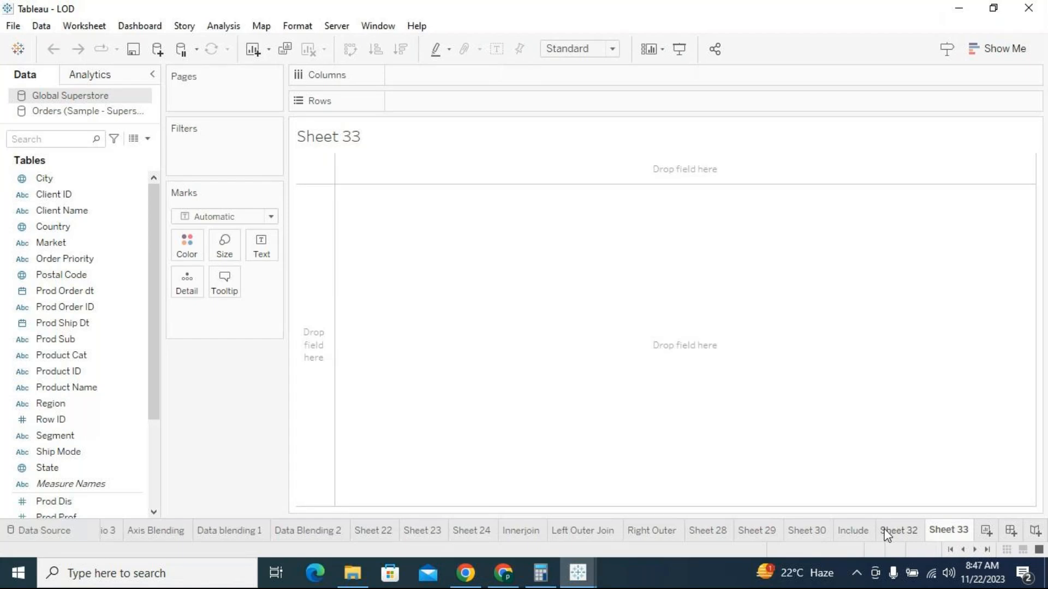
pyautogui.click(897, 531)
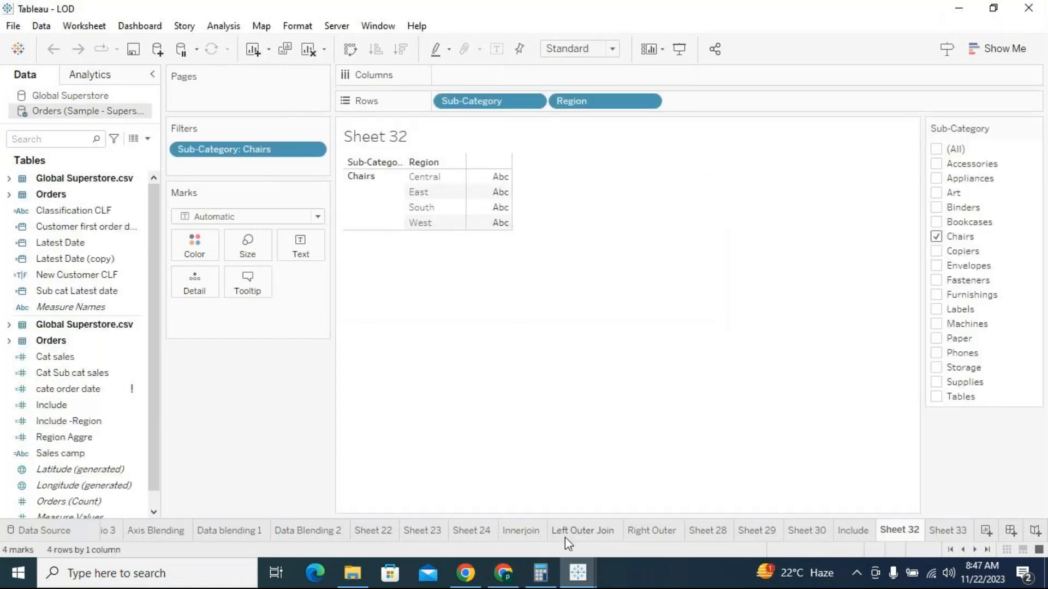
pyautogui.moveTo(578, 573)
pyautogui.click(532, 513)
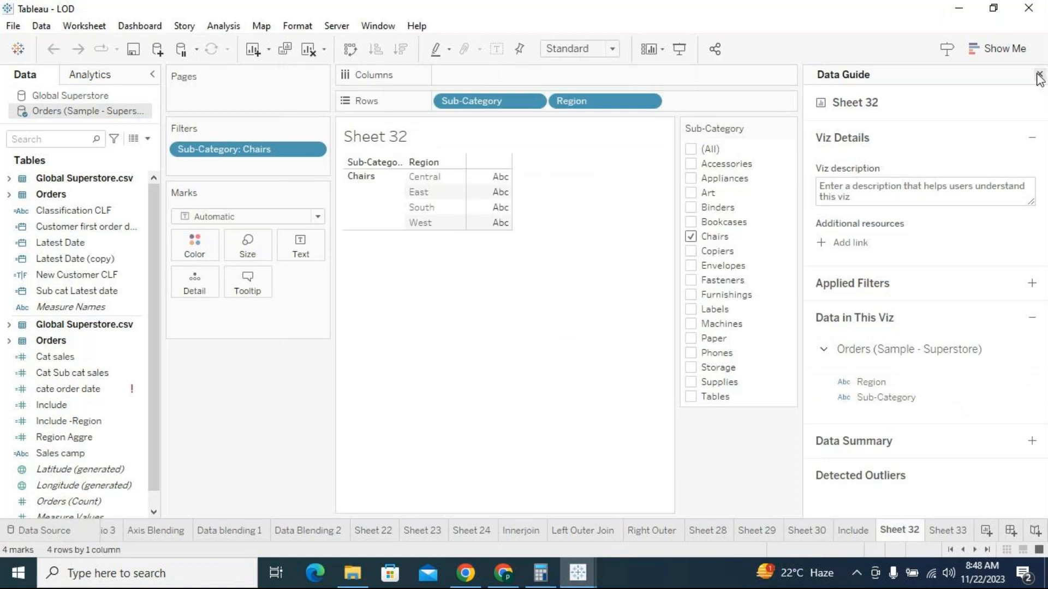
pyautogui.click(1039, 75)
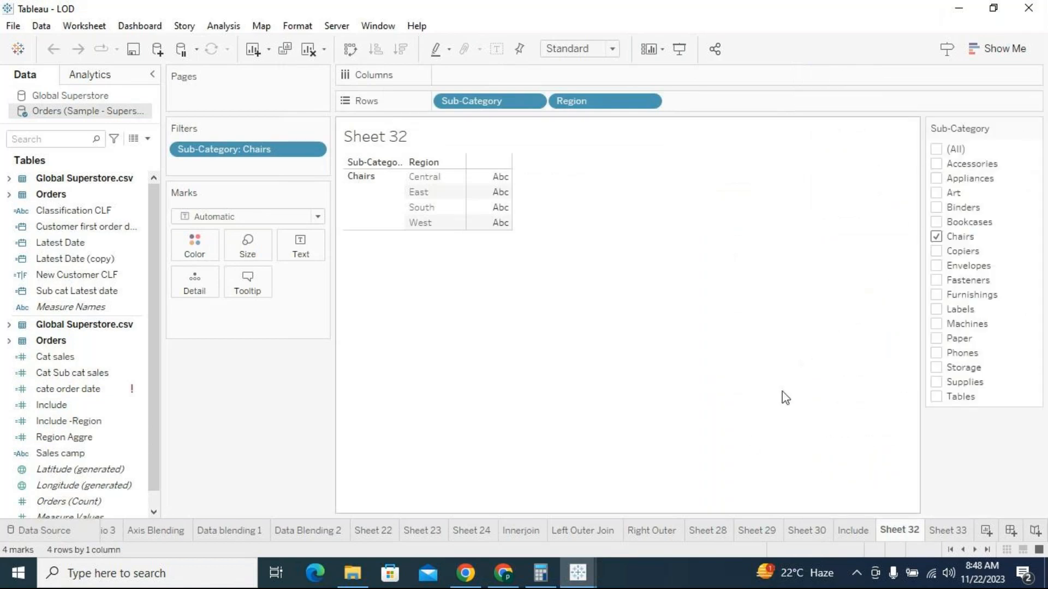
# Step: Open the Orders (Sample - Superstore) data source for editing in both LOD workbook windows
pyautogui.click(835, 532)
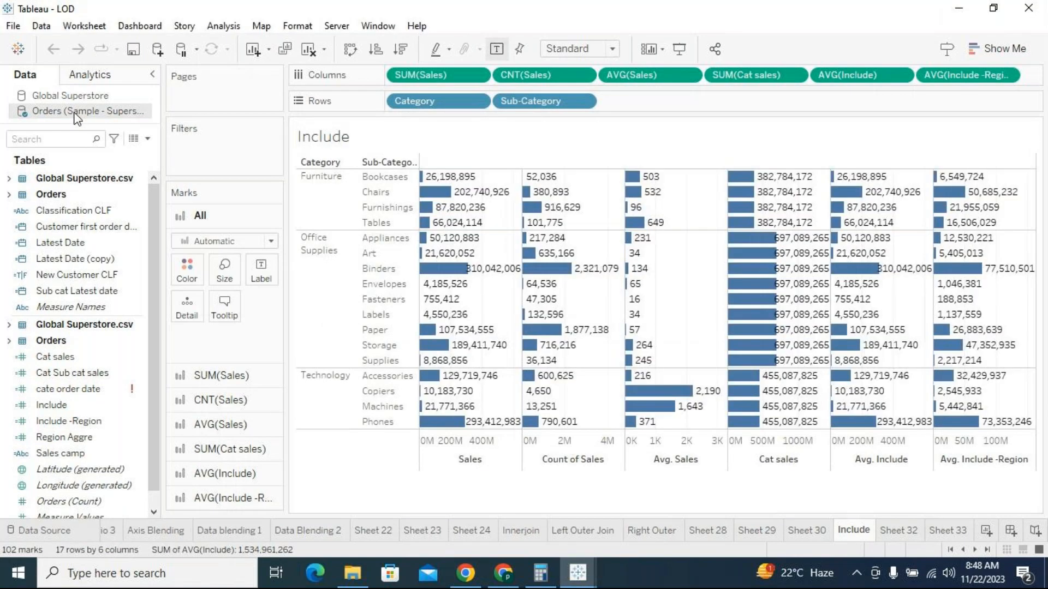
pyautogui.rightClick(77, 112)
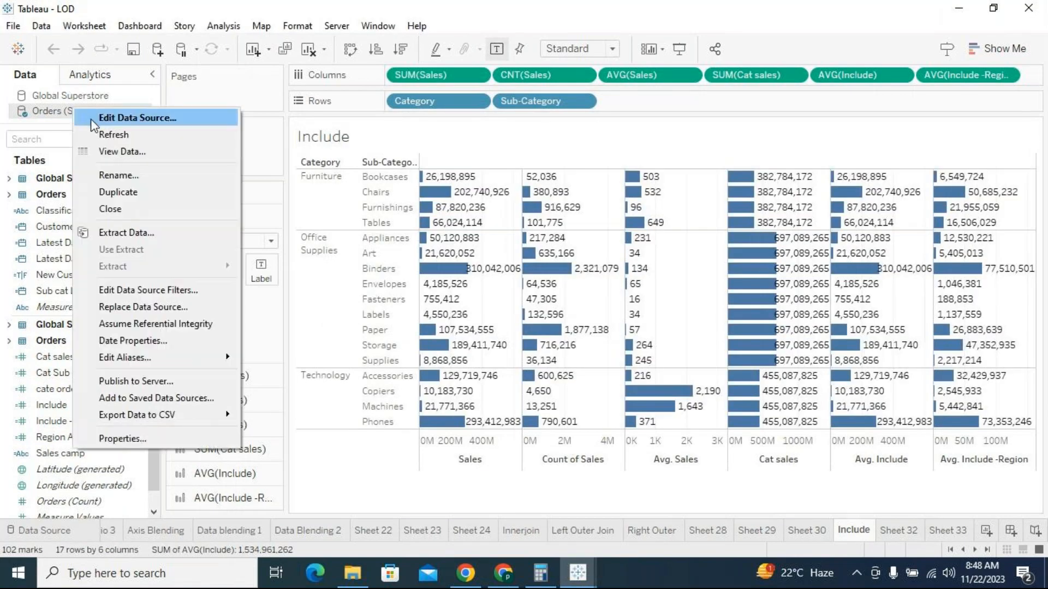
pyautogui.click(91, 117)
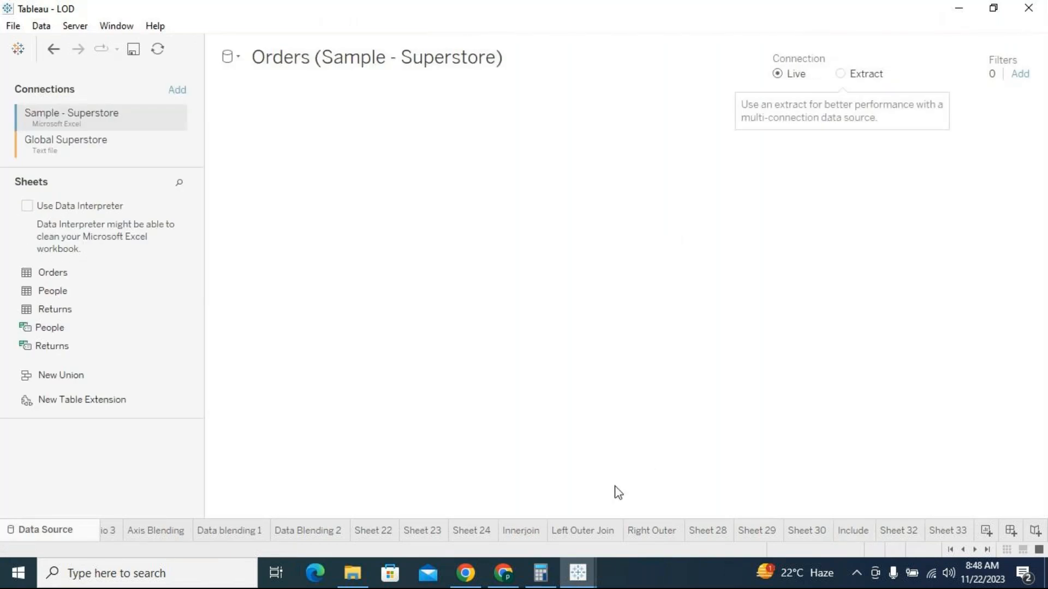
pyautogui.moveTo(585, 564)
pyautogui.click(646, 516)
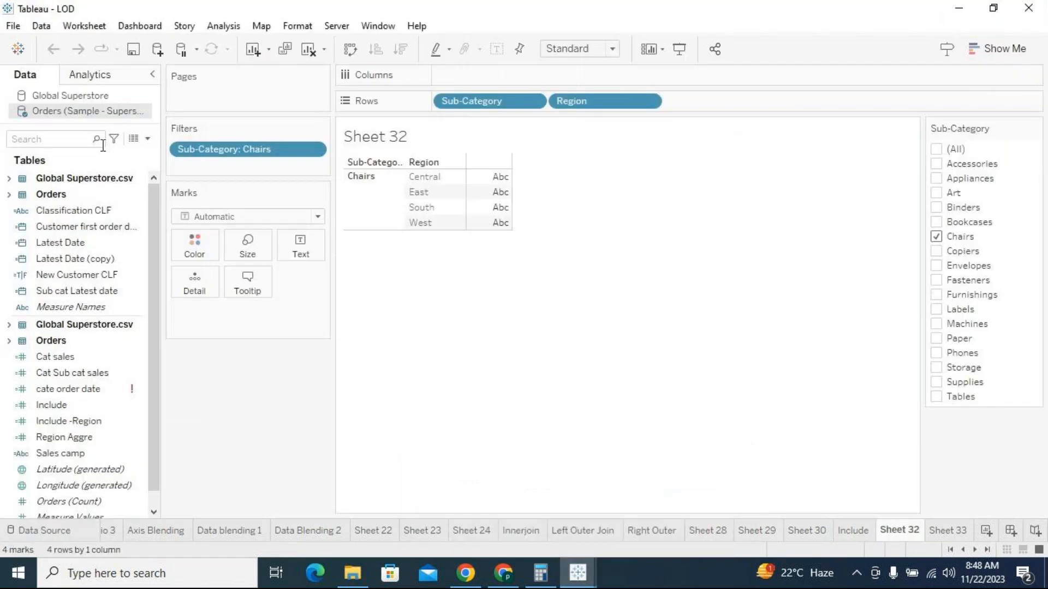
pyautogui.rightClick(86, 114)
pyautogui.click(98, 118)
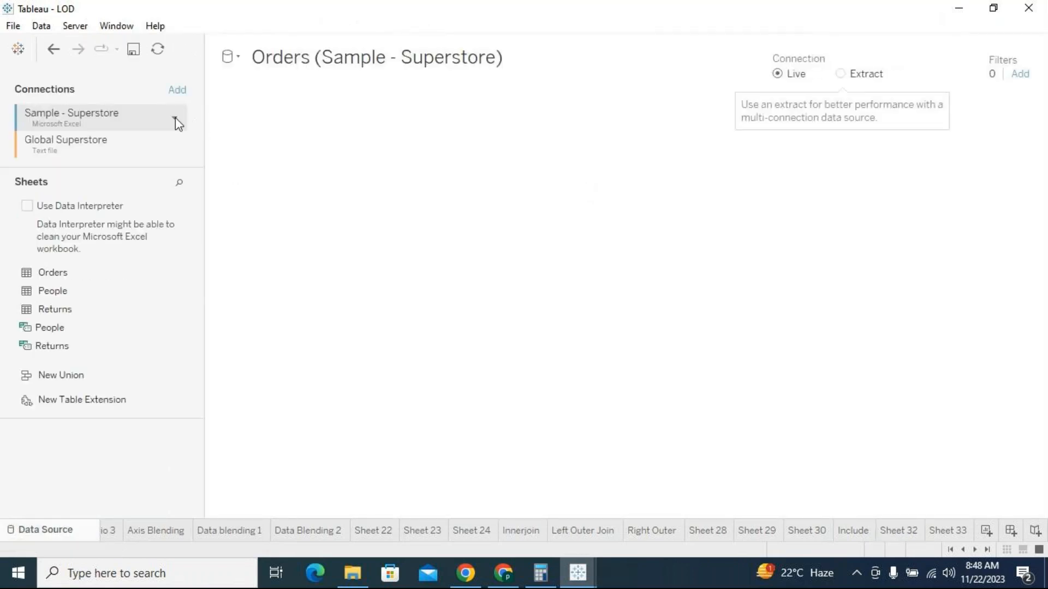
# Step: Check the file location behind the Sample - Superstore connection in the packaged workbook without selecting another file
pyautogui.click(175, 119)
pyautogui.click(190, 134)
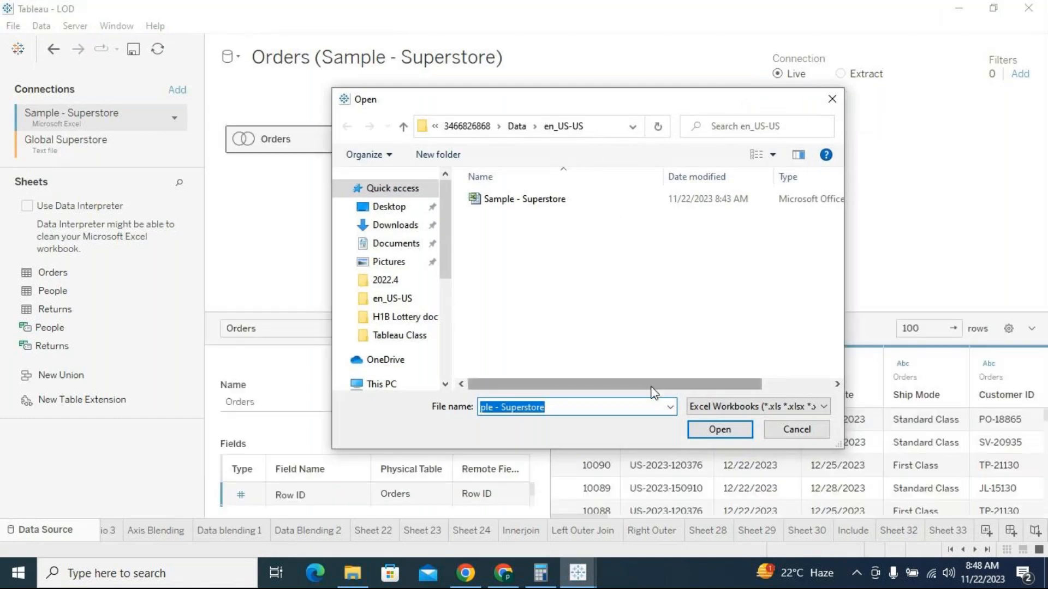
pyautogui.click(821, 428)
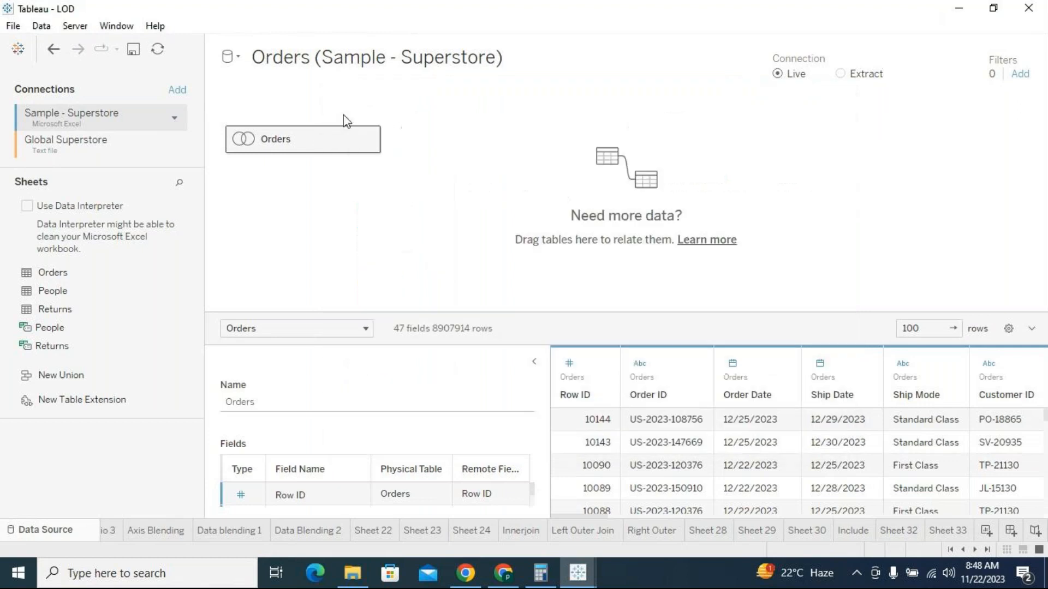
# Step: Check the packaged LOD workbook's file type and folder in the Save As dialog without saving
pyautogui.click(14, 26)
pyautogui.click(12, 118)
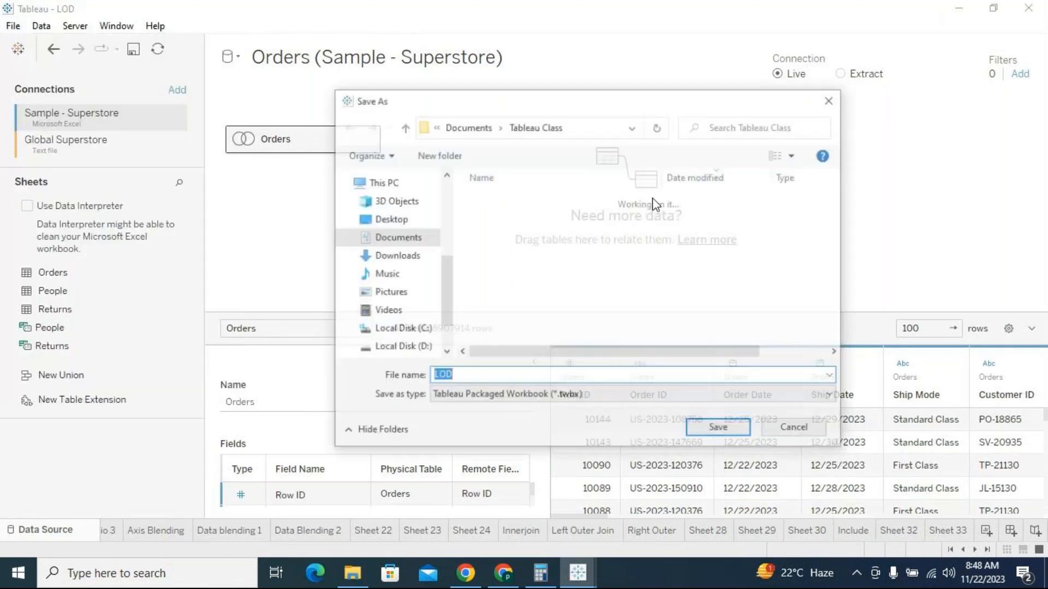
pyautogui.click(832, 101)
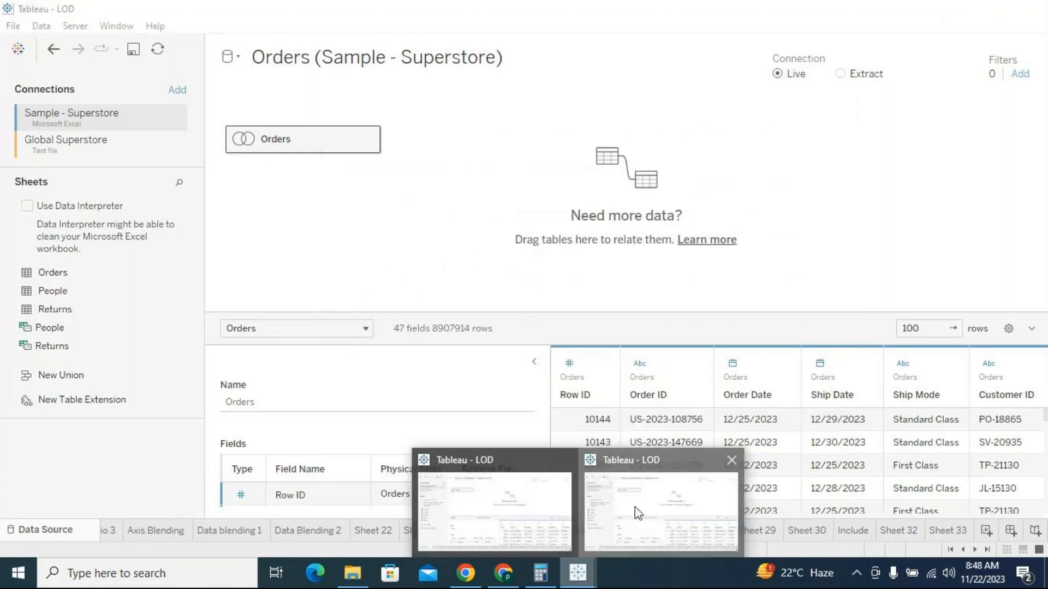
pyautogui.click(16, 26)
pyautogui.click(45, 118)
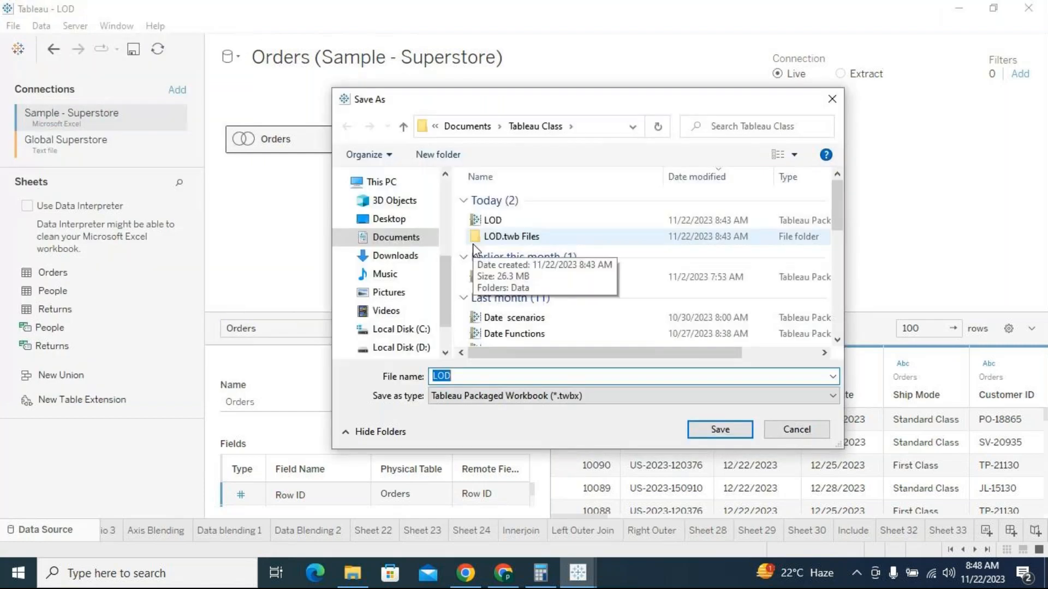
pyautogui.click(784, 427)
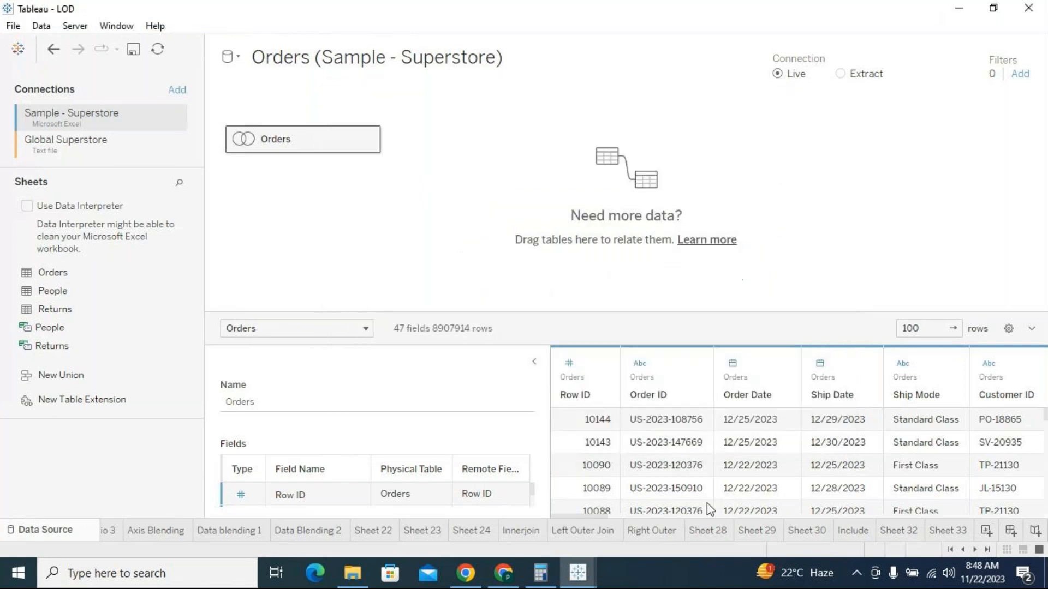
# Step: Switch to the other LOD workbook window and check its file type in the Save As dialog without saving
pyautogui.moveTo(588, 561)
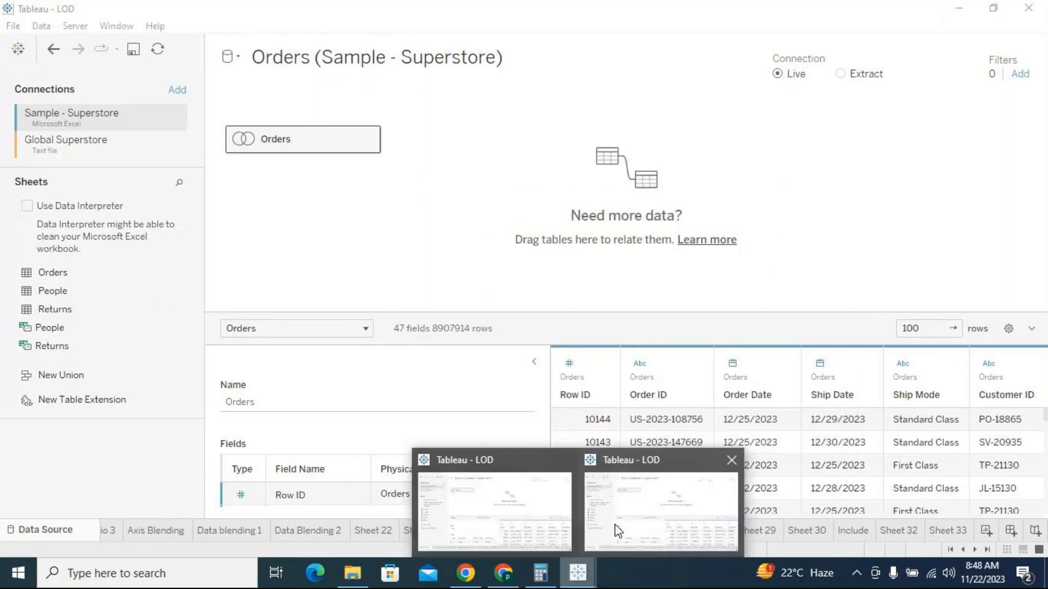
pyautogui.click(641, 513)
pyautogui.click(575, 572)
pyautogui.click(544, 527)
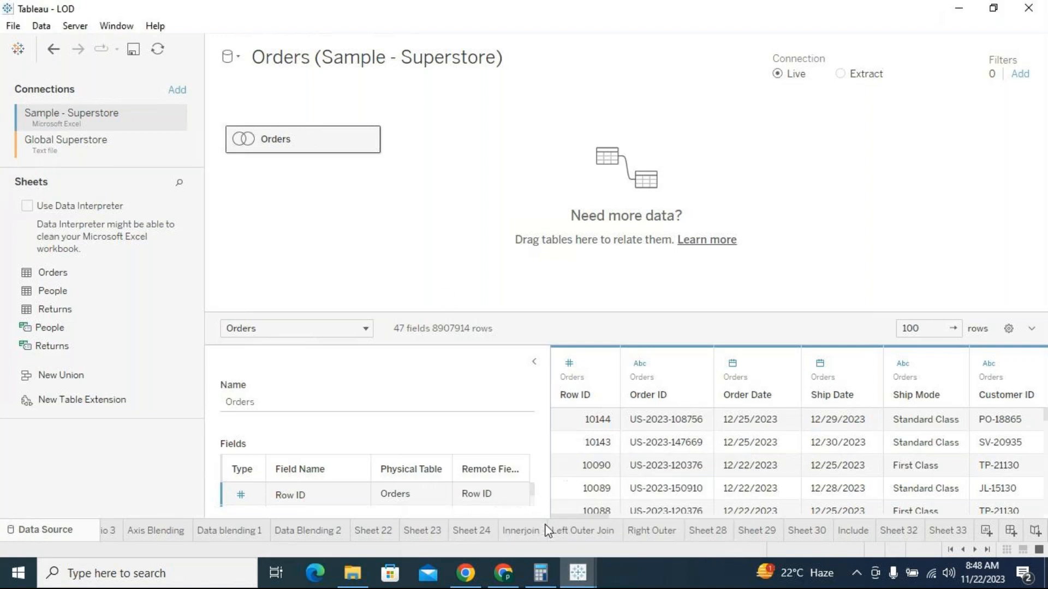
pyautogui.click(13, 28)
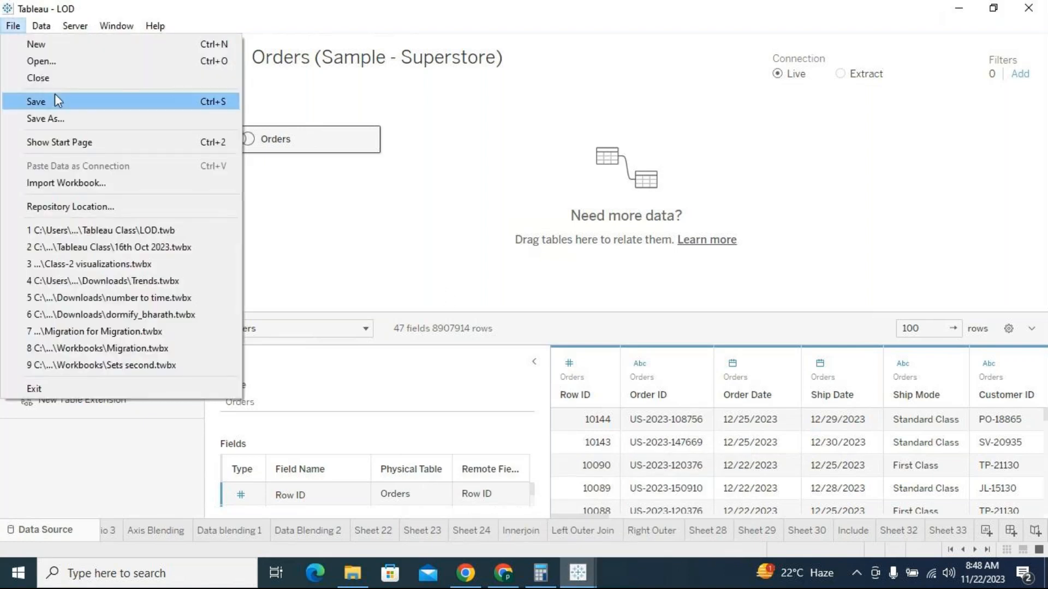
pyautogui.click(62, 112)
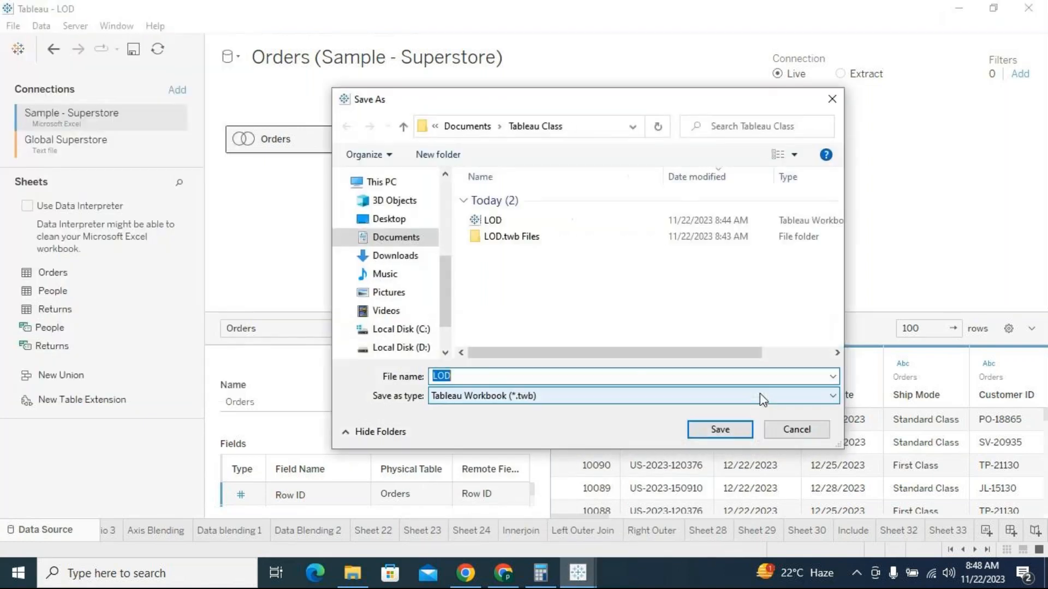
pyautogui.click(797, 428)
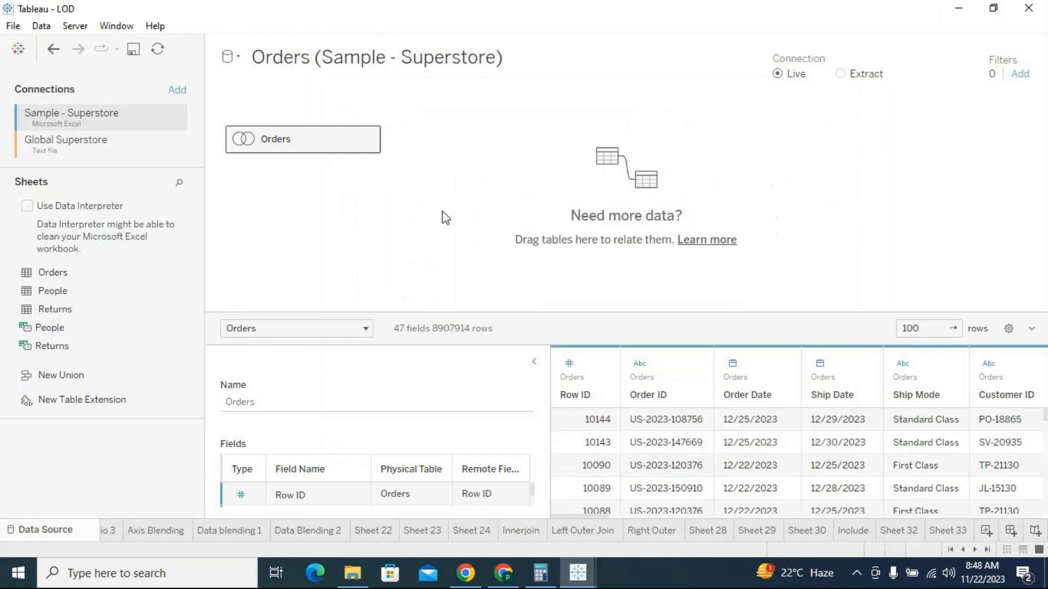
# Step: Edit the Sample - Superstore connection in the .twb workbook and examine the full folder path of its source file
pyautogui.click(177, 117)
pyautogui.click(209, 132)
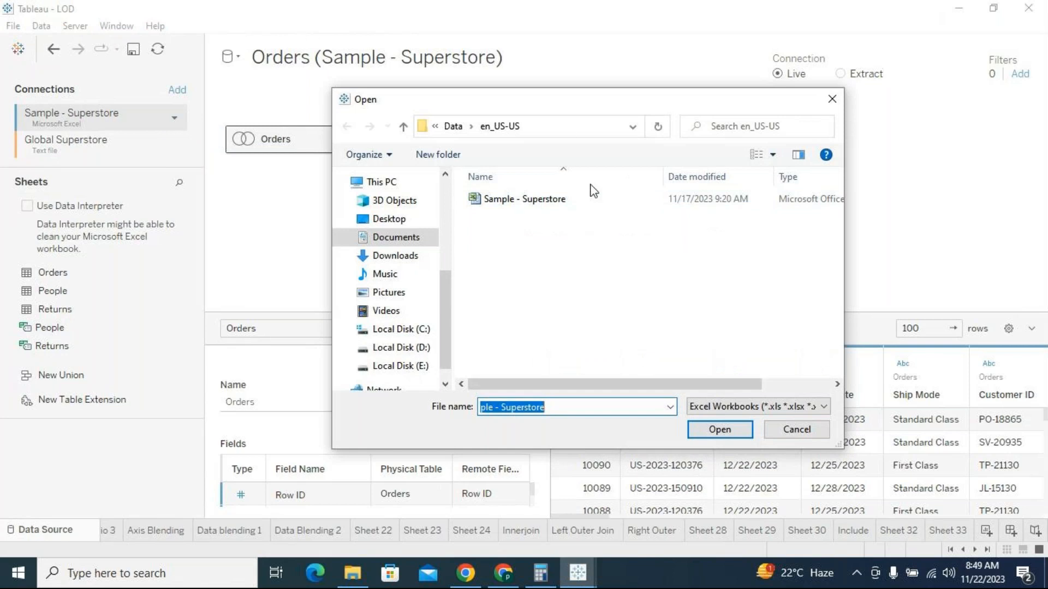
pyautogui.click(561, 131)
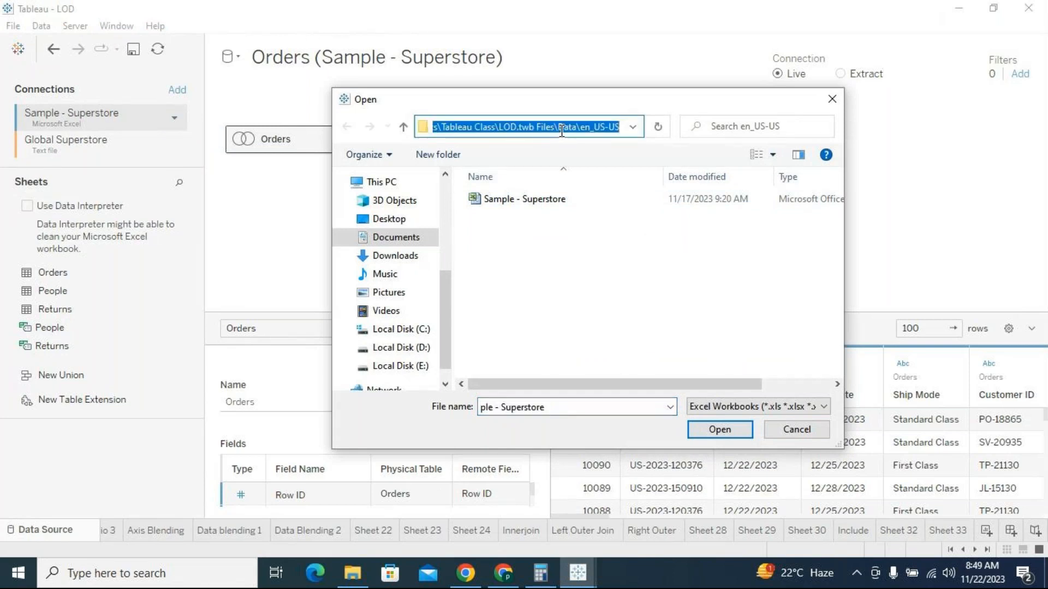
pyautogui.click(515, 126)
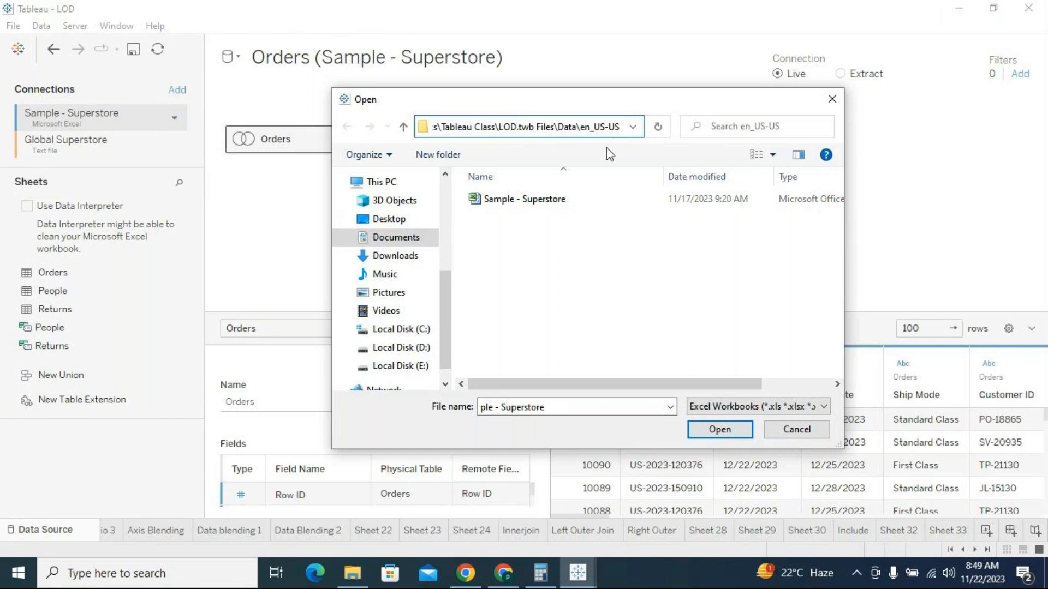
pyautogui.press('Left')
pyautogui.press('Left')
pyautogui.press('Left')
pyautogui.press('Left')
pyautogui.press('Left')
pyautogui.press('Left')
pyautogui.press('Left')
pyautogui.press('Left')
pyautogui.press('Left')
pyautogui.press('Left')
pyautogui.press('Left')
pyautogui.press('Left')
pyautogui.press('Left')
pyautogui.press('Left')
pyautogui.press('Left')
pyautogui.press('Left')
pyautogui.press('Left')
pyautogui.press('Left')
pyautogui.press('Left')
pyautogui.press('Left')
pyautogui.press('Left')
pyautogui.press('Left')
pyautogui.press('Left')
pyautogui.press('Left')
pyautogui.press('Left')
pyautogui.press('Left')
pyautogui.press('Left')
pyautogui.press('Left')
pyautogui.press('Left')
pyautogui.press('Left')
pyautogui.press('Left')
pyautogui.press('Left')
pyautogui.press('Left')
pyautogui.press('Left')
pyautogui.press('Left')
pyautogui.press('Left')
pyautogui.press('Left')
pyautogui.press('Left')
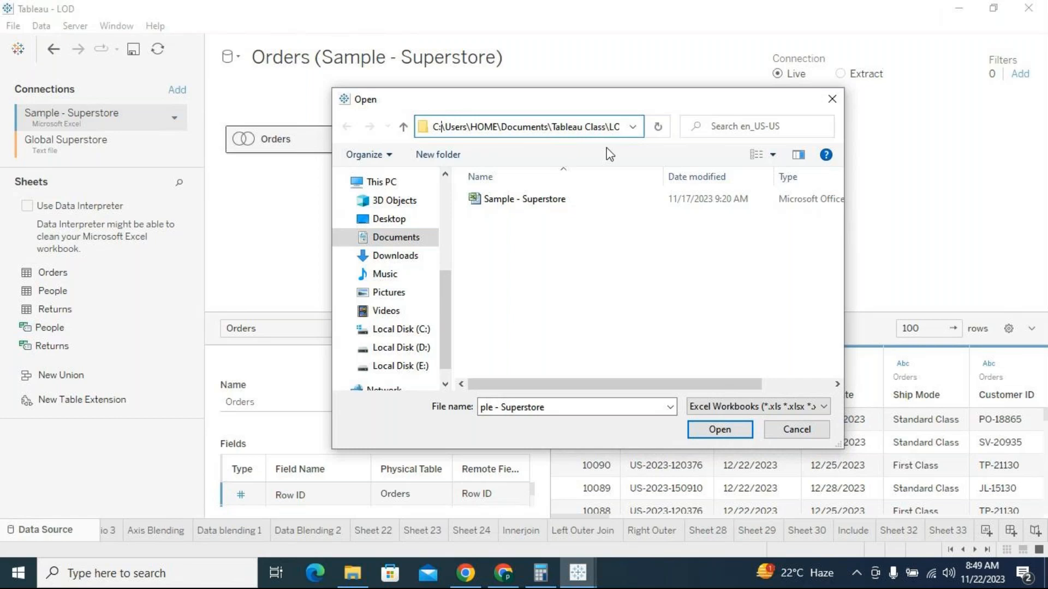
# Step: Copy the Sample - Superstore source folder path, cancel the connection edit, and open that en_US-US folder in File Explorer
pyautogui.hotkey('ctrl', 'a')
pyautogui.hotkey('ctrl', 'c')
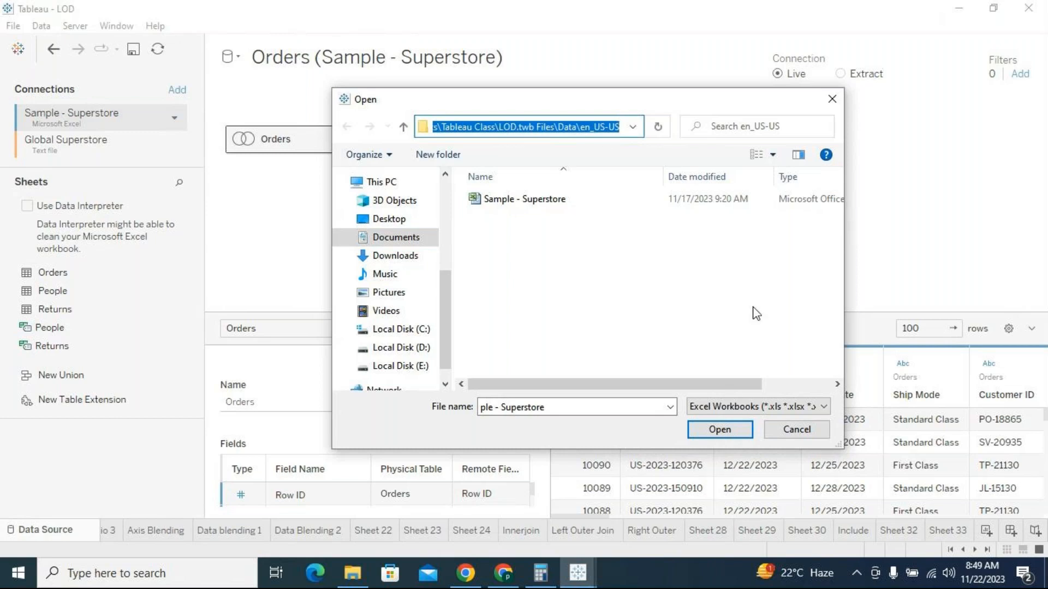
pyautogui.click(796, 430)
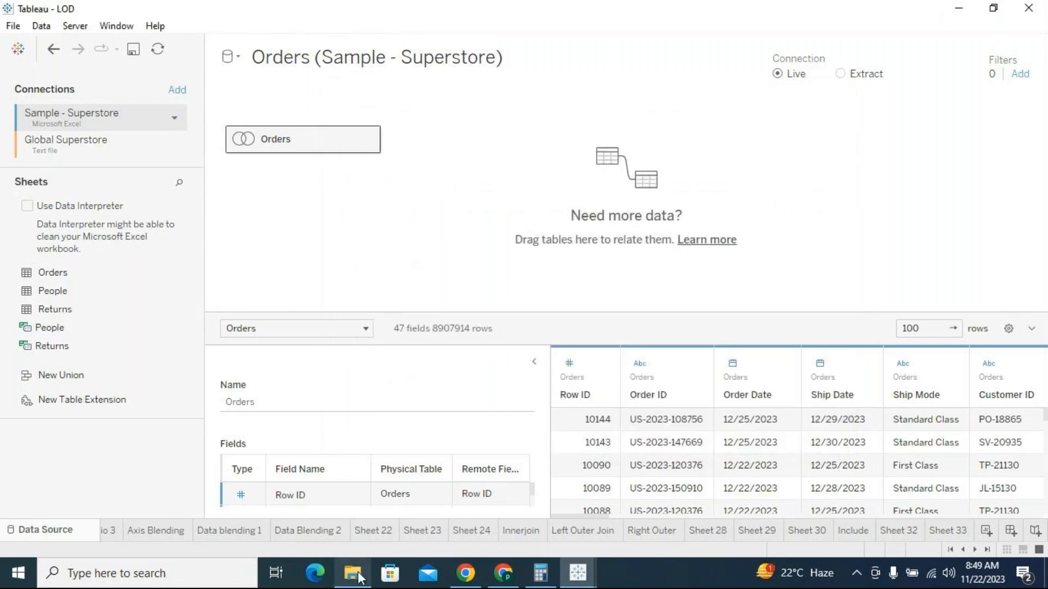
pyautogui.click(353, 573)
pyautogui.click(363, 52)
pyautogui.hotkey('ctrl', 'v')
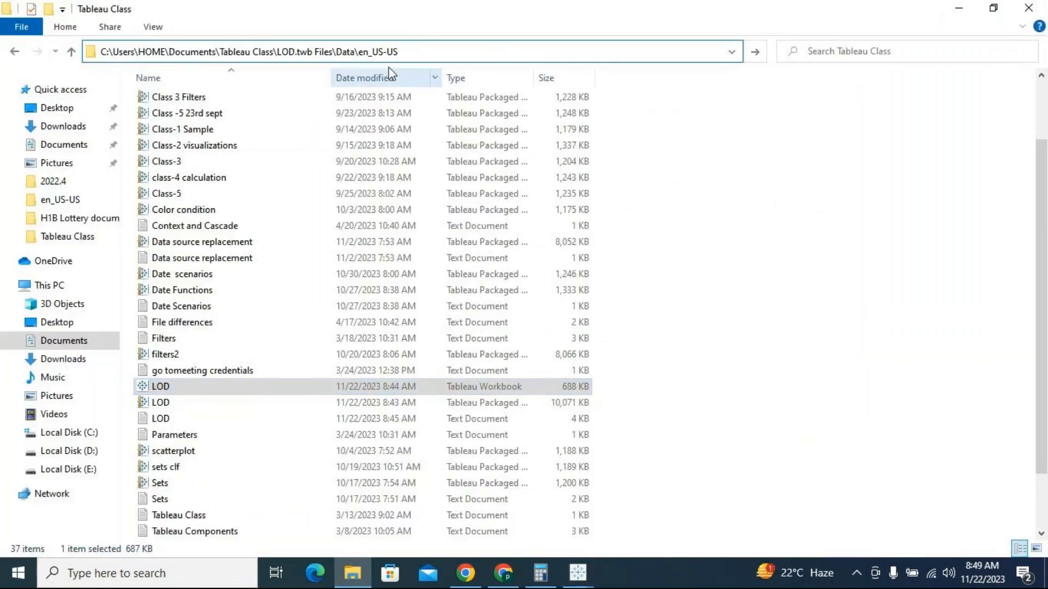
pyautogui.press('Return')
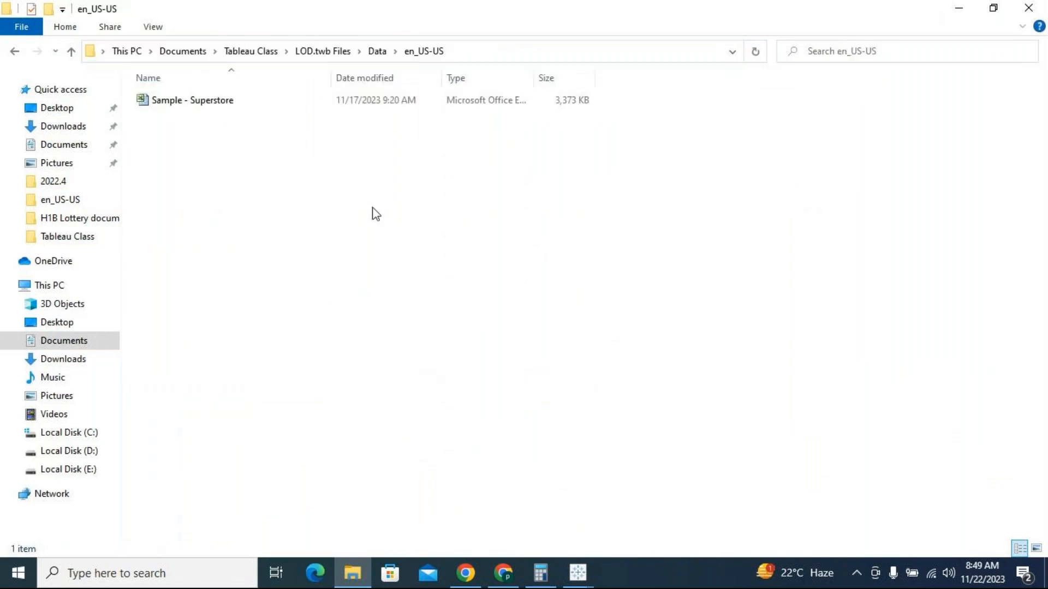
# Step: Move the Sample - Superstore file out of LOD.twb Files\Data\en_US-US into the Tableau Class folder
pyautogui.click(242, 111)
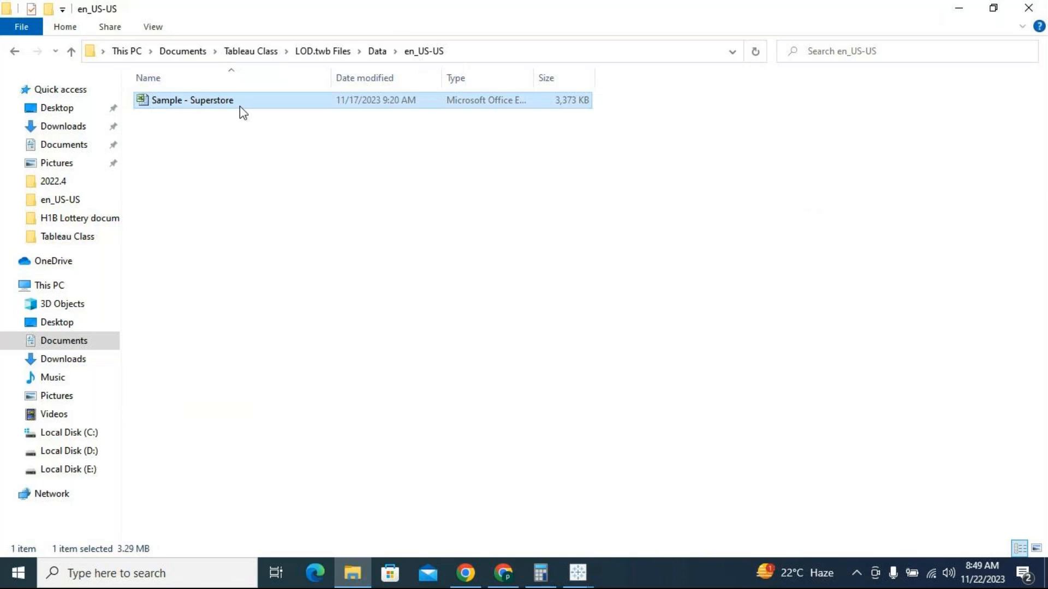
pyautogui.click(376, 53)
pyautogui.click(333, 53)
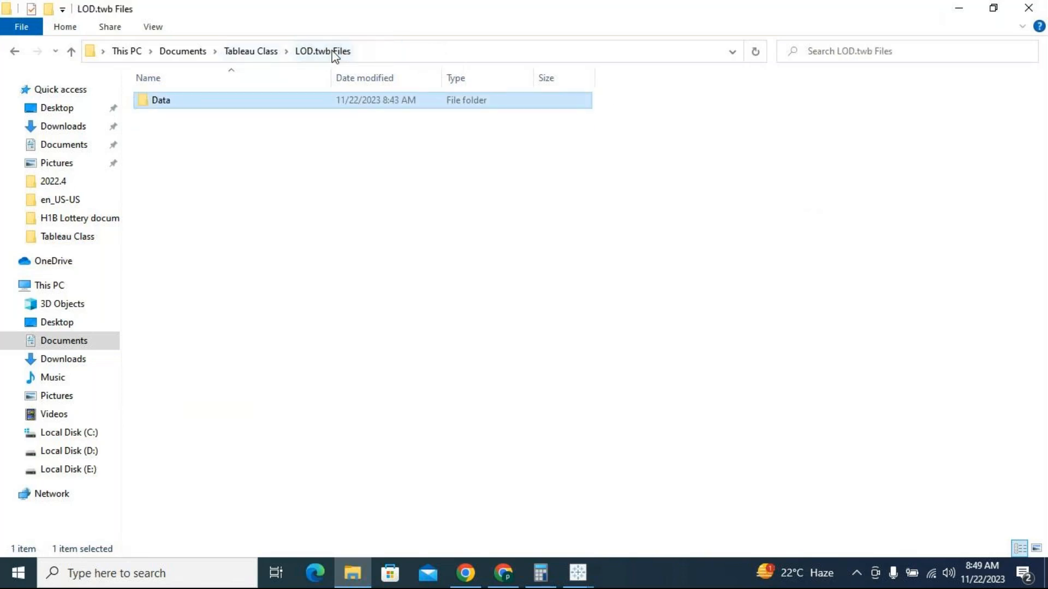
pyautogui.click(261, 53)
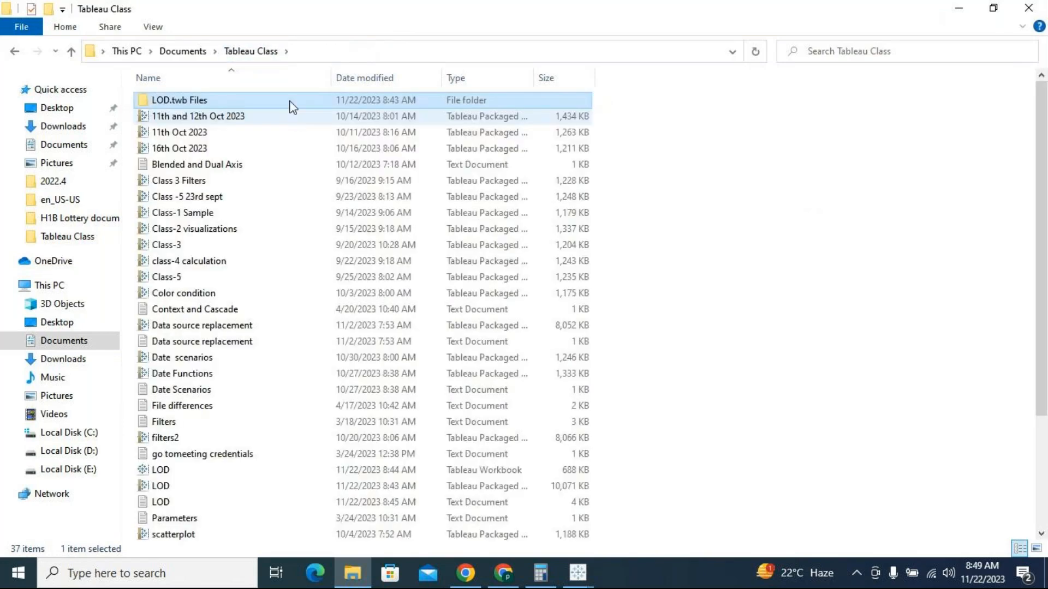
pyautogui.click(788, 233)
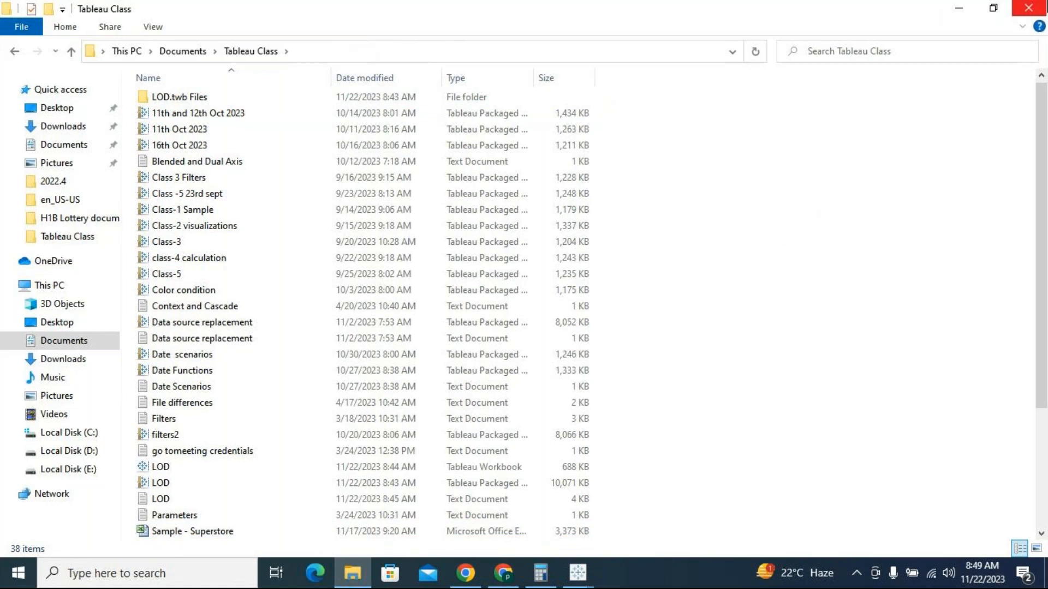
# Step: Close the File Explorer folder and the open LOD workbooks, discarding the workbook changes
pyautogui.click(1028, 8)
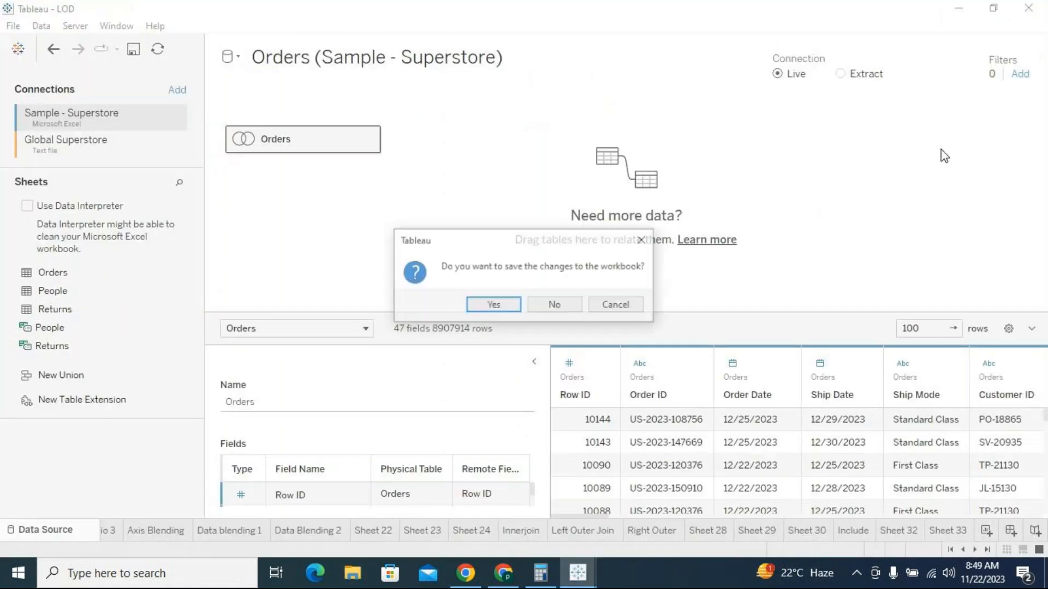
pyautogui.click(543, 312)
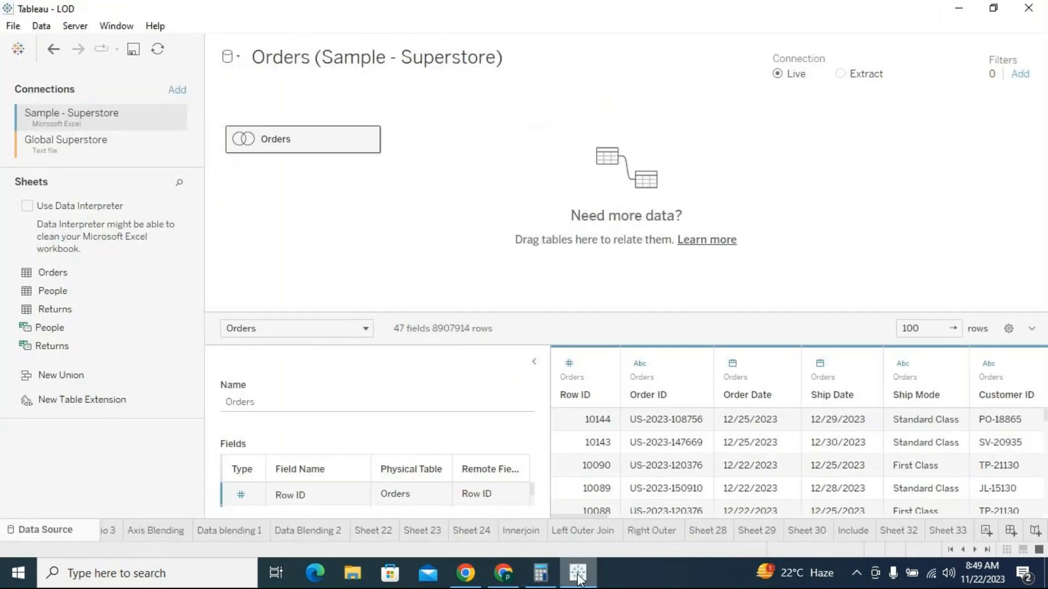
pyautogui.click(577, 570)
pyautogui.rightClick(536, 327)
pyautogui.click(579, 374)
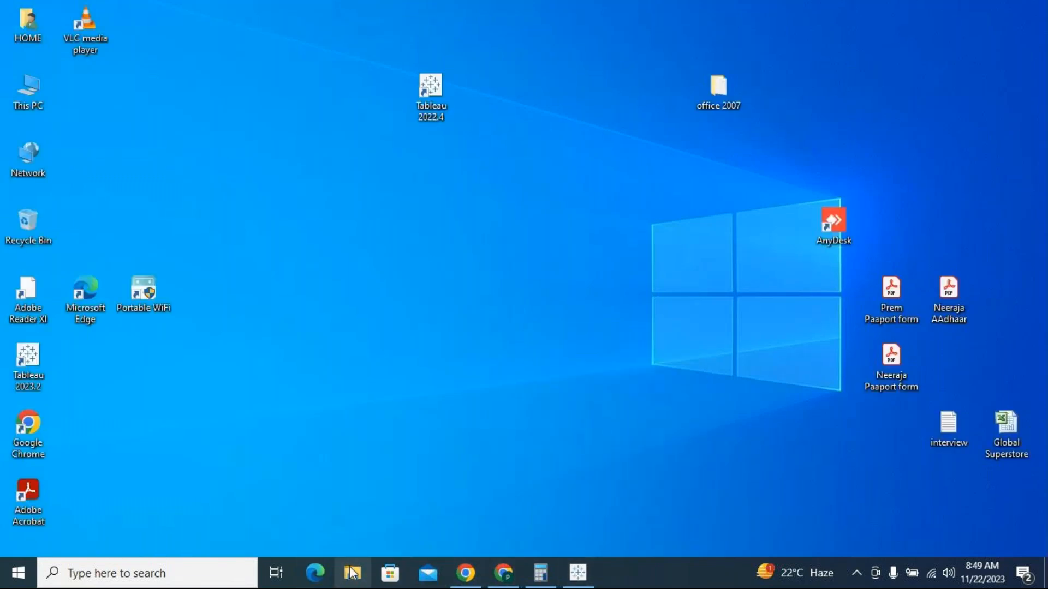
pyautogui.click(354, 573)
pyautogui.moveTo(578, 573)
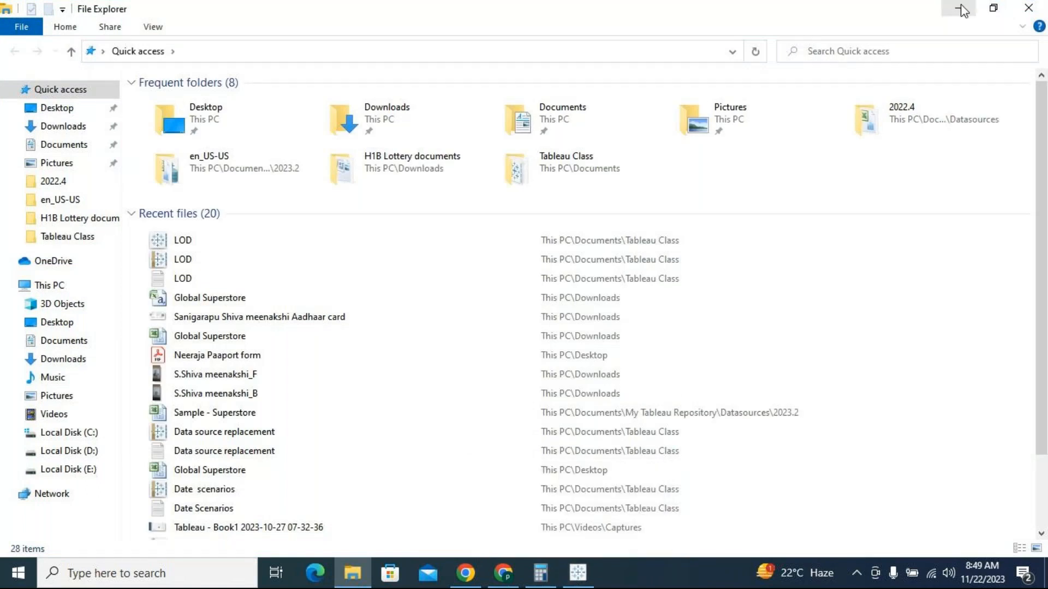
pyautogui.click(578, 573)
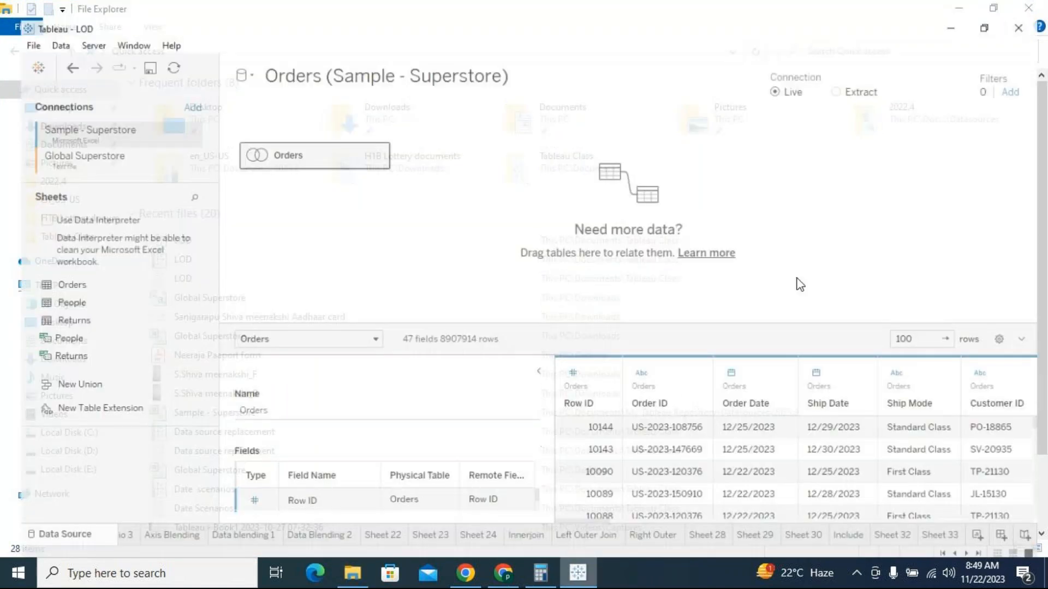
pyautogui.click(552, 306)
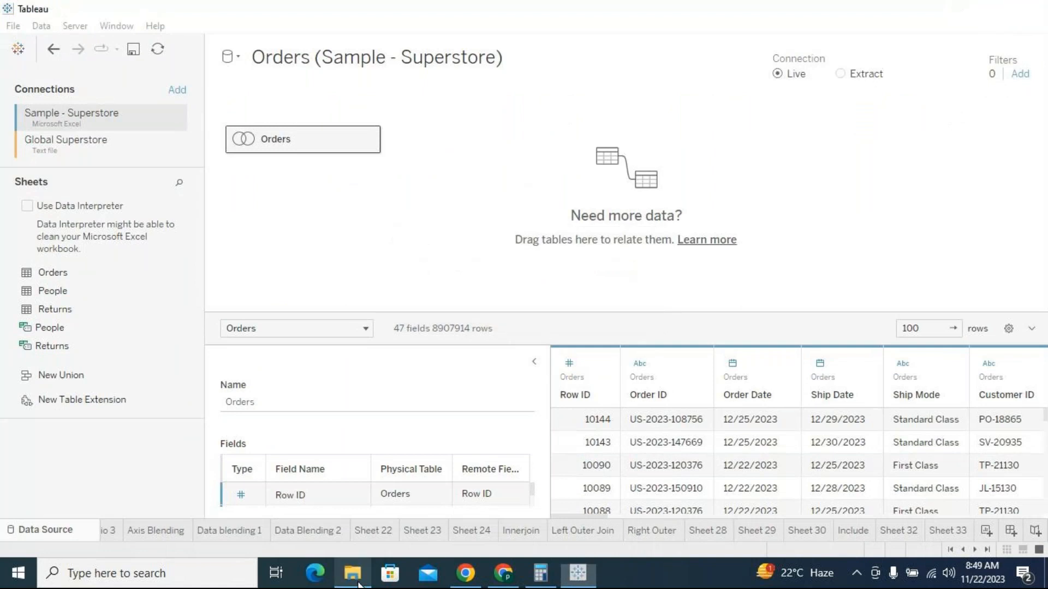
# Step: In File Explorer, browse through Documents\Tableau Class\LOD.twb Files\Data into Downloads and examine the stored source files
pyautogui.click(353, 573)
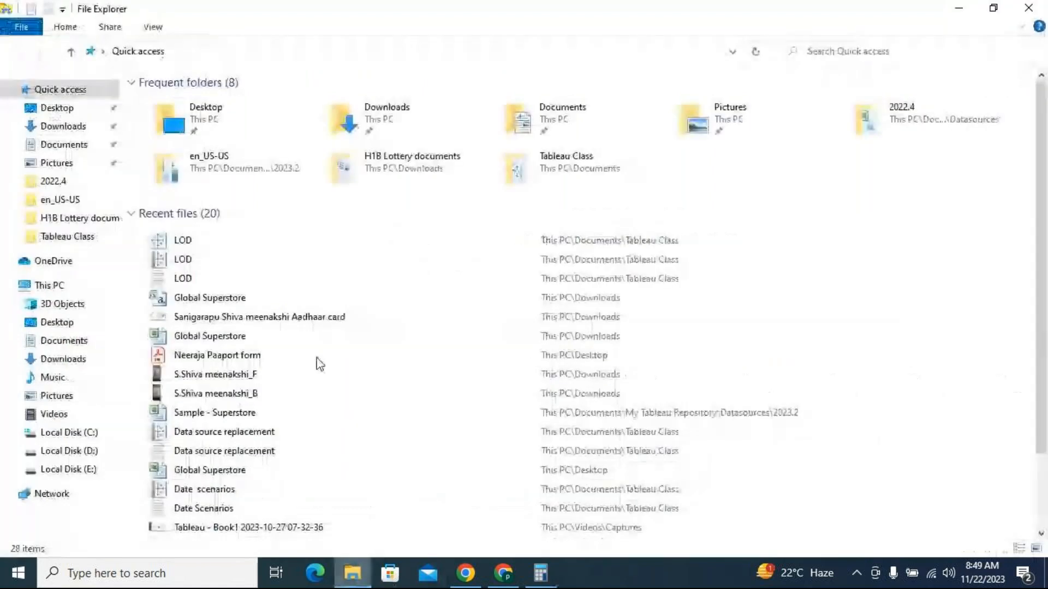
pyautogui.click(45, 146)
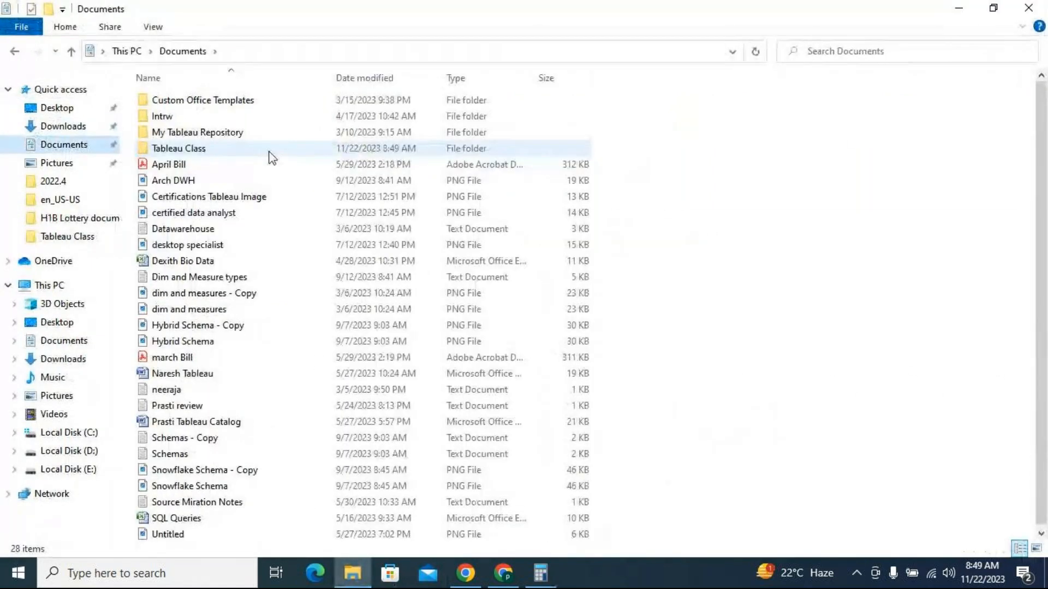
pyautogui.doubleClick(193, 134)
pyautogui.click(198, 54)
pyautogui.doubleClick(183, 149)
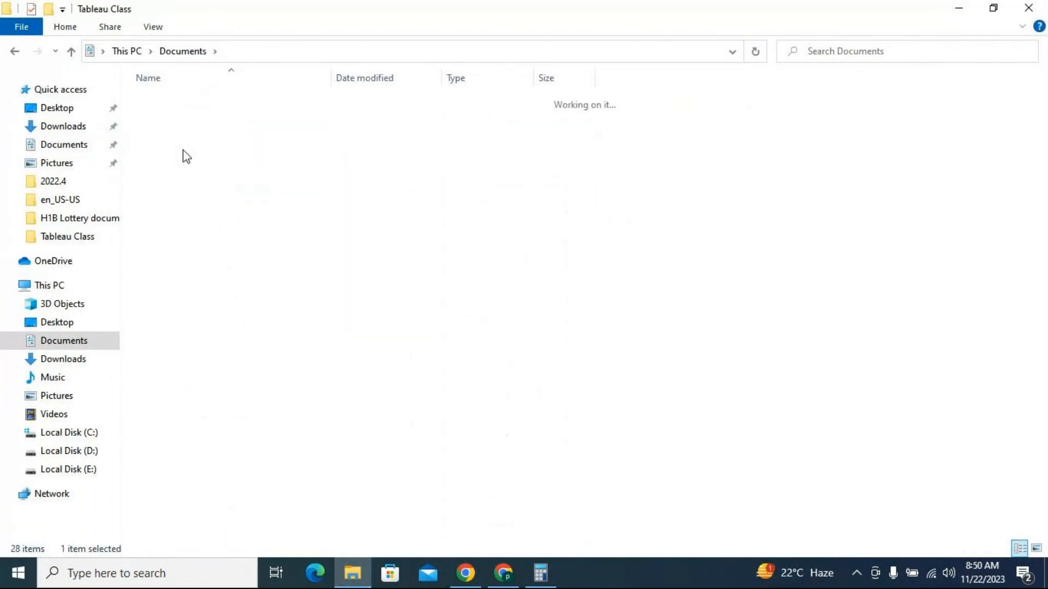
pyautogui.doubleClick(210, 103)
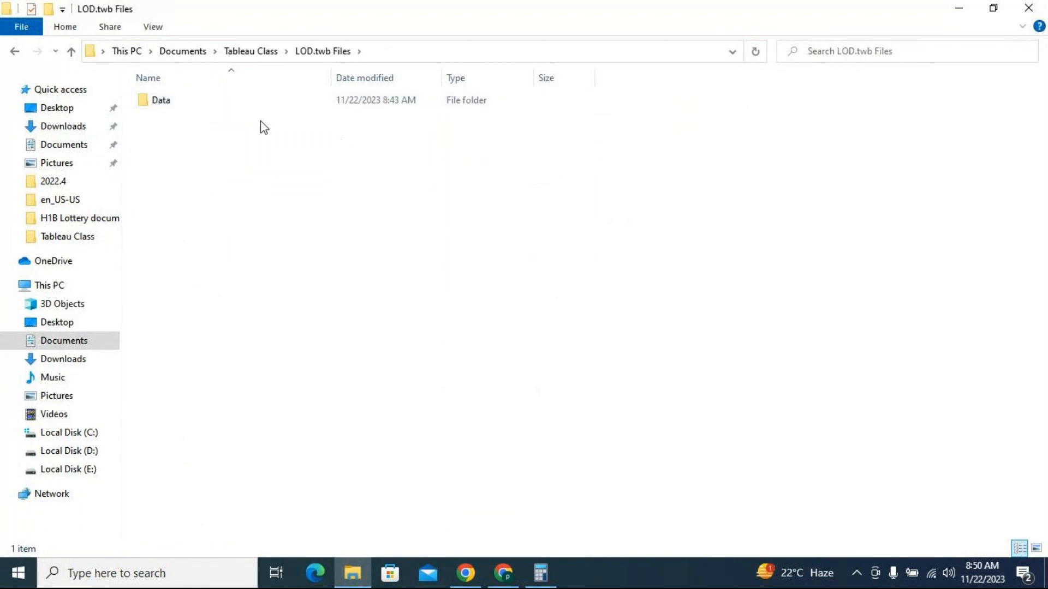
pyautogui.doubleClick(180, 104)
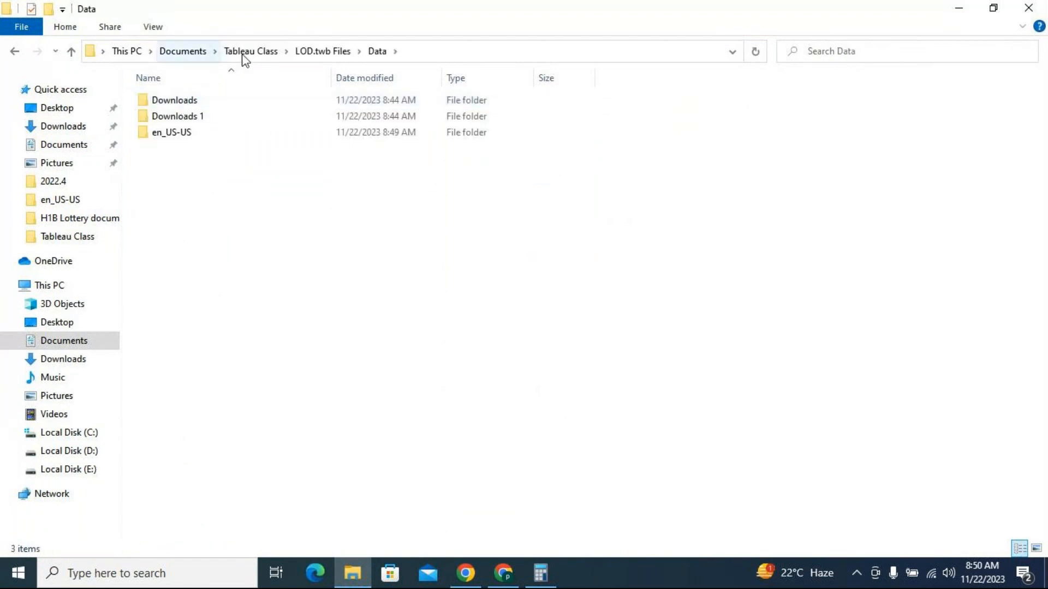
pyautogui.doubleClick(225, 100)
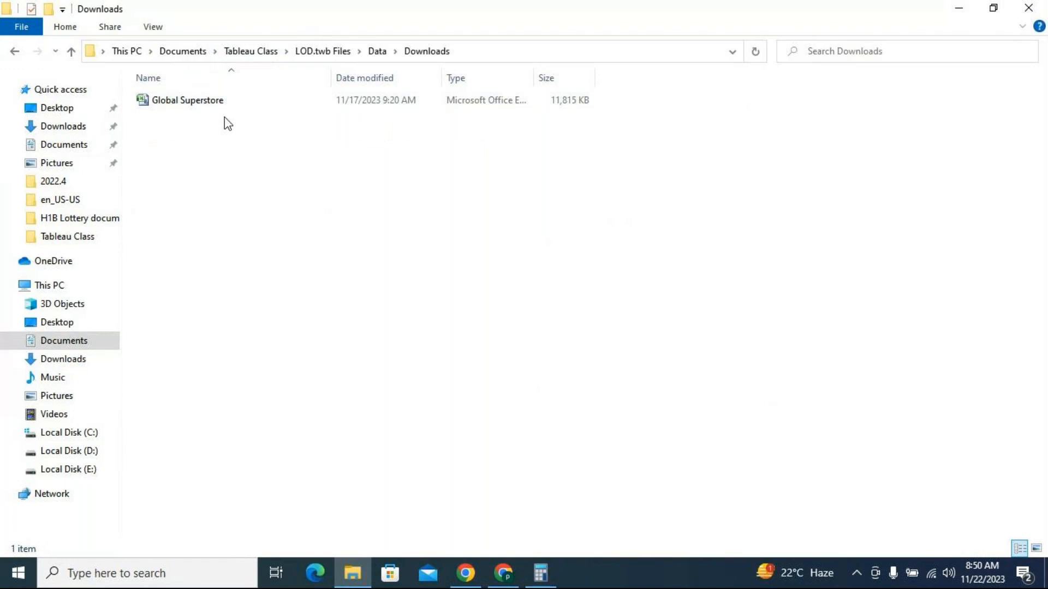
# Step: Permanently delete the LOD.twb Files folder from the Tableau Class folder and refresh the file list
pyautogui.click(322, 52)
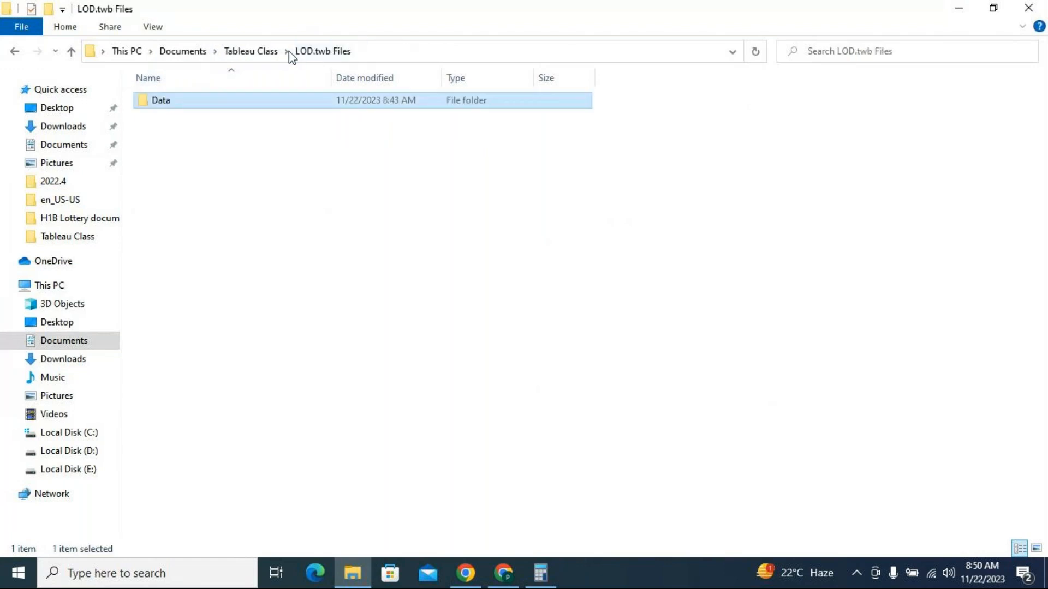
pyautogui.click(274, 51)
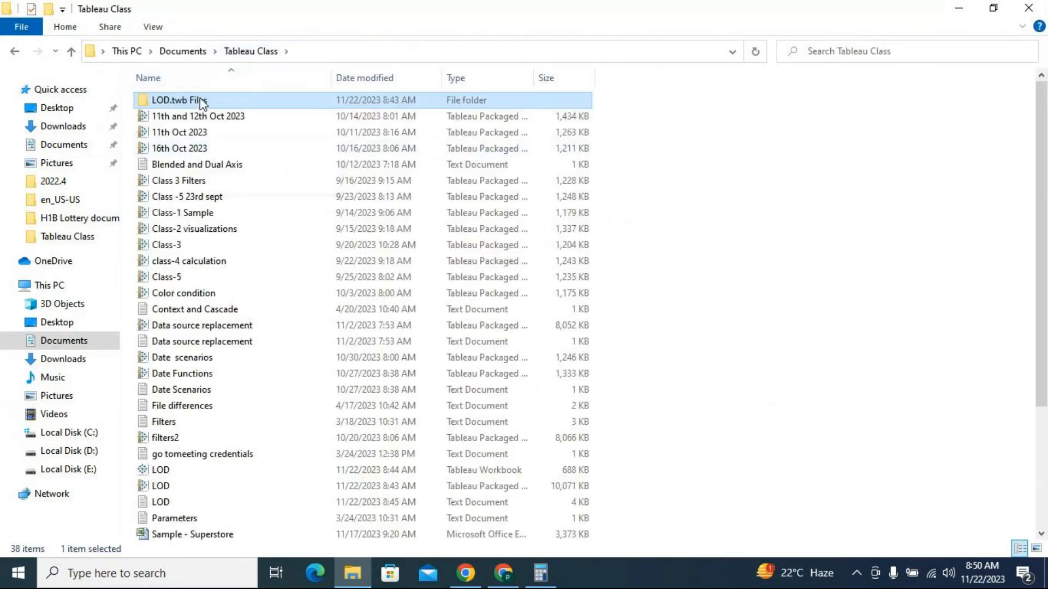
pyautogui.hotkey('shift', 'Delete')
pyautogui.press('Return')
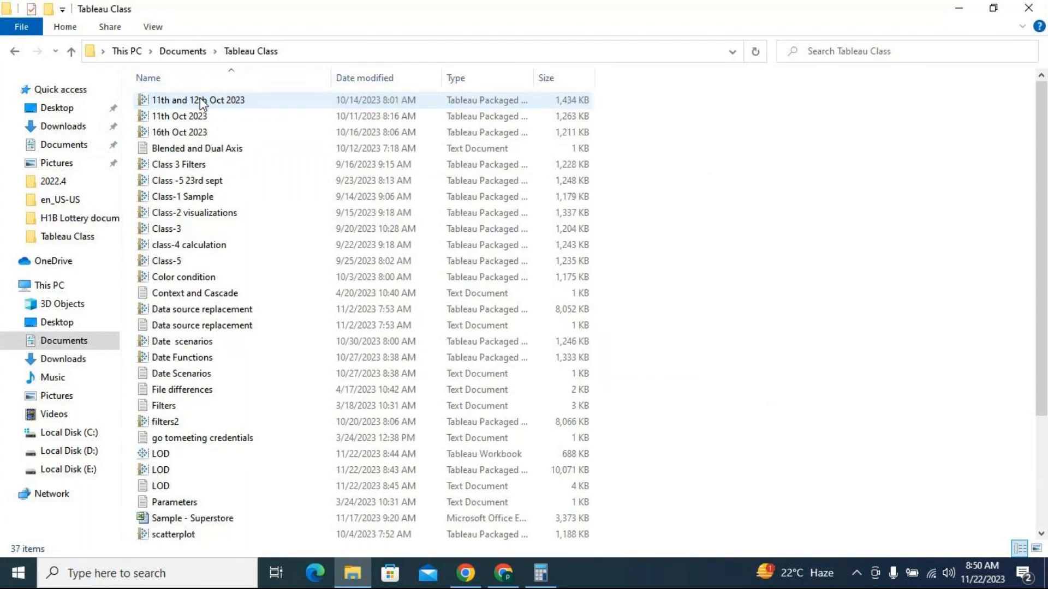
pyautogui.scroll(-3, 873, 306)
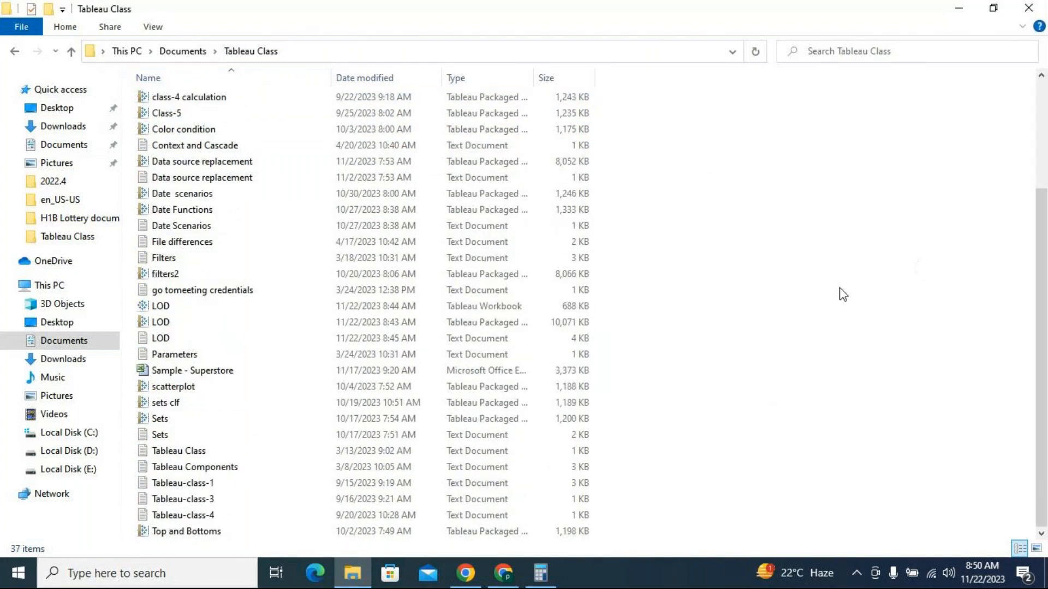
pyautogui.rightClick(812, 228)
pyautogui.click(868, 284)
pyautogui.rightClick(779, 202)
pyautogui.click(835, 259)
# Step: Open the local AppData Temp folder through the Run app
pyautogui.click(122, 574)
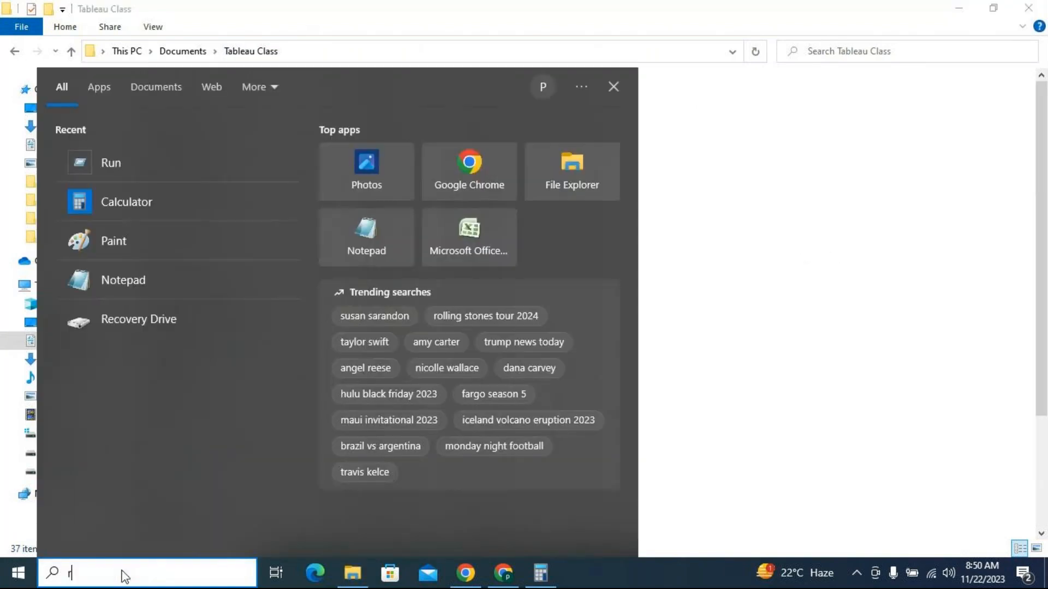
pyautogui.write('run')
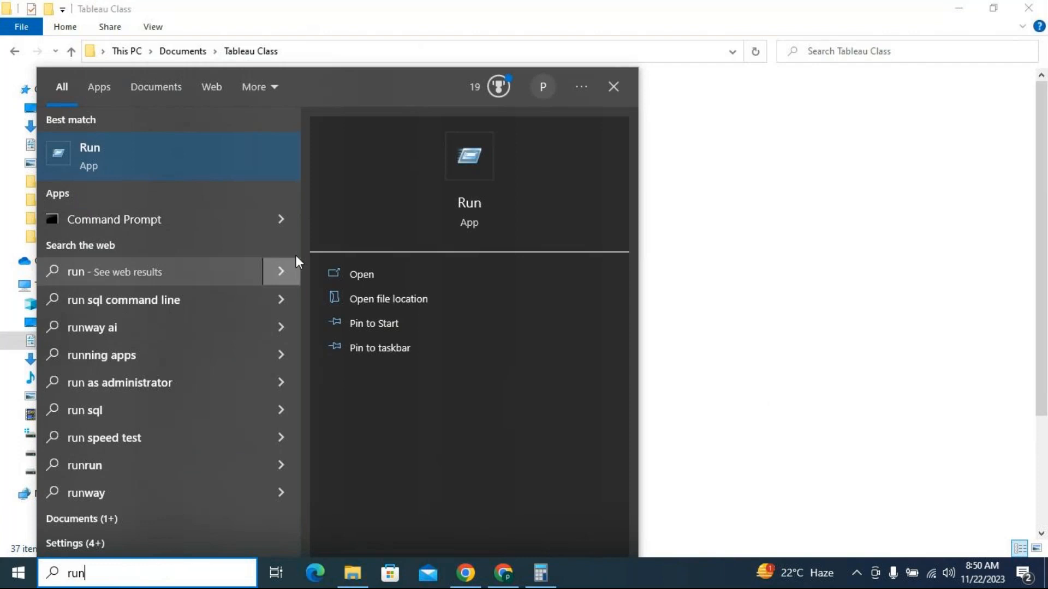
pyautogui.click(244, 147)
pyautogui.click(133, 523)
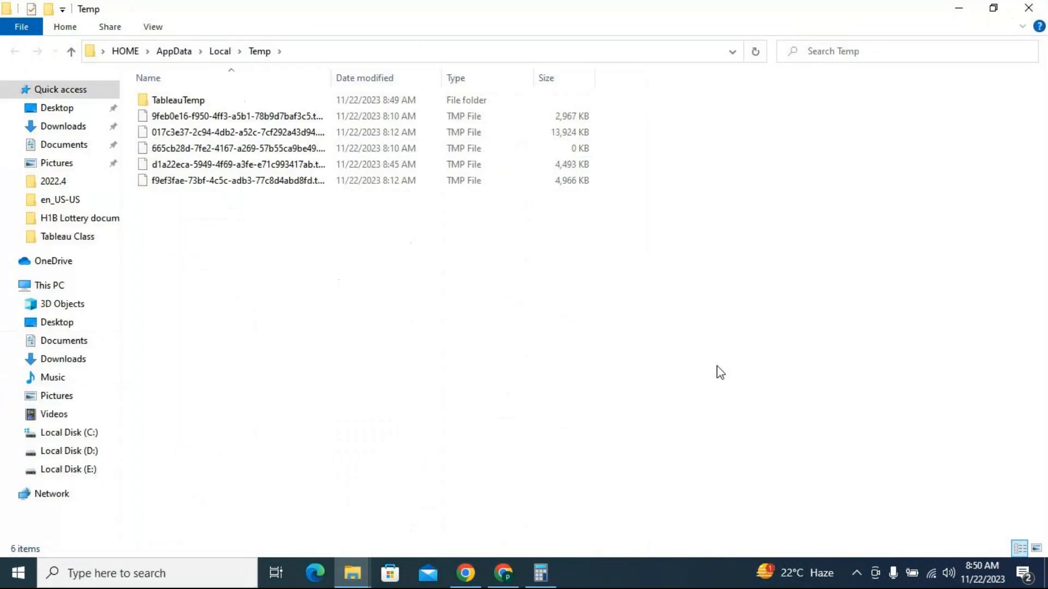
# Step: Permanently delete everything in the Temp folder, skipping all files in use, then refresh and close the folder
pyautogui.hotkey('ctrl', 'a')
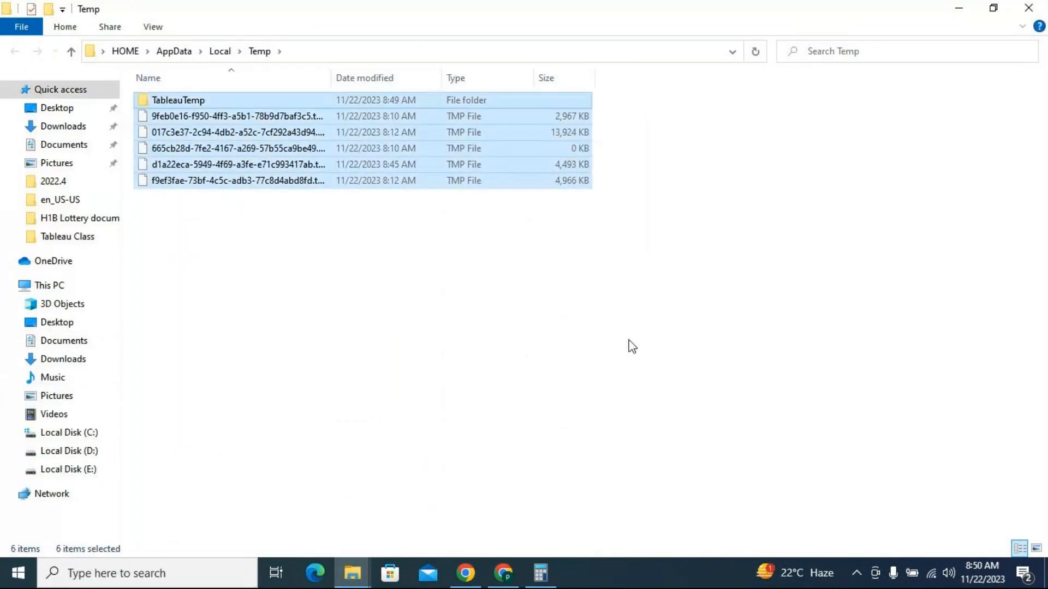
pyautogui.hotkey('shift', 'Delete')
pyautogui.press('Return')
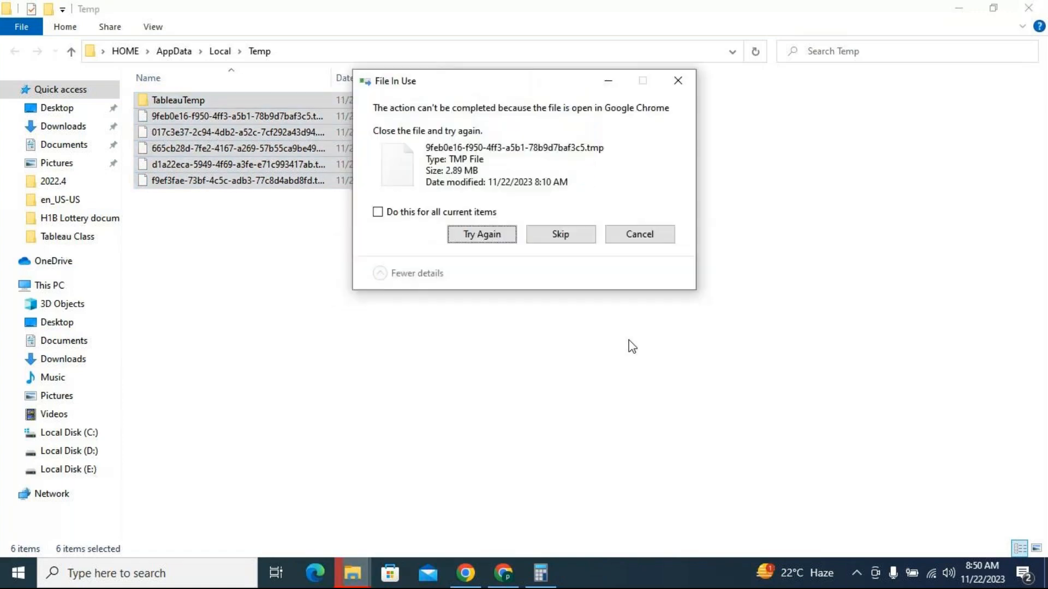
pyautogui.click(473, 212)
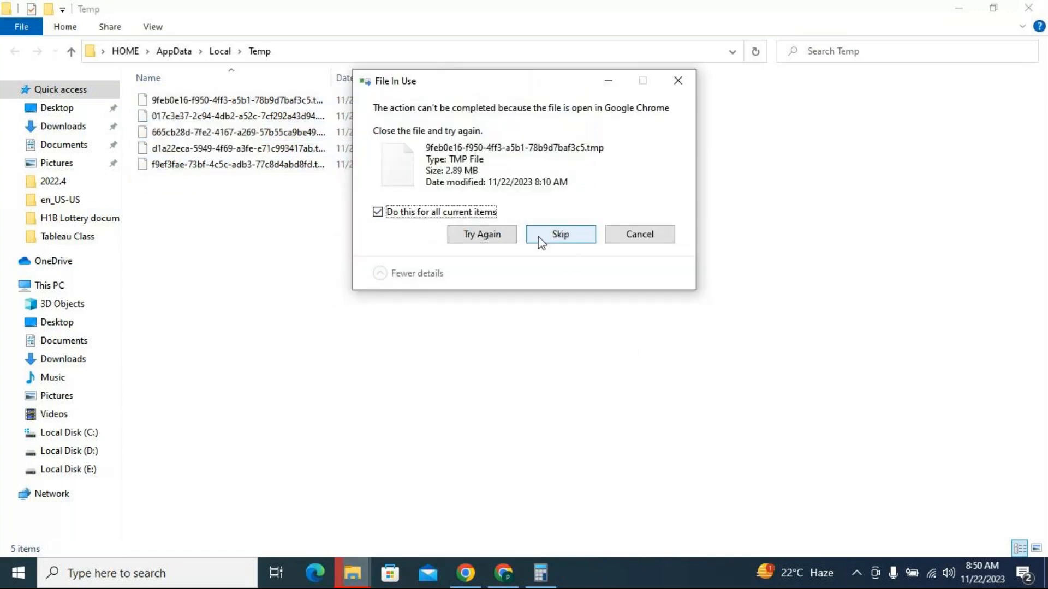
pyautogui.click(542, 240)
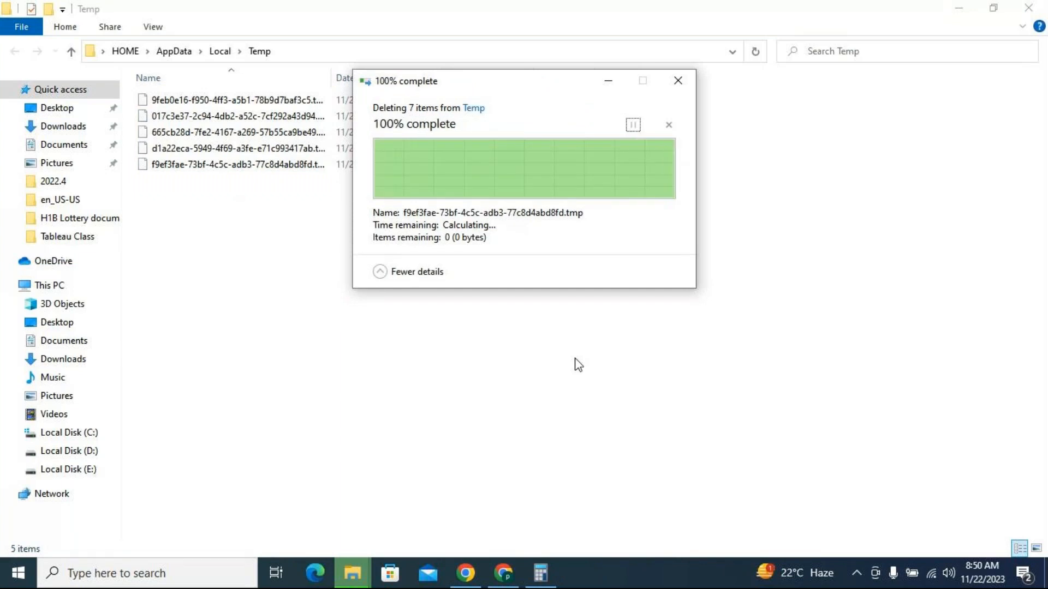
pyautogui.rightClick(271, 234)
pyautogui.click(321, 293)
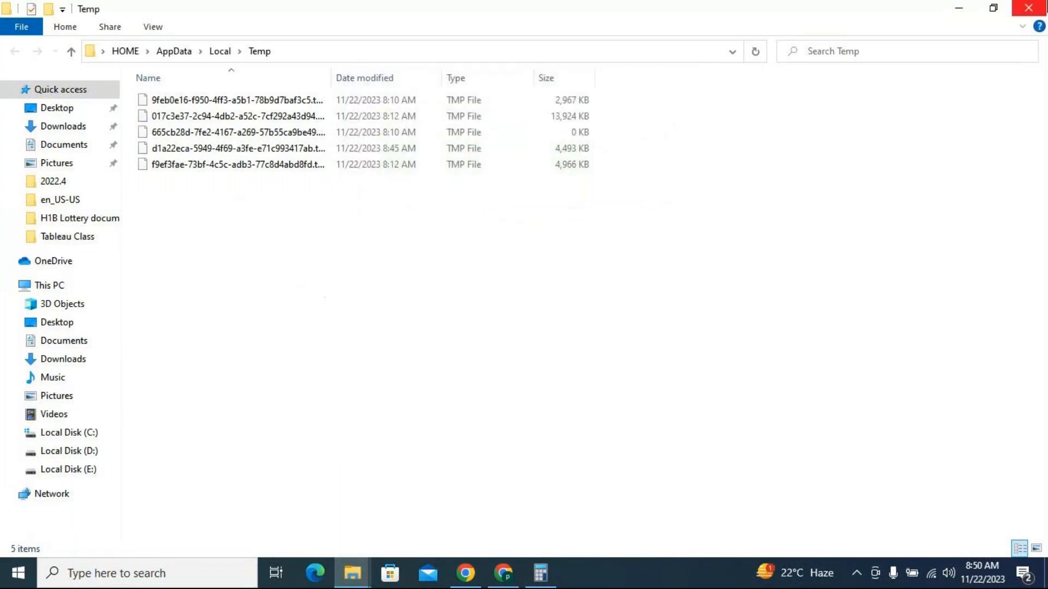
pyautogui.click(1029, 7)
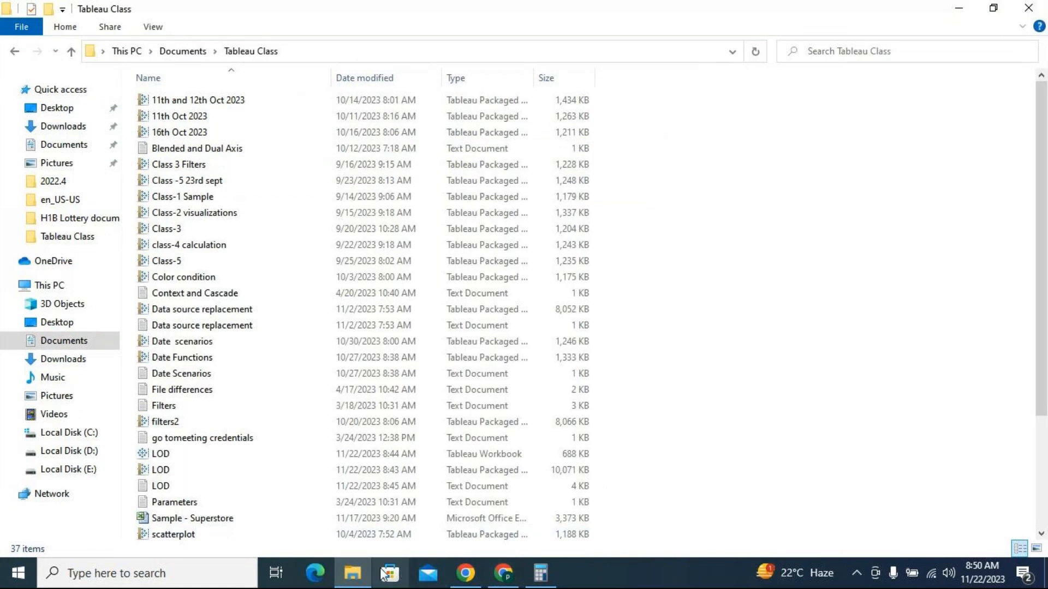
# Step: Open the LOD Tableau Workbook (.twb) from the Tableau Class folder and display Sheet 32
pyautogui.click(158, 454)
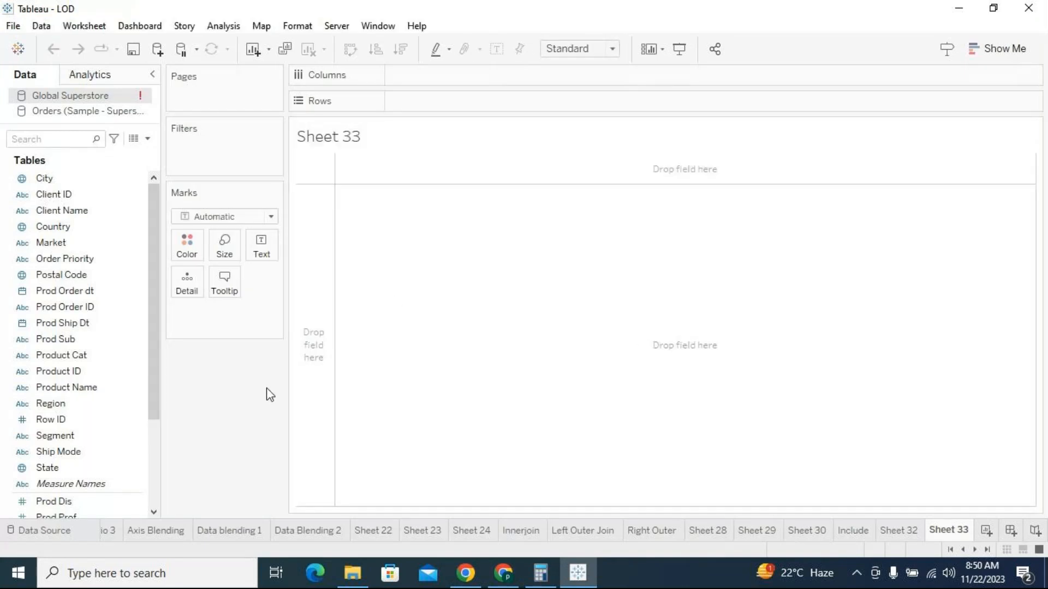
pyautogui.click(864, 530)
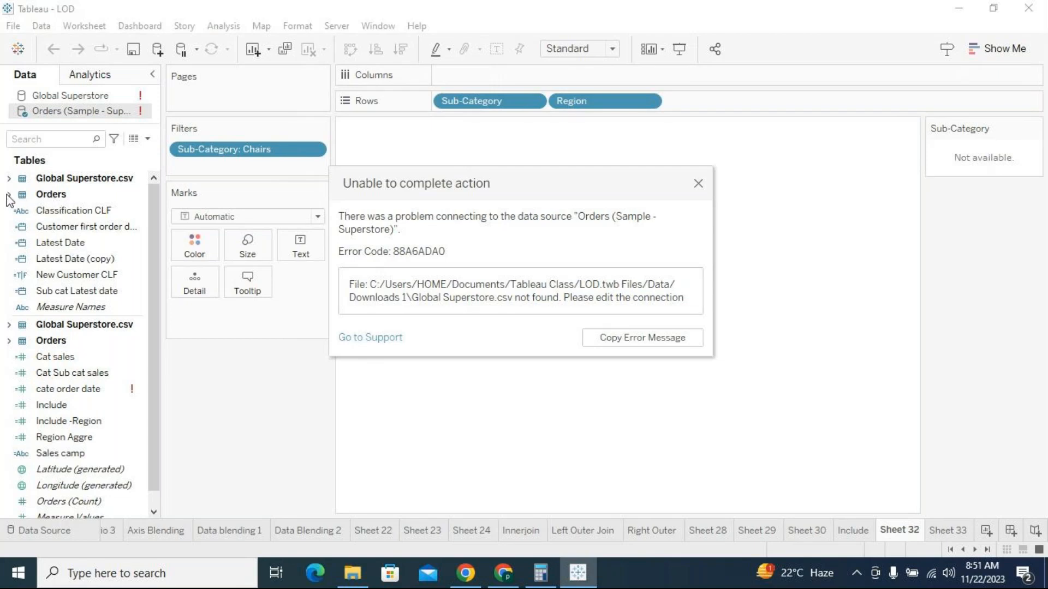
# Step: Dismiss the connection errors on Sheet 32 without locating Global Superstore.csv, trying the Region field in Rows
pyautogui.click(696, 185)
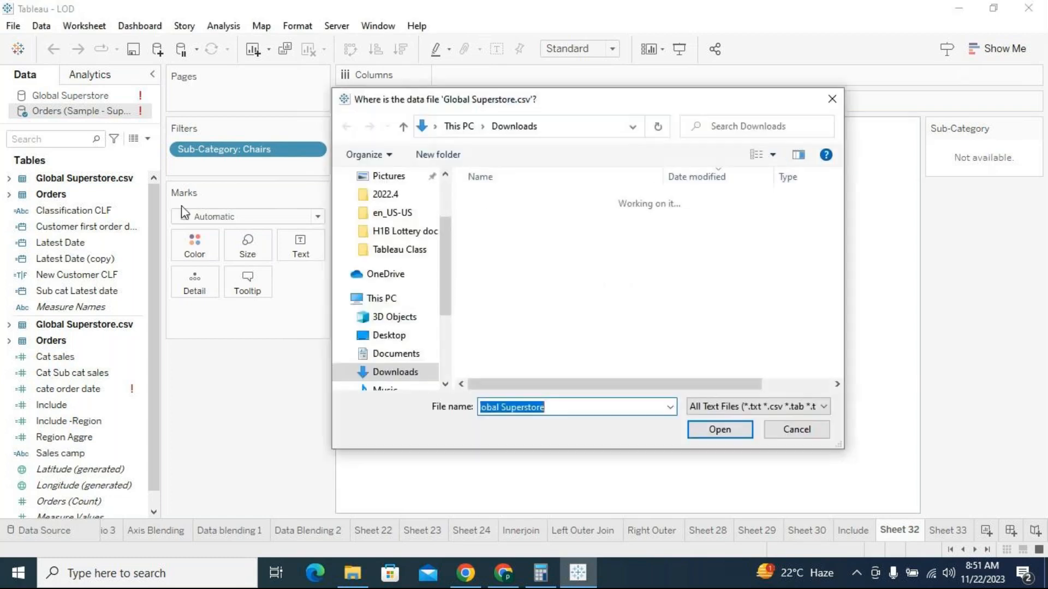
pyautogui.click(797, 430)
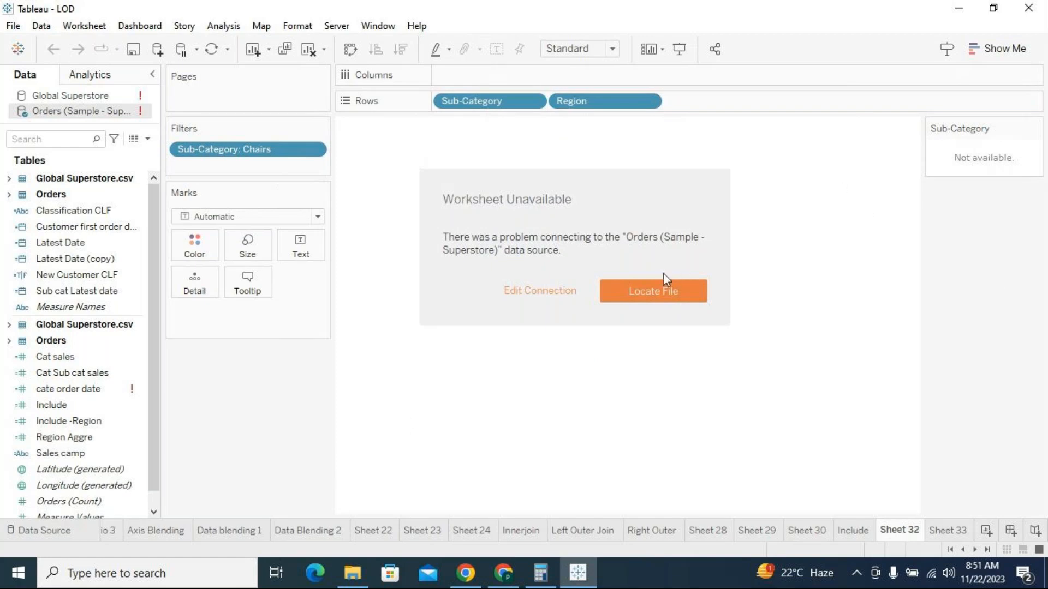
pyautogui.click(575, 103)
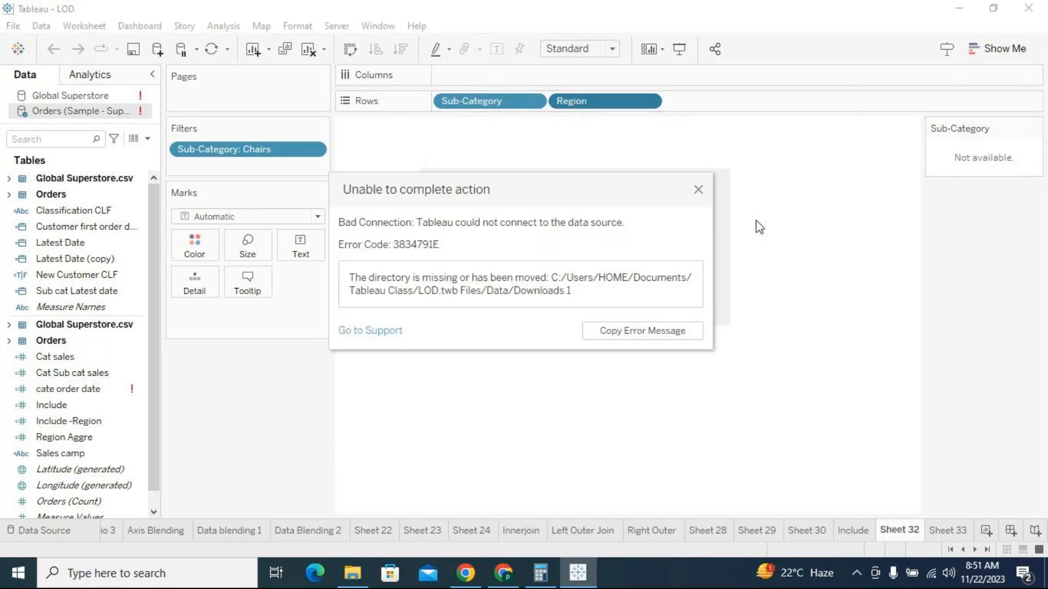
pyautogui.click(698, 189)
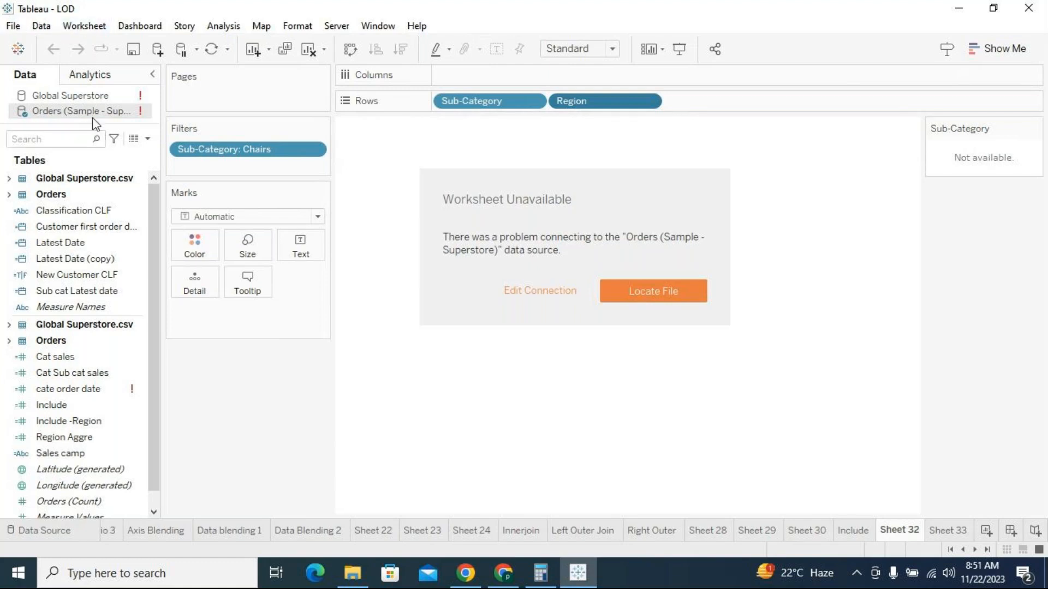
# Step: Check the connection status of the Orders (Sample - Superstore) data source and show the Global Superstore fields
pyautogui.moveTo(96, 116)
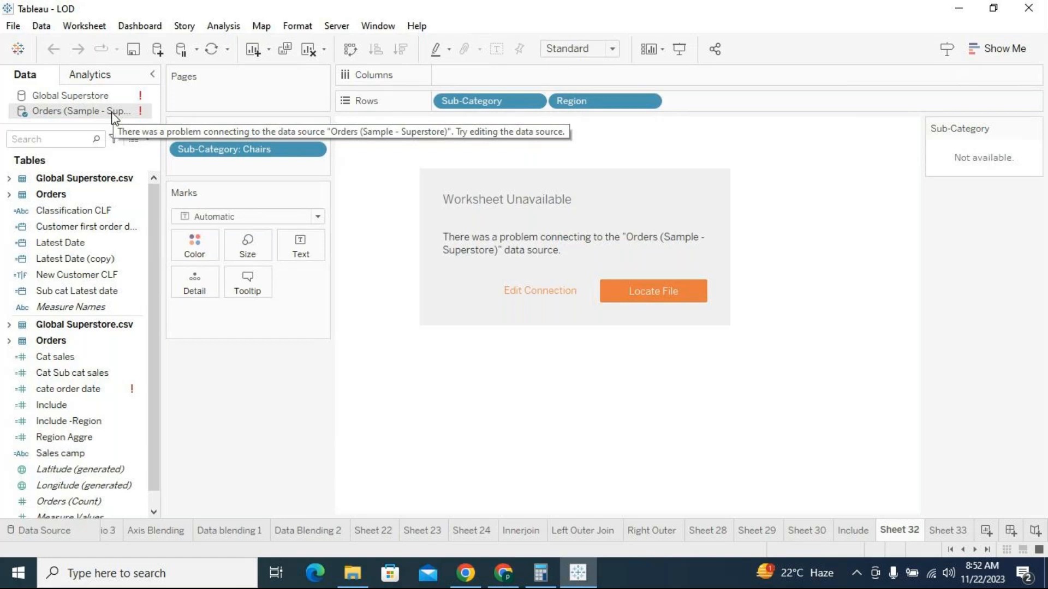
pyautogui.moveTo(82, 115)
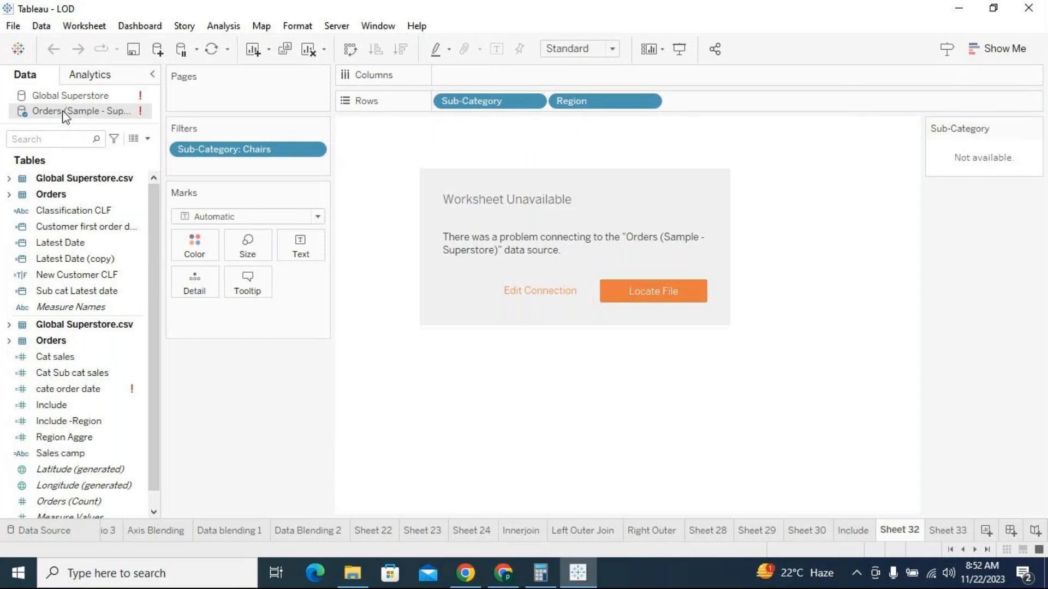
pyautogui.click(76, 97)
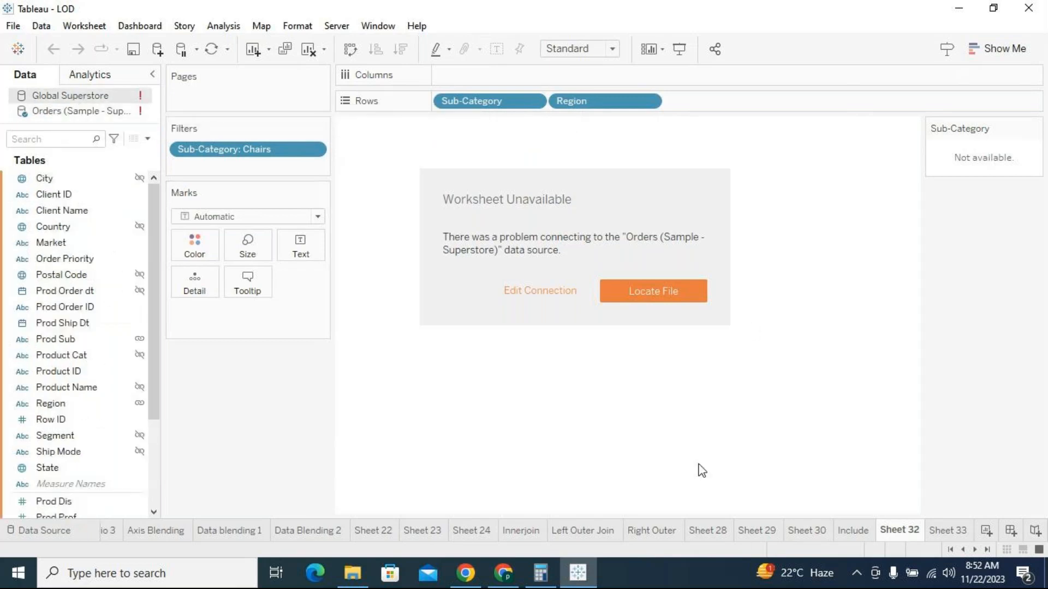
# Step: Display the Include sheet, dismiss its connection error without locating the source file, and check the Global Superstore data source's status
pyautogui.click(849, 532)
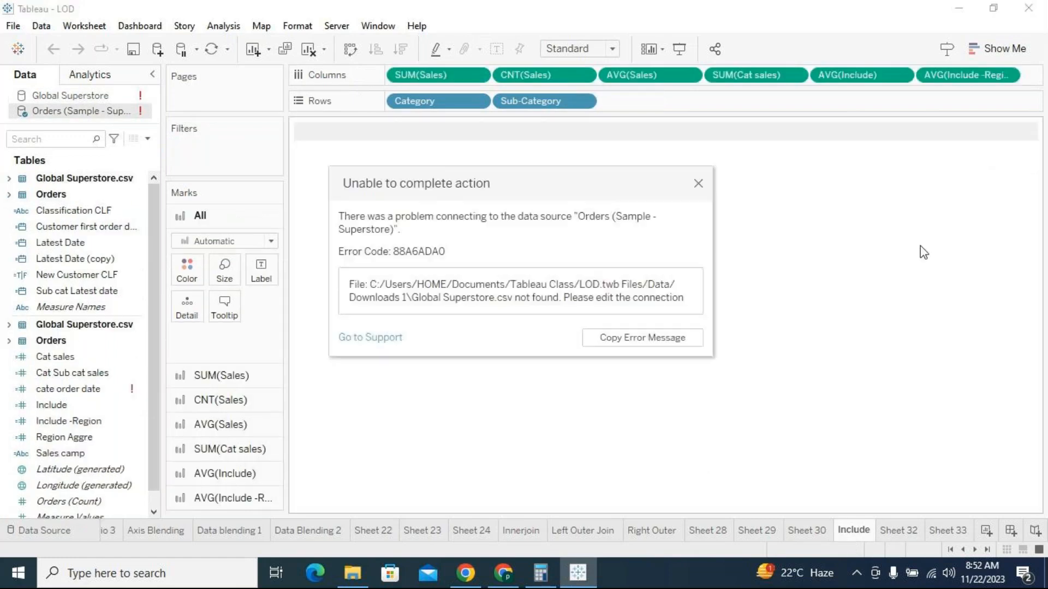
pyautogui.click(698, 185)
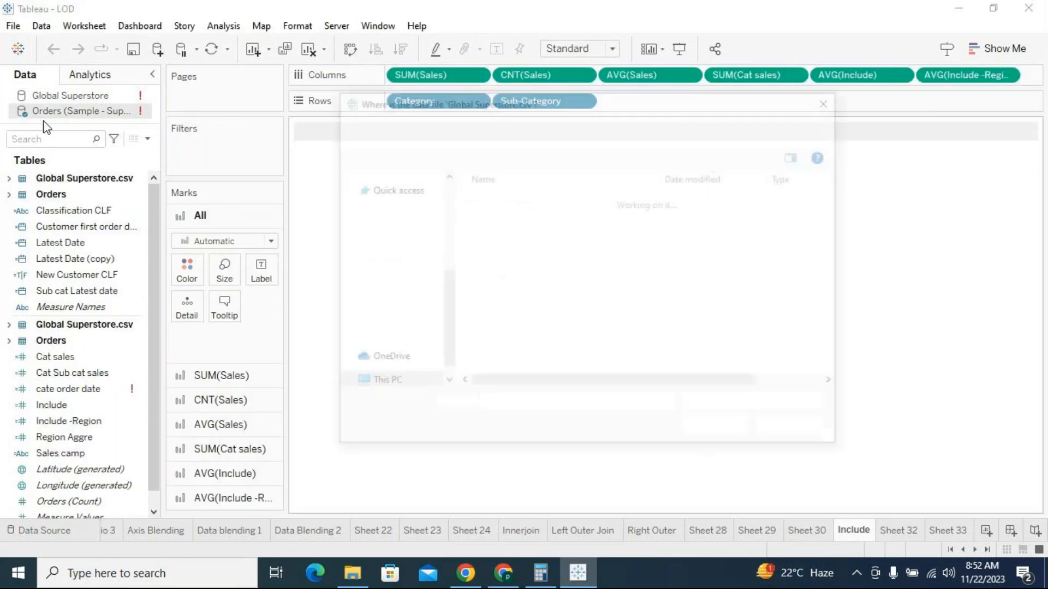
pyautogui.click(786, 429)
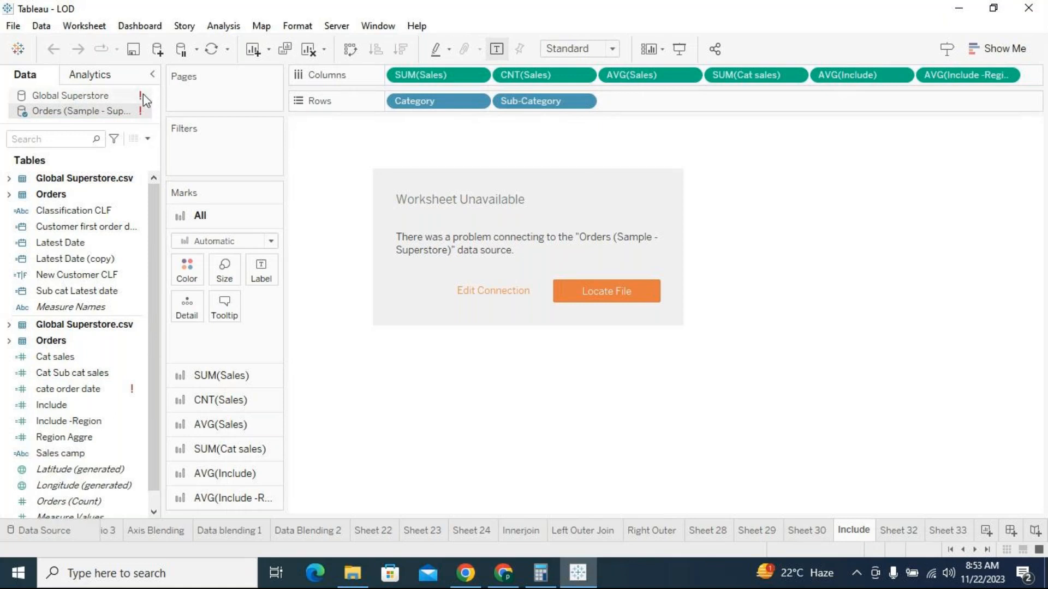
pyautogui.moveTo(143, 94)
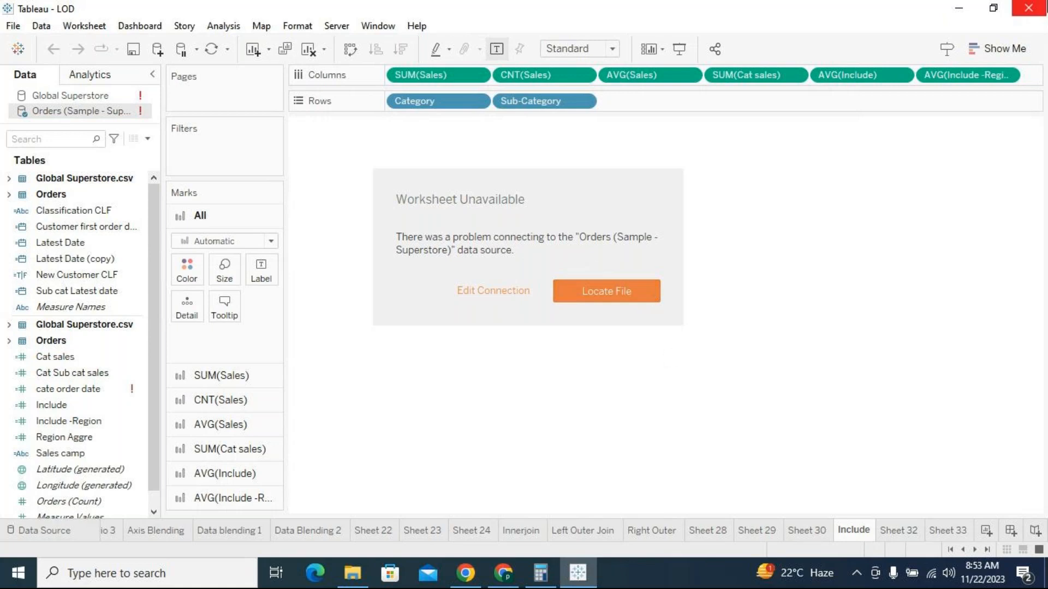
# Step: Close the .twb workbook, open the LOD packaged workbook from the Tableau Class folder, and display the Include sheet
pyautogui.click(1042, 6)
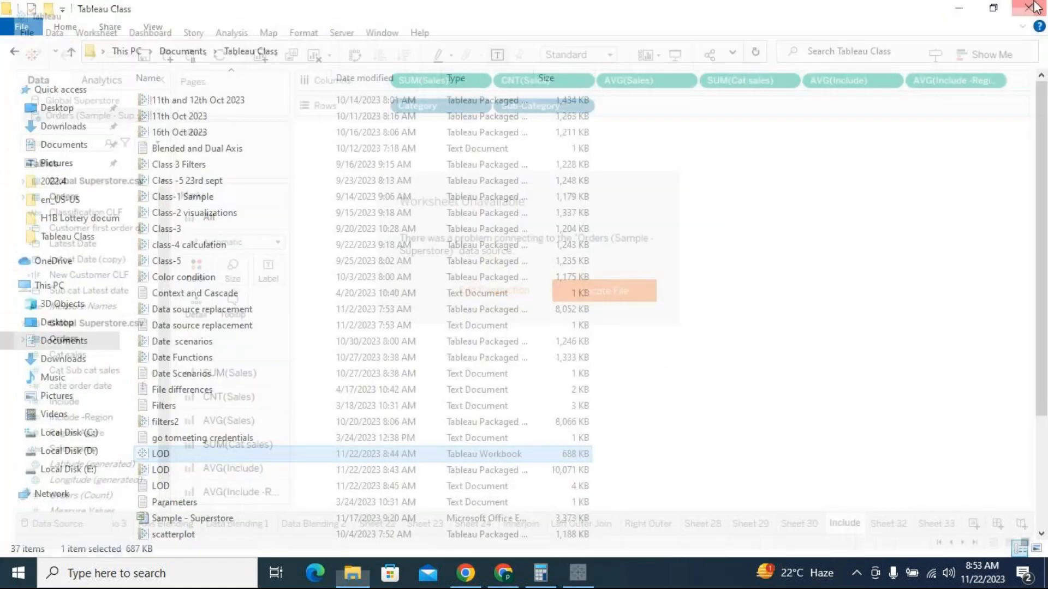
pyautogui.doubleClick(165, 471)
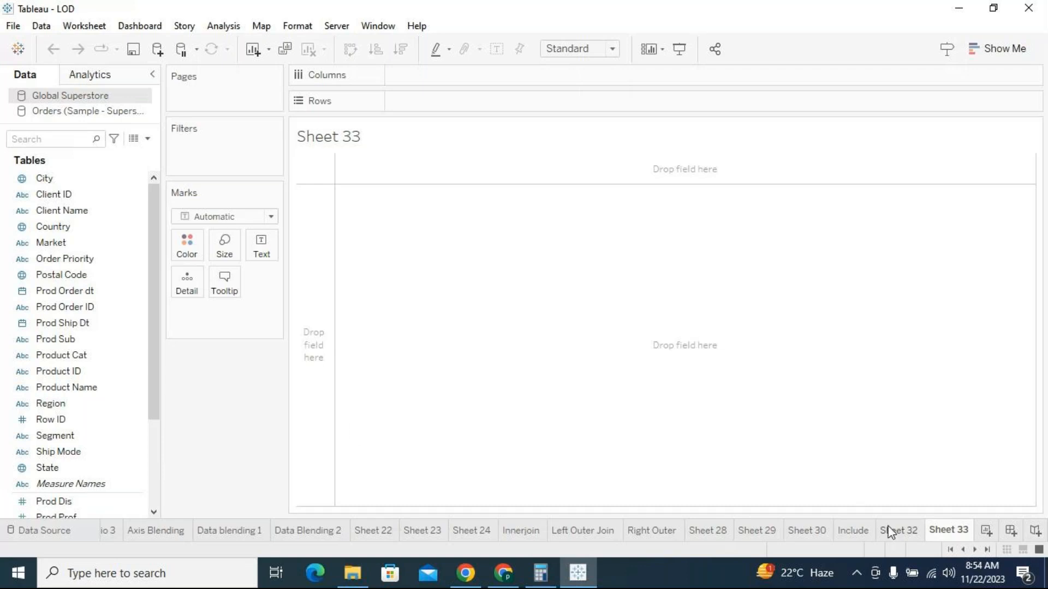
pyautogui.click(853, 528)
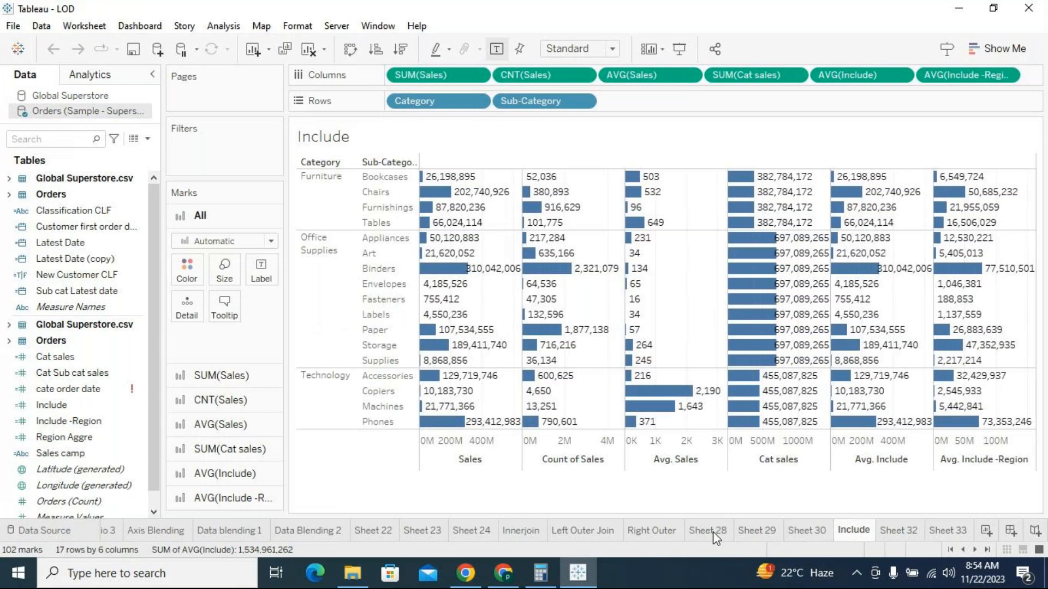
# Step: Open the Orders (Sample - Superstore) data source for editing and bring up the file selection for its Sample - Superstore connection
pyautogui.rightClick(81, 113)
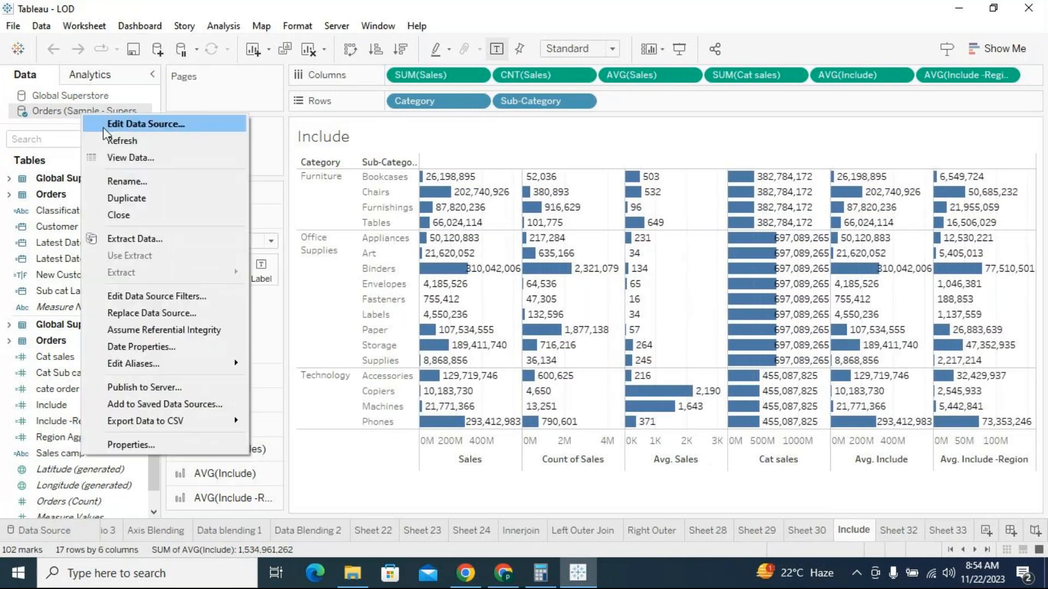
pyautogui.click(123, 124)
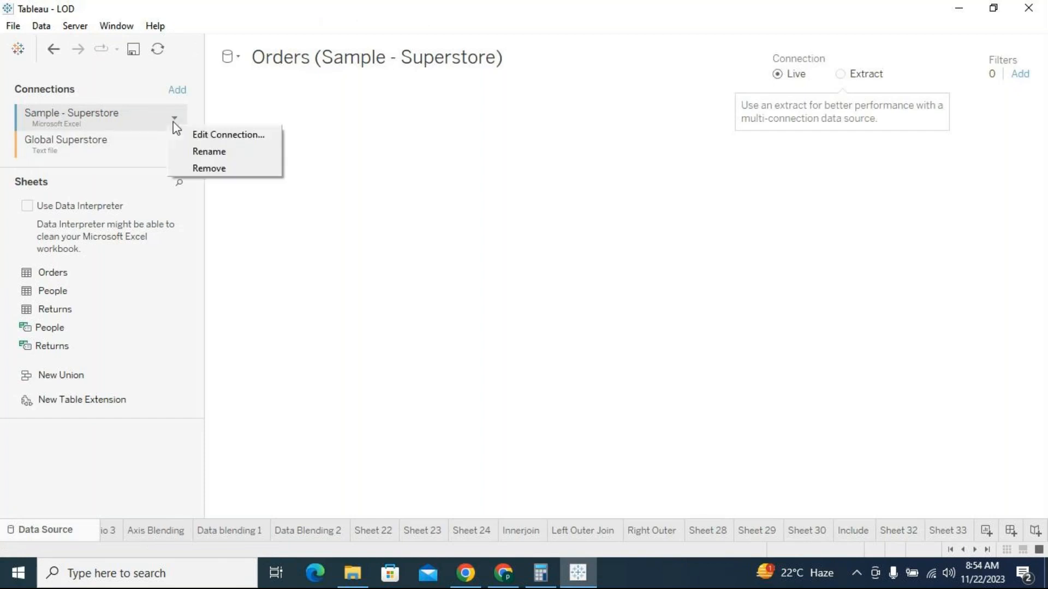
pyautogui.click(174, 118)
pyautogui.click(181, 131)
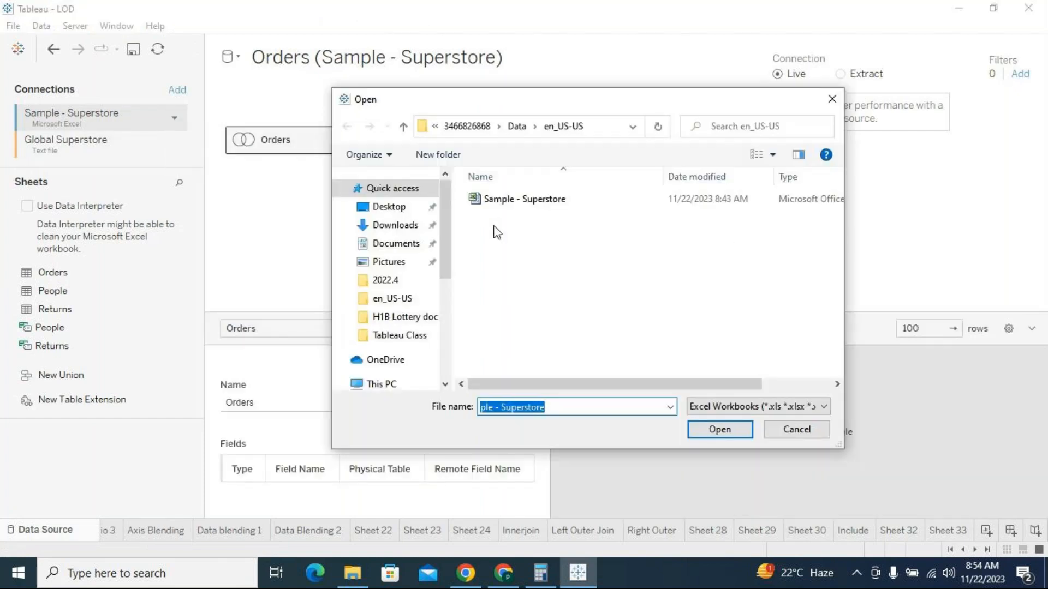
# Step: Examine the full folder path of the Sample - Superstore connection's source file, and cancel the file selection
pyautogui.click(607, 127)
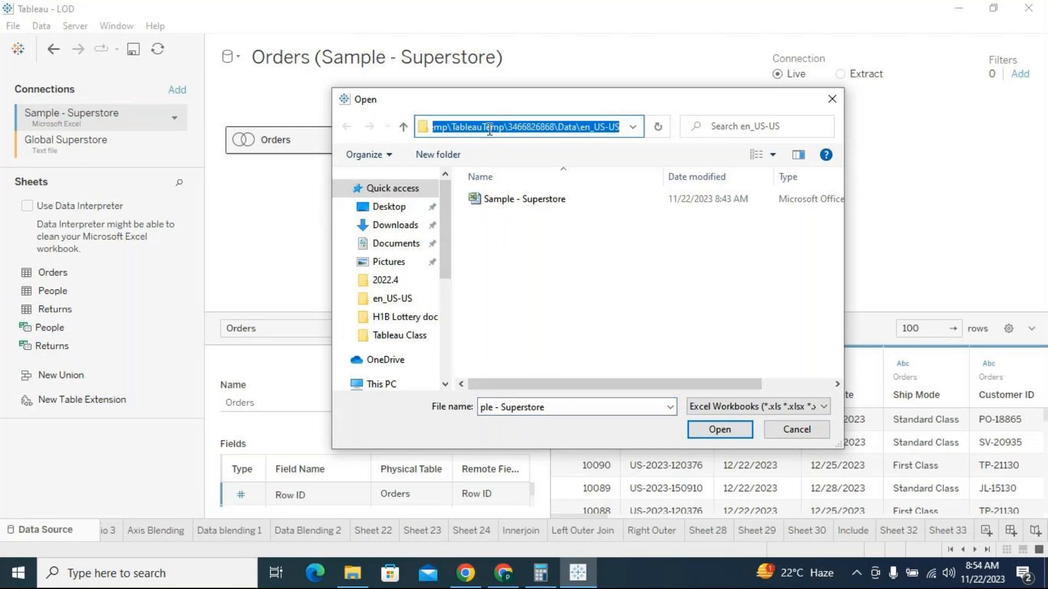
pyautogui.click(442, 129)
pyautogui.moveTo(452, 128)
pyautogui.mouseDown()
pyautogui.moveTo(504, 128)
pyautogui.moveTo(510, 150)
pyautogui.moveTo(510, 128)
pyautogui.moveTo(452, 130)
pyautogui.mouseUp()
pyautogui.click(569, 129)
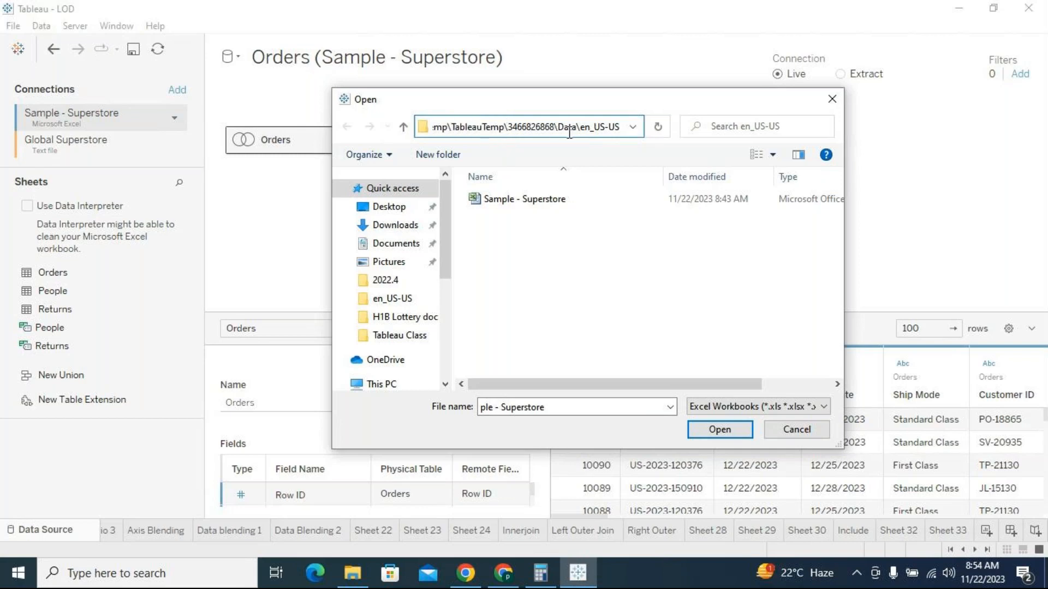
pyautogui.press('Left')
pyautogui.press('Left')
pyautogui.press('Left')
pyautogui.press('Left')
pyautogui.press('Left')
pyautogui.press('Left')
pyautogui.press('Left')
pyautogui.press('Left')
pyautogui.press('Left')
pyautogui.press('Left')
pyautogui.press('Left')
pyautogui.press('Left')
pyautogui.press('Left')
pyautogui.press('Left')
pyautogui.press('Left')
pyautogui.press('Left')
pyautogui.press('Left')
pyautogui.press('Left')
pyautogui.press('Left')
pyautogui.press('Left')
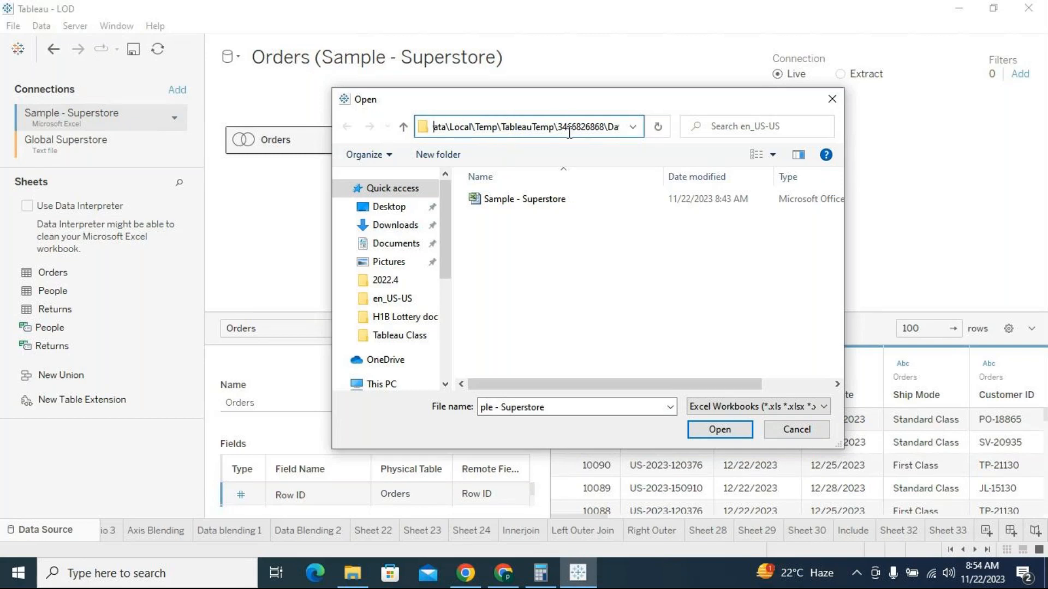
pyautogui.press('Right')
pyautogui.press('Right')
pyautogui.press('Right')
pyautogui.press('Right')
pyautogui.press('Right')
pyautogui.press('Right')
pyautogui.press('Right')
pyautogui.press('Right')
pyautogui.press('Right')
pyautogui.press('Right')
pyautogui.press('Right')
pyautogui.press('Right')
pyautogui.press('Right')
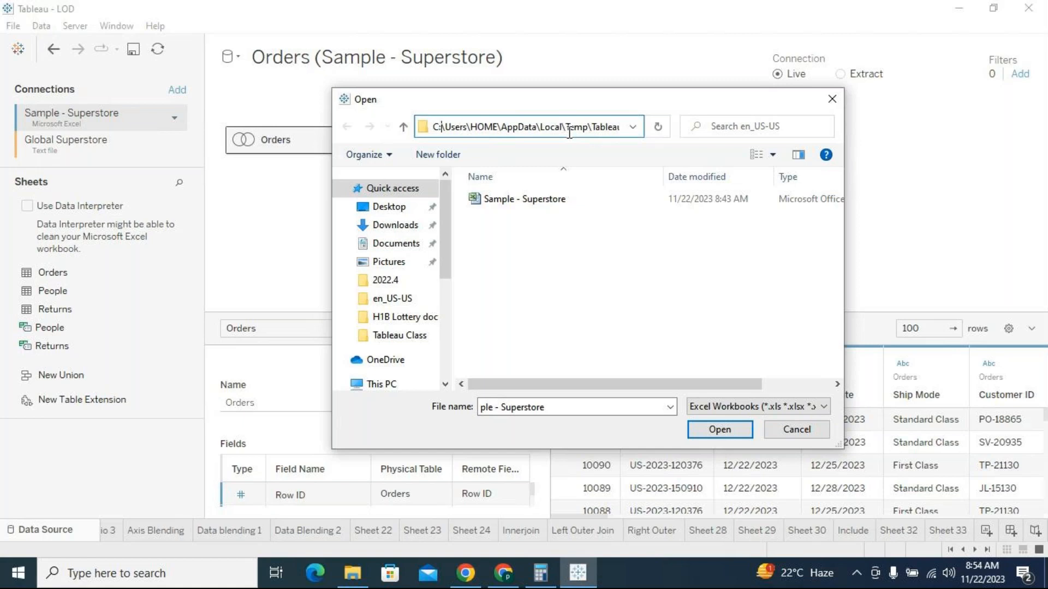
pyautogui.press('Right')
pyautogui.press('Right')
pyautogui.press('Right')
pyautogui.press('Right')
pyautogui.press('Right')
pyautogui.press('Right')
pyautogui.press('Right')
pyautogui.press('Right')
pyautogui.press('Right')
pyautogui.press('Right')
pyautogui.press('Right')
pyautogui.press('Right')
pyautogui.press('Right')
pyautogui.press('Right')
pyautogui.press('Right')
pyautogui.press('Right')
pyautogui.hotkey('shift', 'Left')
pyautogui.hotkey('shift', 'Right')
pyautogui.hotkey('shift', 'Right')
pyautogui.hotkey('shift', 'Right')
pyautogui.click(807, 431)
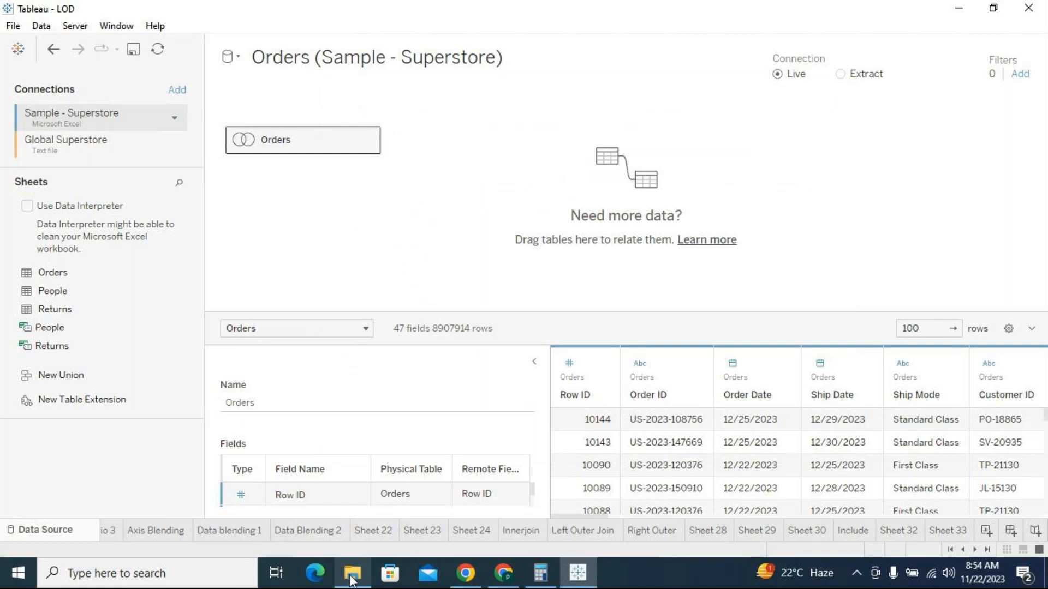
# Step: Switch to the Tableau Class folder in File Explorer to view its workbooks, and return to the LOD workbook in Tableau
pyautogui.moveTo(352, 579)
pyautogui.click(352, 513)
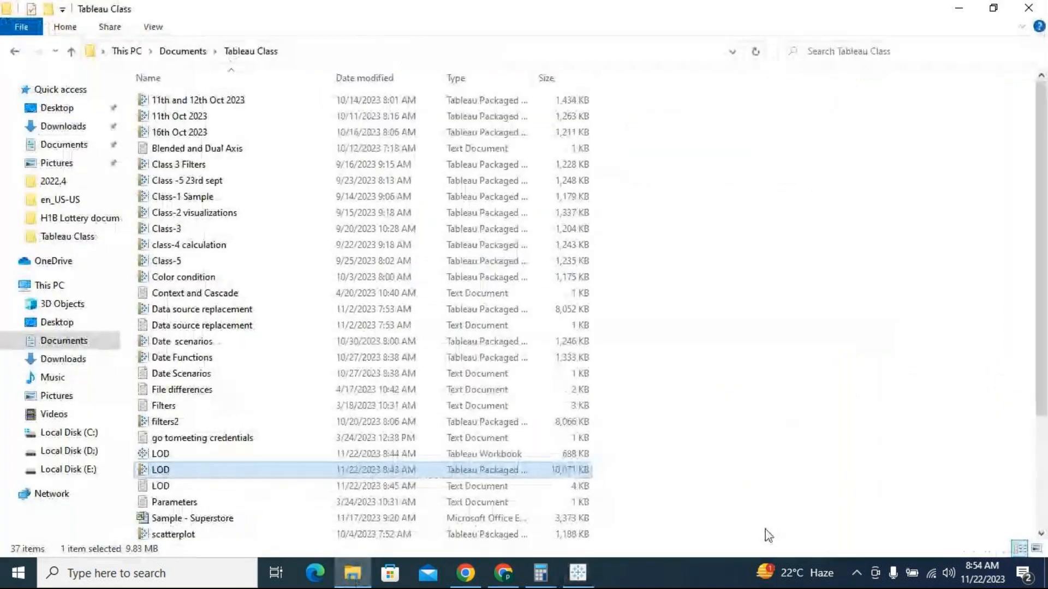
pyautogui.click(581, 577)
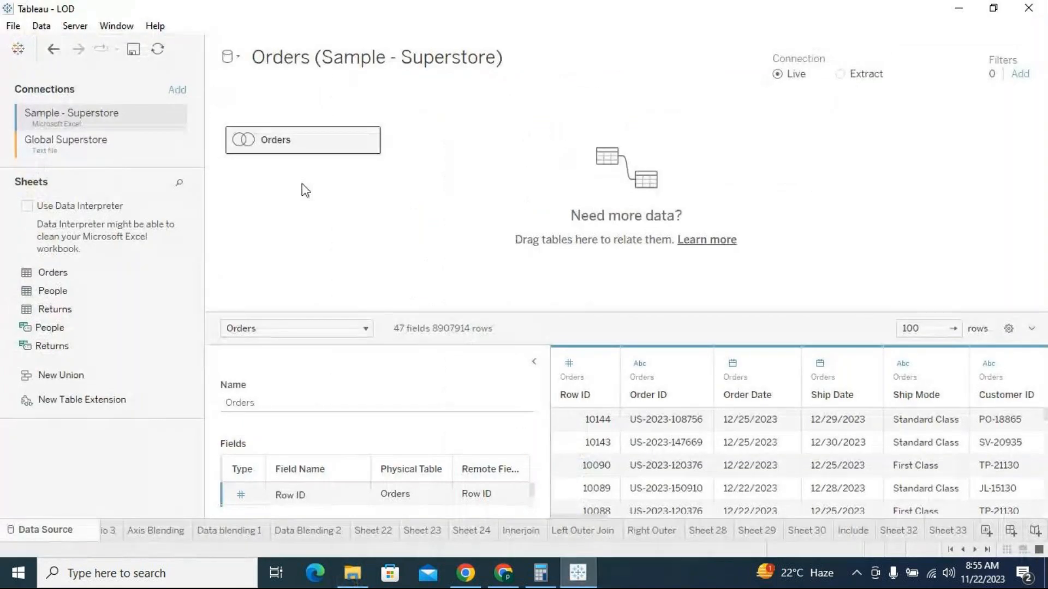
# Step: Browse from the Sample - Superstore connection to the 2023.2 folder in My Tableau Repository's Datasources, and cancel without choosing a file
pyautogui.click(173, 145)
pyautogui.click(175, 122)
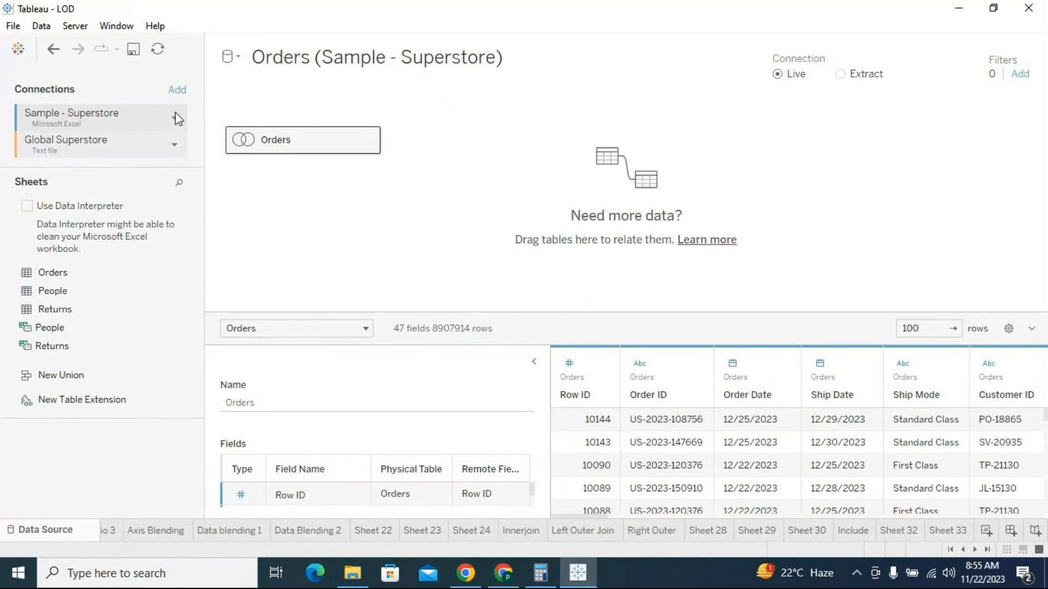
pyautogui.click(175, 117)
pyautogui.click(189, 132)
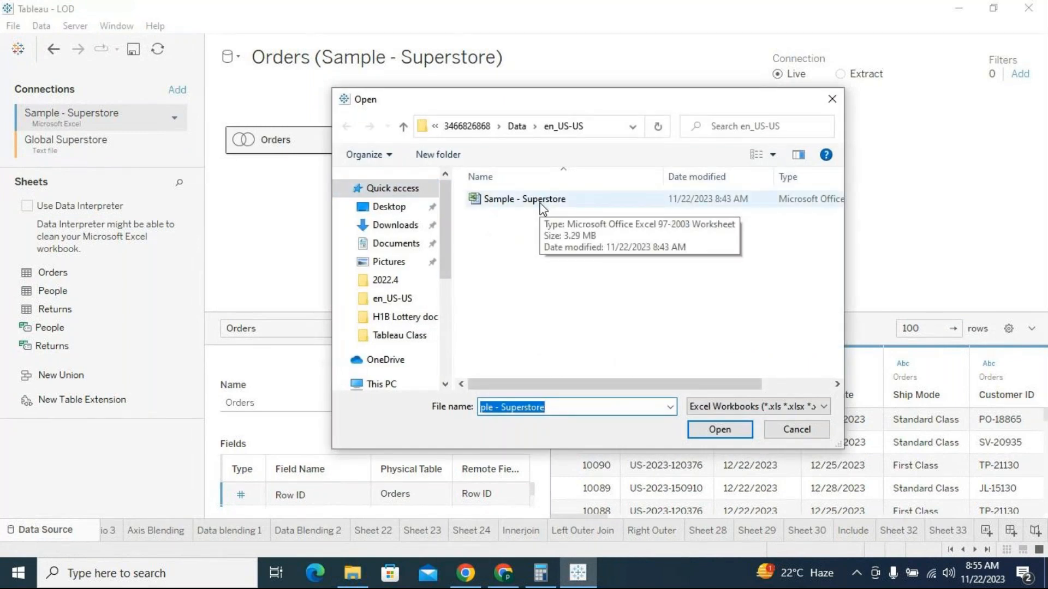
pyautogui.click(396, 249)
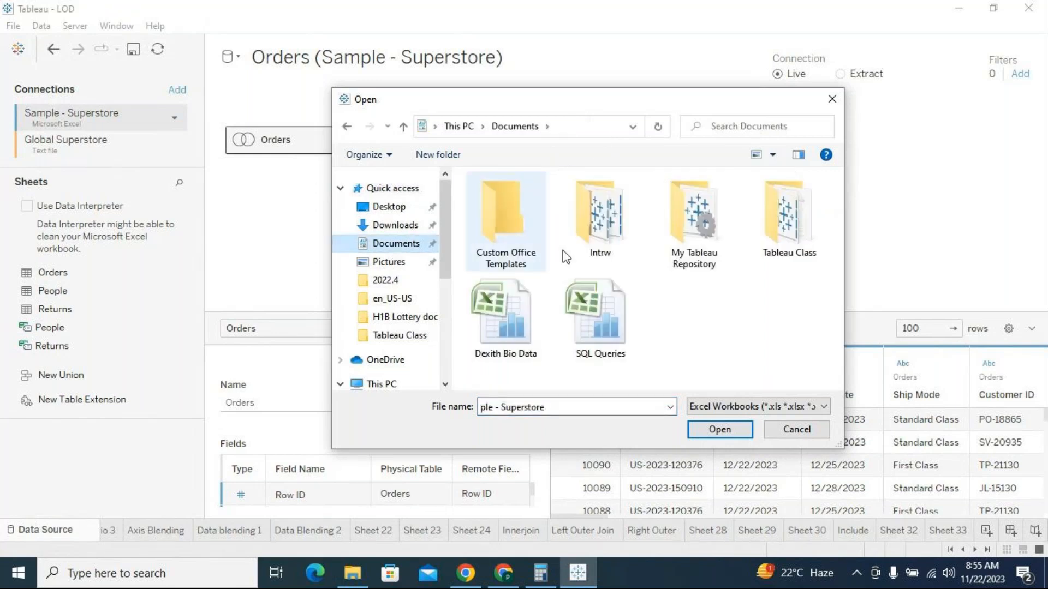
pyautogui.doubleClick(711, 264)
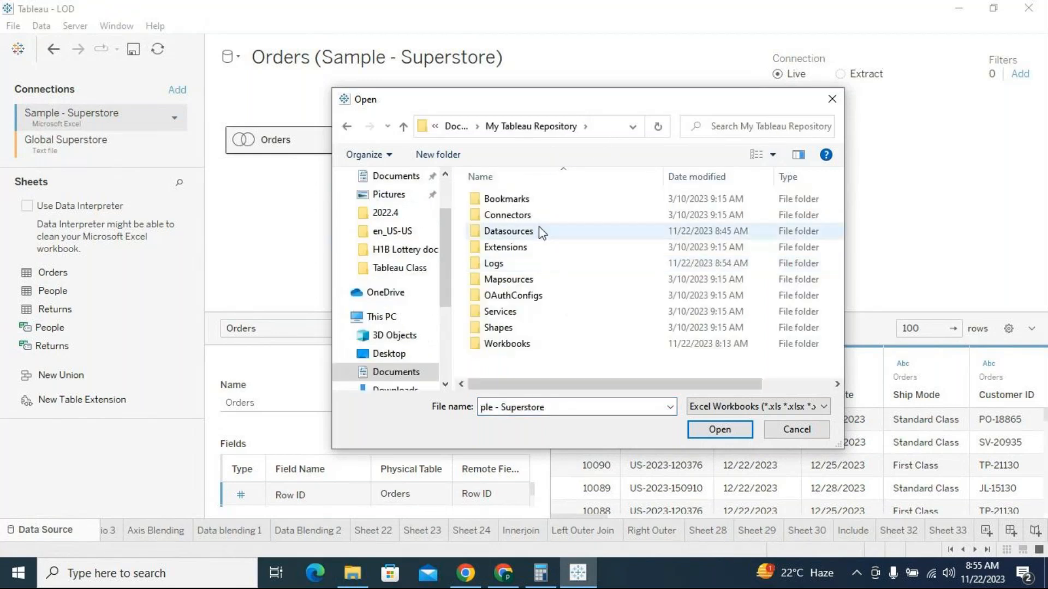
pyautogui.doubleClick(538, 229)
pyautogui.click(546, 249)
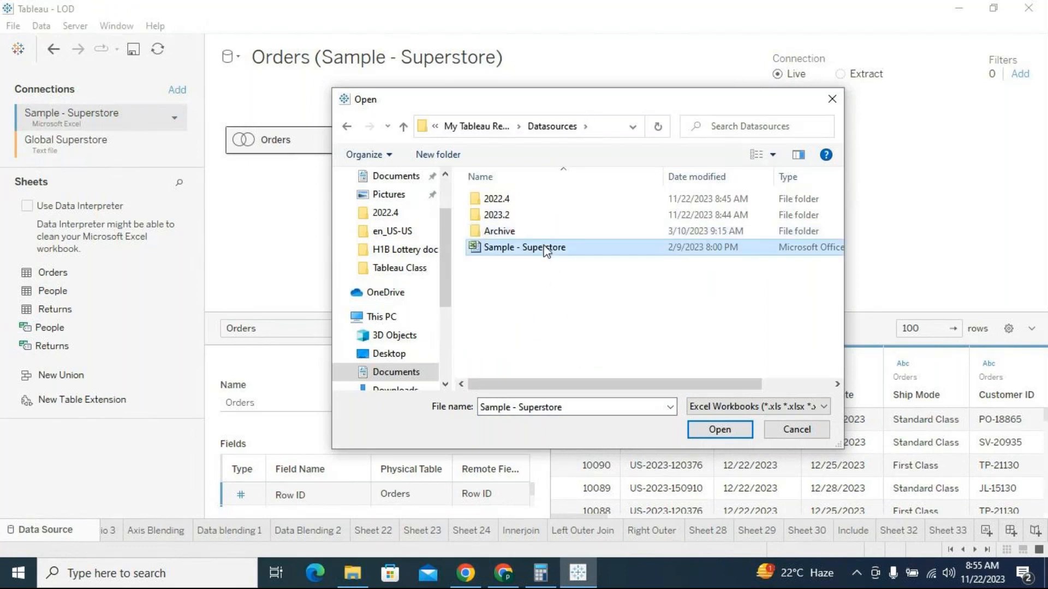
pyautogui.doubleClick(525, 218)
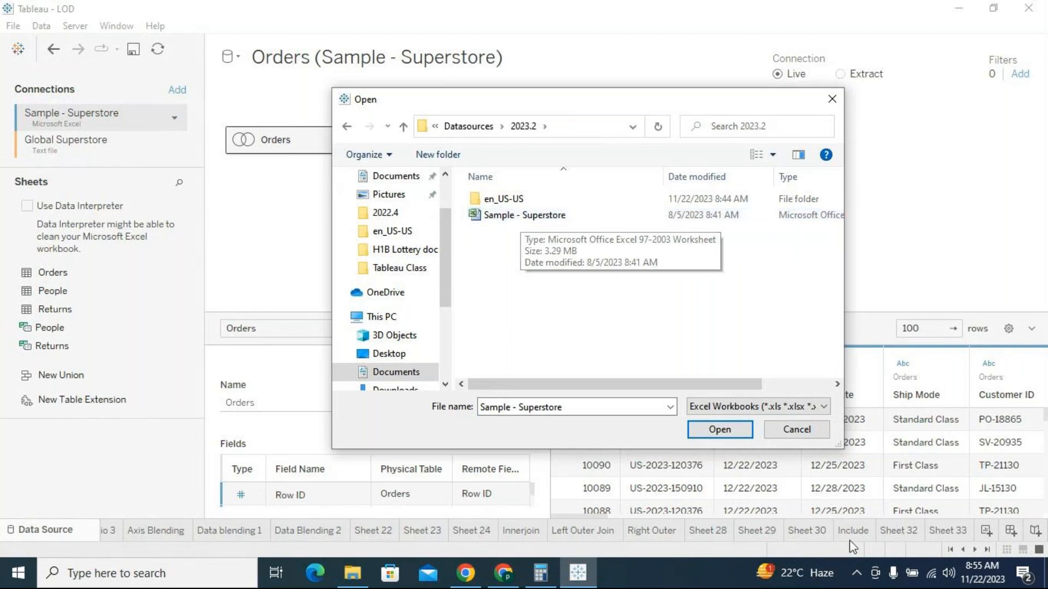
pyautogui.click(795, 429)
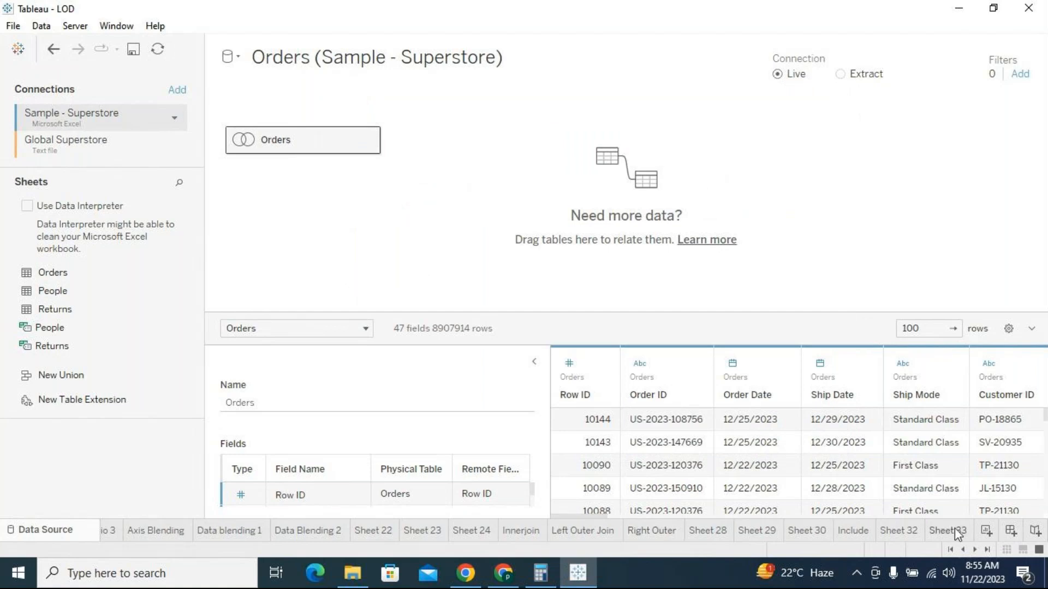
# Step: View Sheet 33, Include, Sheet 30, Left Outer Join and Sheet 24 to check how they load in the packaged workbook
pyautogui.click(936, 530)
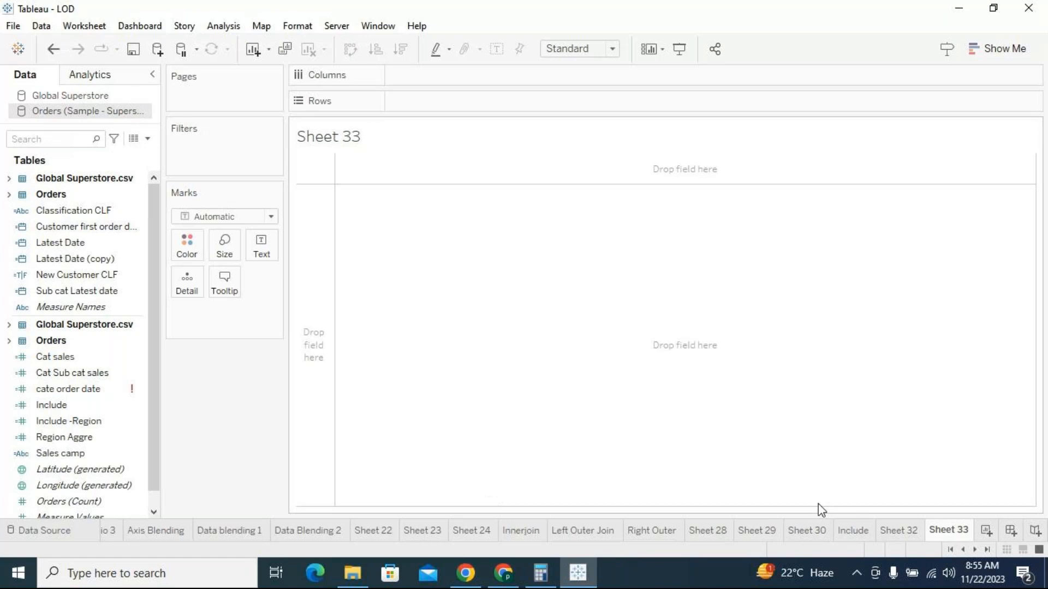
pyautogui.click(842, 529)
pyautogui.click(806, 530)
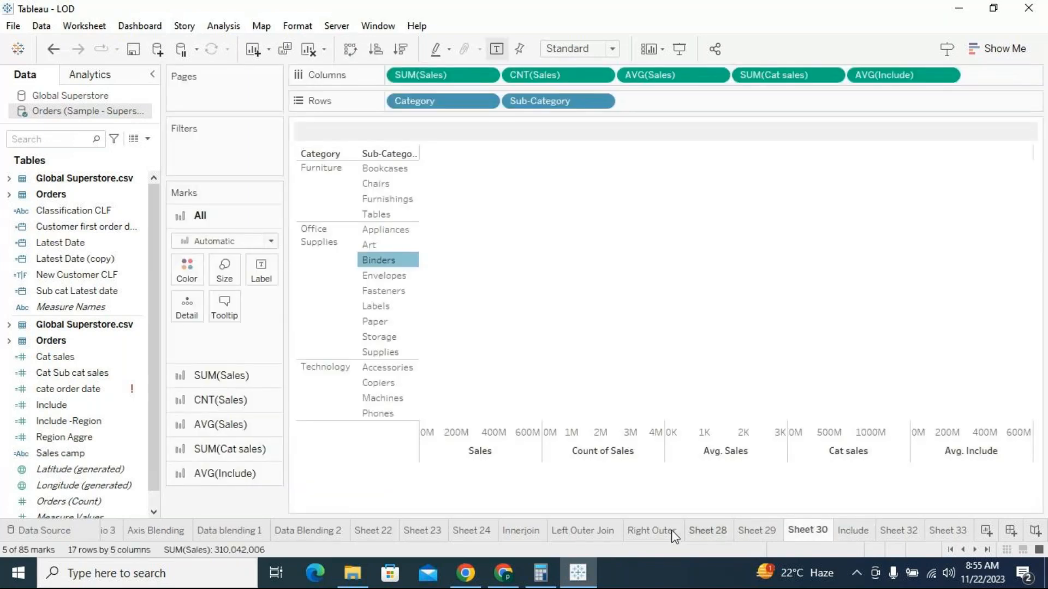
pyautogui.click(600, 532)
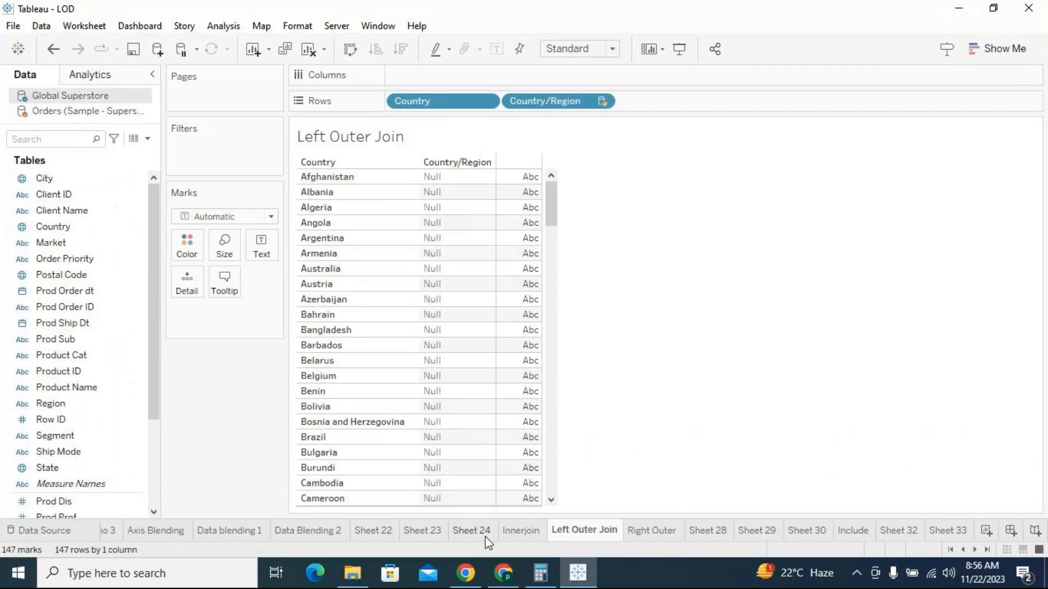
pyautogui.click(485, 535)
pyautogui.moveTo(488, 543)
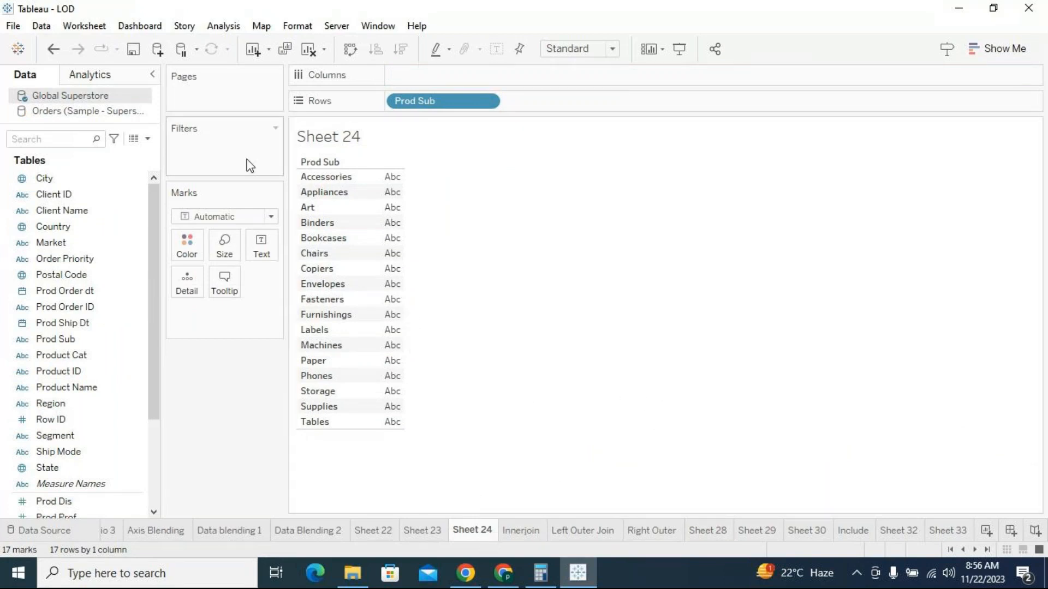
pyautogui.rightClick(125, 101)
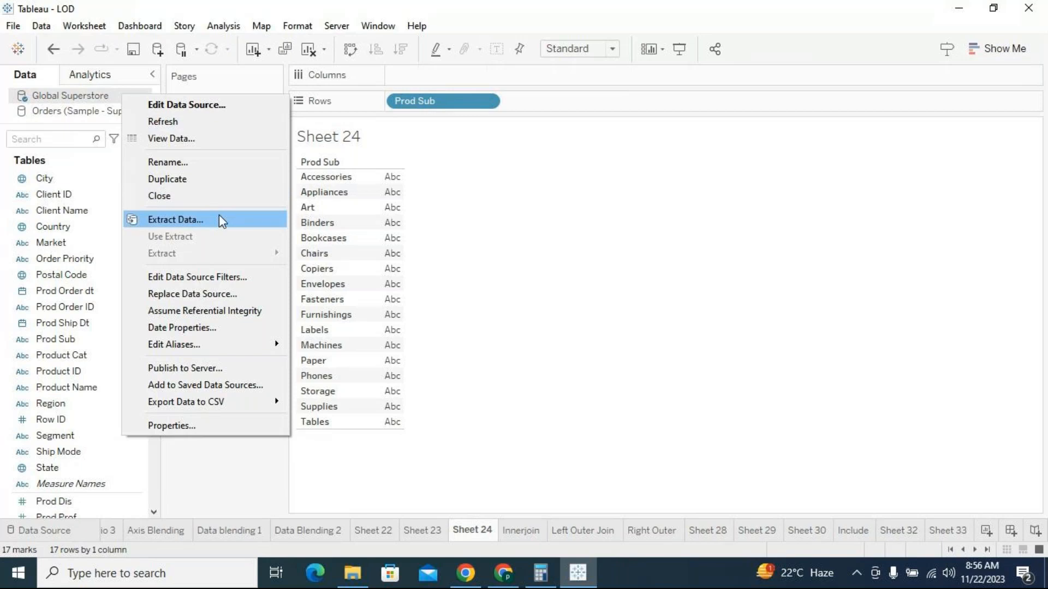
pyautogui.click(499, 319)
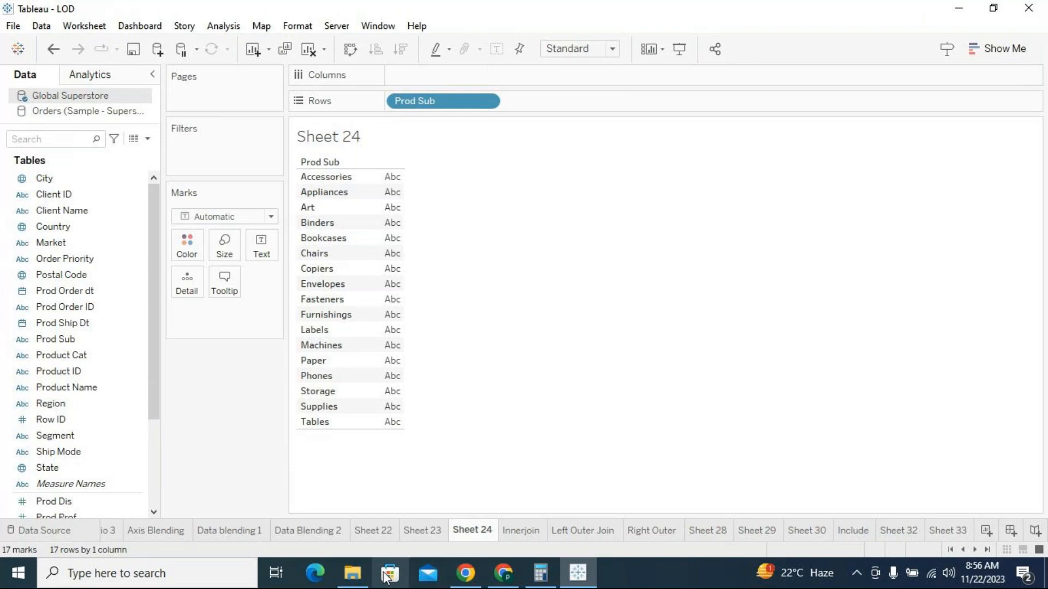
# Step: Switch to the Tableau Class folder in File Explorer, open the LOD text document in Notepad, and maximize its window
pyautogui.click(362, 578)
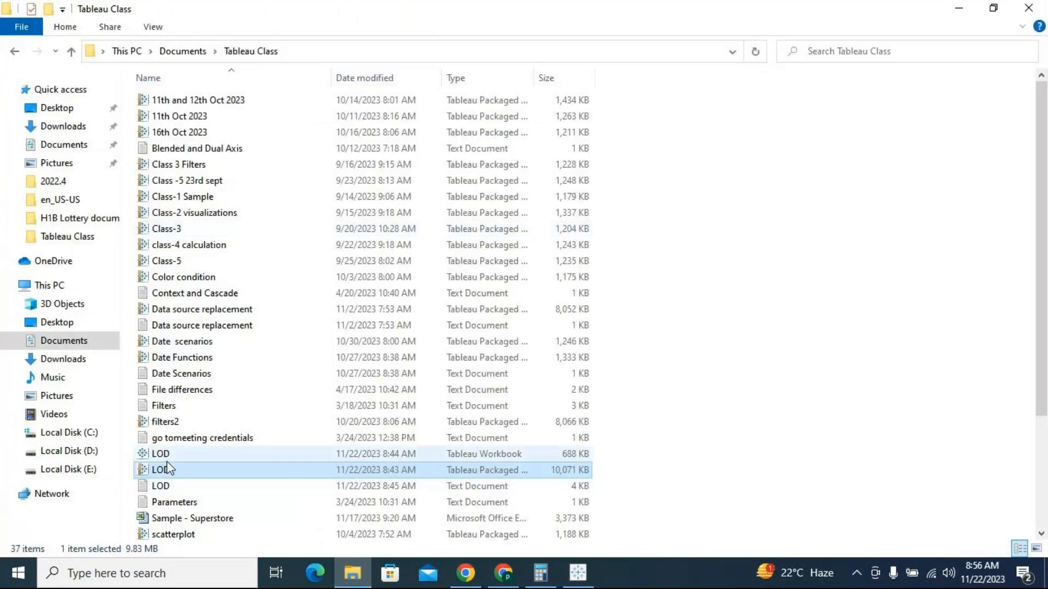
pyautogui.doubleClick(178, 484)
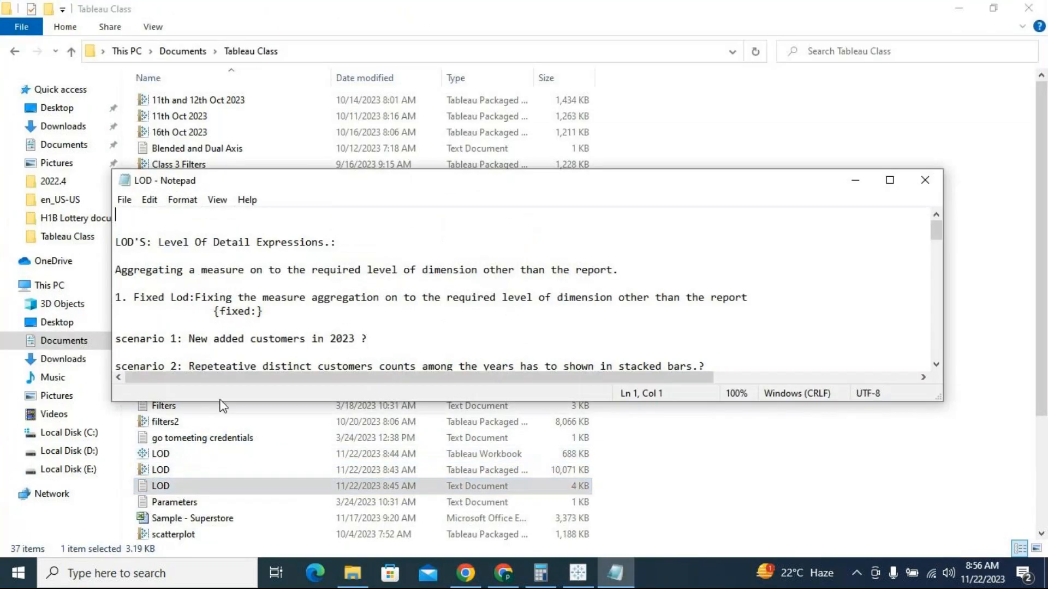
pyautogui.scroll(-5, 394, 302)
pyautogui.click(889, 180)
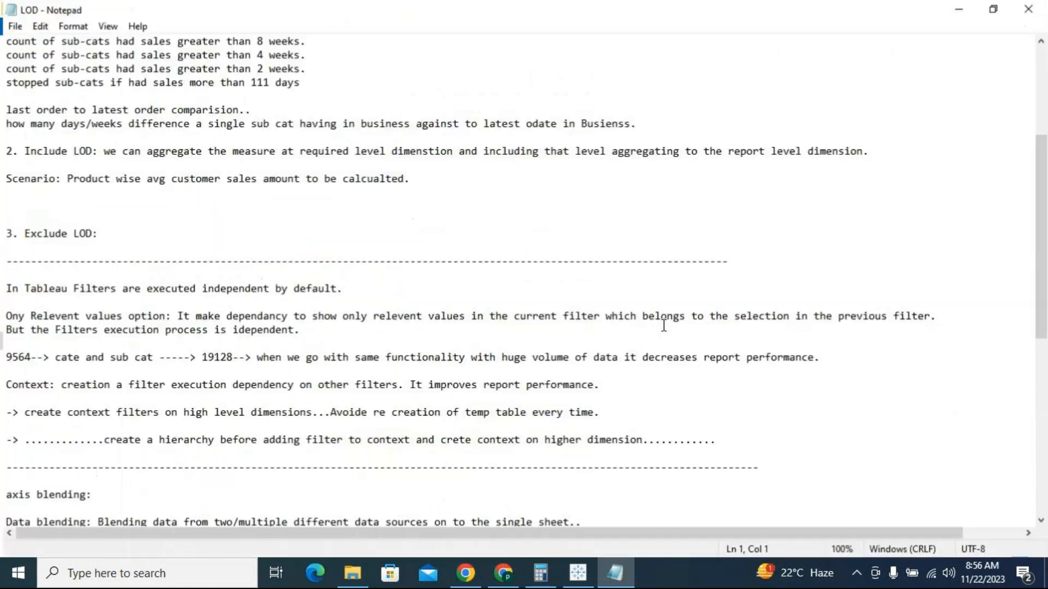
# Step: Below the .twbx description, start a new paragraph with "in live connection, when working with flatfiles with out having"
pyautogui.scroll(-10, 304, 421)
pyautogui.click(647, 390)
pyautogui.press('Return')
pyautogui.press('Return')
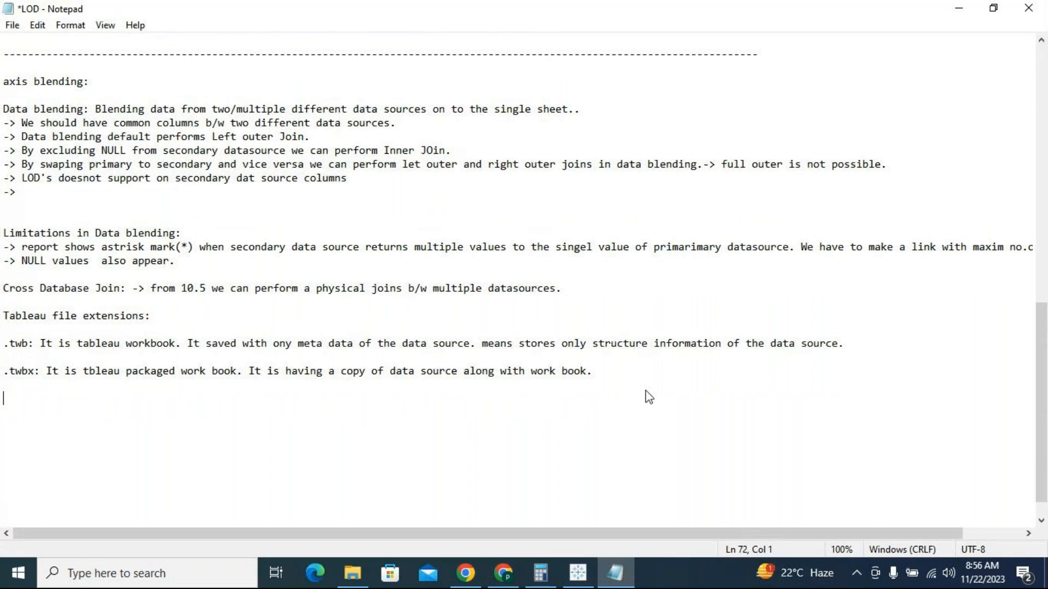
pyautogui.write('in live connection, ')
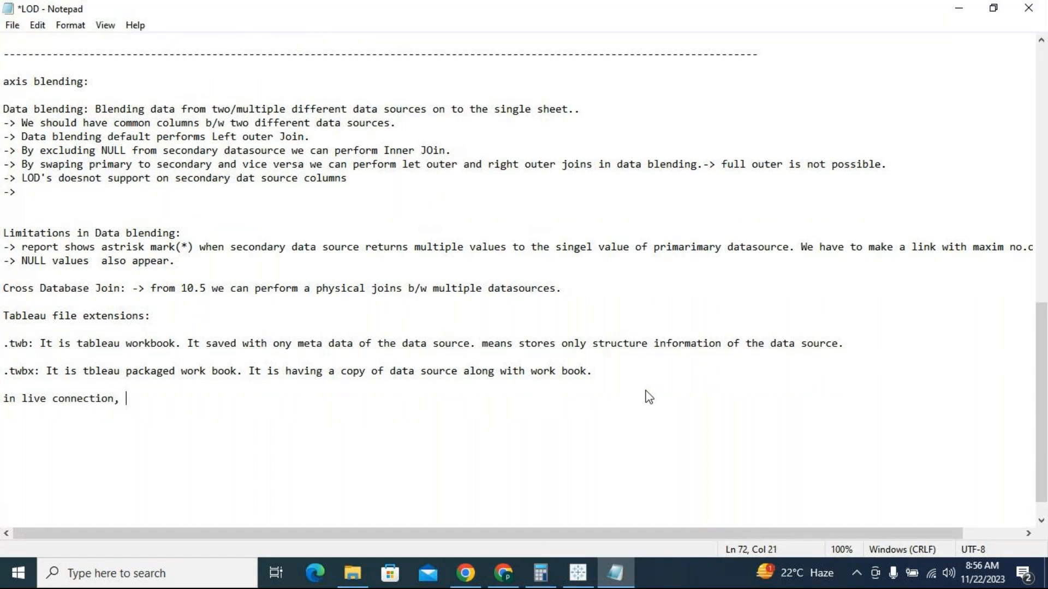
pyautogui.write('when working with')
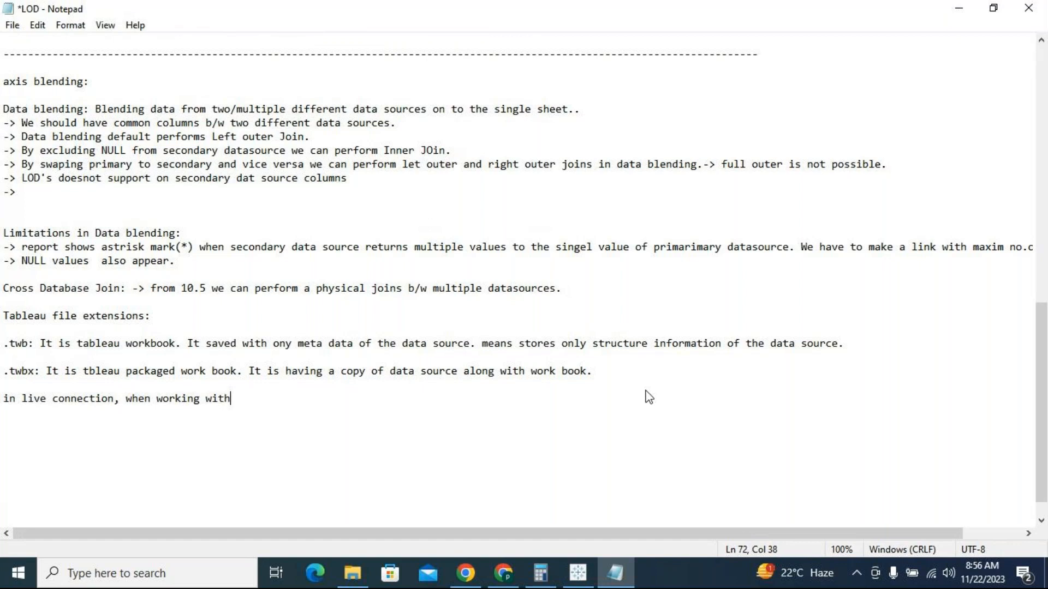
pyautogui.write(' flatfiles with out having')
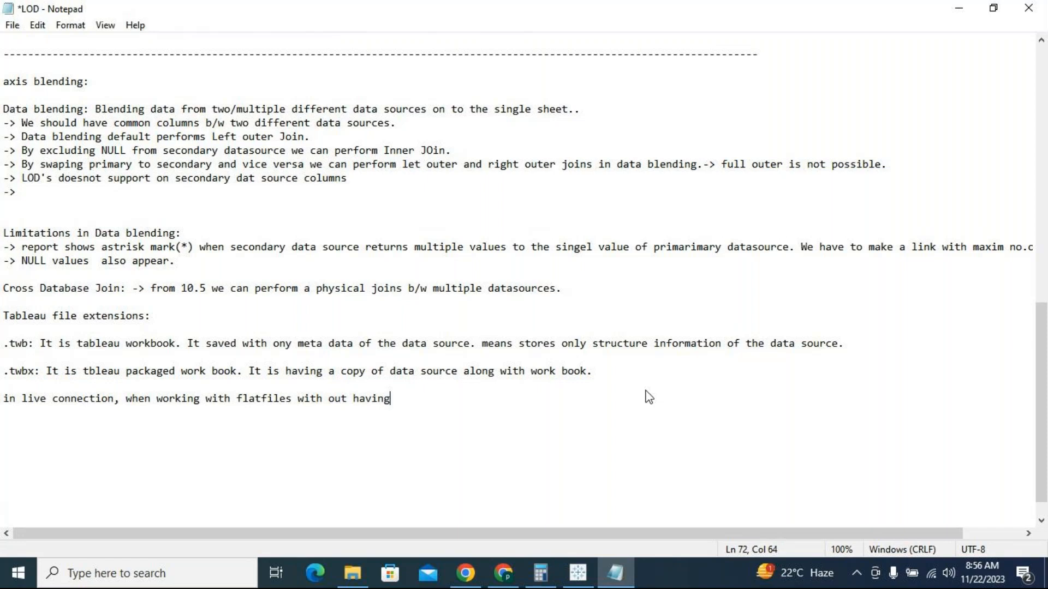
# Step: Finish the flat-file sentence with "original source file still we can see the data in report with visualus and interact with the report."
pyautogui.write(' original sou')
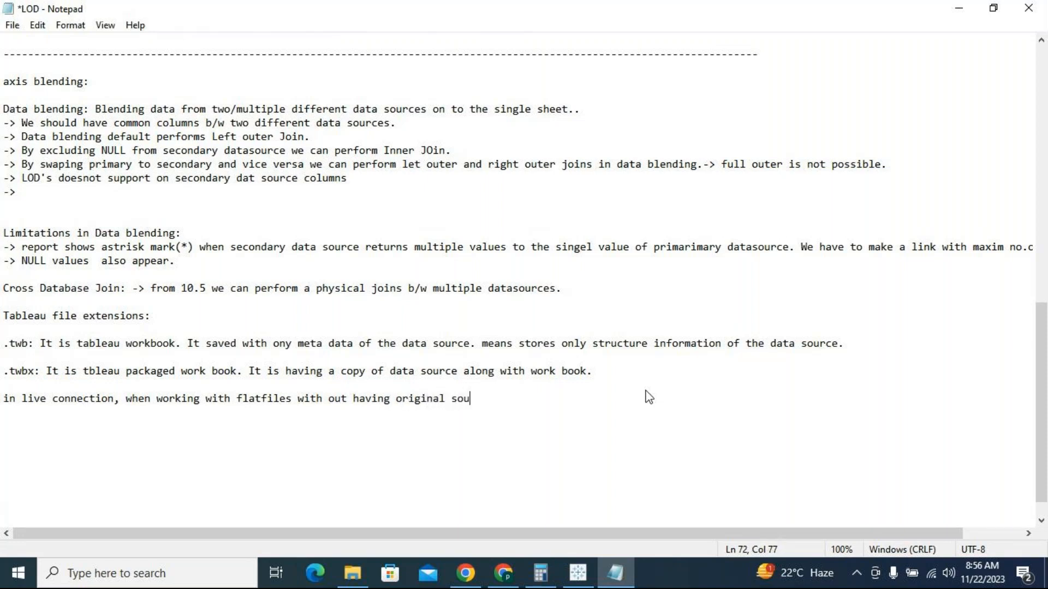
pyautogui.write('rce file still we can see the data in report with')
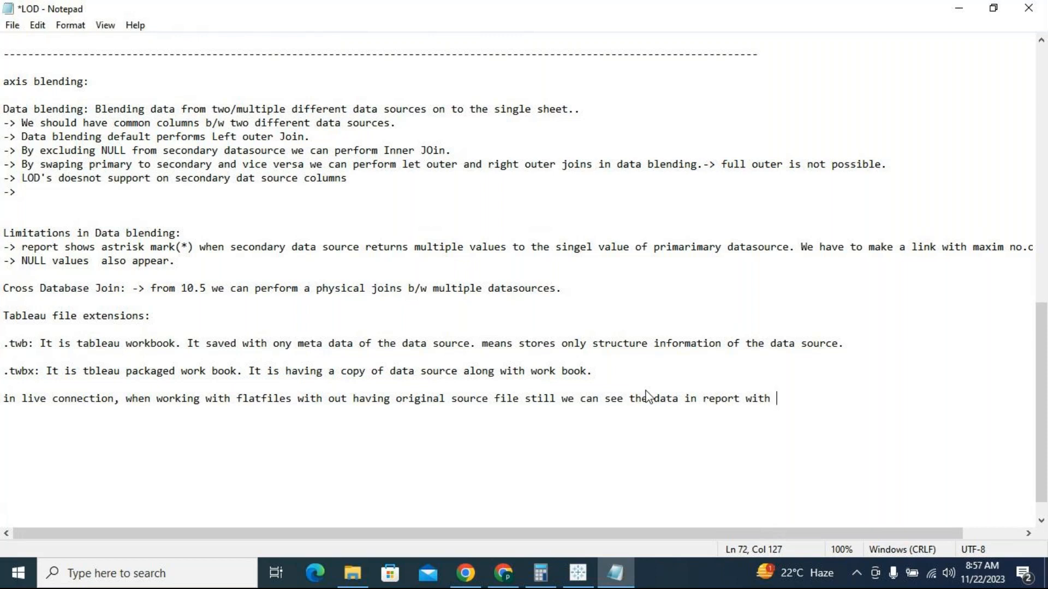
pyautogui.write('visualus and interac')
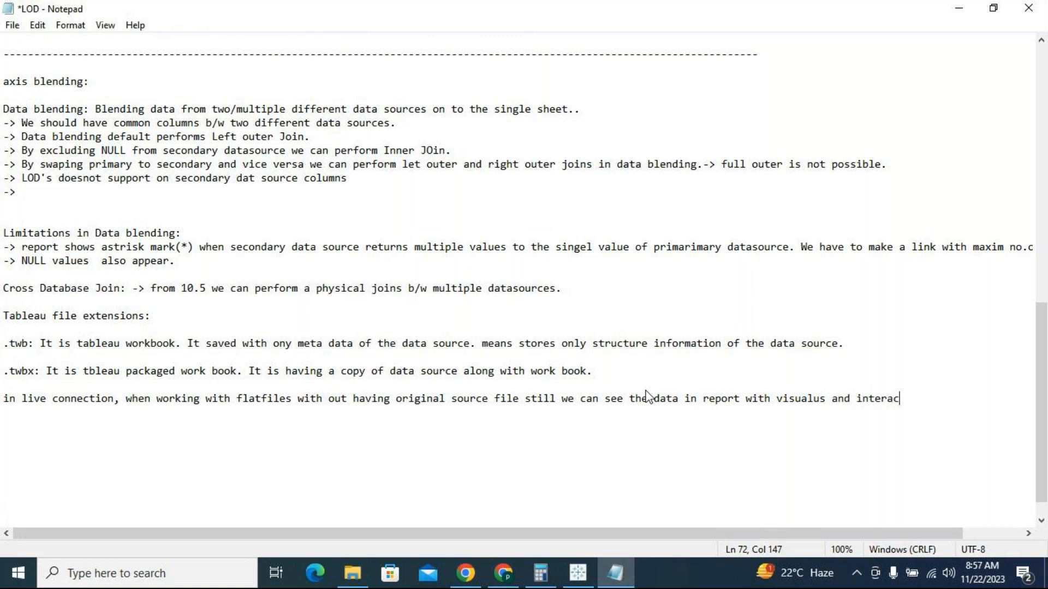
pyautogui.write('t with ther')
pyautogui.press('BackSpace')
pyautogui.write('report.')
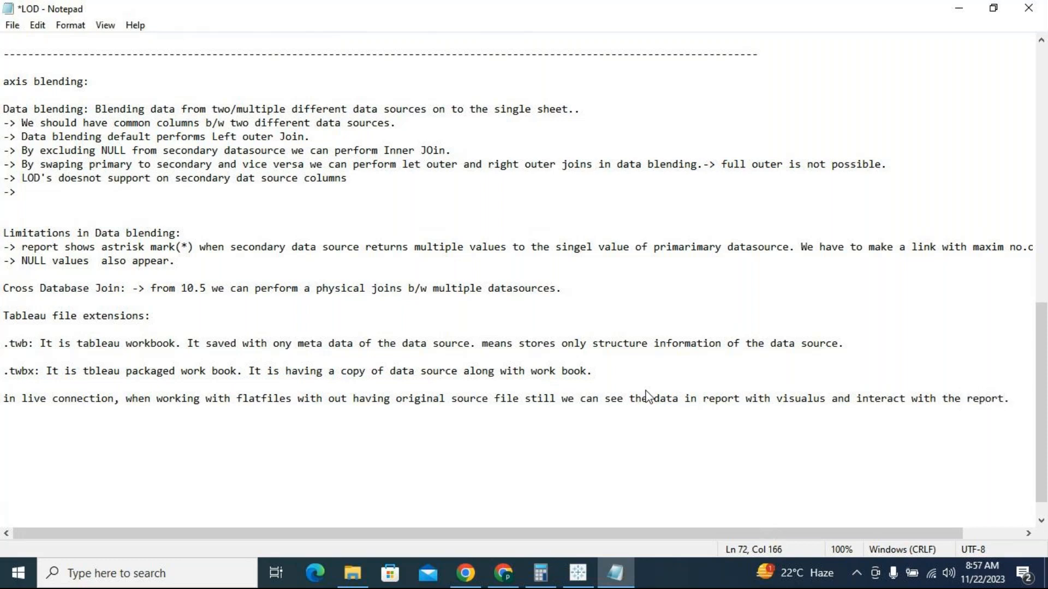
# Step: On the next line, add "any iformation that has been upated in orginal source will not be undated until source file connection repointed to the new location."
pyautogui.press('Return')
pyautogui.write('any iformation that has been upated ')
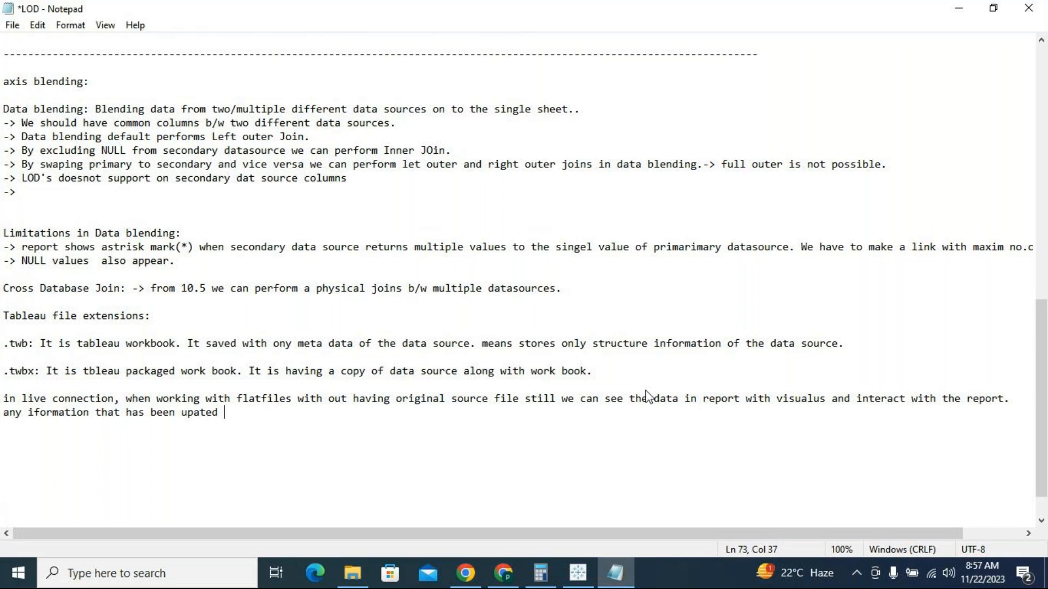
pyautogui.write('in orginal source ')
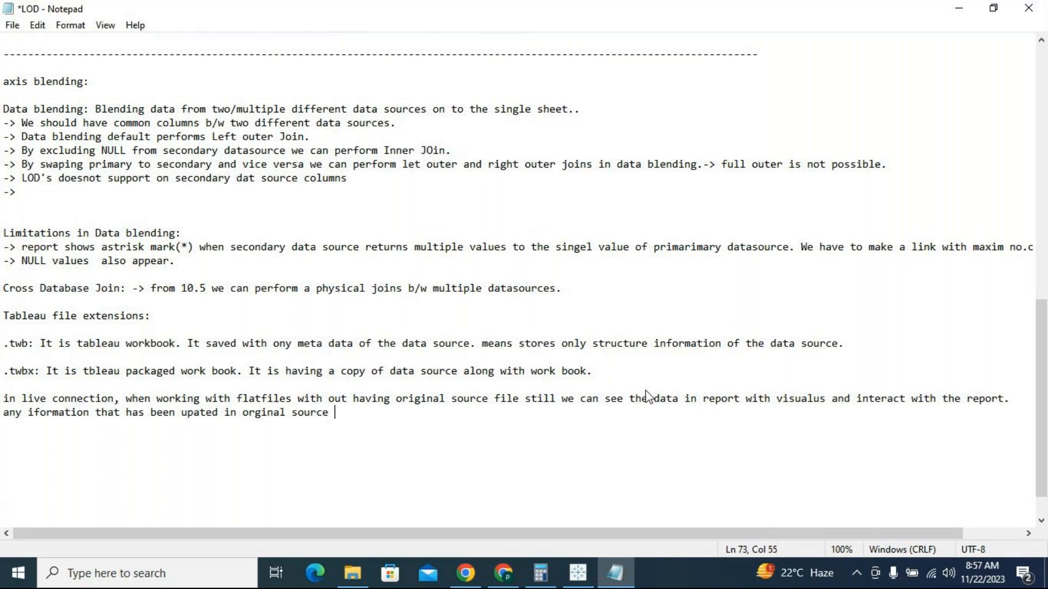
pyautogui.write('will not ')
pyautogui.write('be unt')
pyautogui.write('t')
pyautogui.press('BackSpace')
pyautogui.press('BackSpace')
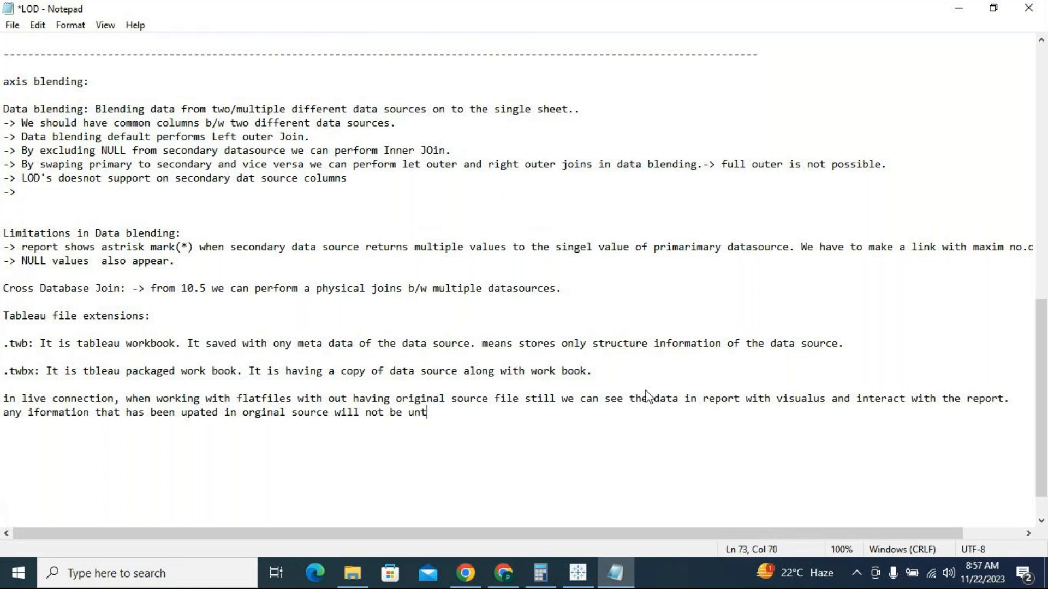
pyautogui.write('date')
pyautogui.write('d until')
pyautogui.write(' source ')
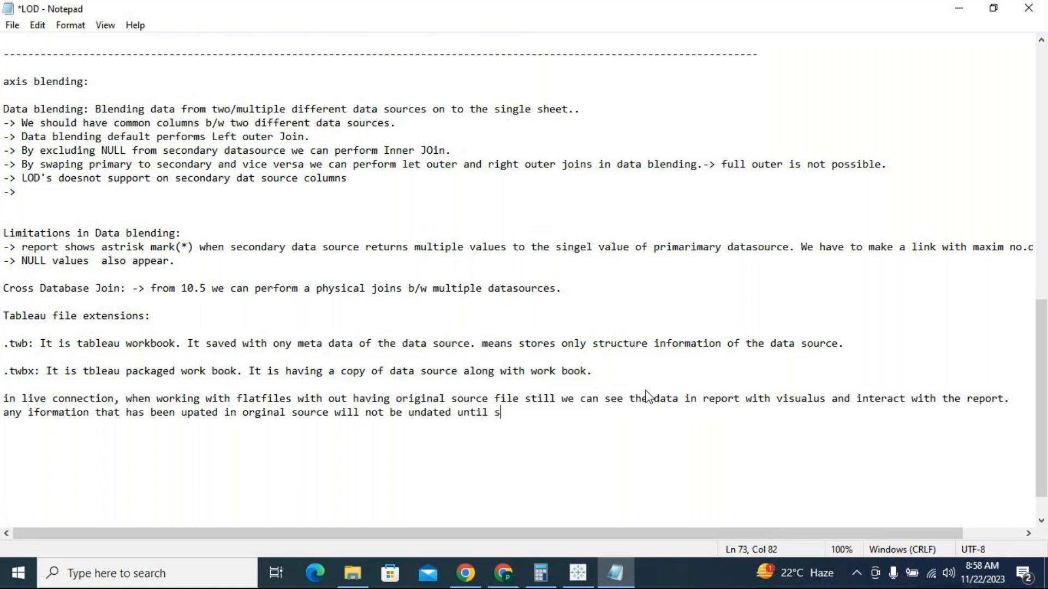
pyautogui.write('file conne')
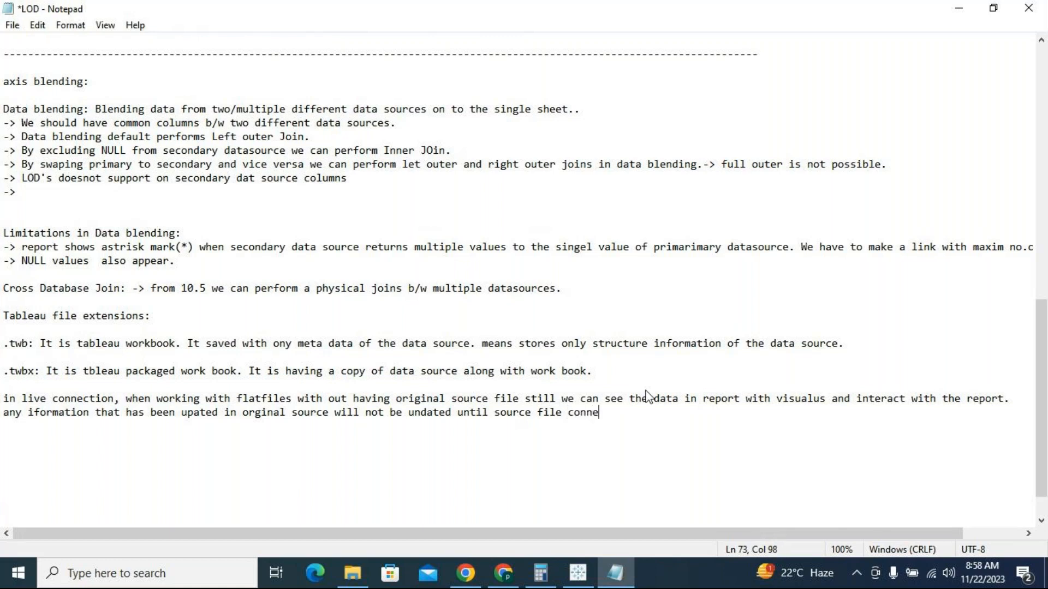
pyautogui.write('ction repointed to')
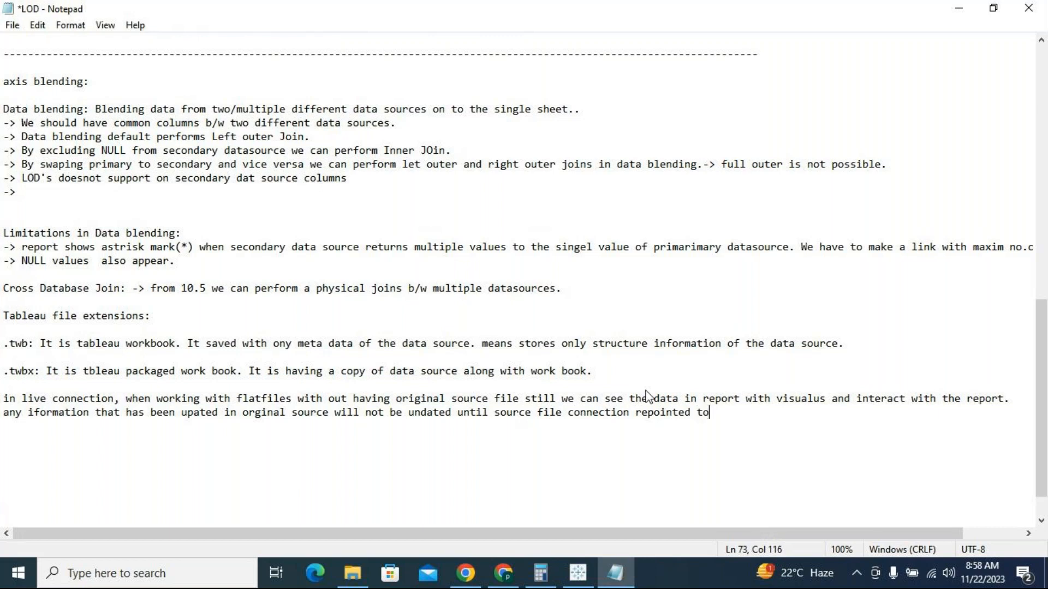
pyautogui.write(' the new location')
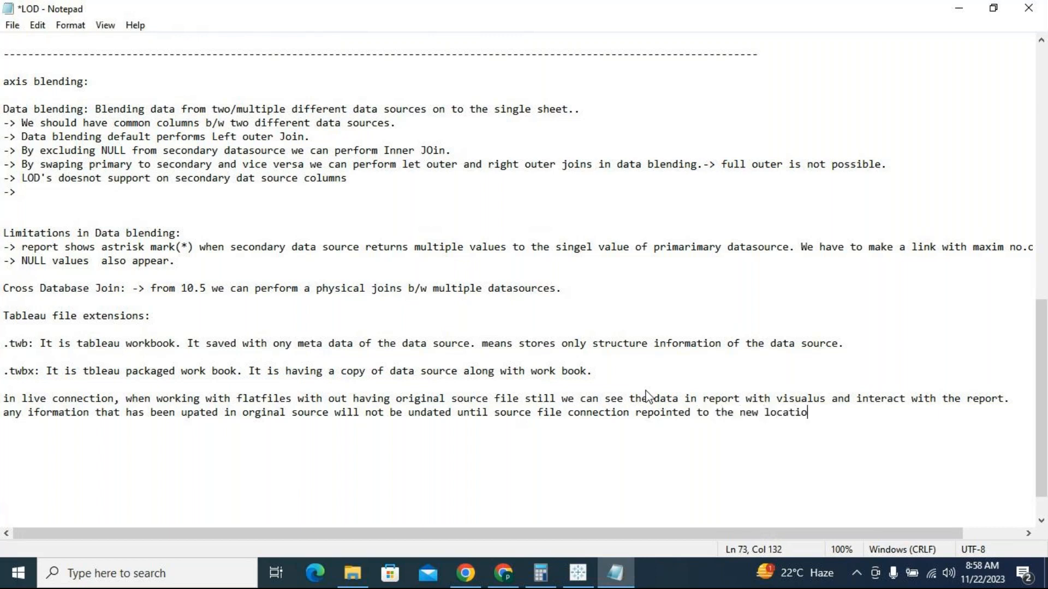
pyautogui.write('.')
# Step: Add a separate paragraph reading "in live with Any db system, we have to establish connection first then only the data get visualized inthe report."
pyautogui.press('Return')
pyautogui.press('Return')
pyautogui.write('in i')
pyautogui.press('BackSpace')
pyautogui.write('live')
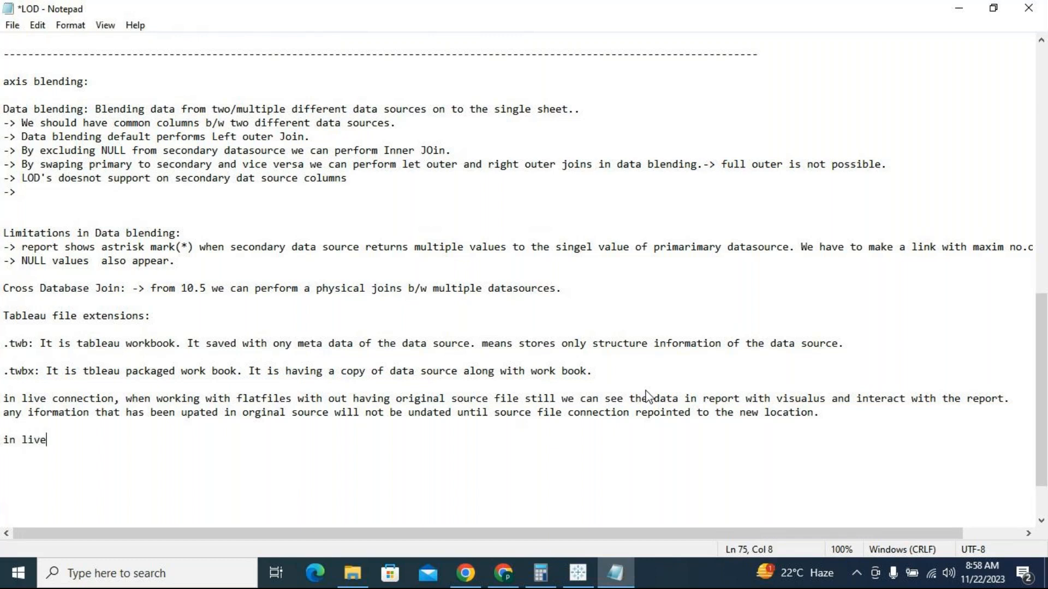
pyautogui.write(' with Any db sys')
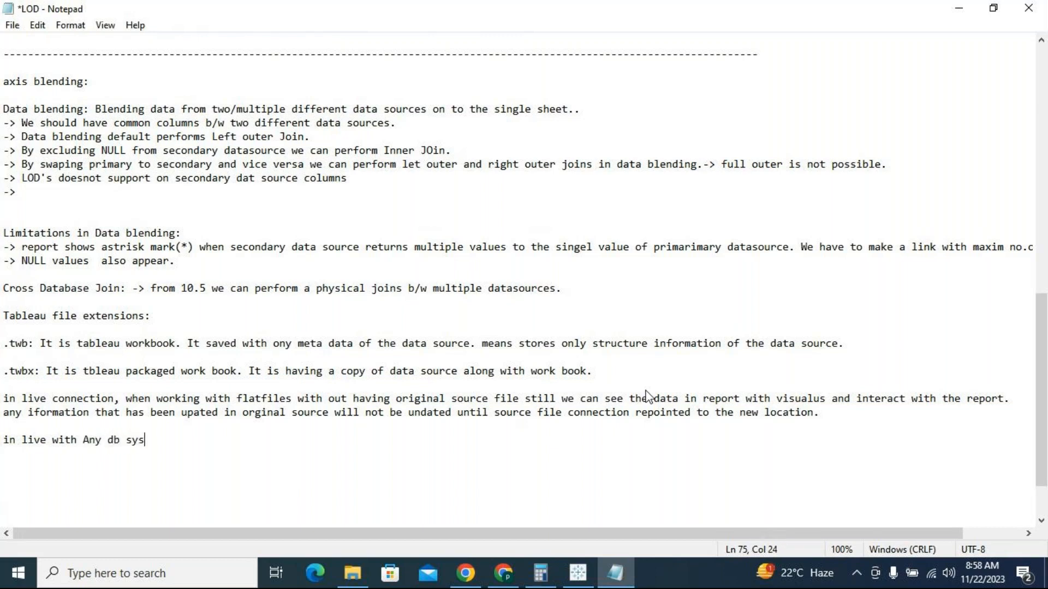
pyautogui.write('tem, we have to e')
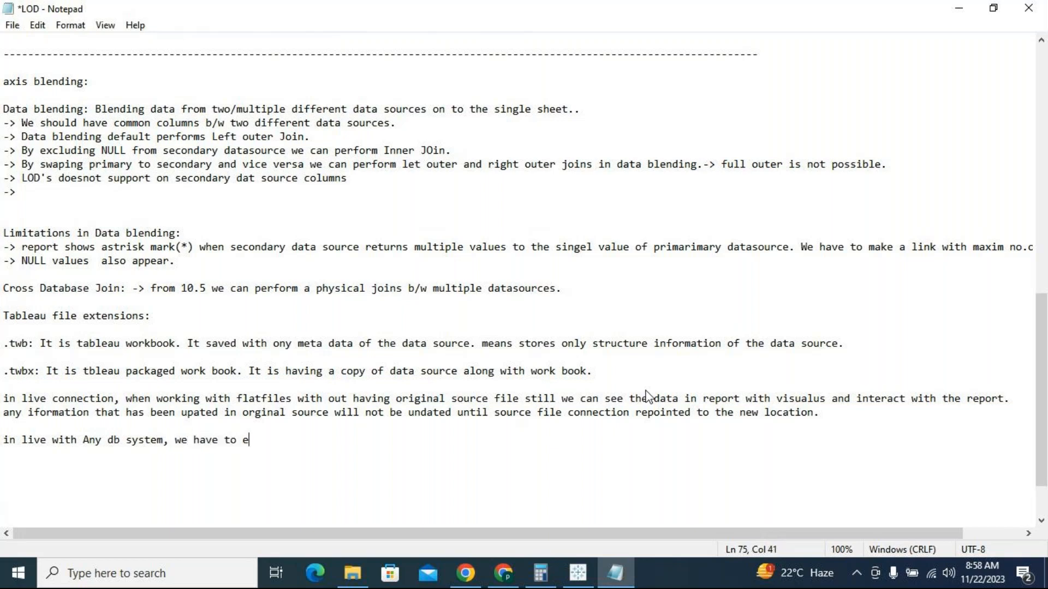
pyautogui.write('stablish con')
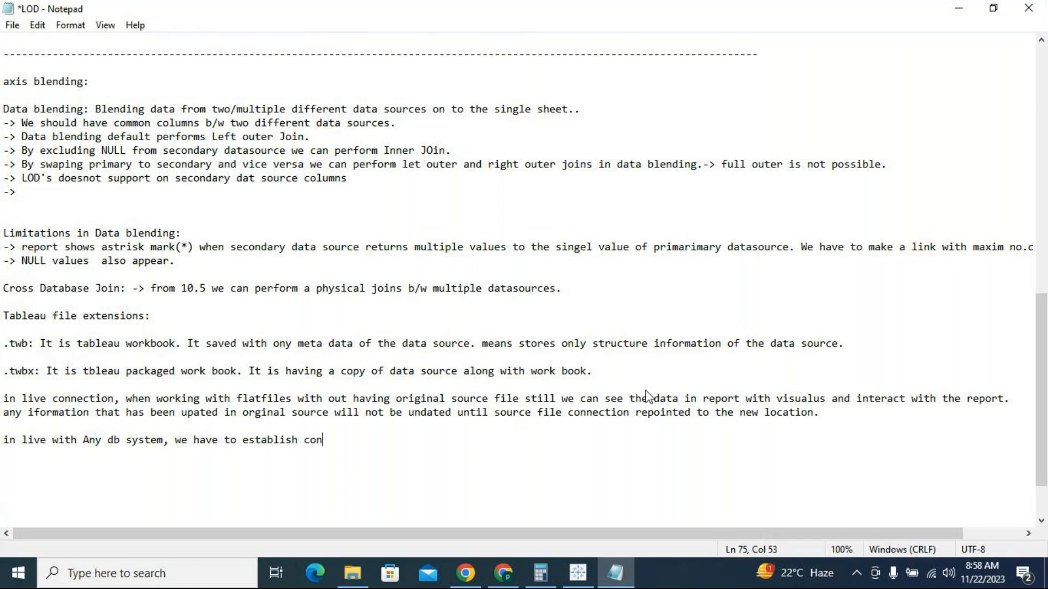
pyautogui.write('nection firstt')
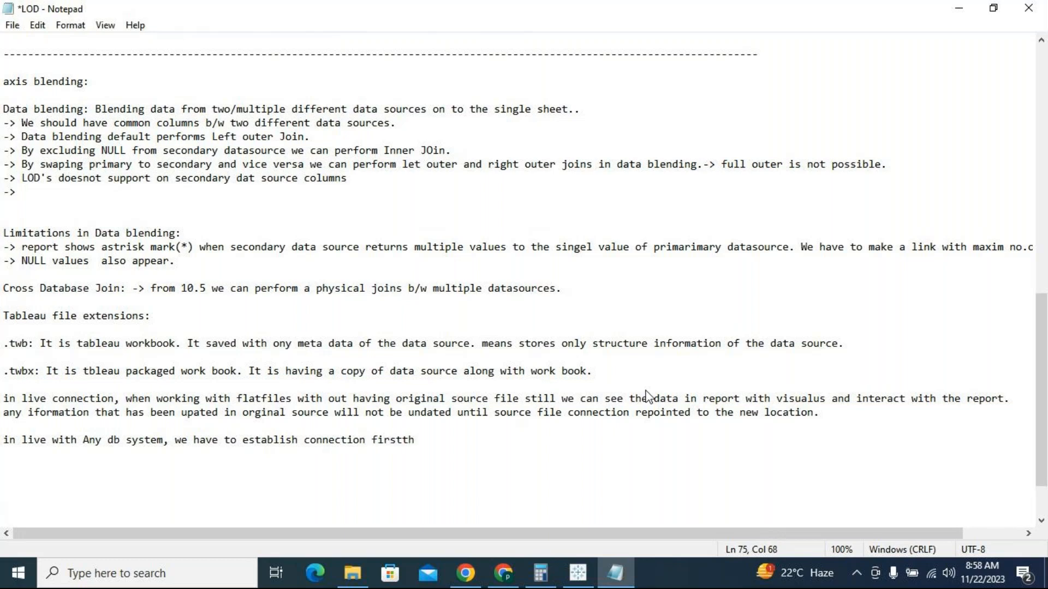
pyautogui.press('BackSpace')
pyautogui.write('then only the ')
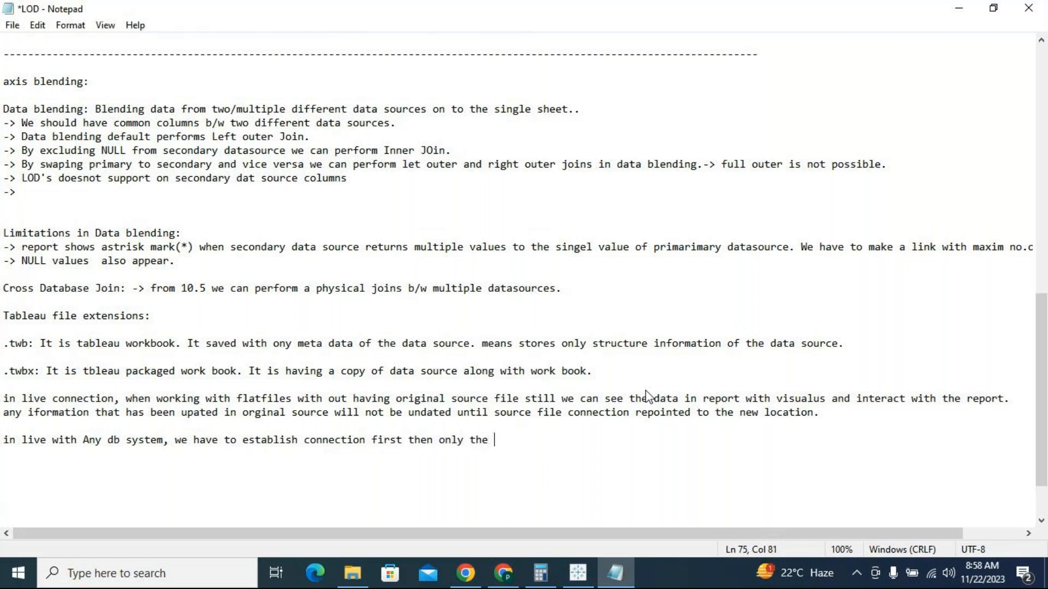
pyautogui.write('data get visualized inthe report.')
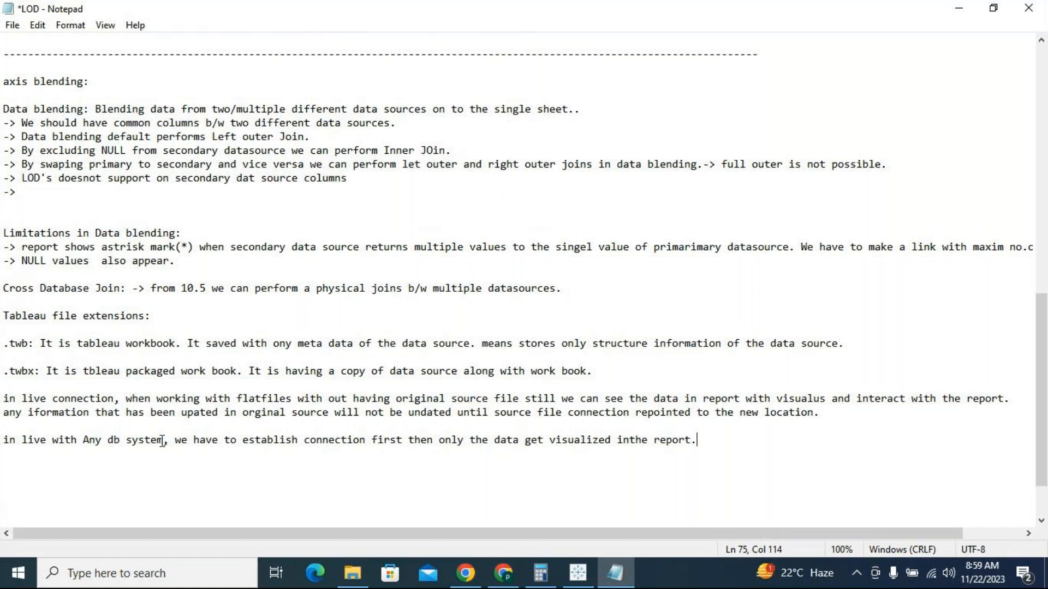
# Step: Review the live connection notes for database systems and flat files, highlighting their key phrases
pyautogui.moveTo(170, 440); pyautogui.dragTo(2, 439)
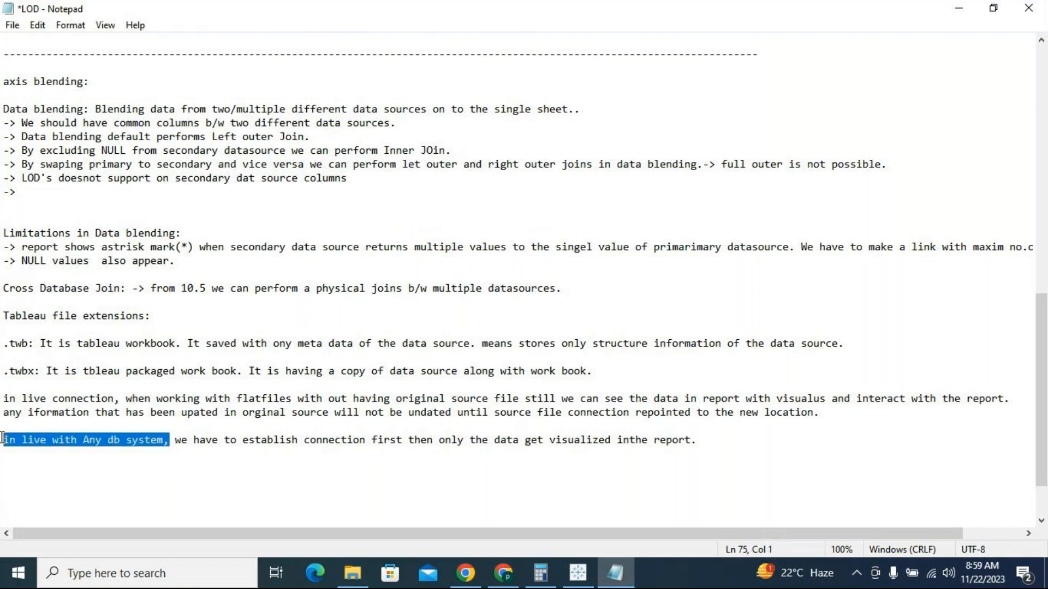
pyautogui.click(206, 440)
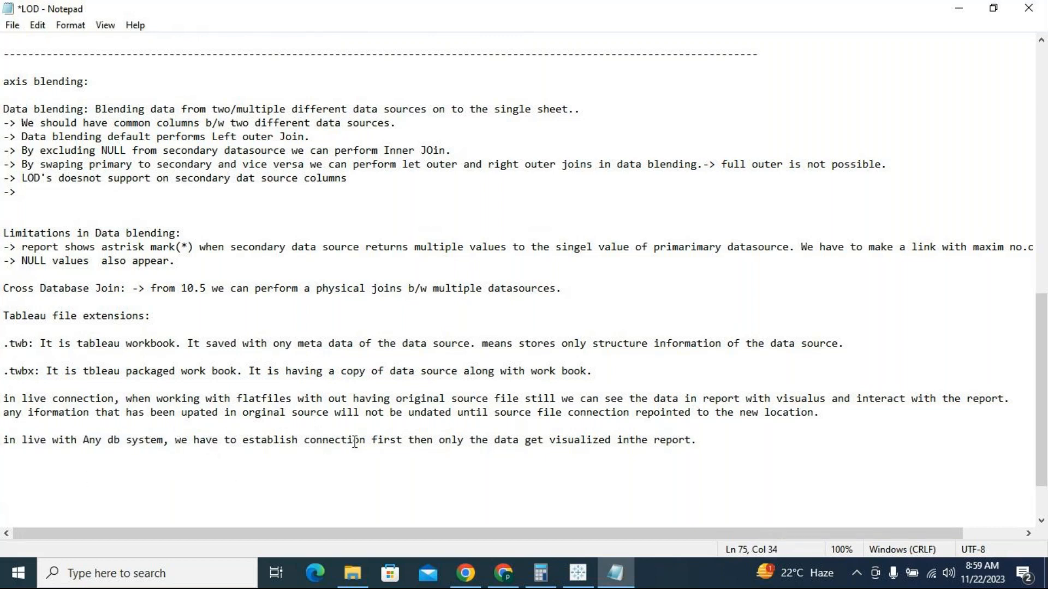
pyautogui.moveTo(366, 441); pyautogui.dragTo(408, 460)
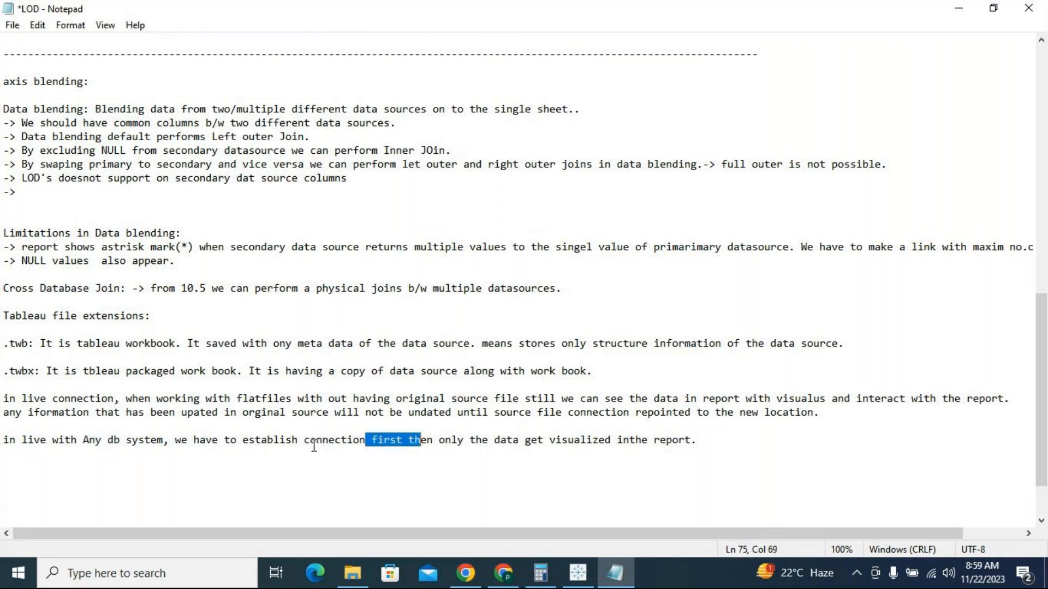
pyautogui.click(464, 441)
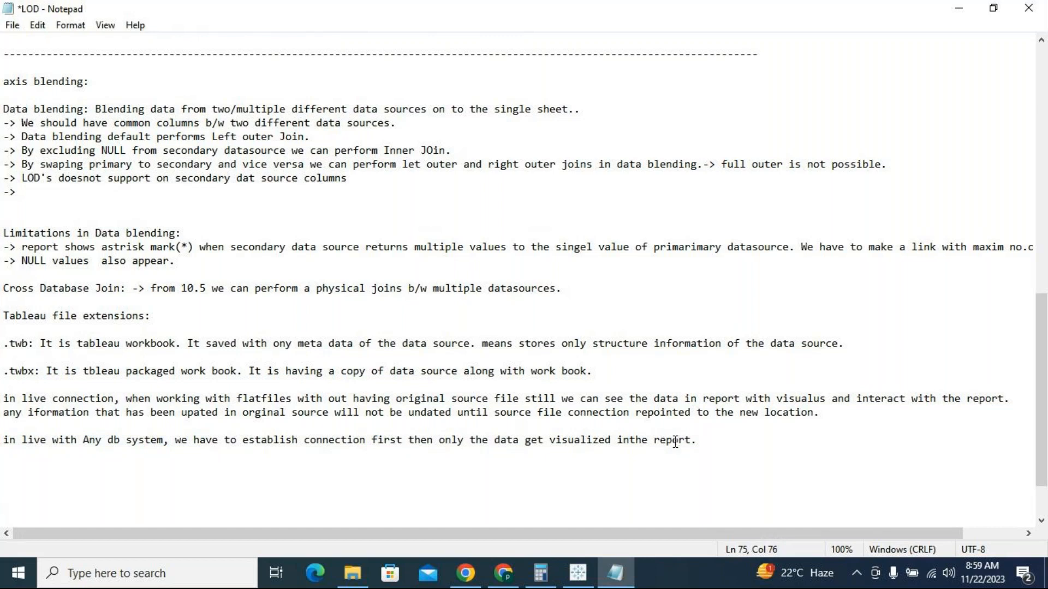
pyautogui.moveTo(698, 438); pyautogui.dragTo(478, 445)
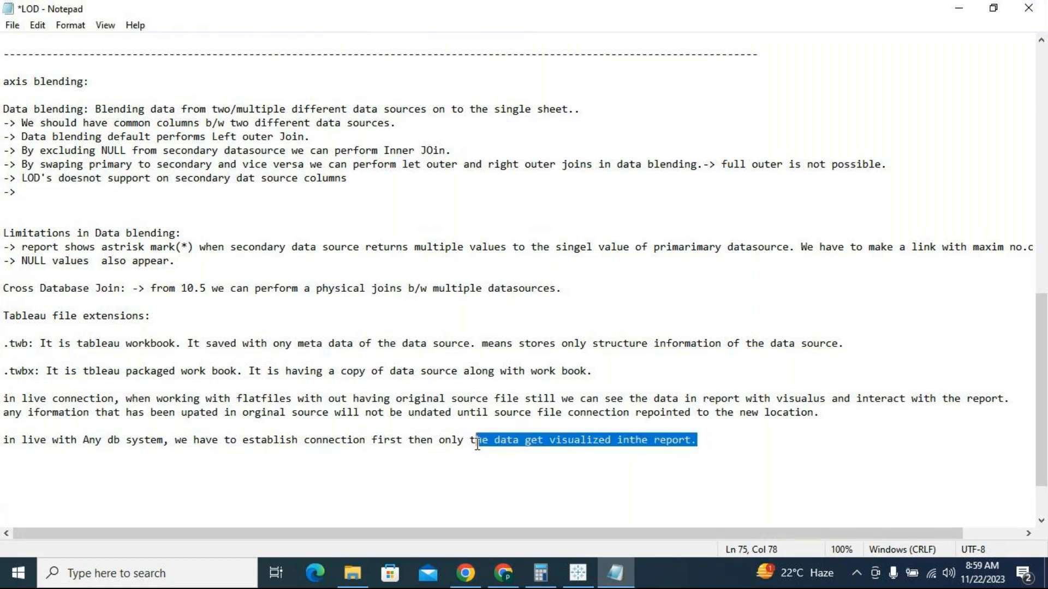
pyautogui.click(487, 398)
pyautogui.moveTo(126, 399); pyautogui.dragTo(828, 404)
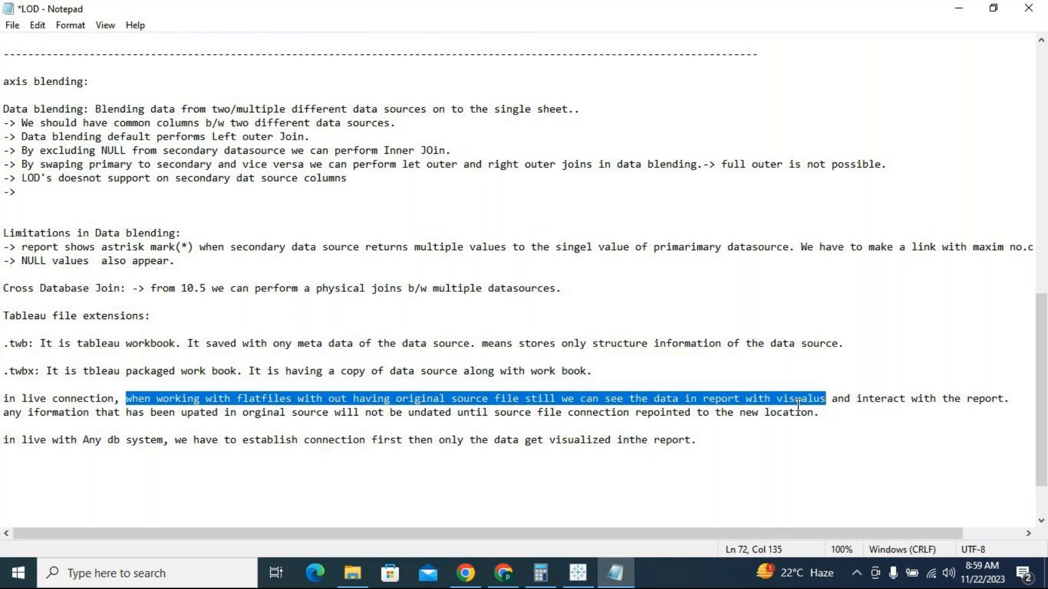
pyautogui.click(576, 409)
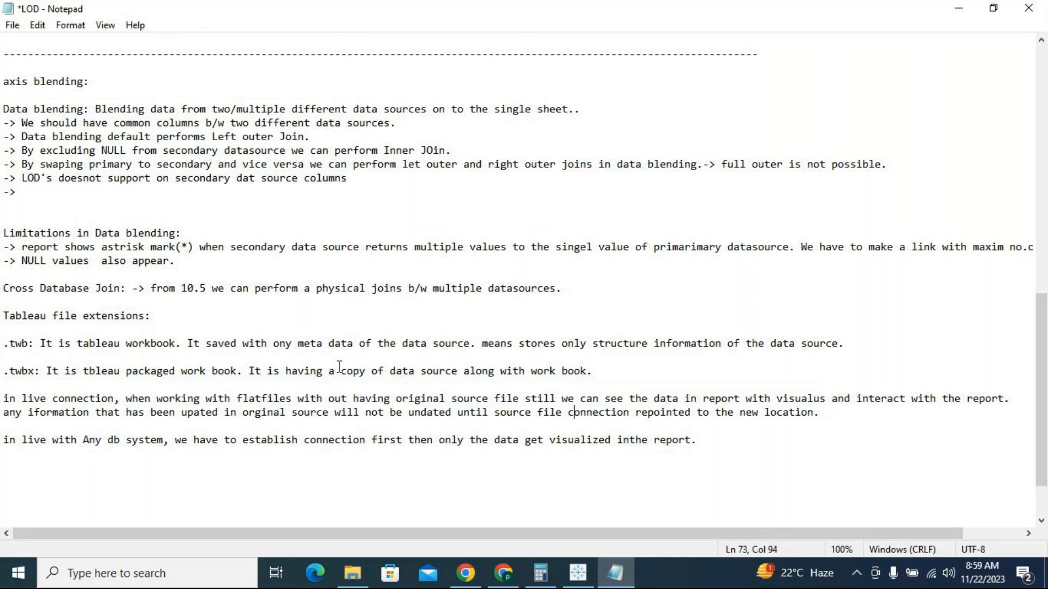
# Step: Below the .twb description, add the line "souce has to be established then only data het displayed." followed by a blank line
pyautogui.click(358, 357)
pyautogui.write('sou')
pyautogui.write('ce i')
pyautogui.write('as to')
pyautogui.write(' be e')
pyautogui.write('stal')
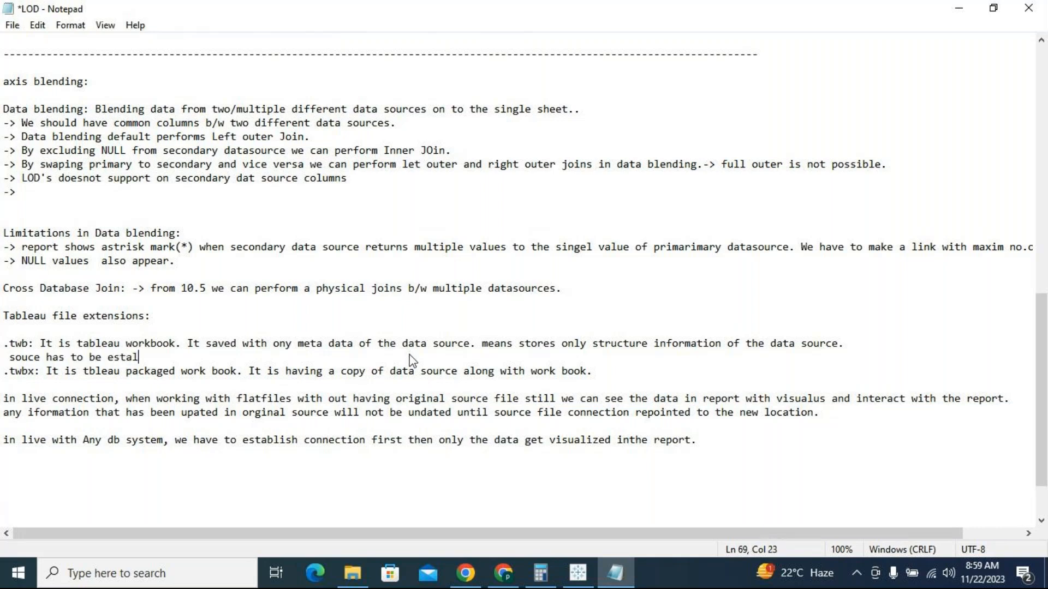
pyautogui.press('BackSpace')
pyautogui.press('BackSpace')
pyautogui.write('ablished then only data het dispa')
pyautogui.press('BackSpace')
pyautogui.write('layed.')
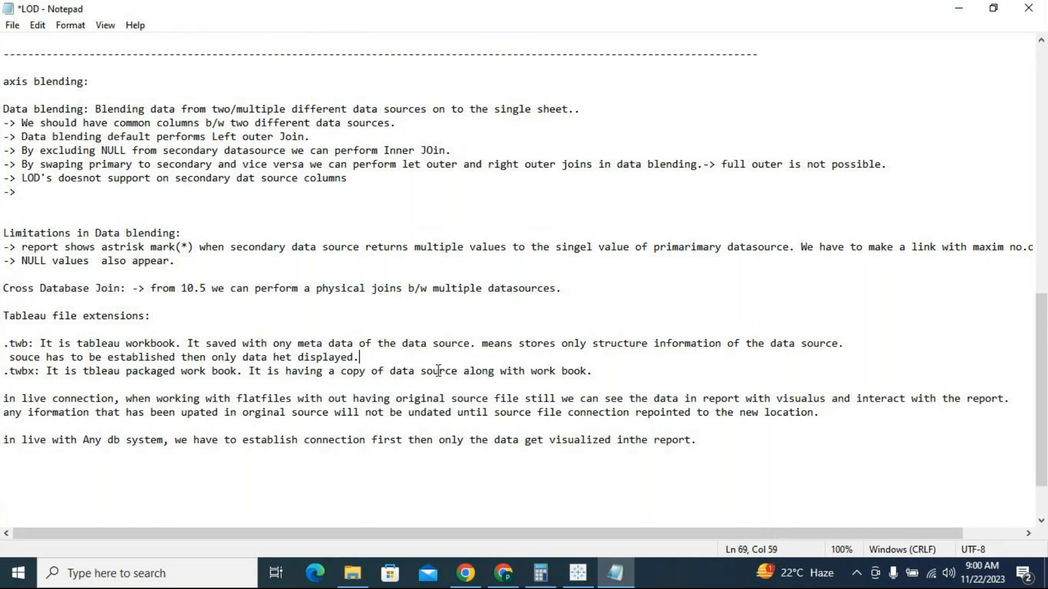
pyautogui.press('Return')
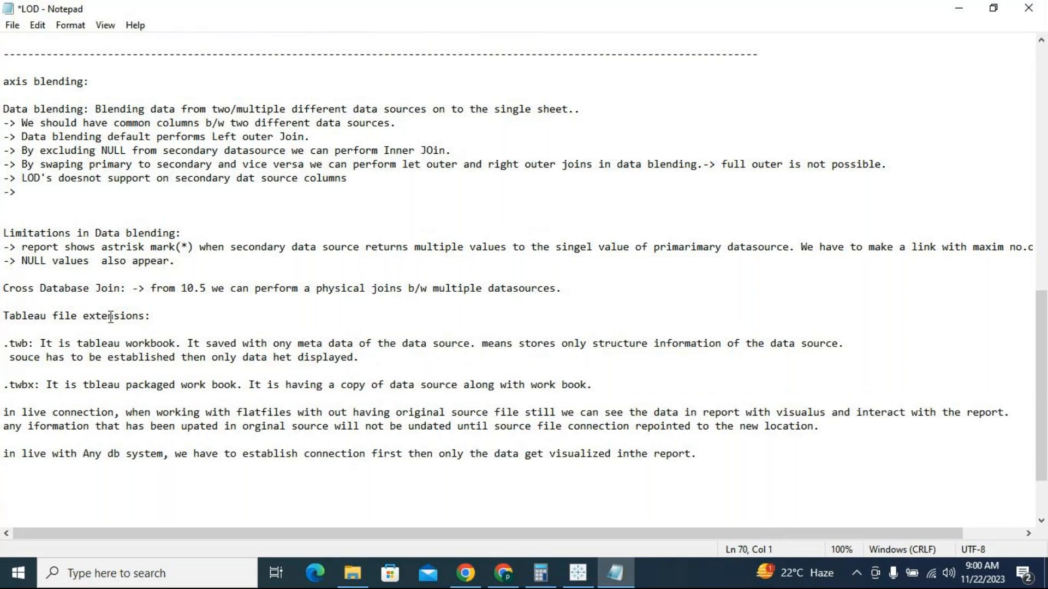
# Step: Save the LOD notes and close the text file
pyautogui.click(12, 25)
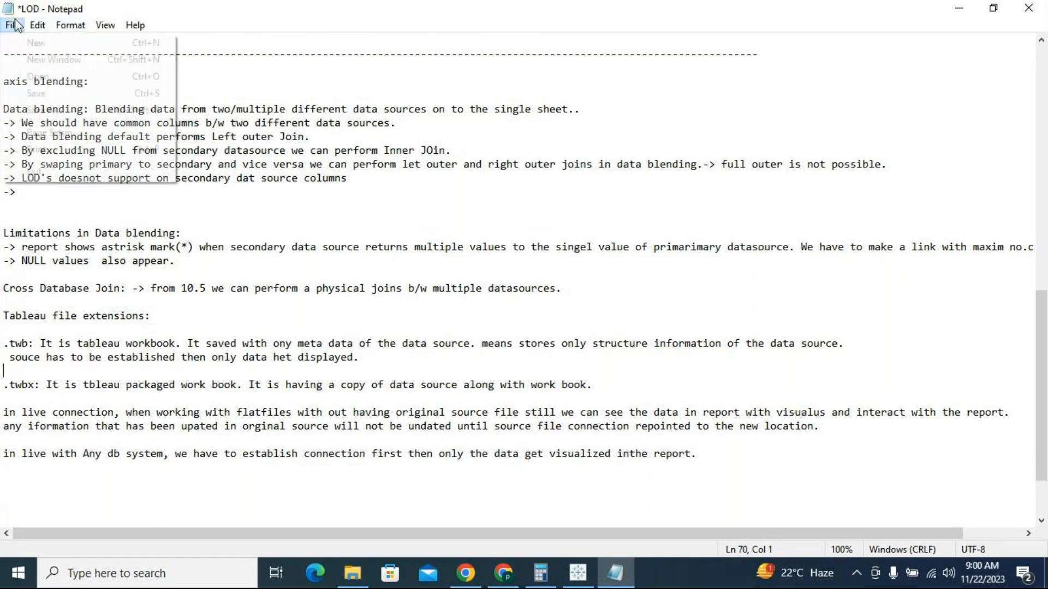
pyautogui.click(36, 94)
pyautogui.click(448, 277)
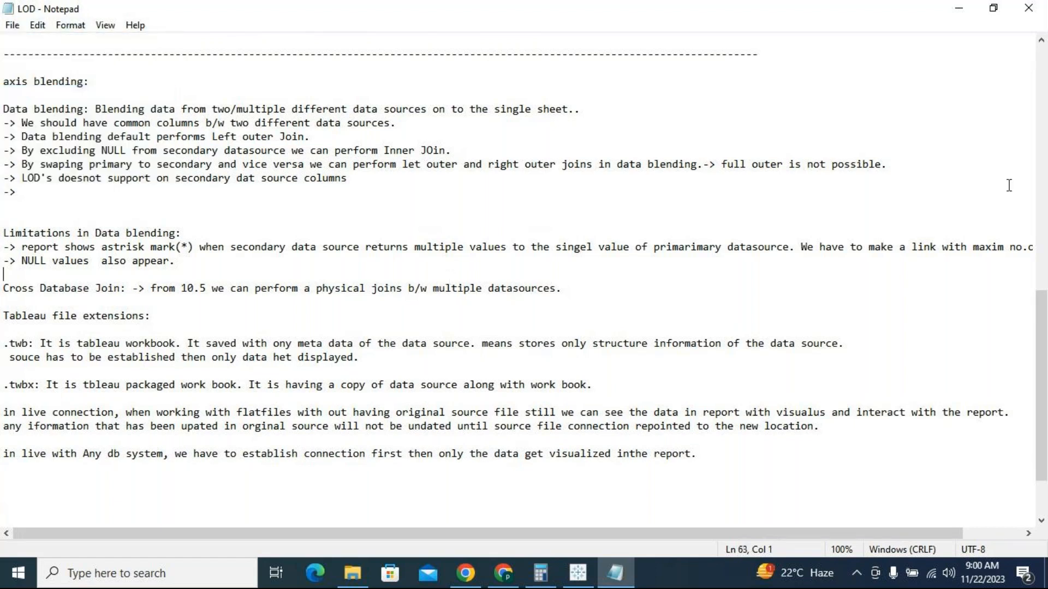
pyautogui.click(1028, 7)
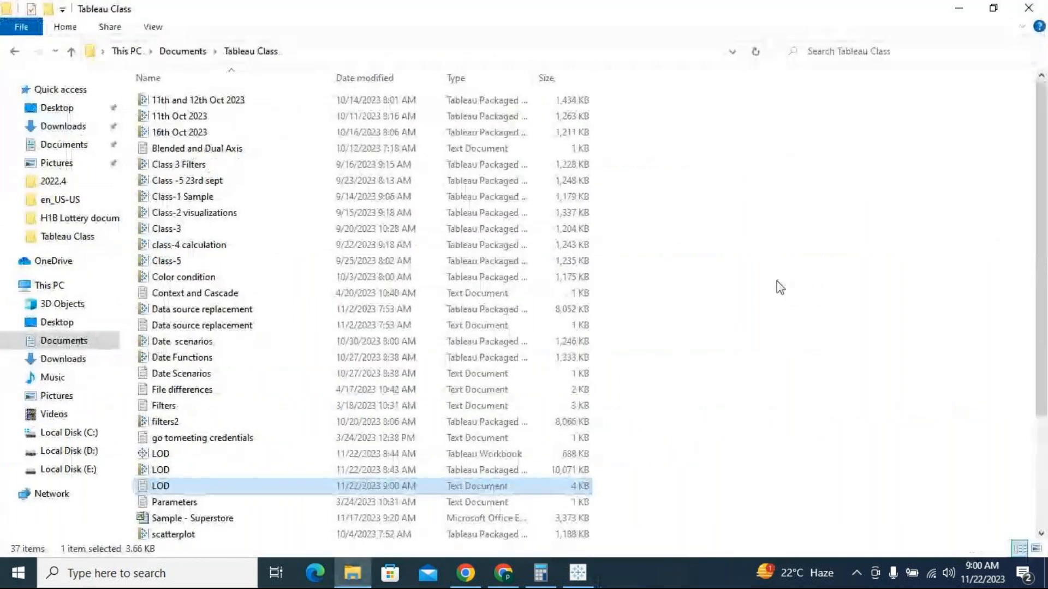
# Step: Close the Tableau Class folder window and switch to the GoTo meeting in Chrome
pyautogui.click(1029, 8)
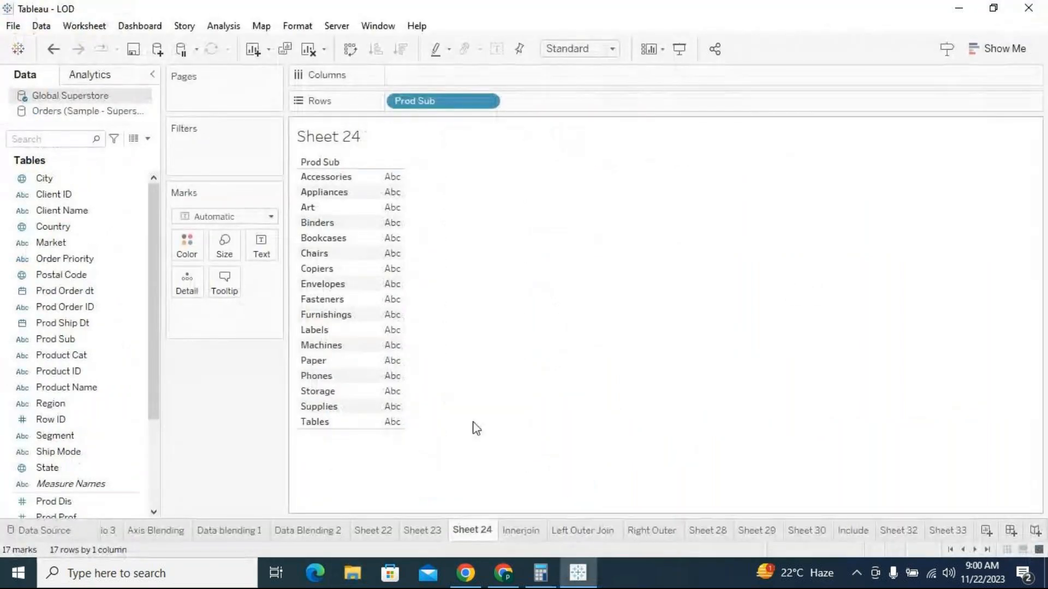
pyautogui.click(516, 582)
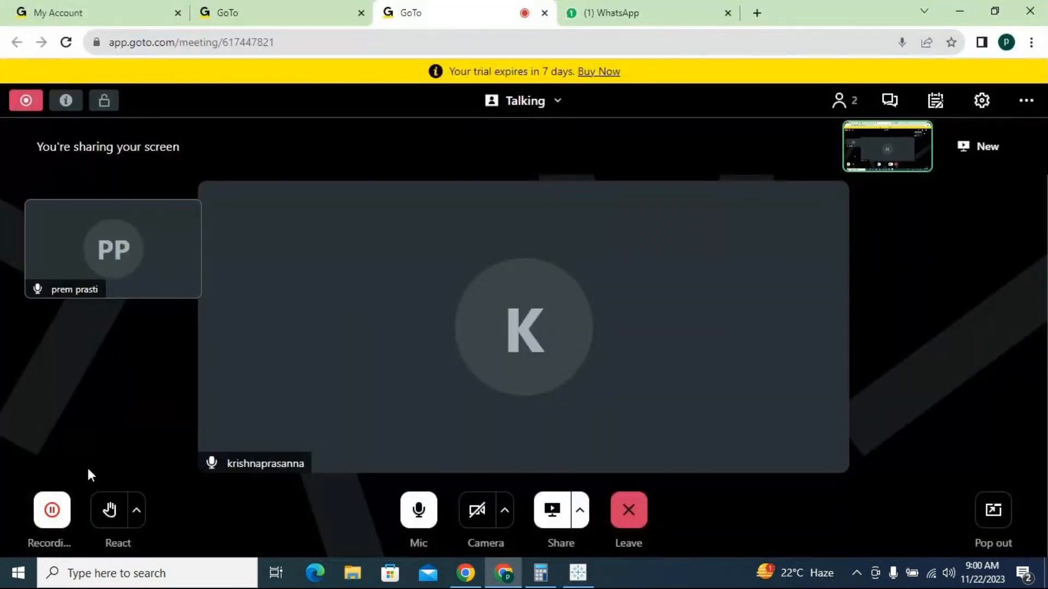